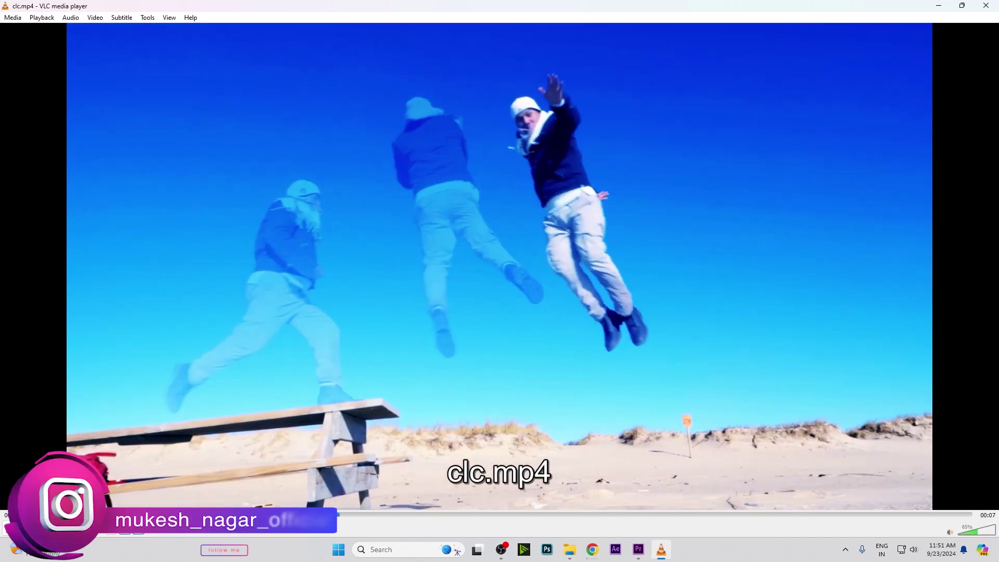
Pause the clc.mp4 preview, close VLC, and scrub the beach jump clip in Premiere.
key(space)
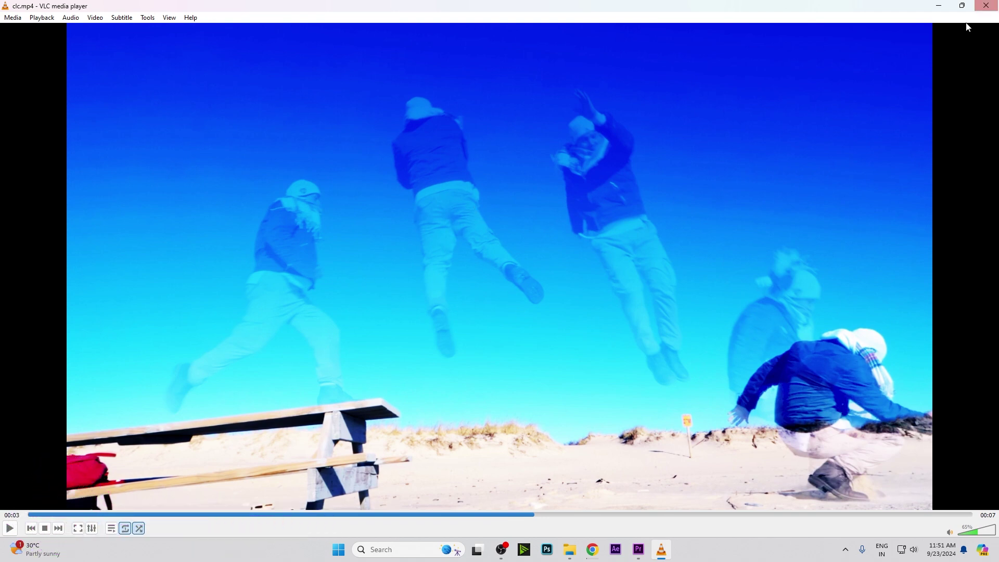
click(992, 11)
mouse_move(271, 358)
mouse_down()
mouse_move(407, 386)
mouse_move(262, 402)
mouse_move(182, 445)
mouse_up()
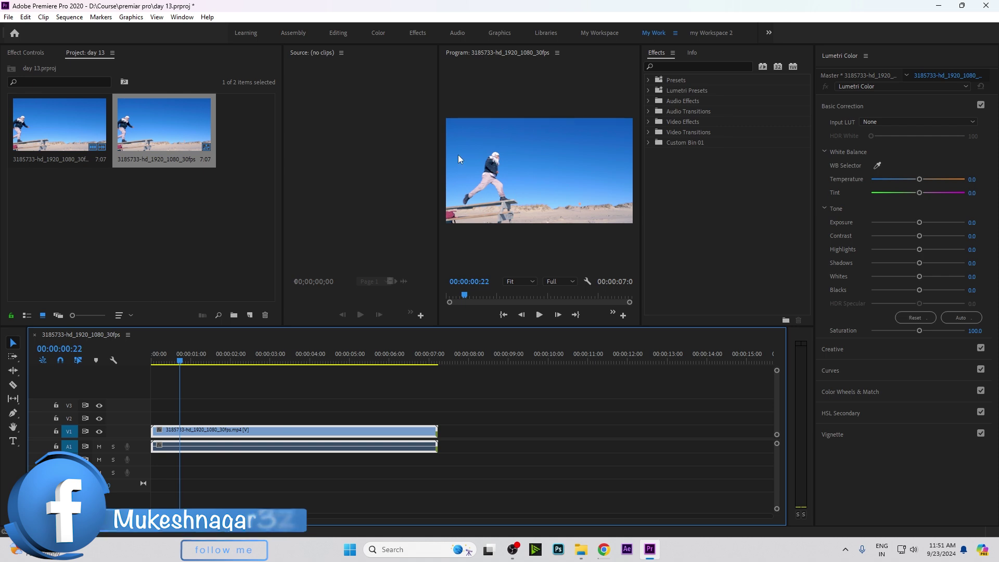
Widen the source area, close the empty Source panel, and scrub through the jump clip.
drag(282, 130, 233, 137)
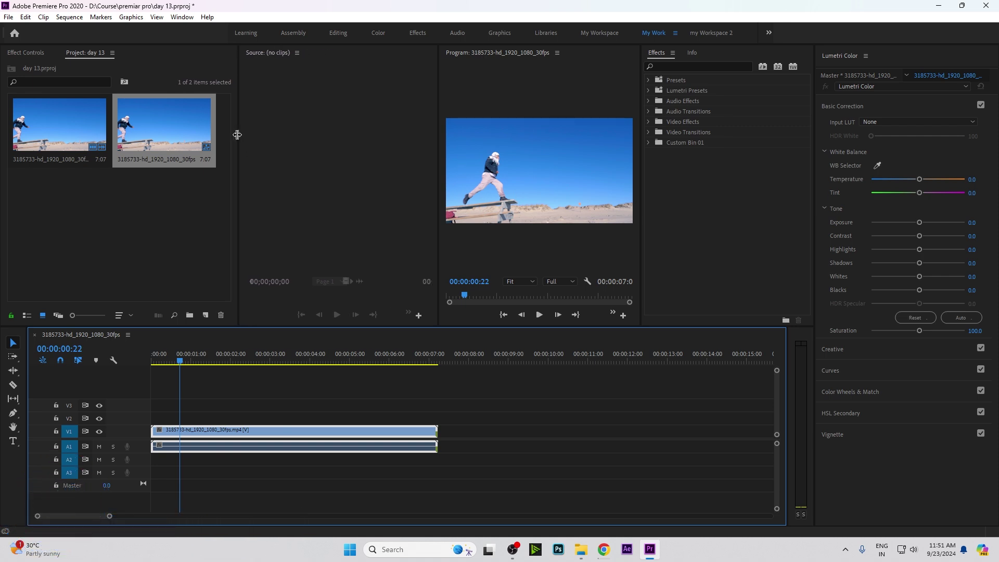
click(292, 52)
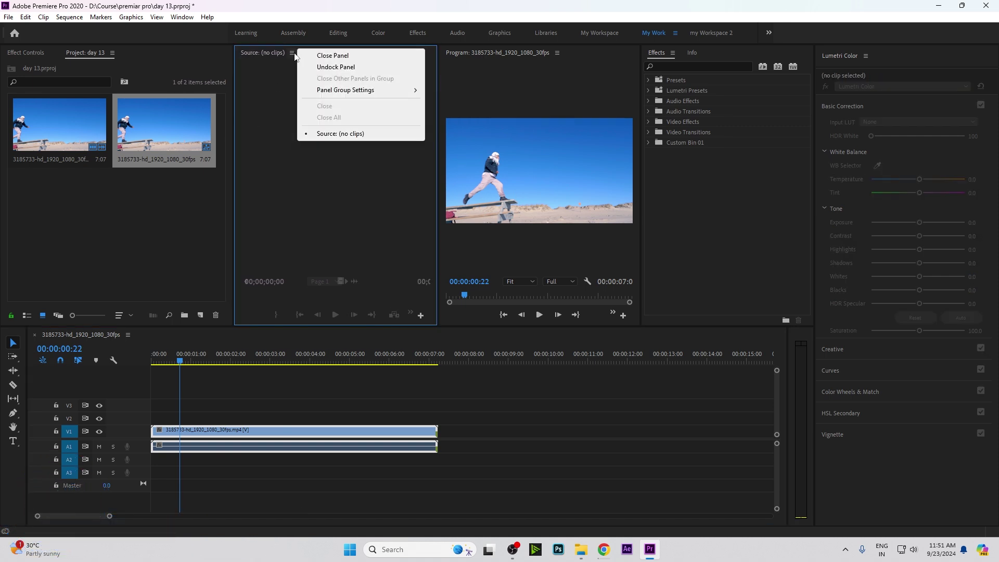
click(311, 58)
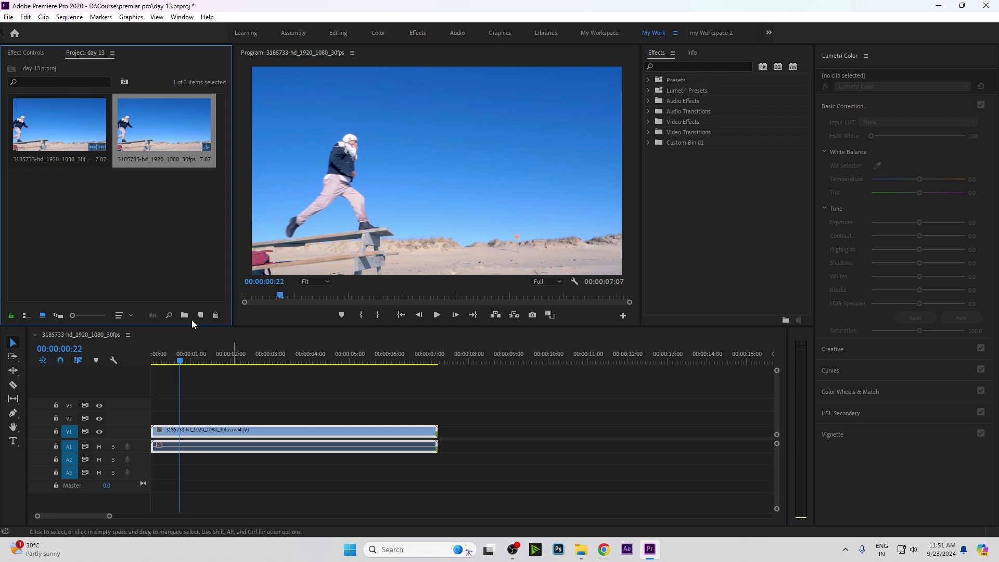
mouse_move(180, 356)
mouse_down()
mouse_move(356, 385)
mouse_move(167, 436)
mouse_move(222, 449)
mouse_up()
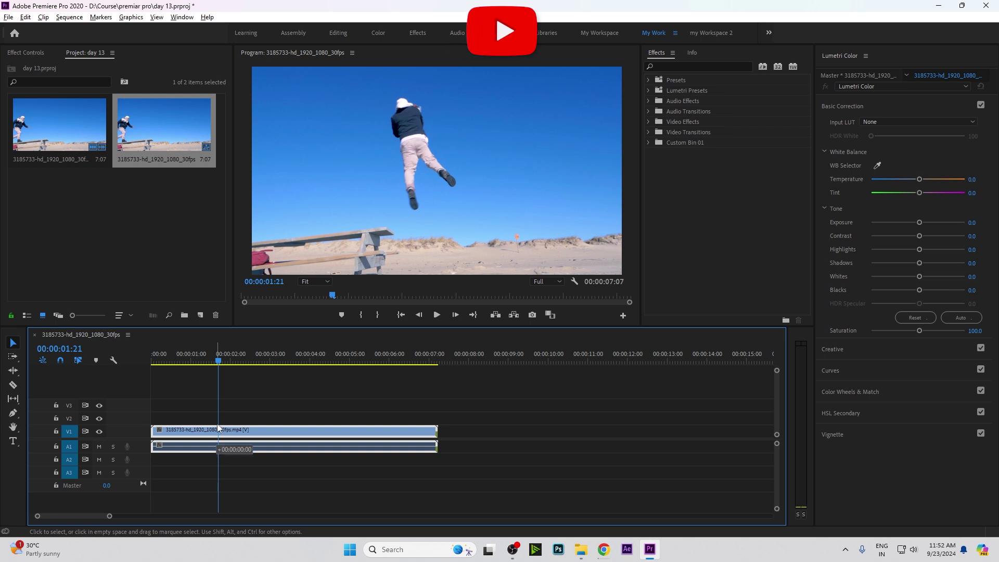
Duplicate the jump clip onto V2 and add a frame hold at 00:00:01:21.
drag(216, 430, 218, 422)
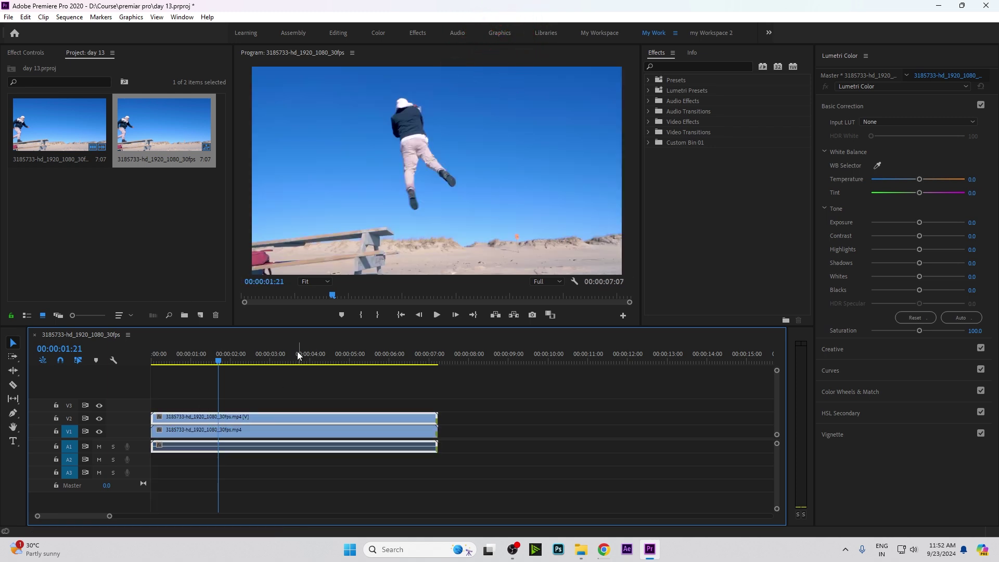
right_click(215, 420)
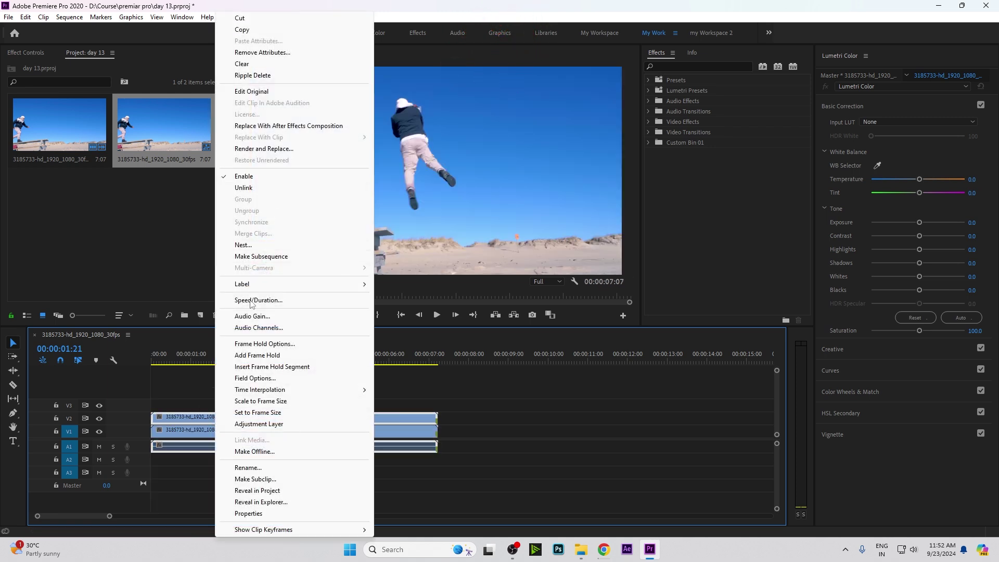
click(255, 356)
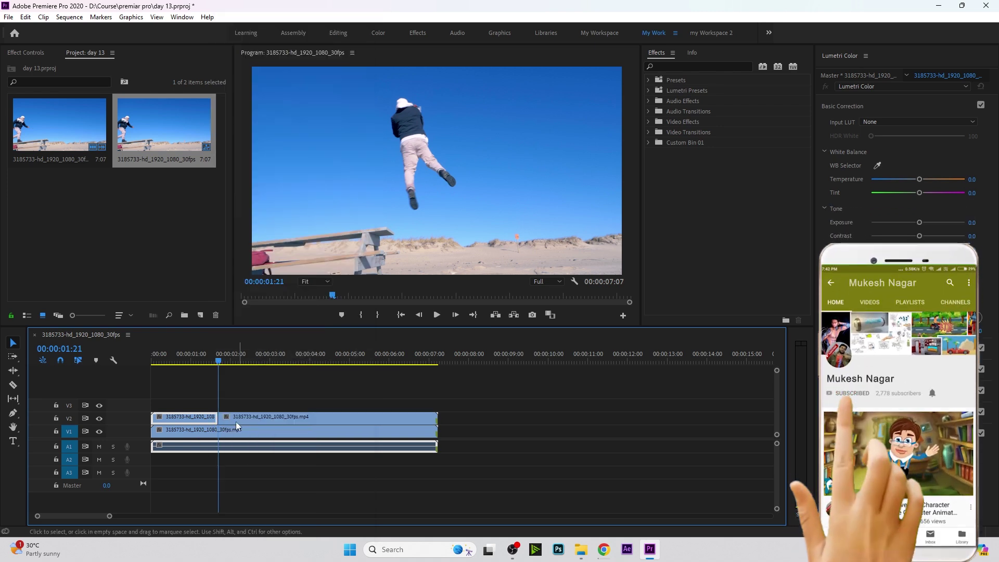
click(177, 367)
drag(177, 367, 359, 375)
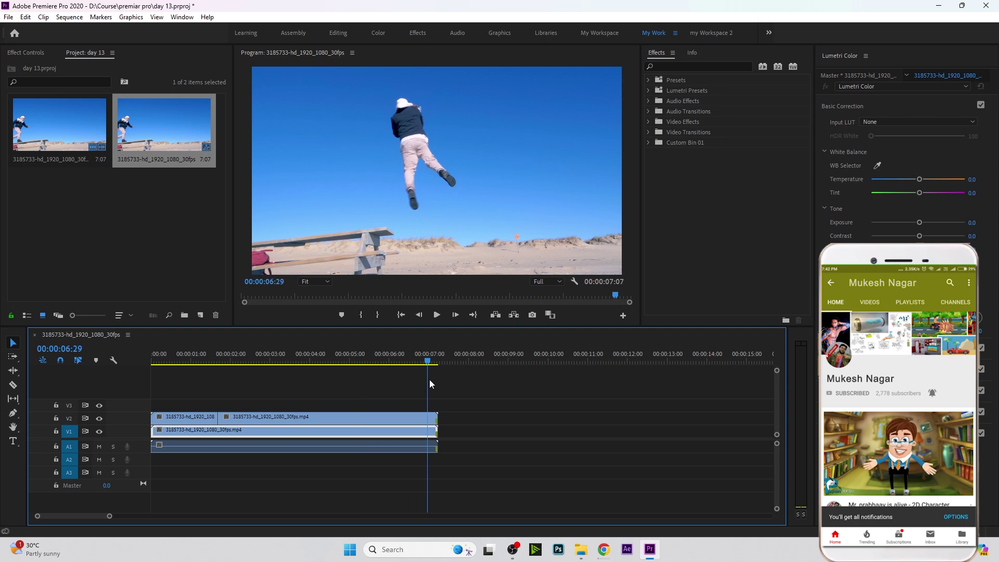
Delete the V2 copy's unfrozen first part and hide track V2.
click(174, 415)
key(Delete)
mouse_move(220, 369)
mouse_down()
mouse_move(271, 369)
mouse_move(212, 369)
mouse_move(256, 372)
mouse_up()
click(99, 418)
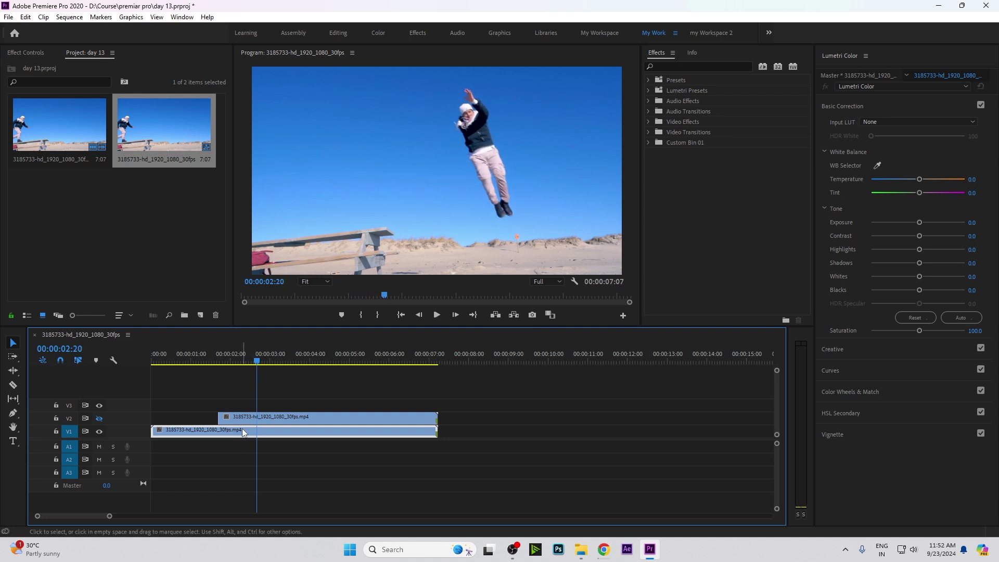
Add a V3 copy frozen from 00:00:02:20, remove its unfrozen start, and hide V3.
drag(242, 429, 239, 405)
right_click(255, 404)
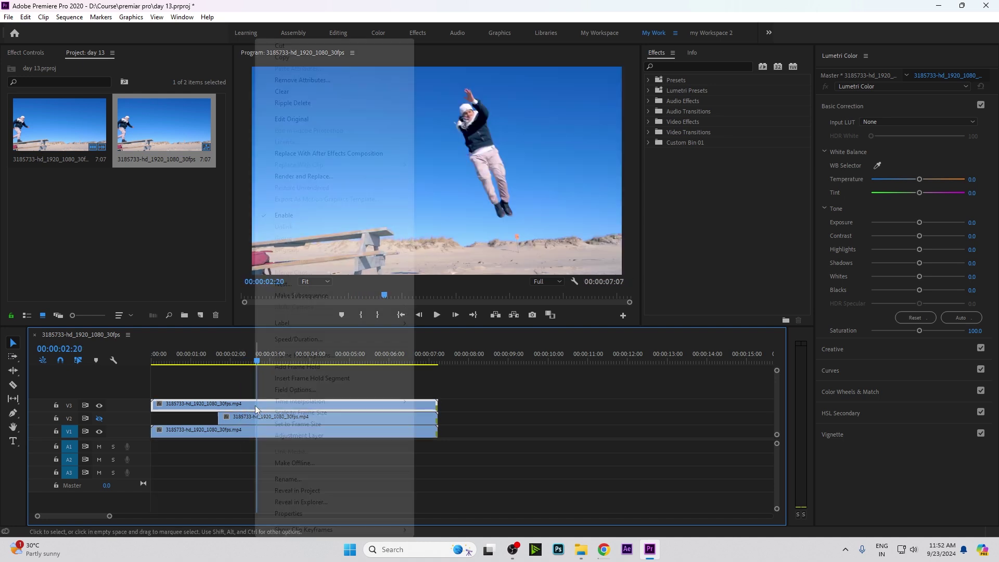
click(290, 367)
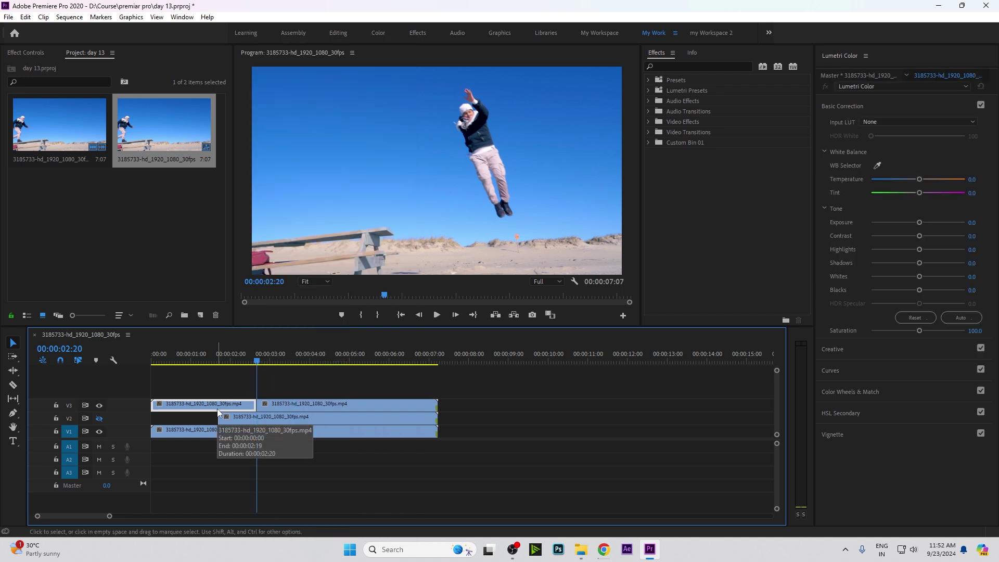
key(Delete)
mouse_move(167, 369)
mouse_down()
mouse_move(294, 371)
mouse_move(285, 372)
mouse_up()
click(99, 404)
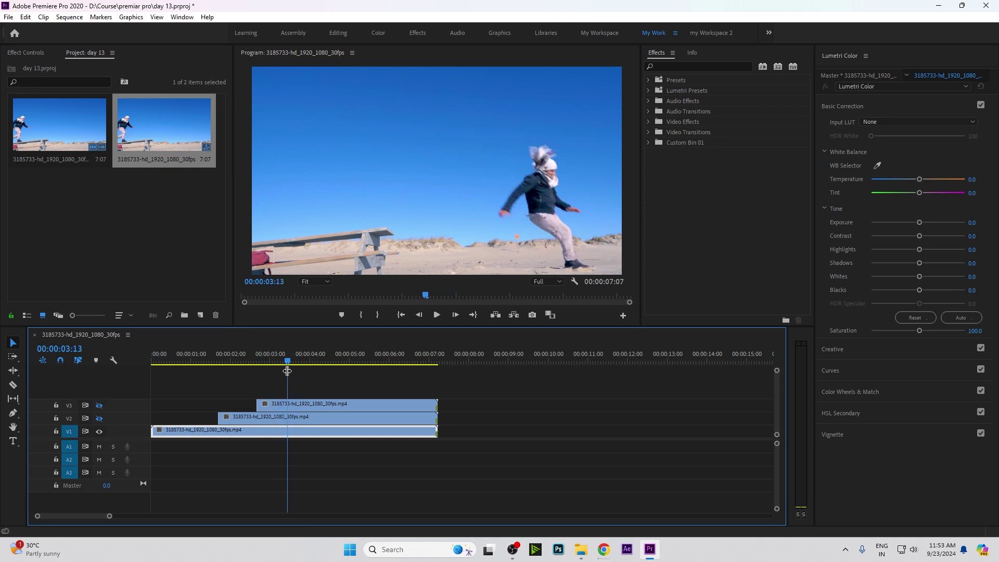
Add a V4 copy frozen from 00:00:03:13 and delete its unfrozen start.
drag(268, 431, 265, 395)
click(266, 396)
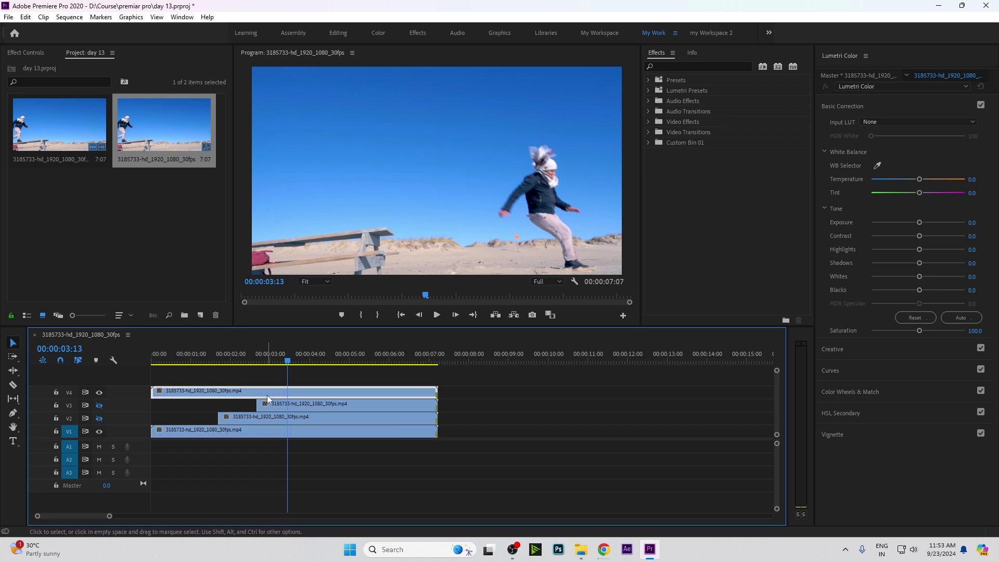
right_click(267, 396)
click(305, 378)
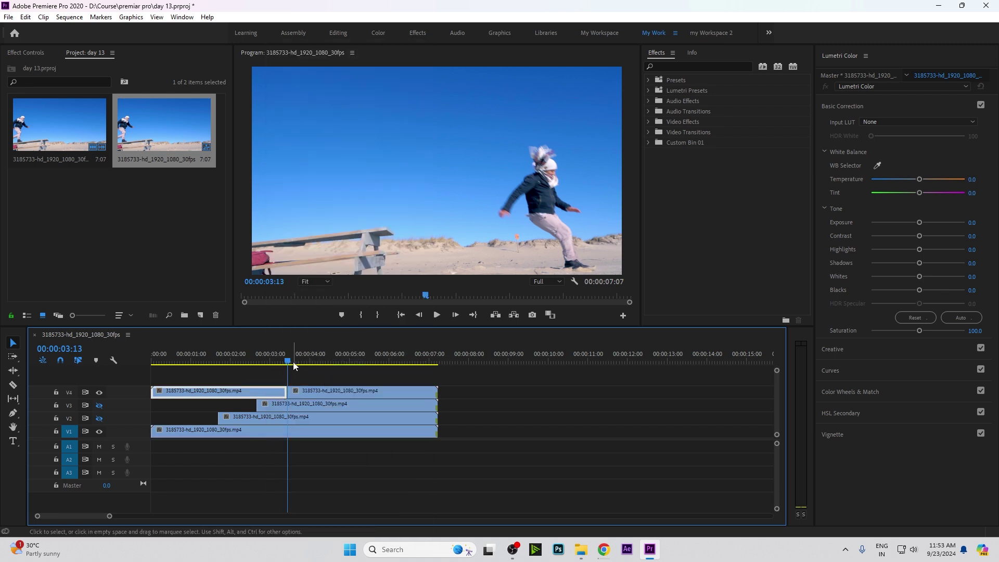
key(Delete)
mouse_move(275, 358)
mouse_down()
mouse_move(237, 364)
mouse_move(316, 376)
mouse_up()
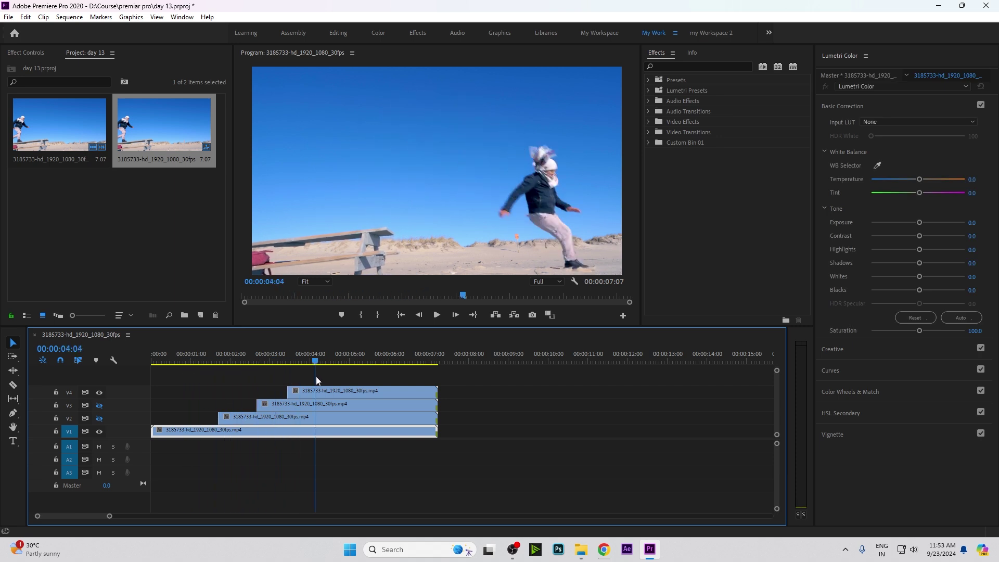
In Effect Controls, set the V2 copy's blend mode to Overlay.
click(22, 52)
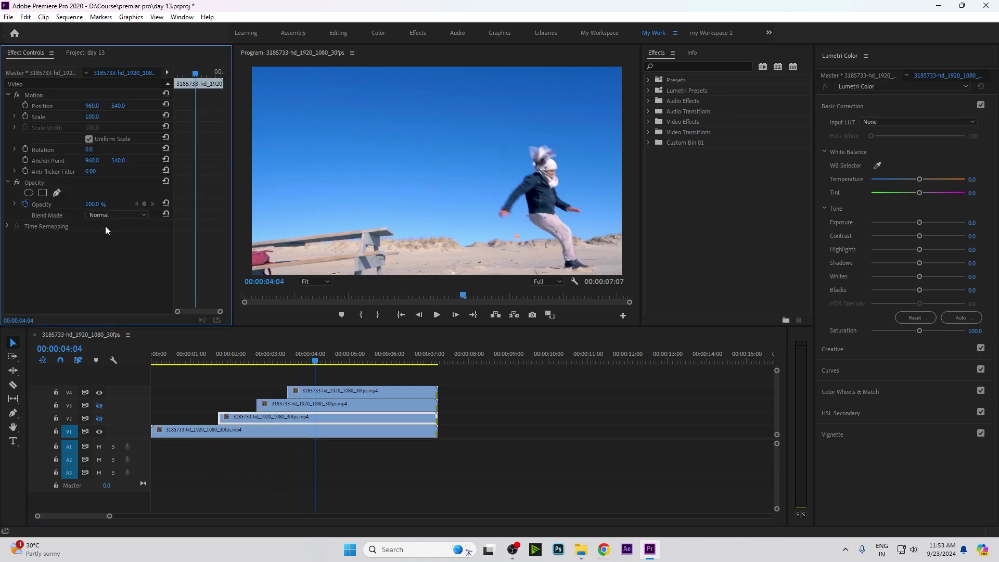
click(126, 216)
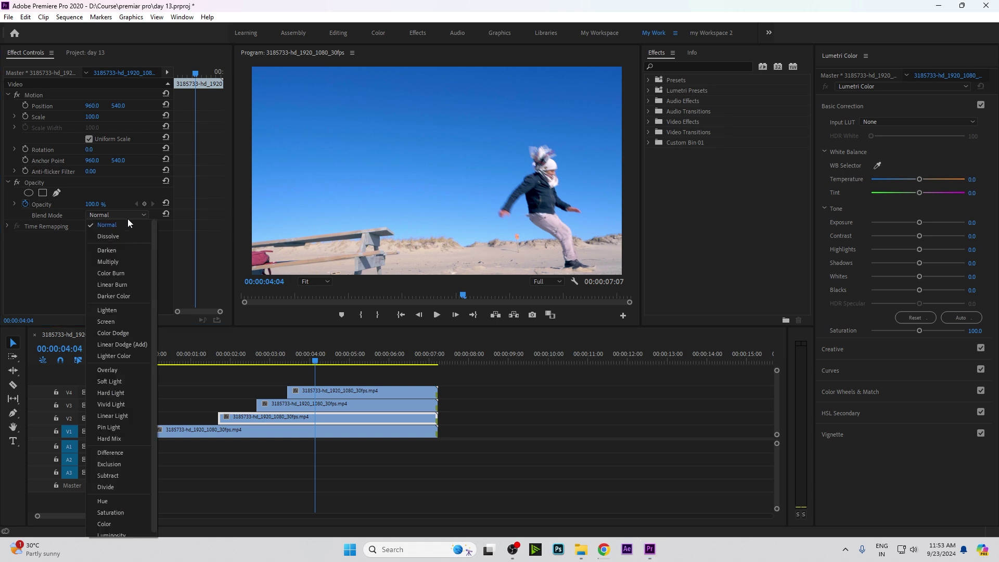
click(107, 370)
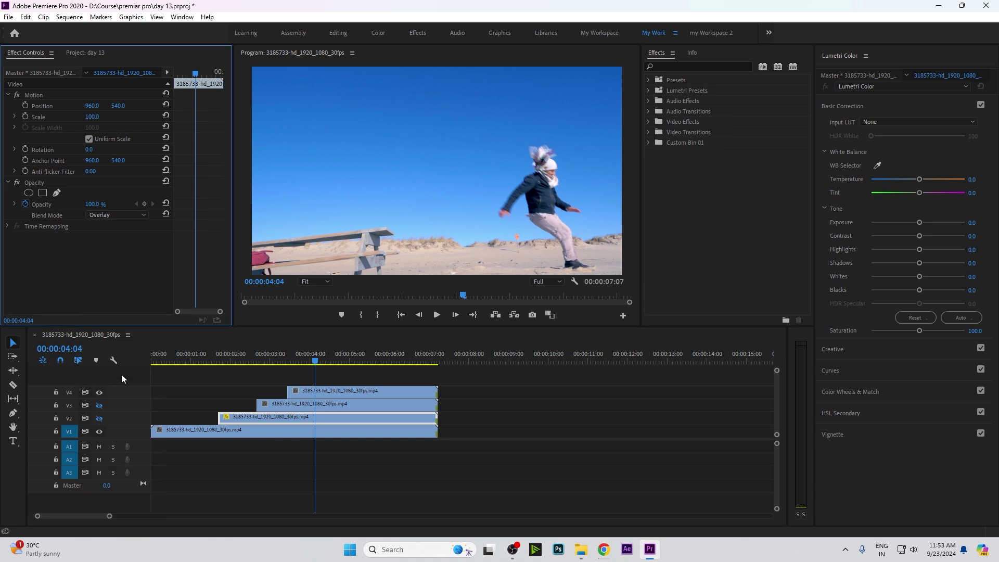
click(117, 212)
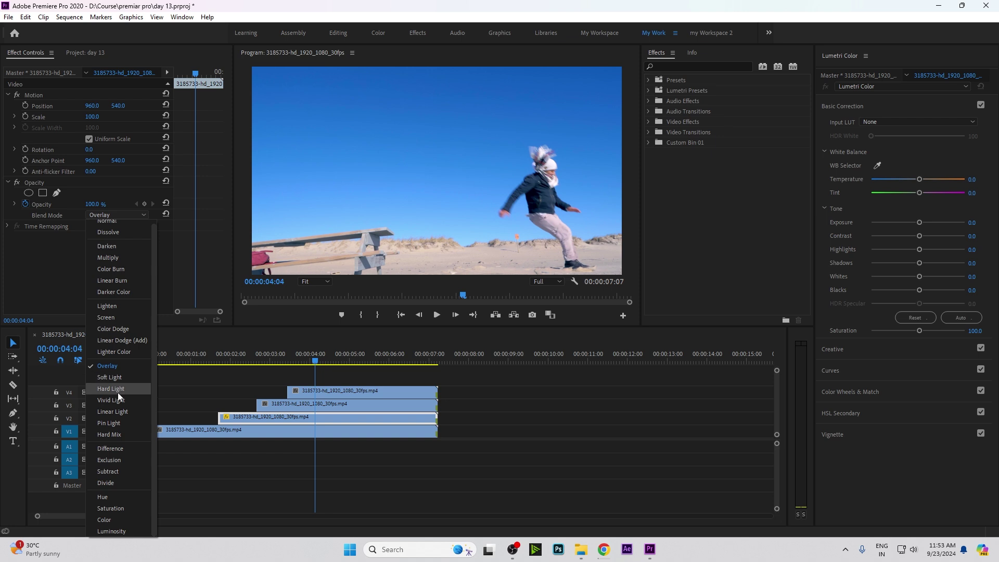
click(208, 401)
Hide the V3 and V4 copies and try Soft Light, then Hard Light blending.
click(290, 405)
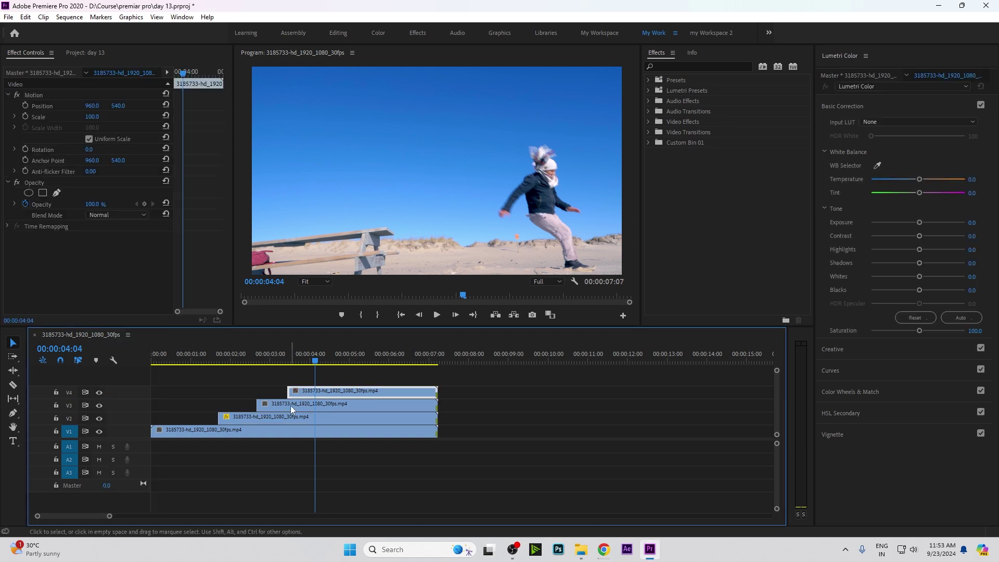
click(99, 392)
click(99, 404)
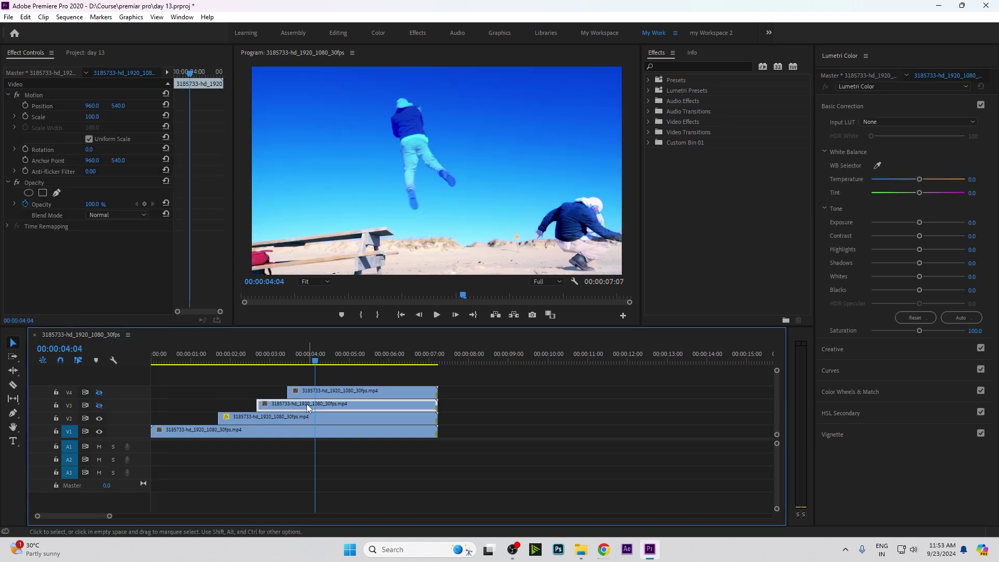
click(121, 217)
click(119, 366)
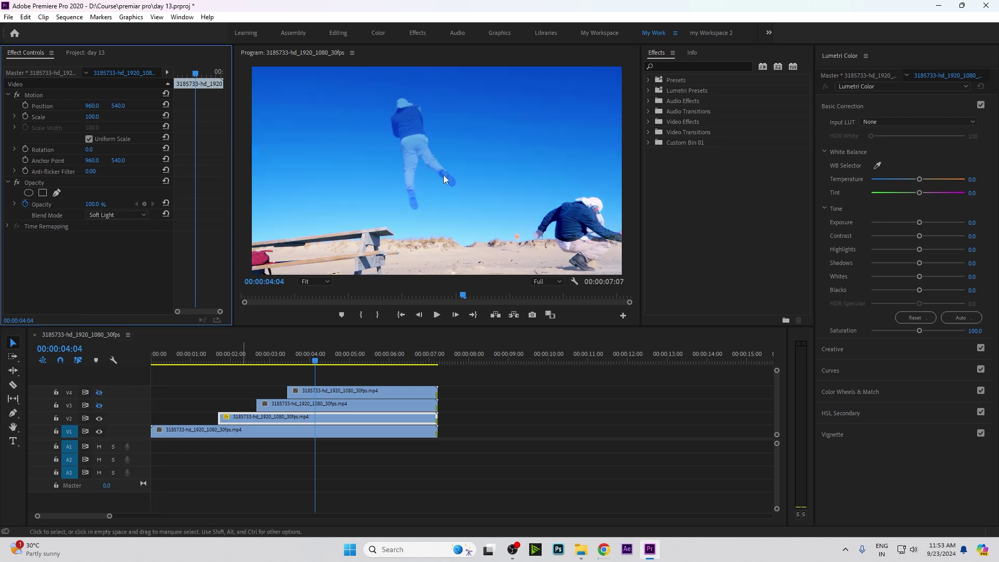
key(Down)
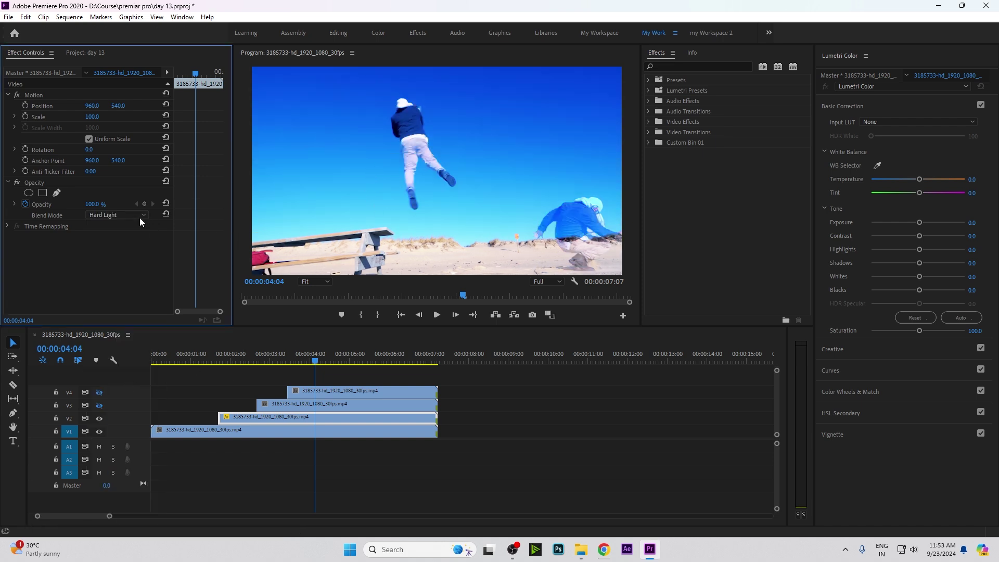
click(140, 217)
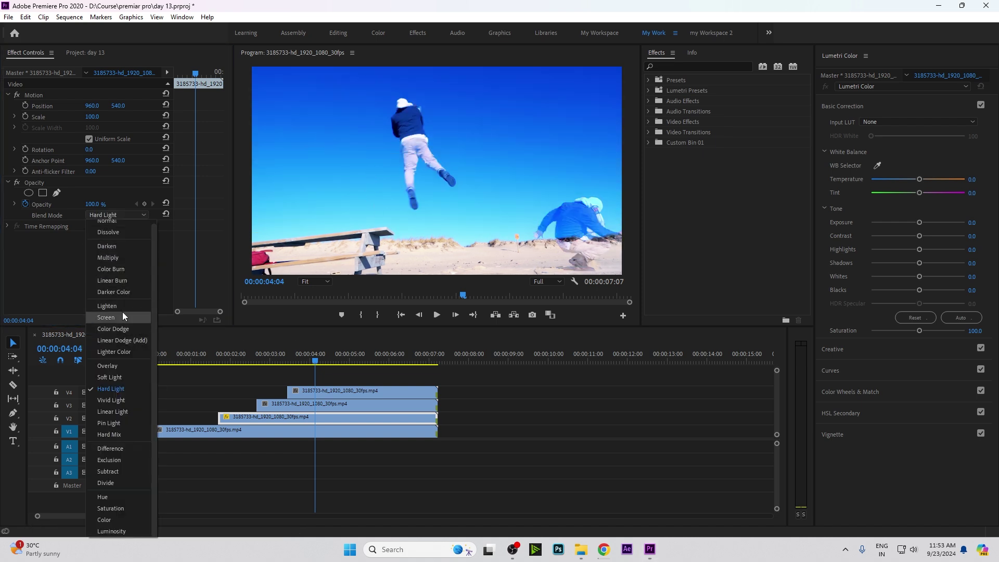
click(322, 157)
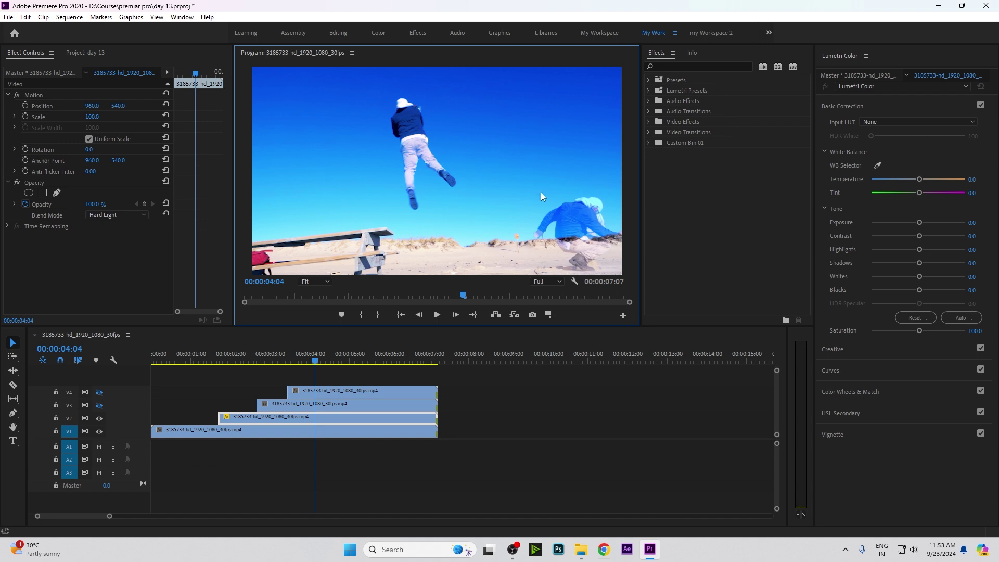
Try Screen and Soft Light, then settle on Overlay and return to about 1 second.
click(137, 215)
click(117, 317)
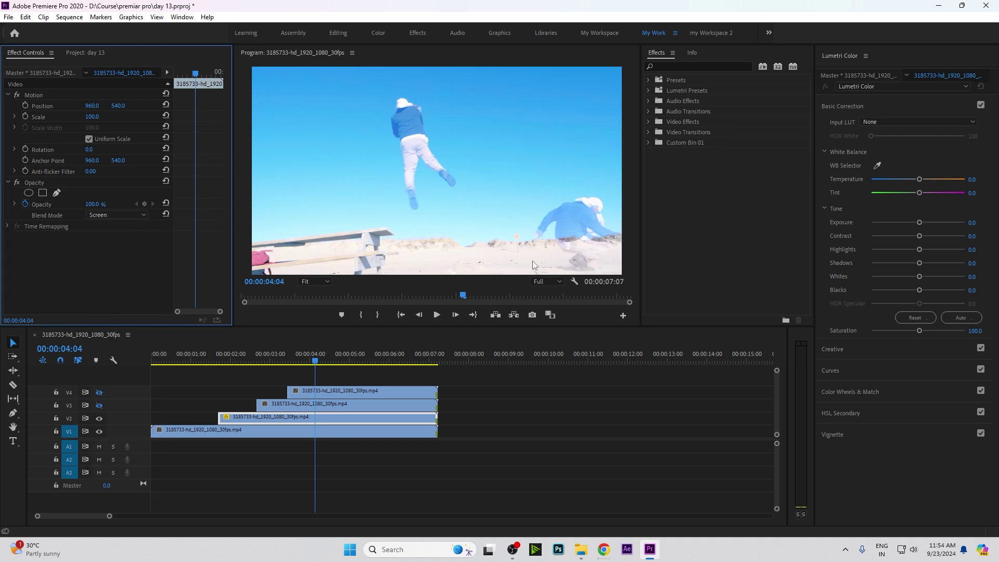
click(127, 215)
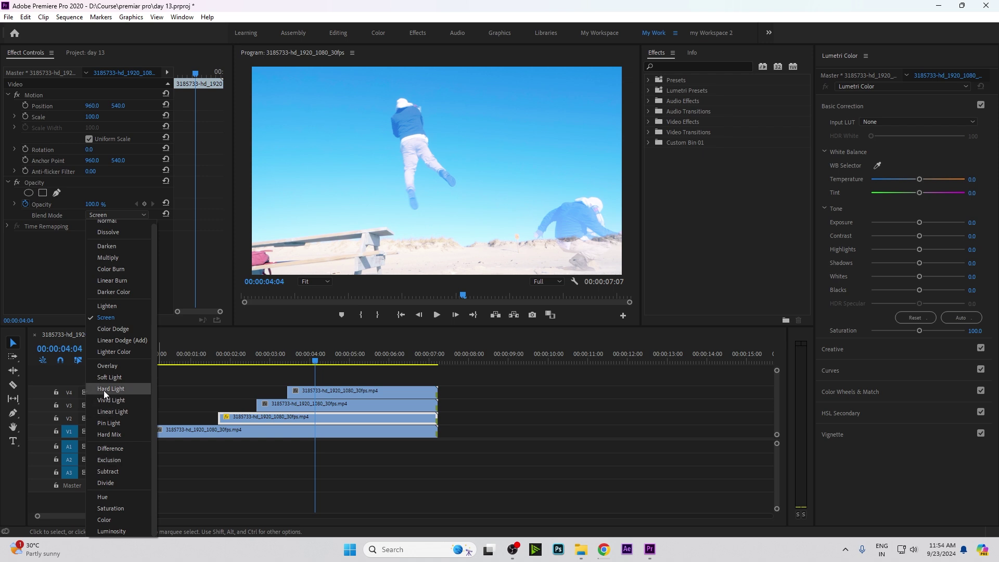
click(107, 376)
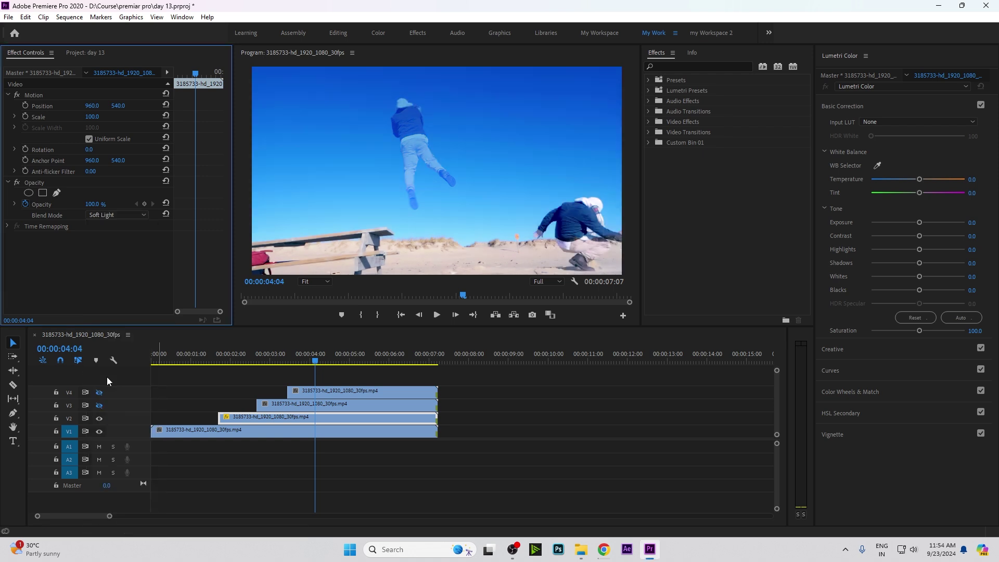
click(117, 215)
click(114, 364)
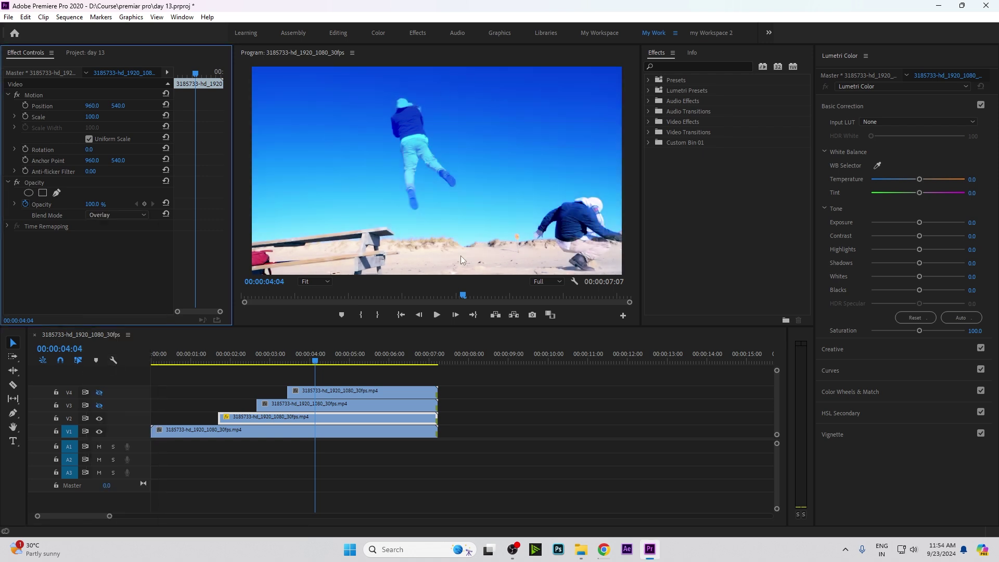
drag(323, 347, 224, 391)
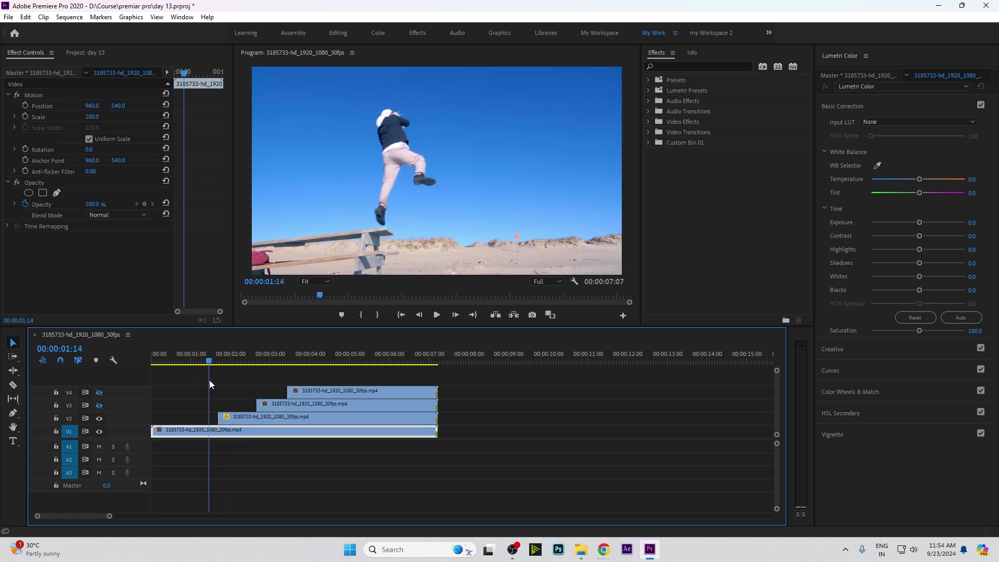
Set the V2 jumper copy's blend mode to Soft Light.
mouse_move(224, 388)
mouse_down()
mouse_move(223, 367)
mouse_move(270, 371)
mouse_up()
click(230, 417)
click(116, 215)
click(117, 379)
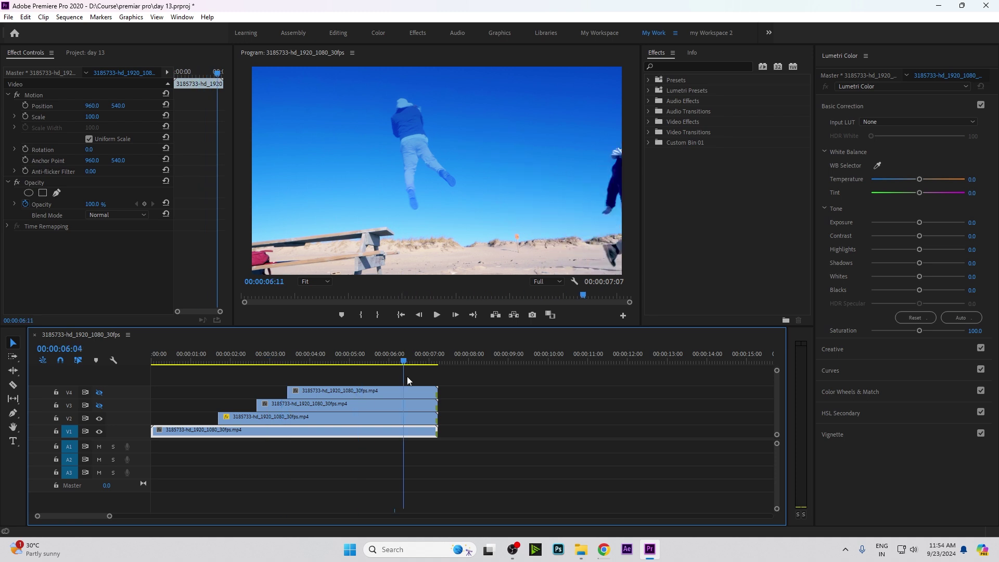
Unhide track V3 and blend its jumper copy with Soft Light.
drag(281, 358, 262, 382)
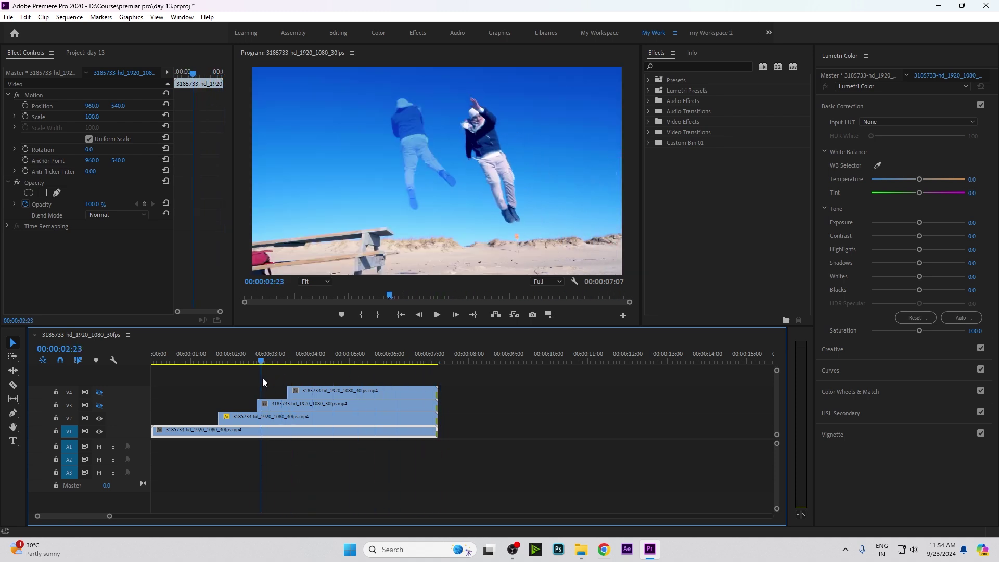
click(266, 404)
click(100, 405)
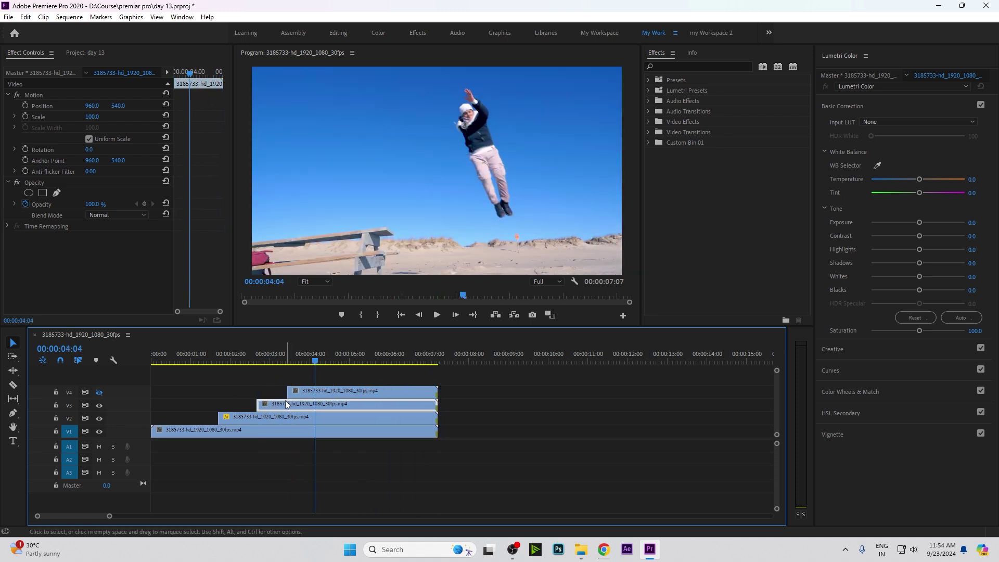
click(117, 215)
click(124, 383)
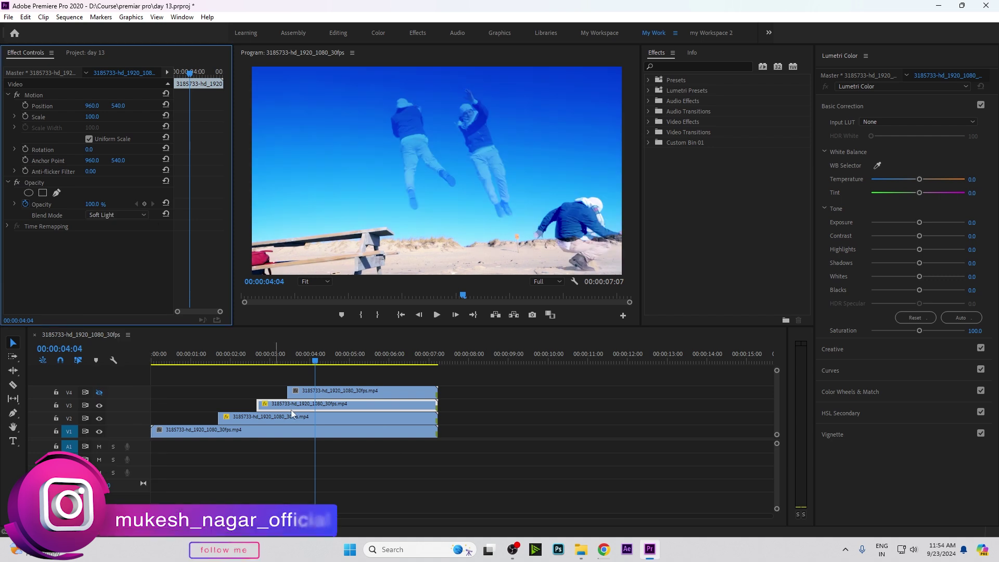
click(258, 364)
drag(258, 364, 306, 392)
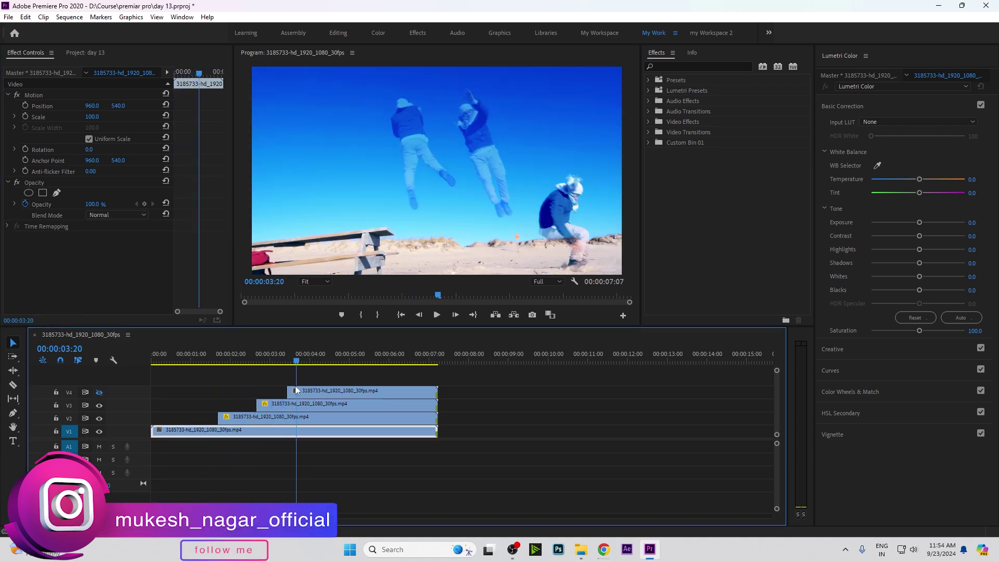
Unhide V4, set its copy to Soft Light, and play the sequence from the start.
click(306, 392)
click(99, 392)
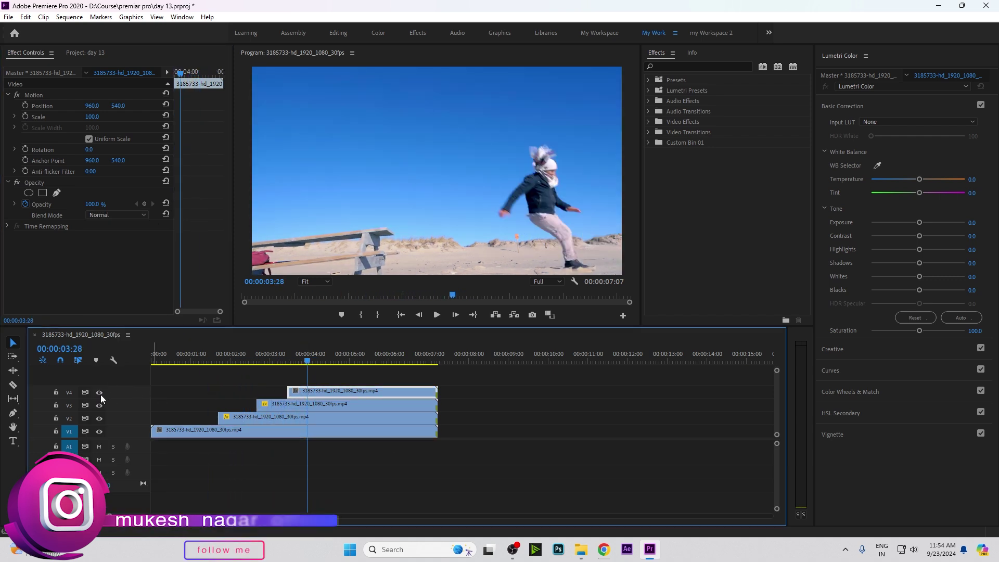
click(112, 215)
click(123, 383)
click(164, 430)
key(Home)
key(space)
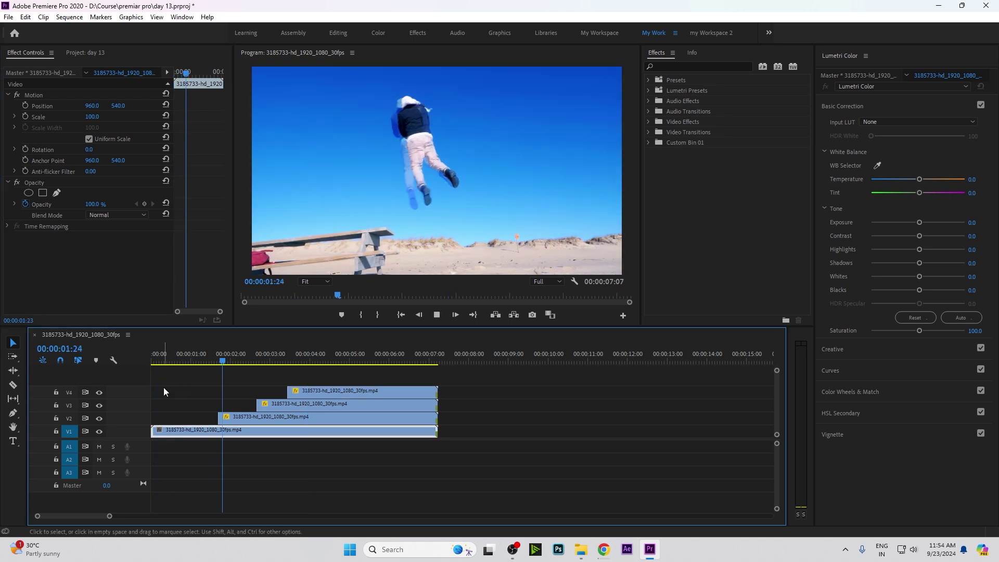
key(space)
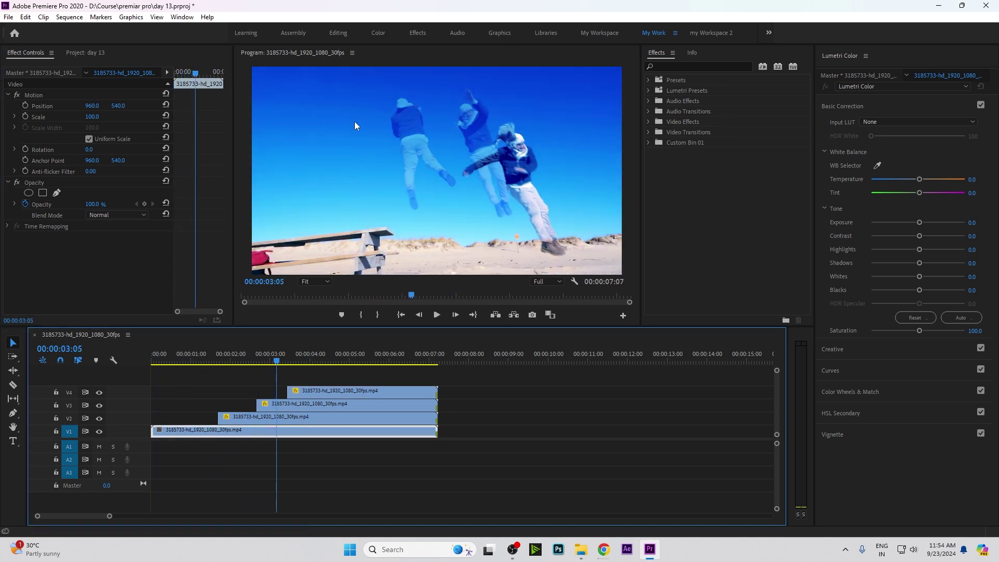
mouse_move(213, 361)
mouse_down()
mouse_move(209, 370)
mouse_move(274, 396)
mouse_move(268, 440)
mouse_up()
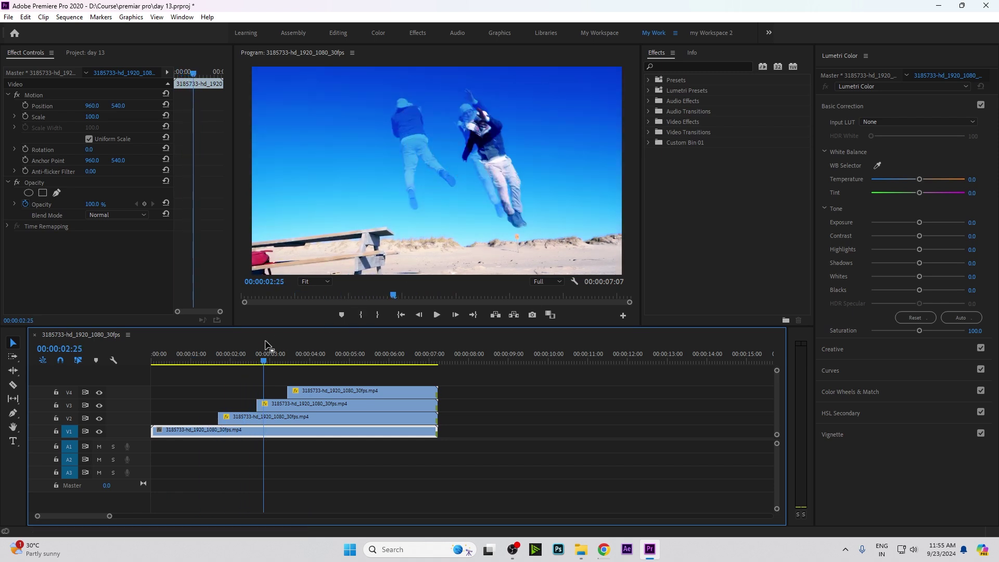
drag(265, 345, 287, 370)
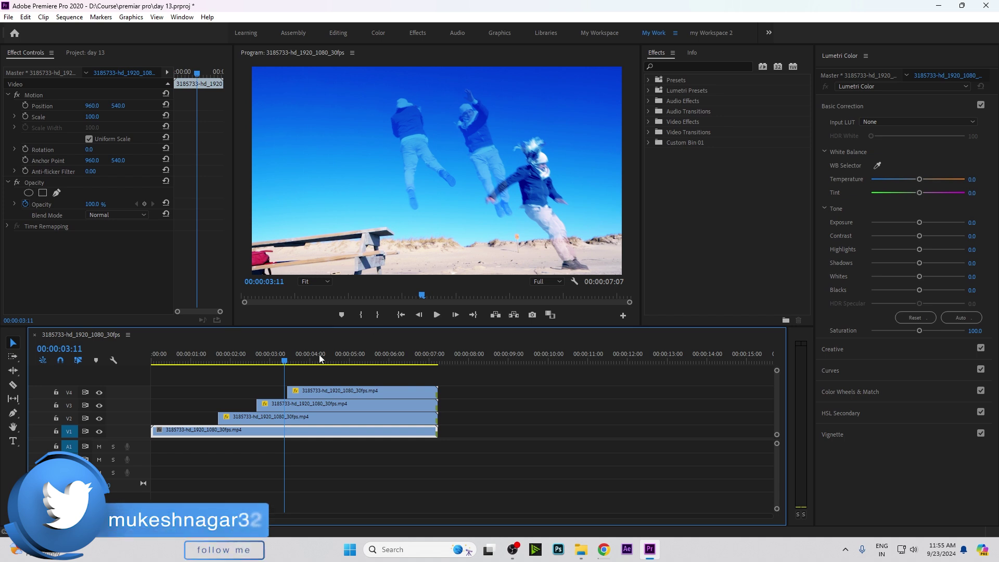
drag(320, 357, 315, 371)
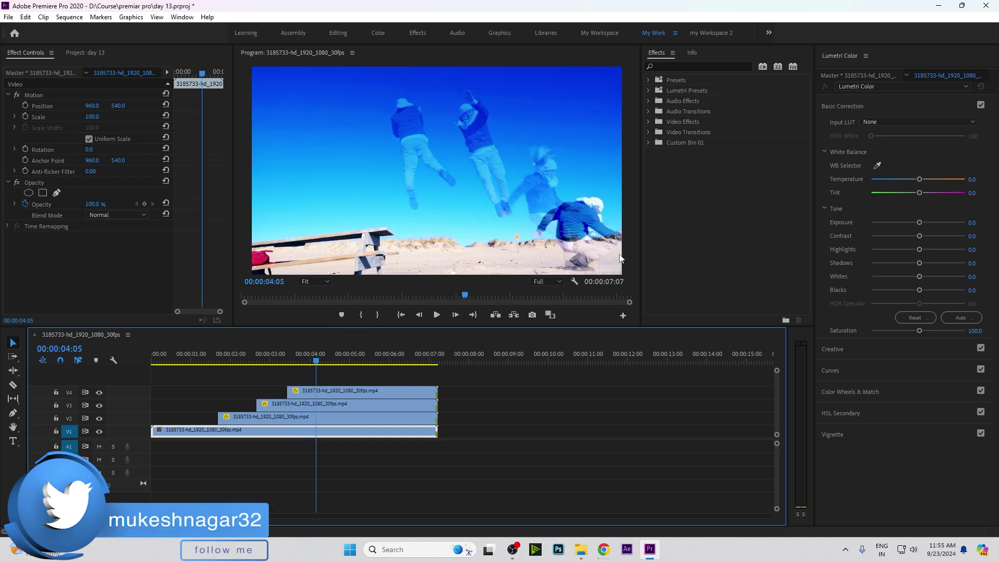
mouse_move(316, 363)
mouse_down()
mouse_move(282, 407)
mouse_move(198, 405)
mouse_up()
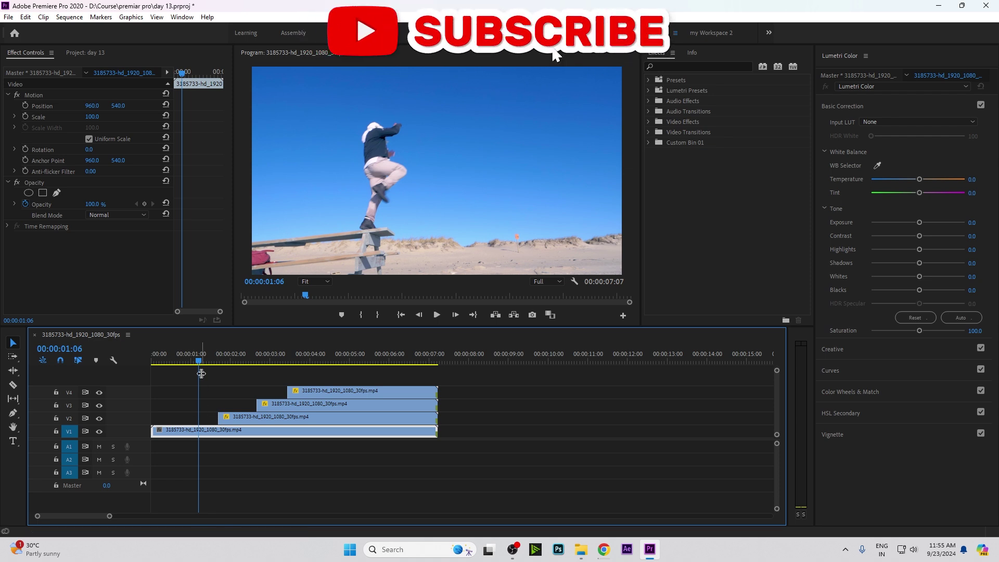
drag(199, 365, 204, 363)
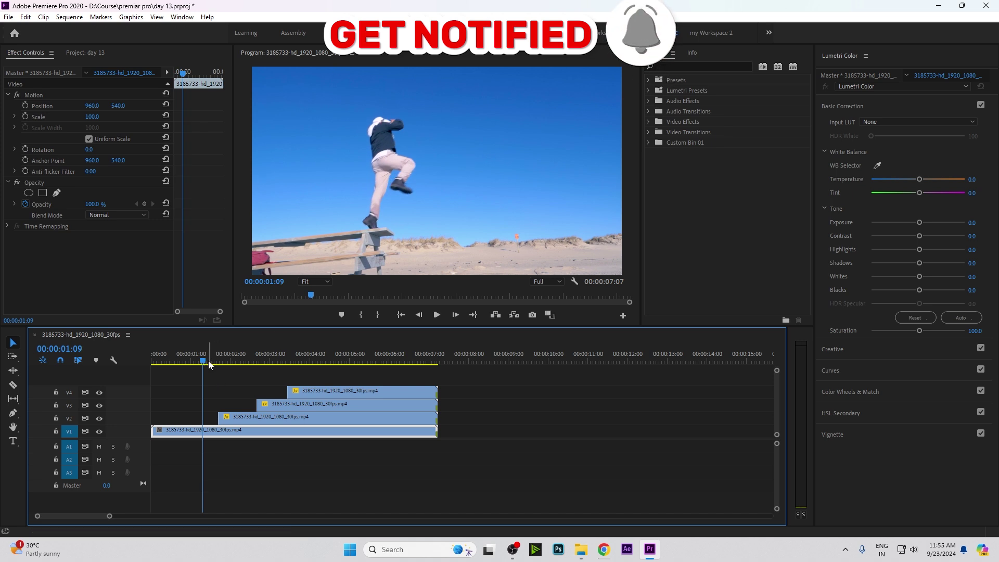
mouse_move(210, 364)
mouse_down()
mouse_move(335, 359)
mouse_move(158, 365)
mouse_move(176, 366)
mouse_up()
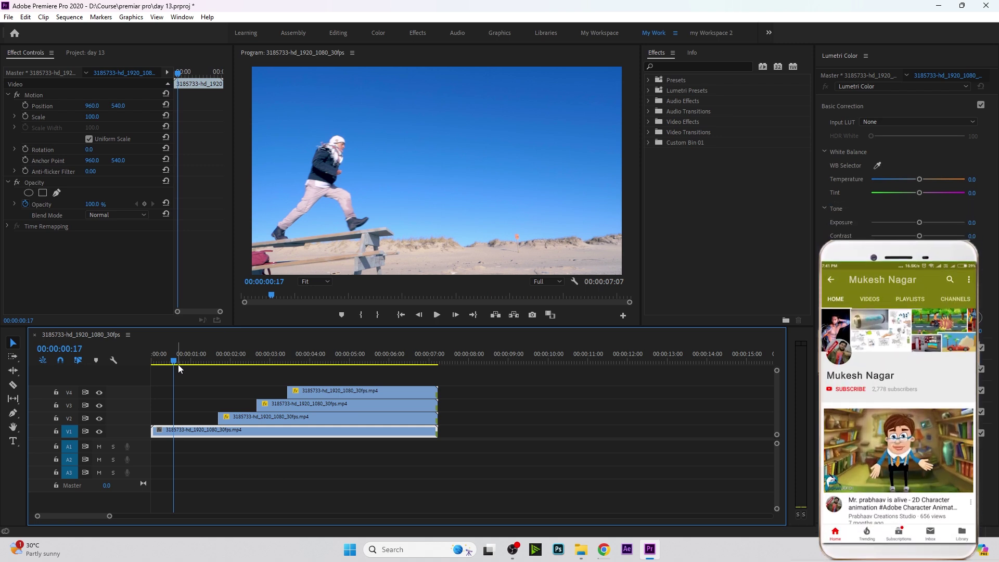
drag(177, 364, 219, 373)
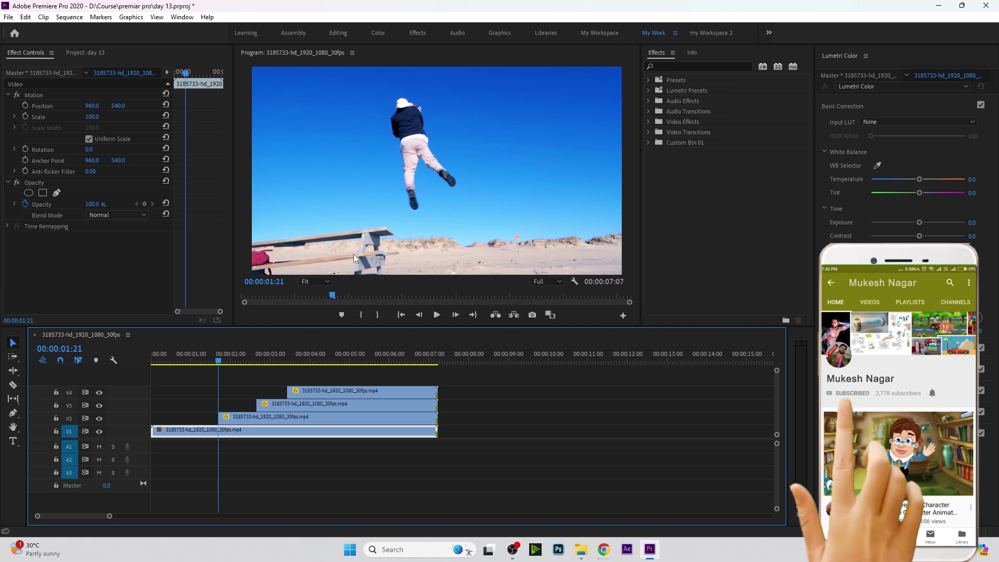
mouse_move(245, 376)
mouse_down()
mouse_move(260, 399)
mouse_move(387, 395)
mouse_move(287, 411)
mouse_up()
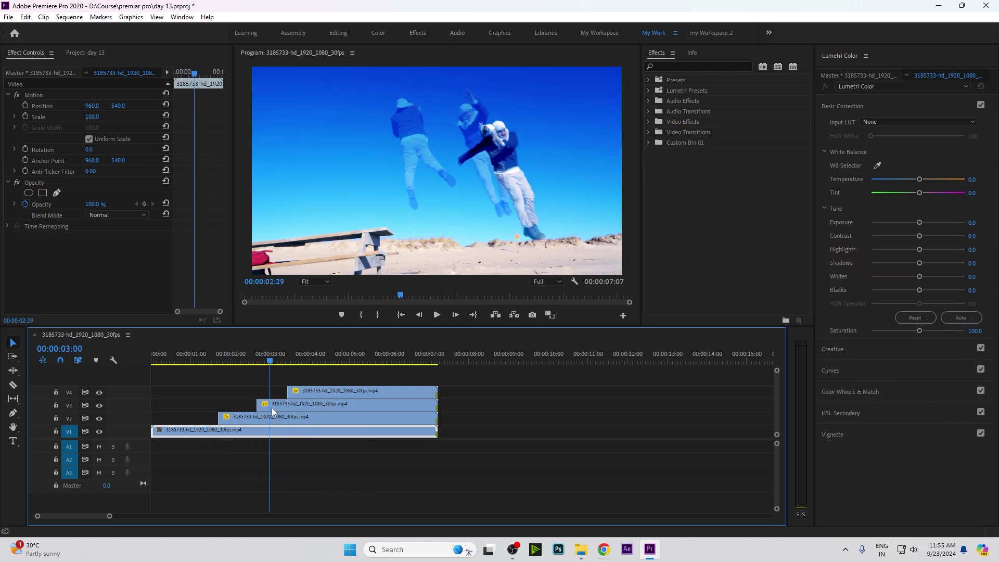
click(284, 419)
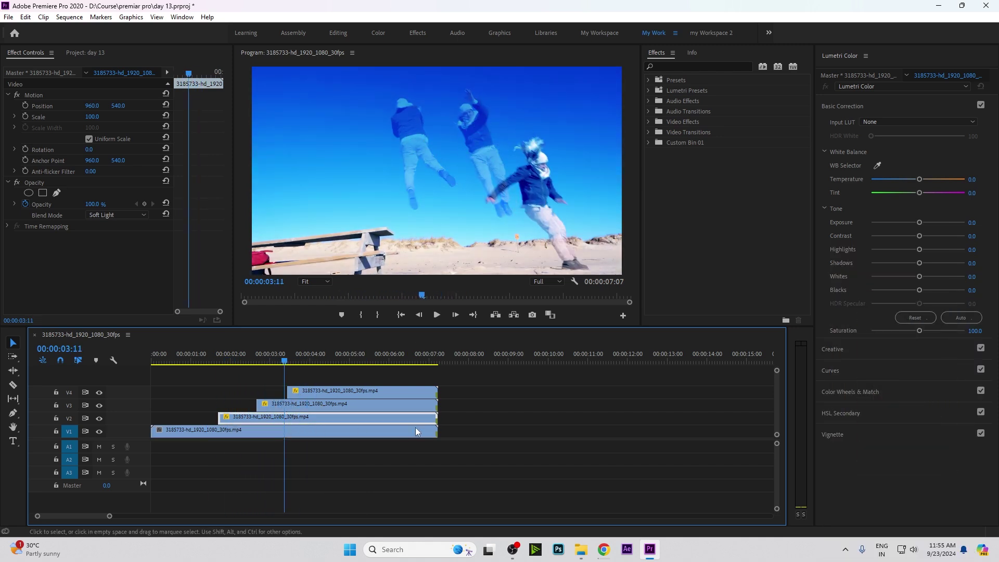
drag(433, 421, 284, 420)
drag(284, 360, 310, 360)
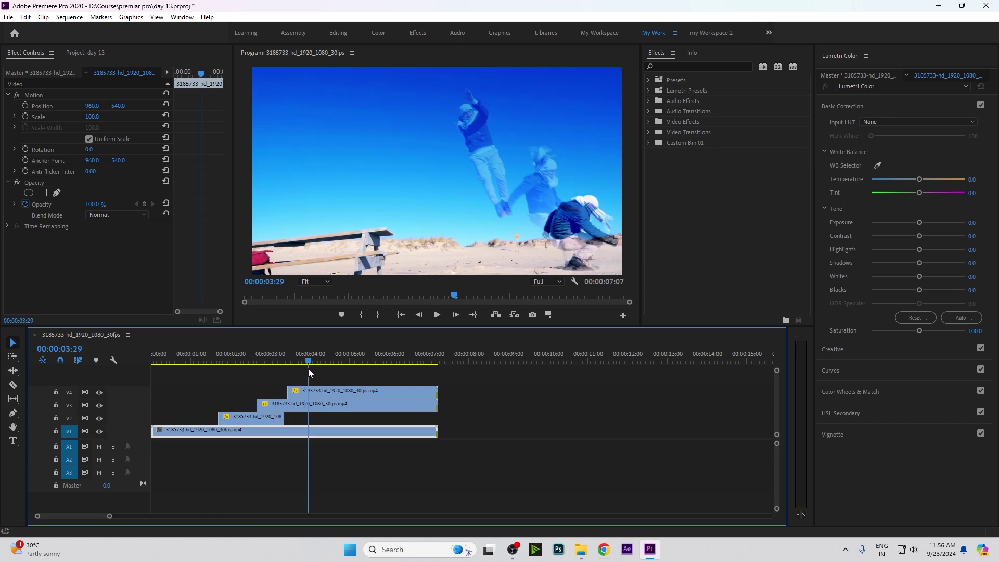
drag(434, 407, 311, 407)
click(335, 359)
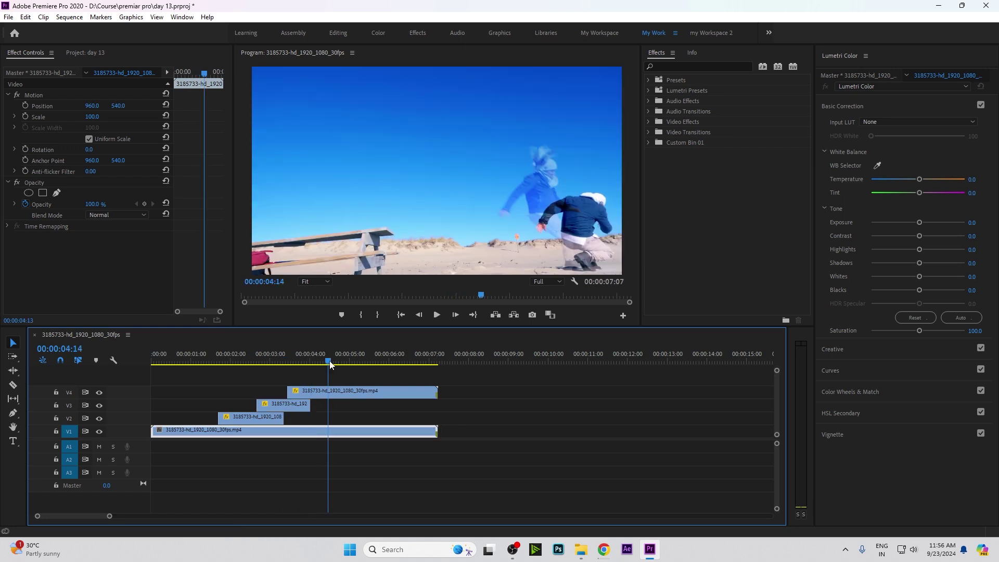
drag(435, 392, 334, 392)
key(Home)
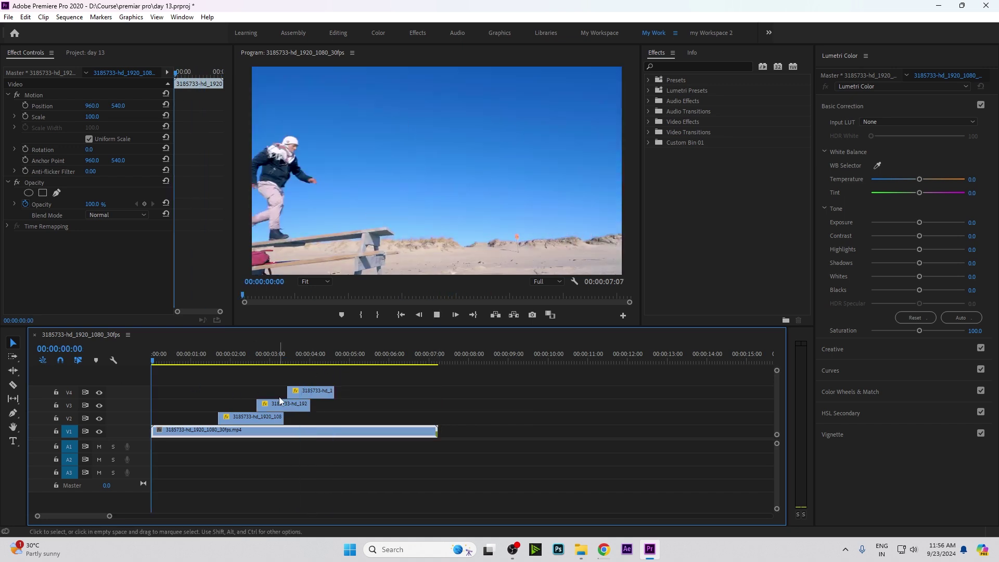
key(space)
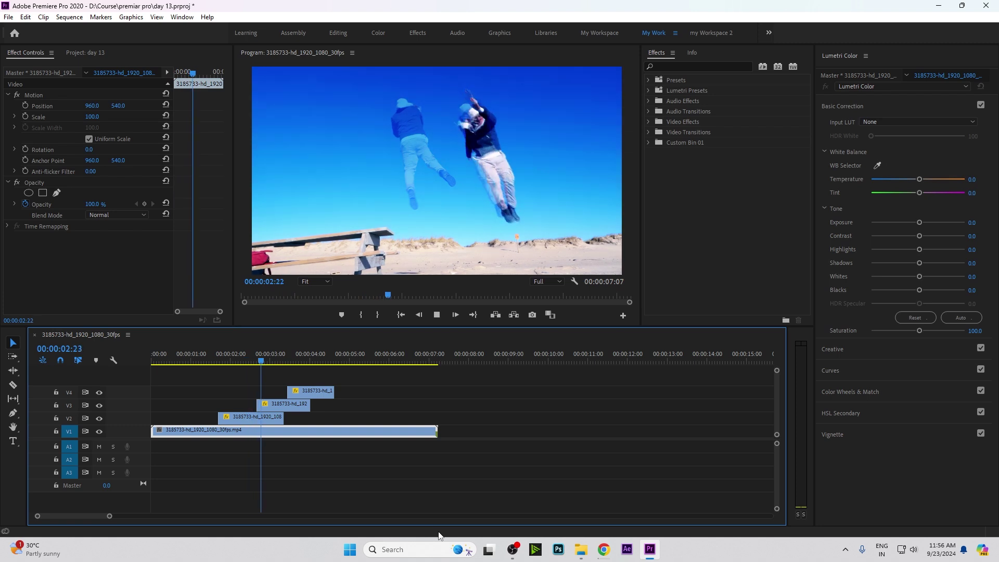
key(space)
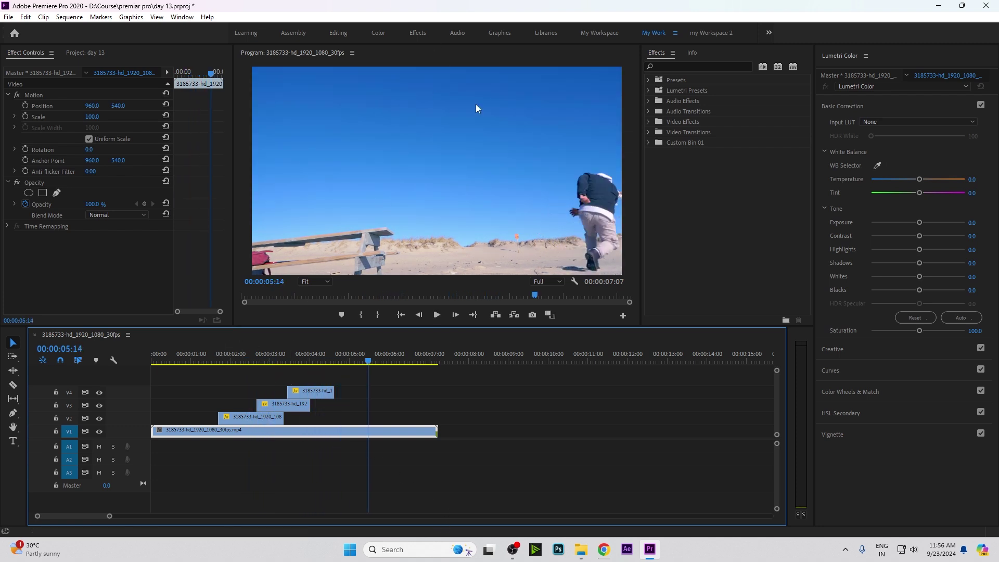
drag(204, 370, 375, 379)
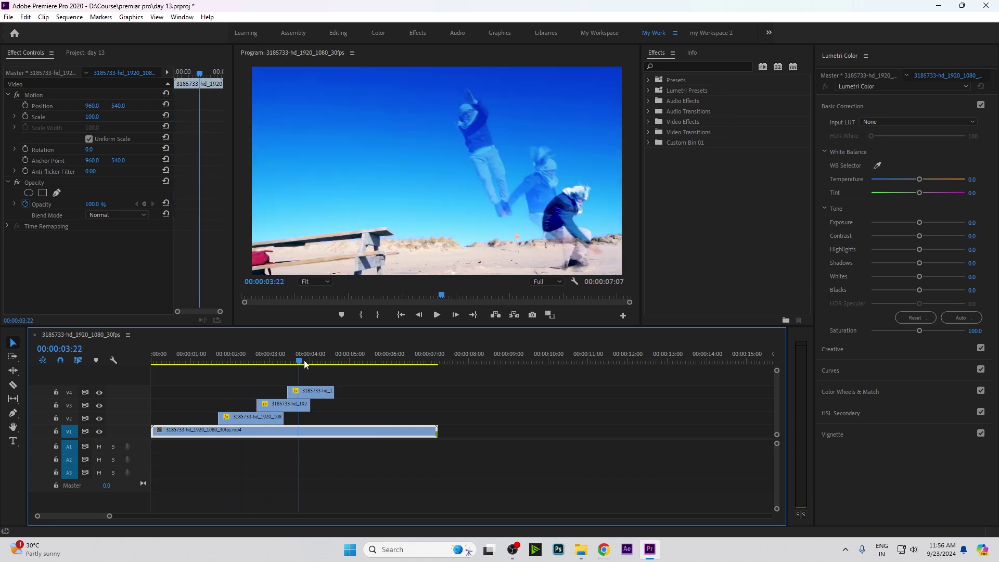
mouse_move(375, 380)
mouse_down()
mouse_move(292, 380)
mouse_move(304, 403)
mouse_up()
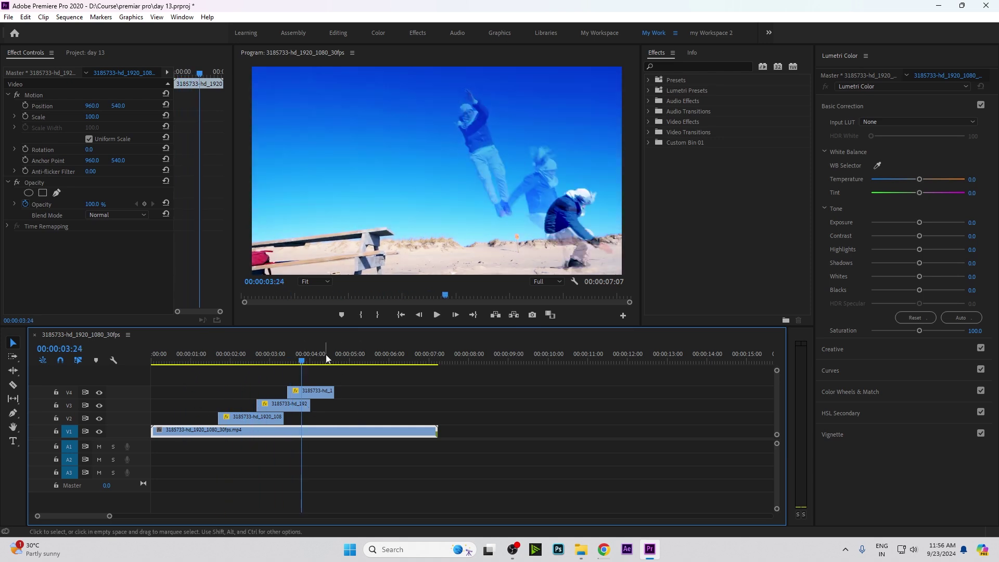
drag(328, 359, 223, 403)
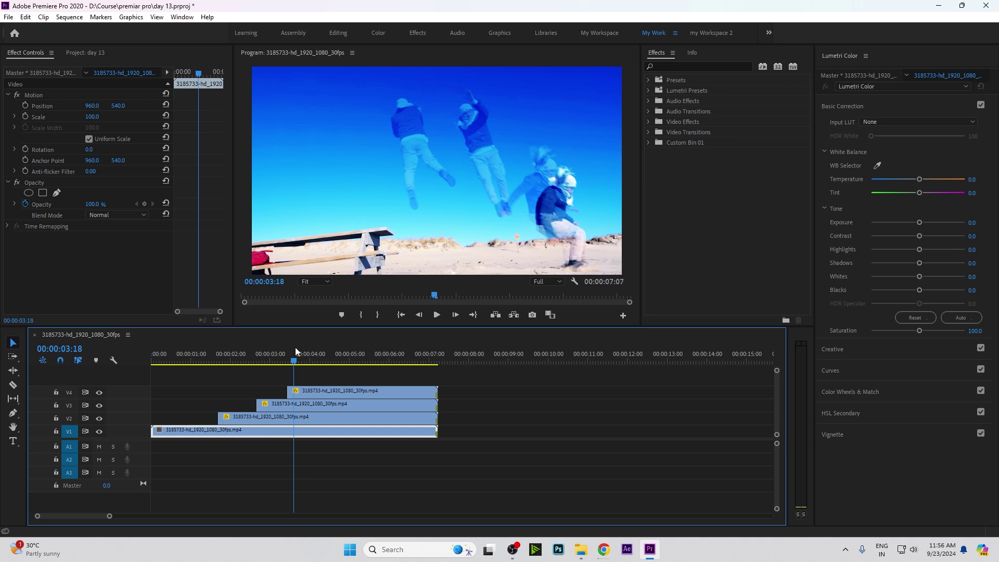
mouse_move(295, 354)
mouse_down()
mouse_move(380, 371)
mouse_move(221, 420)
mouse_up()
click(117, 214)
Park the playhead at 00:00:01:21, zoom the timeline in, and select the V2 rider clip.
click(123, 245)
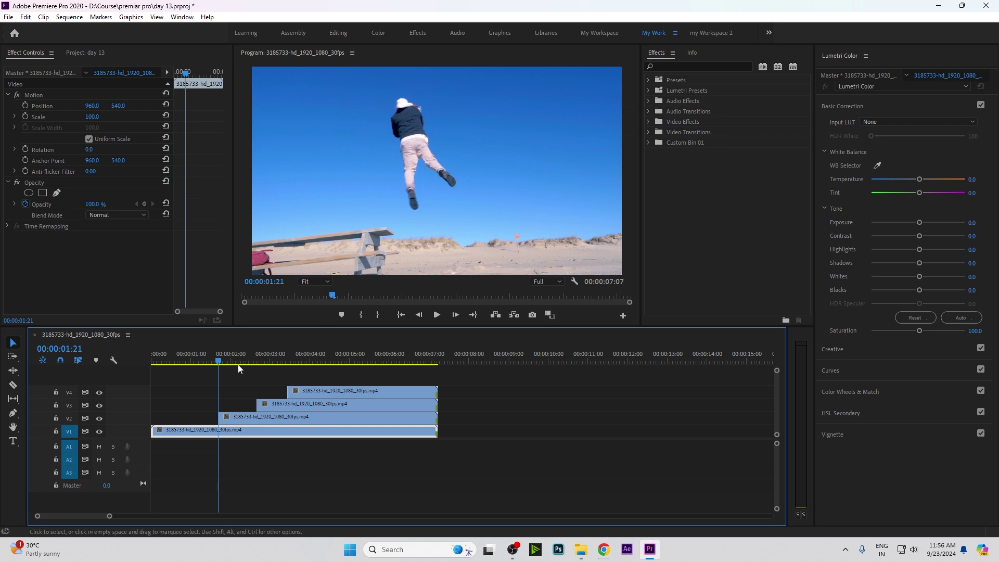
mouse_move(238, 364)
mouse_down()
mouse_move(286, 430)
mouse_move(304, 415)
mouse_move(221, 434)
mouse_up()
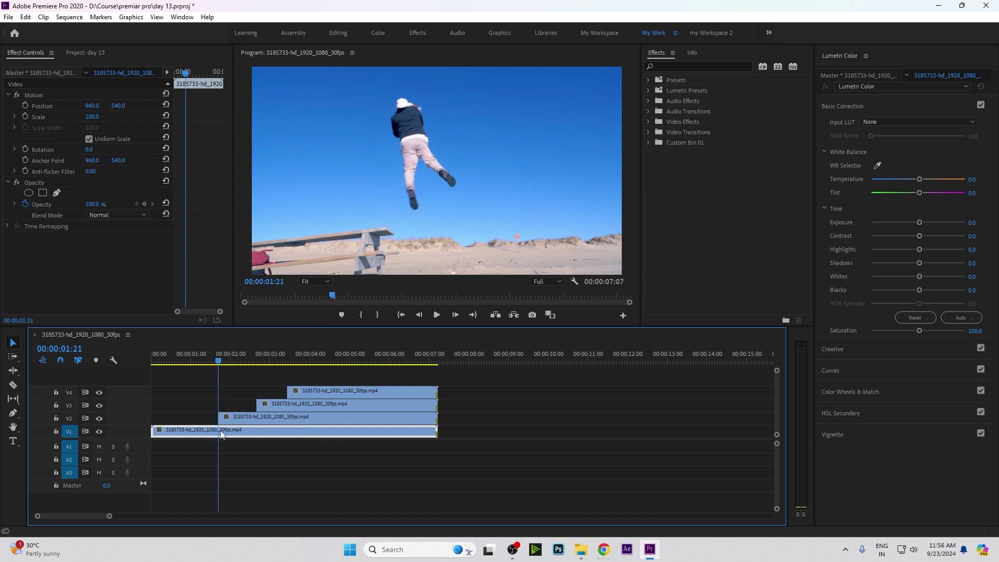
key(equal)
key(equal)
key(equal)
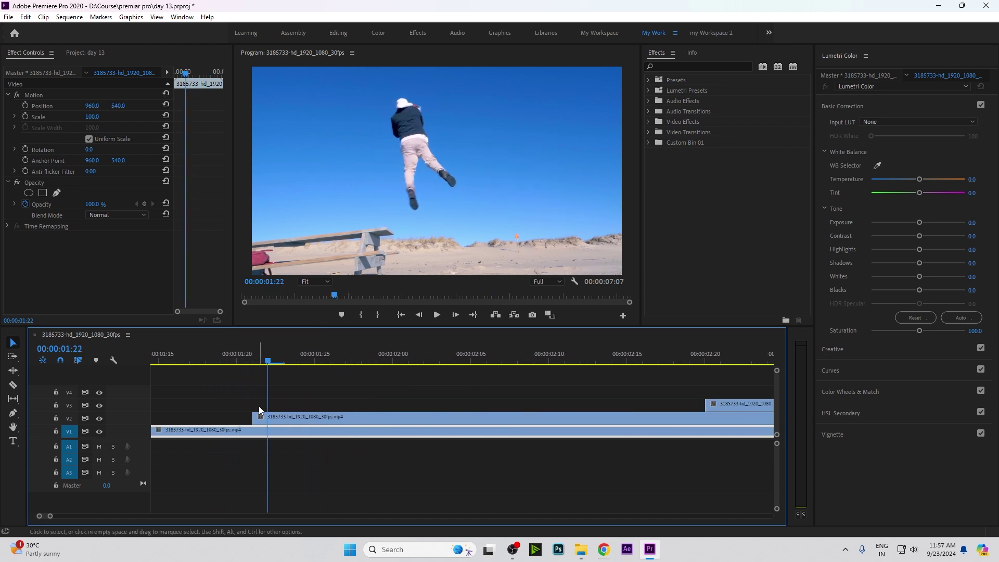
click(266, 420)
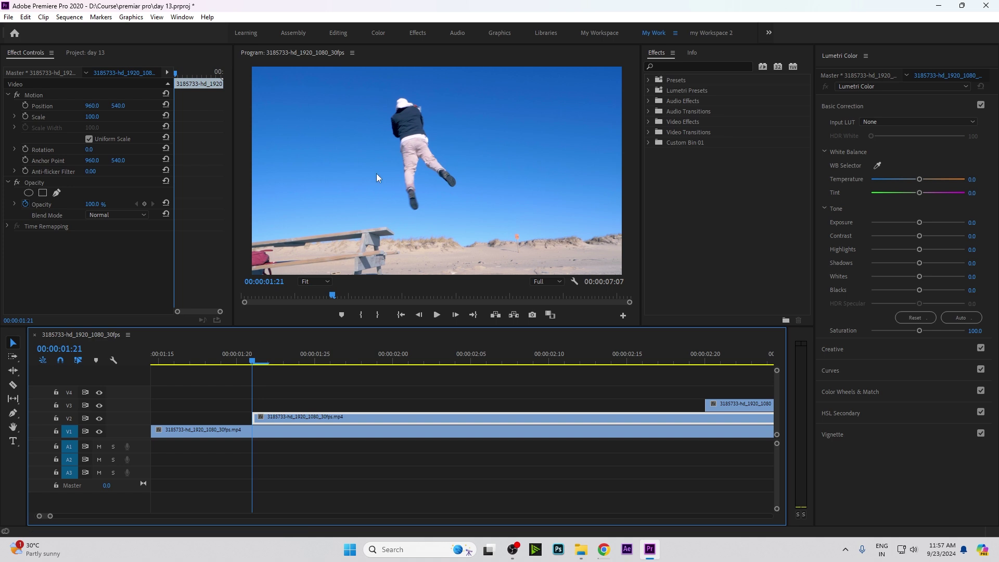
scroll(254, 420, down, 3)
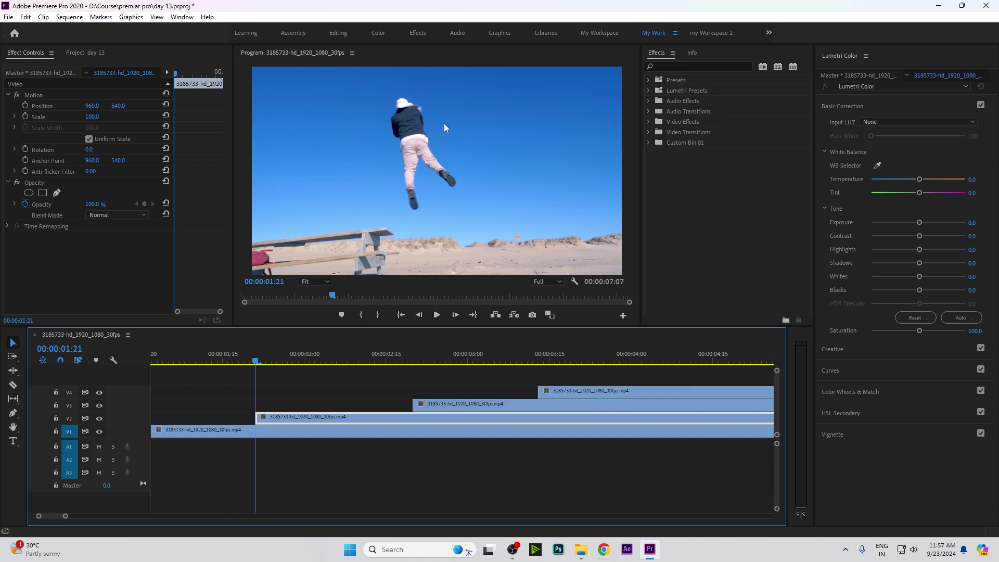
Export the 00:00:01:21 frame as B1 into the prectice folder, without importing it into the project.
click(532, 315)
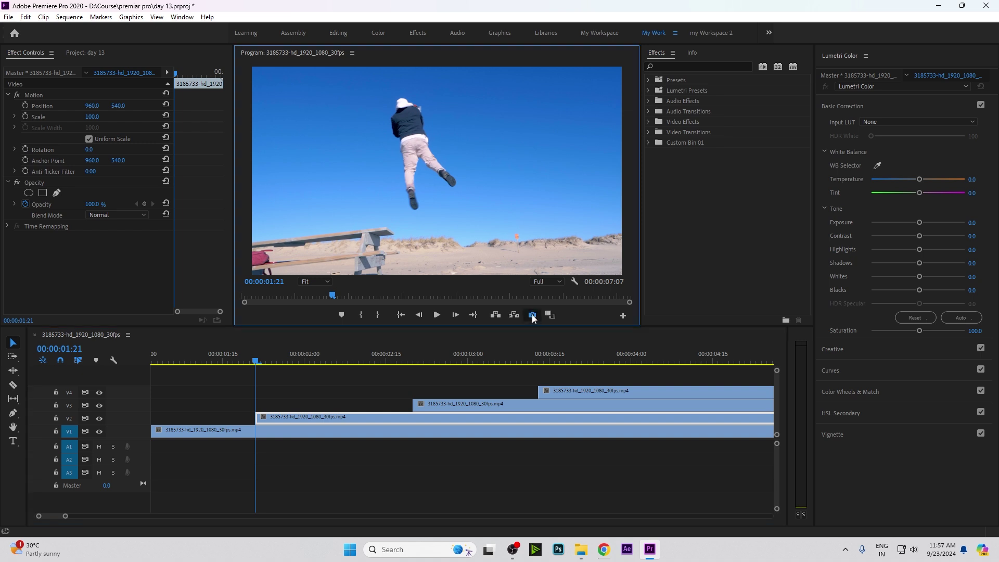
drag(549, 222, 533, 217)
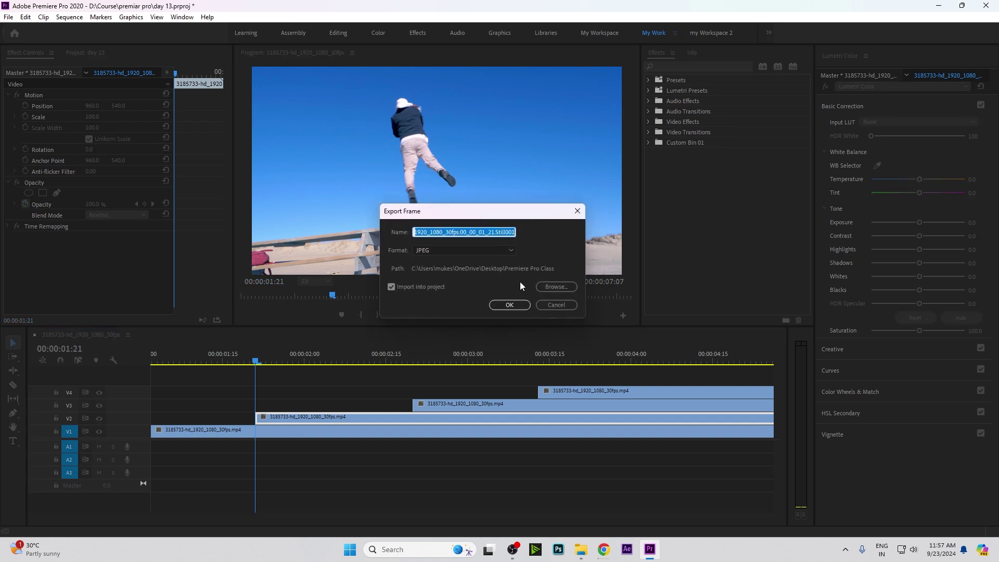
click(551, 289)
mouse_move(617, 78)
mouse_down()
mouse_move(446, 94)
mouse_move(509, 39)
mouse_up()
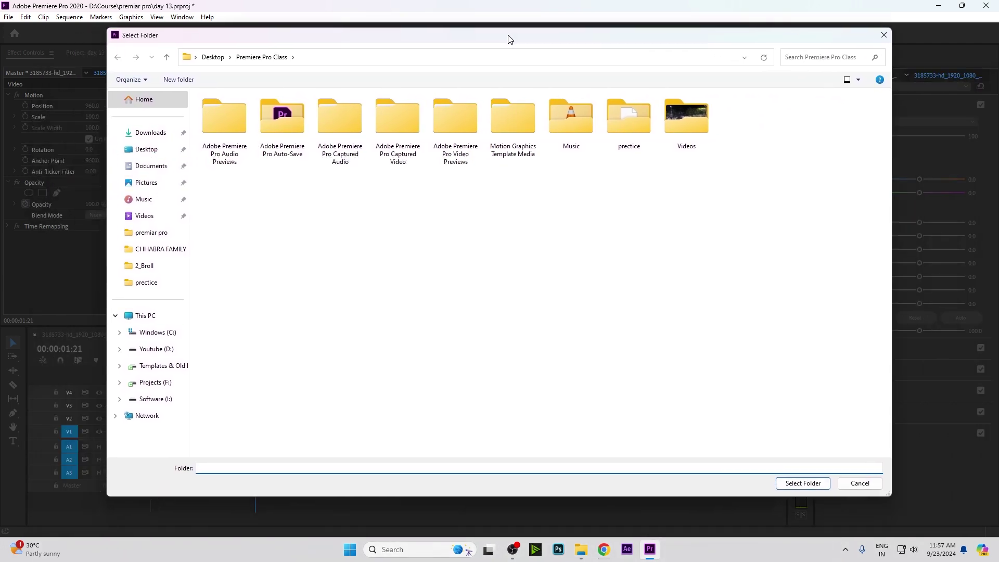
text(prectice)
key(Return)
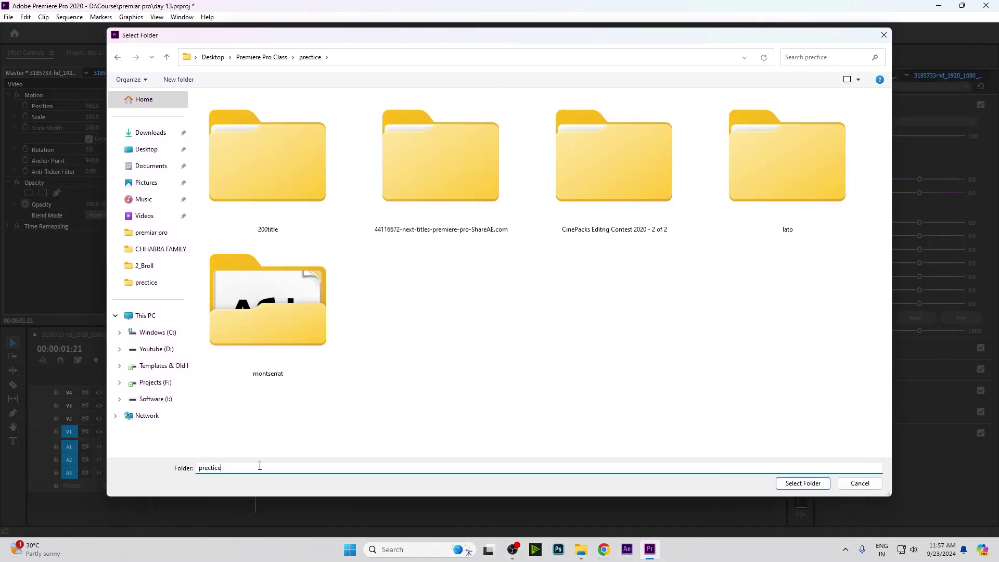
click(786, 479)
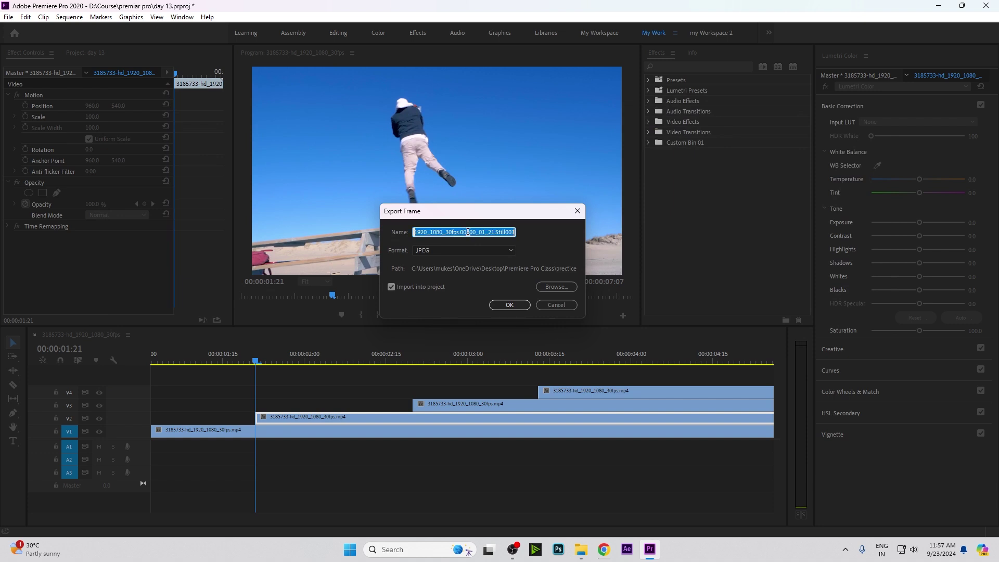
click(407, 289)
click(503, 305)
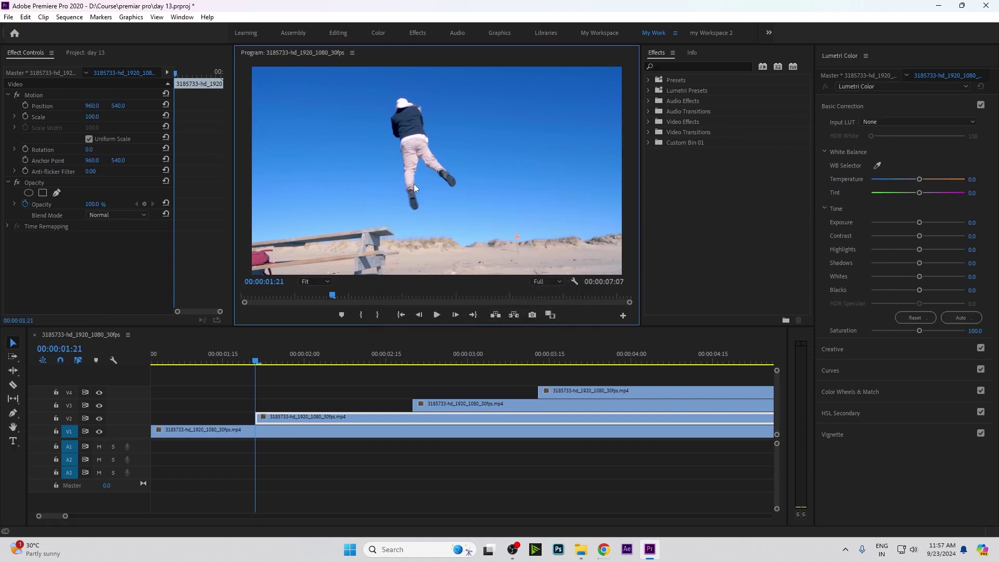
Export the V3 clip's start frame at 00:00:02:20 as still B2.
click(402, 361)
click(412, 361)
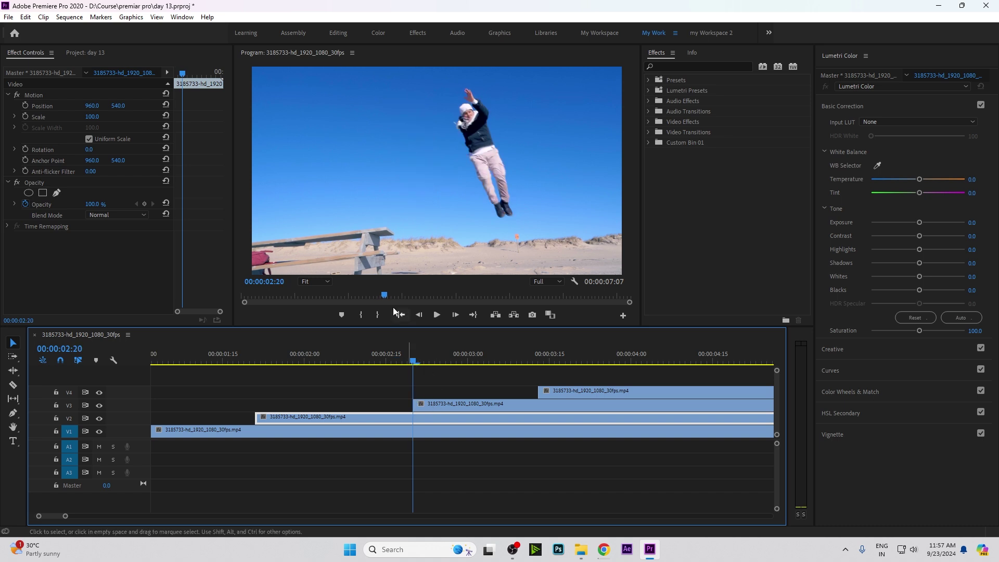
click(451, 406)
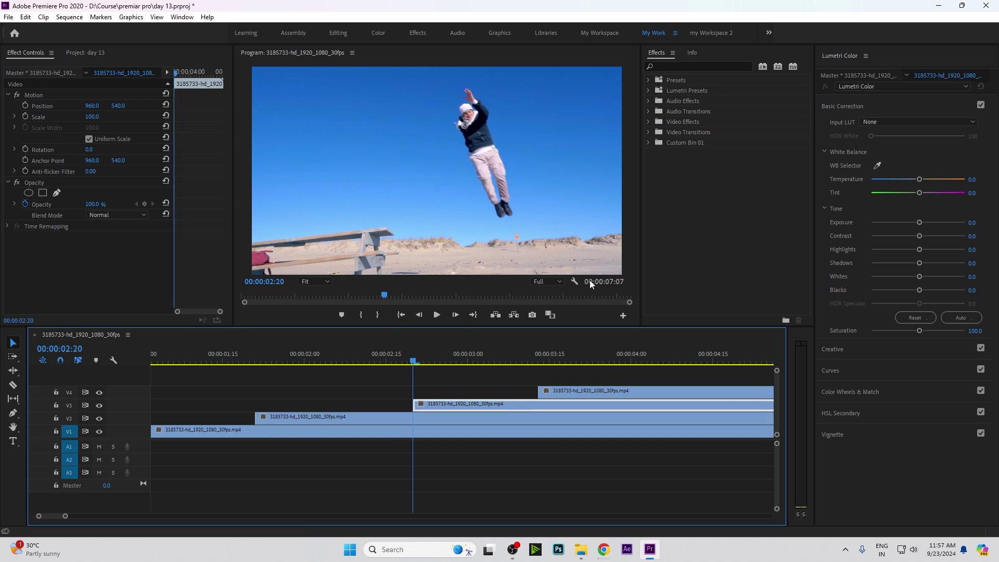
click(531, 315)
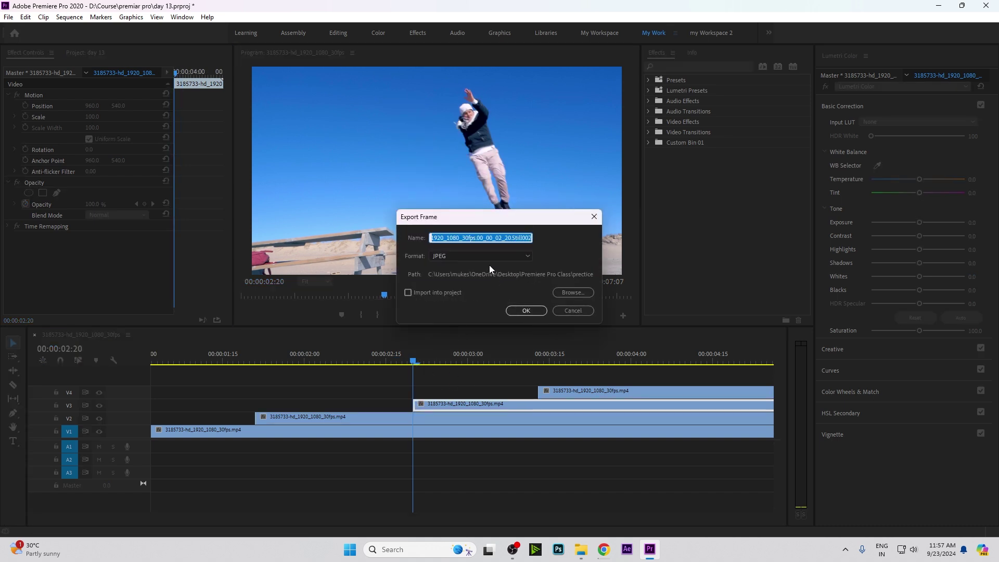
text(B2)
click(541, 311)
Export the 00:00:03:13 frame on V4 as still B3.
click(539, 361)
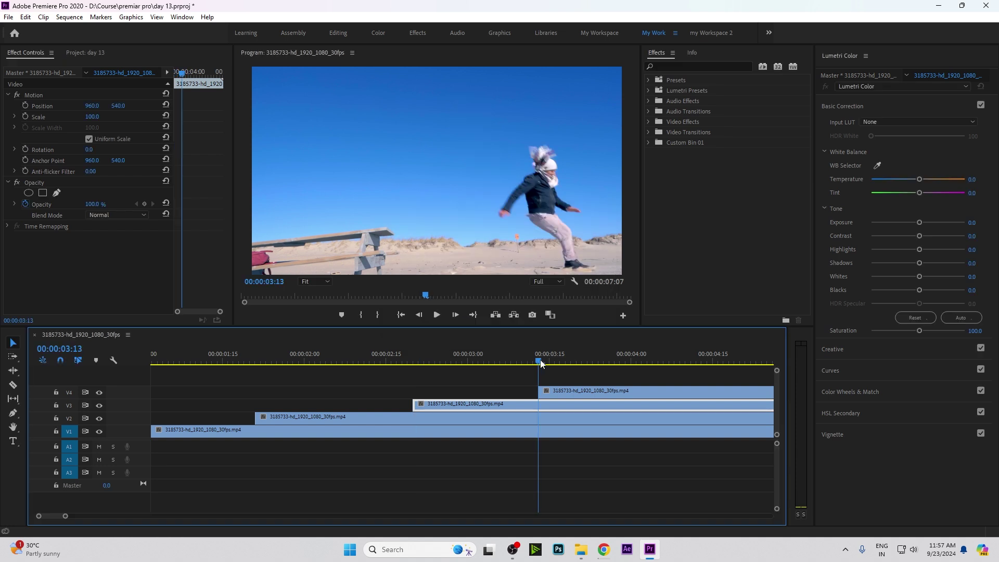
click(553, 390)
click(532, 315)
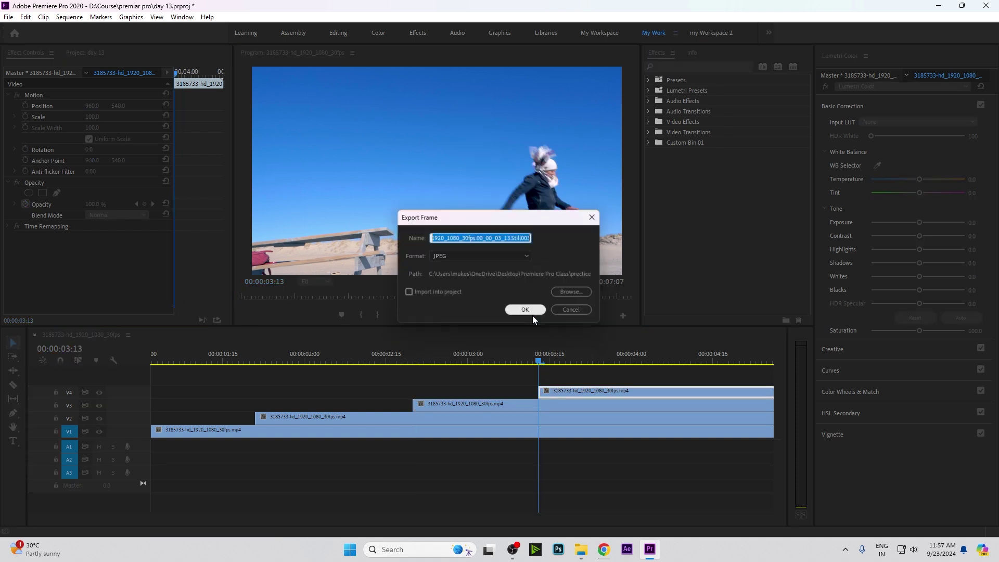
text(B3)
key(Return)
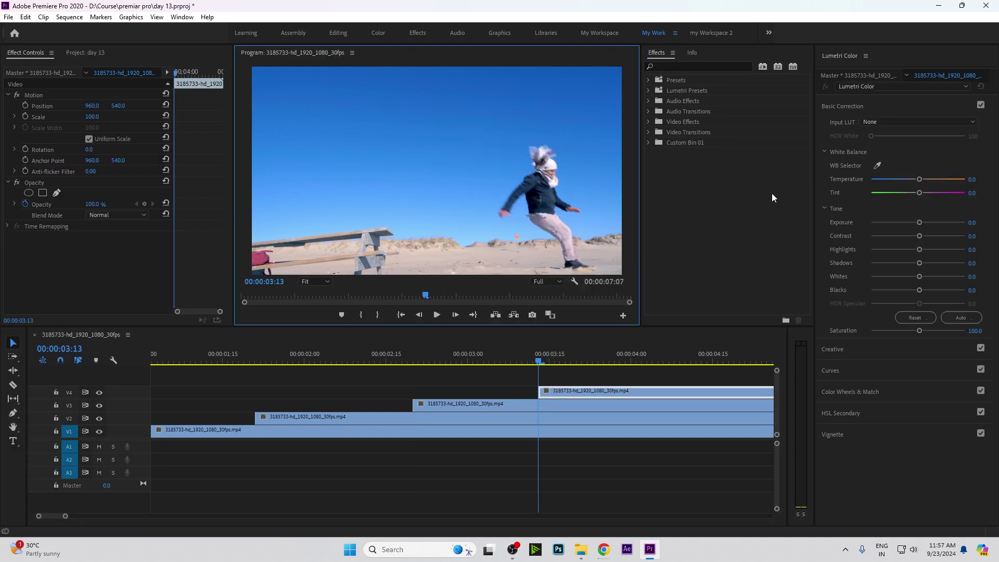
Check B1.jpg to B3.jpg in the prectice folder, then bring Chrome's download history forward.
click(580, 549)
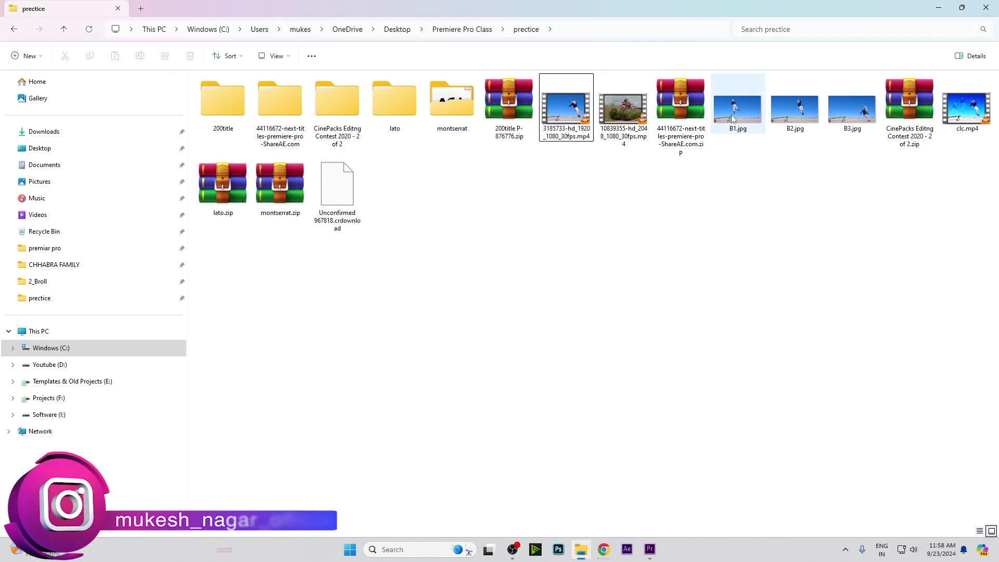
click(847, 129)
drag(849, 165, 711, 75)
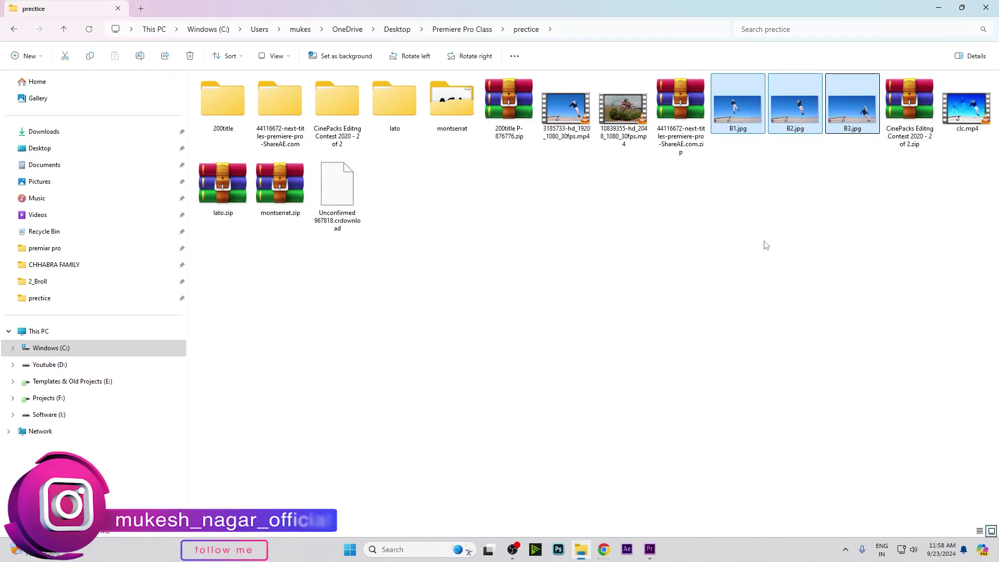
click(729, 246)
click(604, 549)
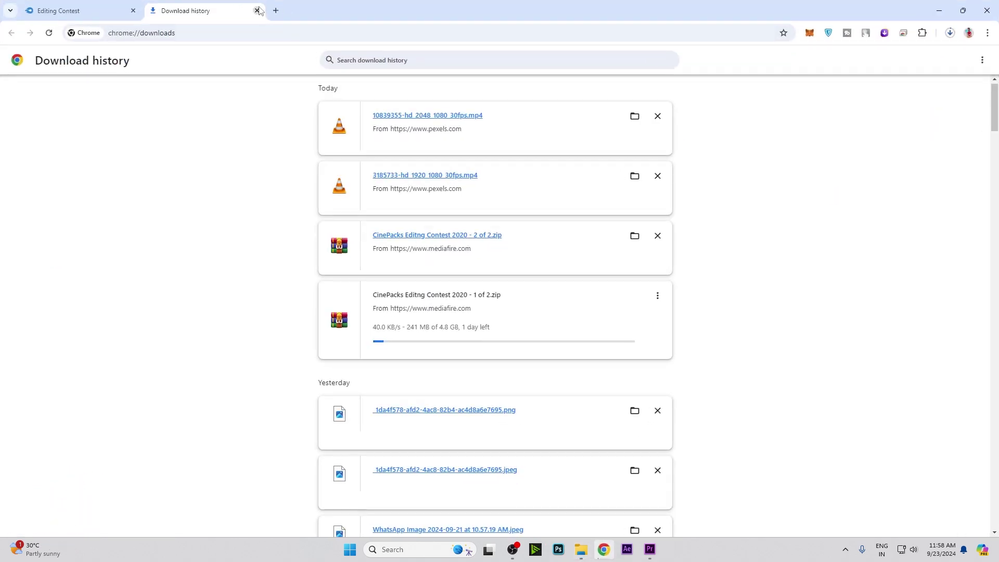
In a new Chrome tab, load clipdrop.co and open the Remove background tool.
click(276, 11)
text(C)
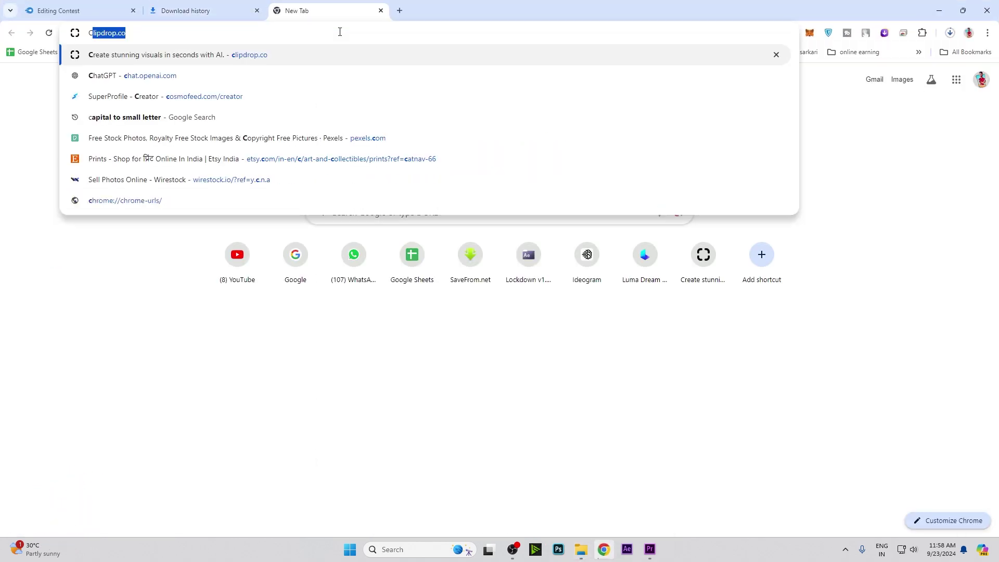
text(LIP)
key(Return)
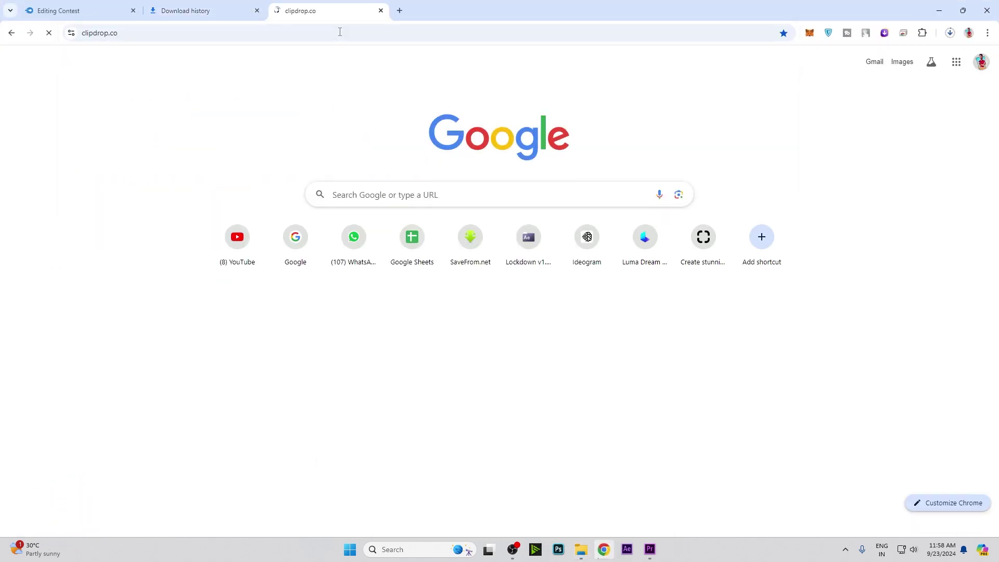
scroll(735, 312, down, 15)
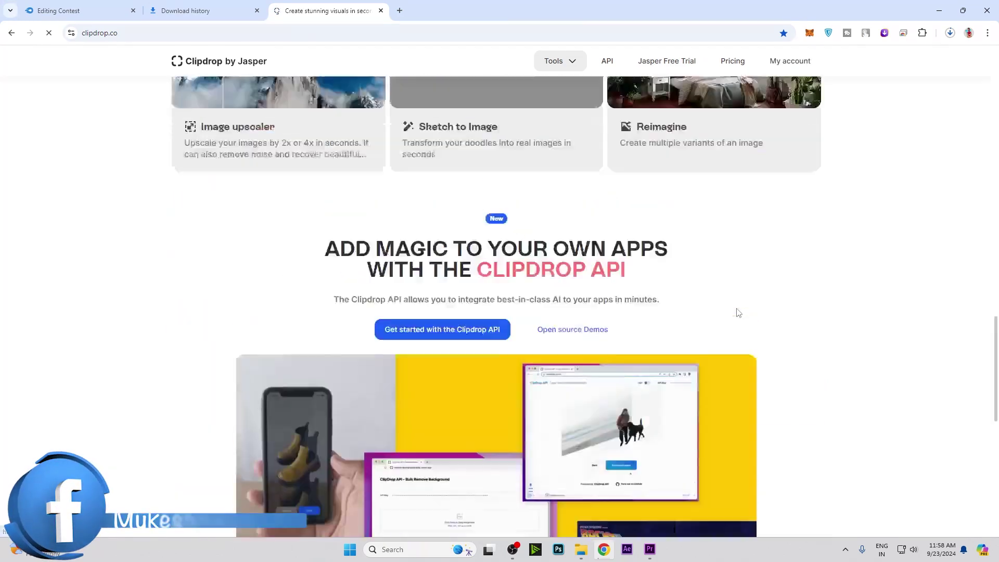
scroll(709, 302, up, 4)
scroll(676, 328, up, 4)
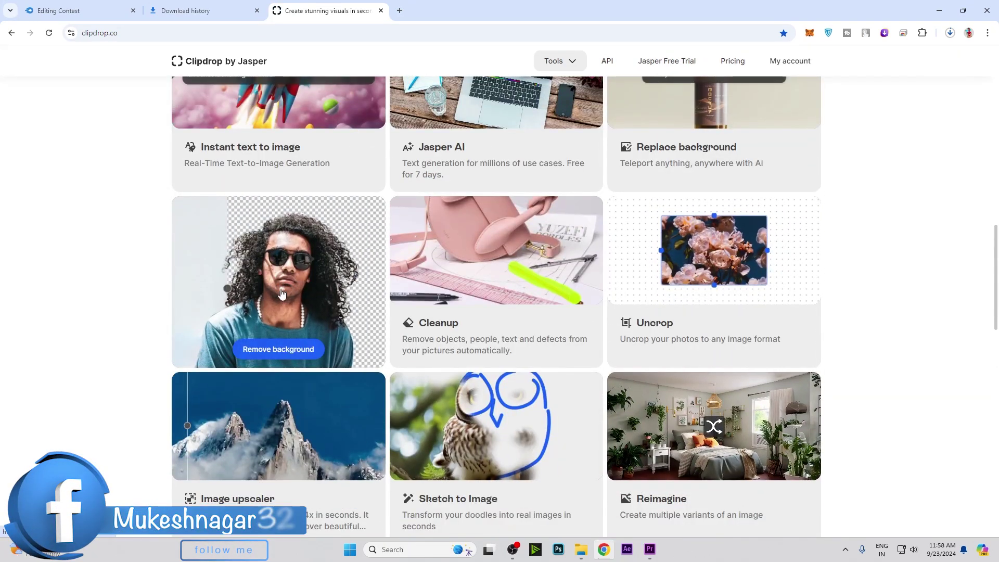
click(263, 301)
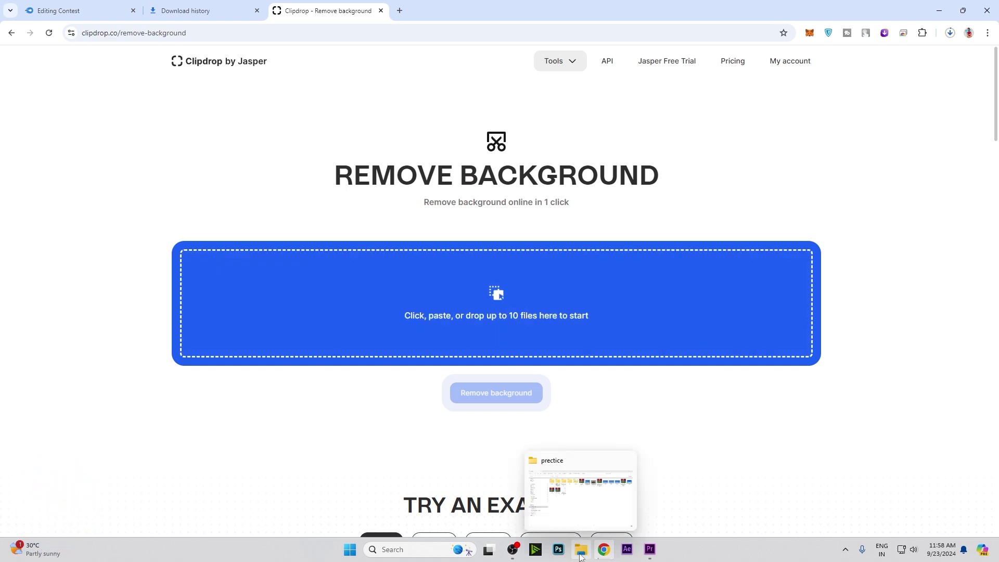
Upload B1.jpg to Remove background, downscale and continue, then download the cutout as B1.png.
click(583, 546)
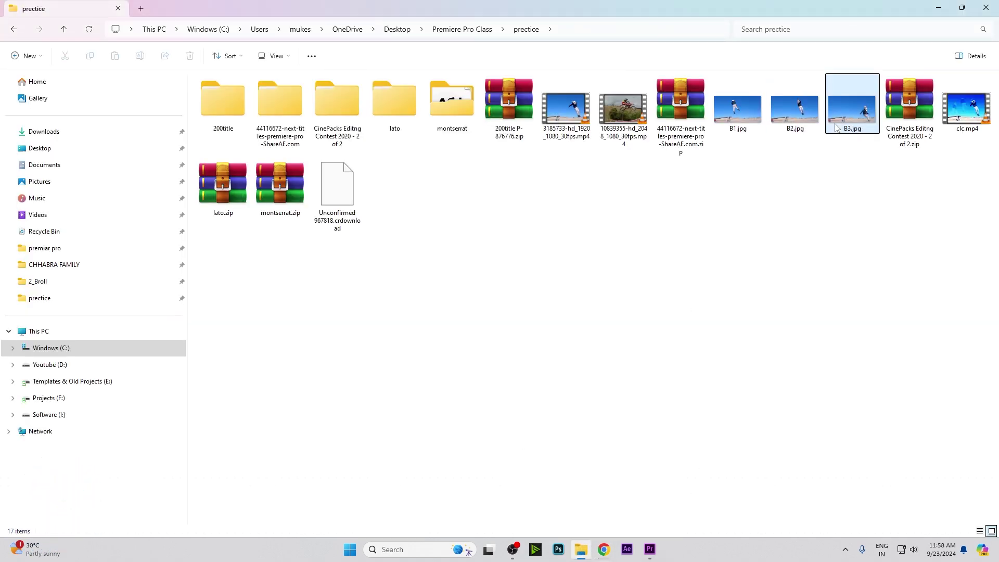
drag(720, 114, 529, 323)
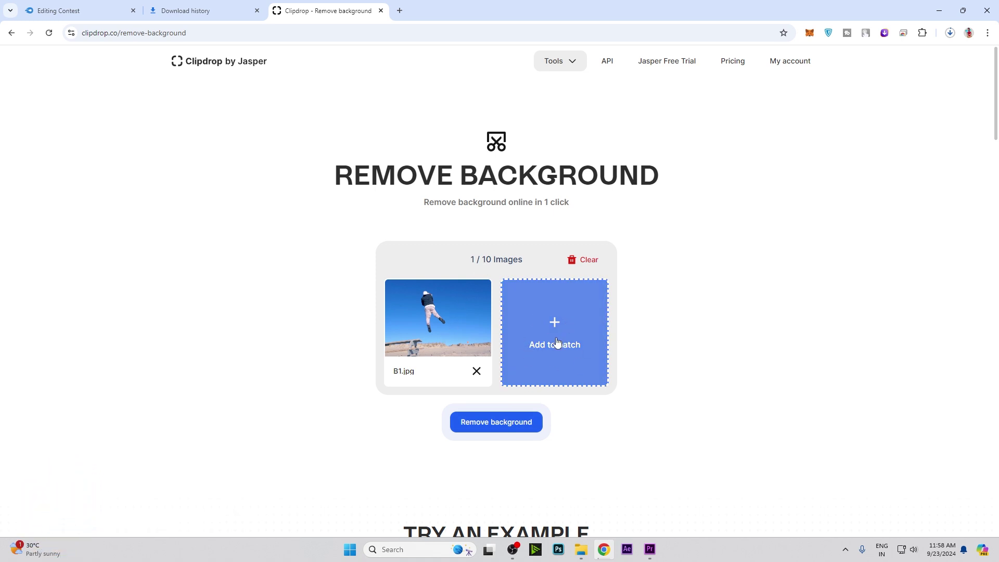
click(478, 424)
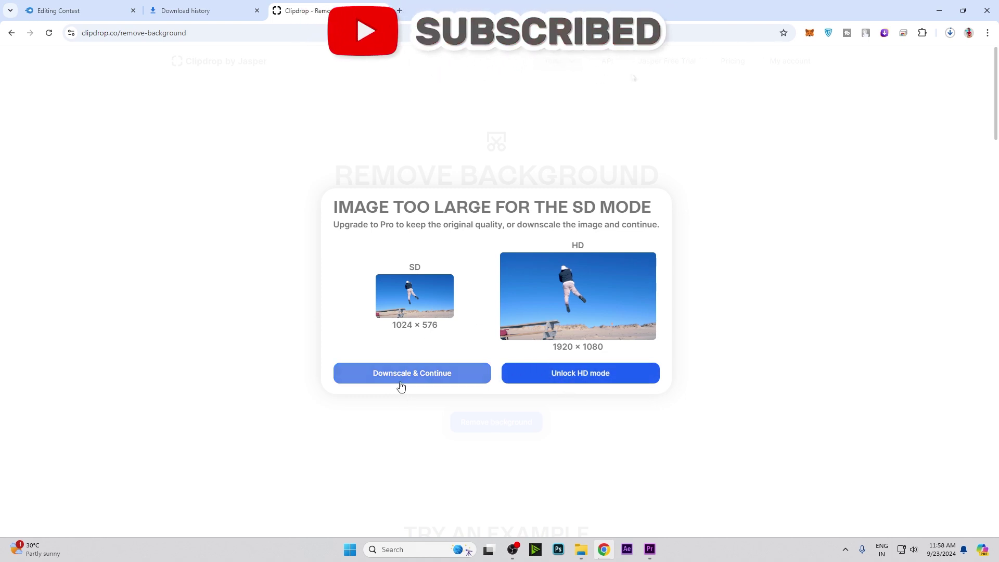
click(401, 384)
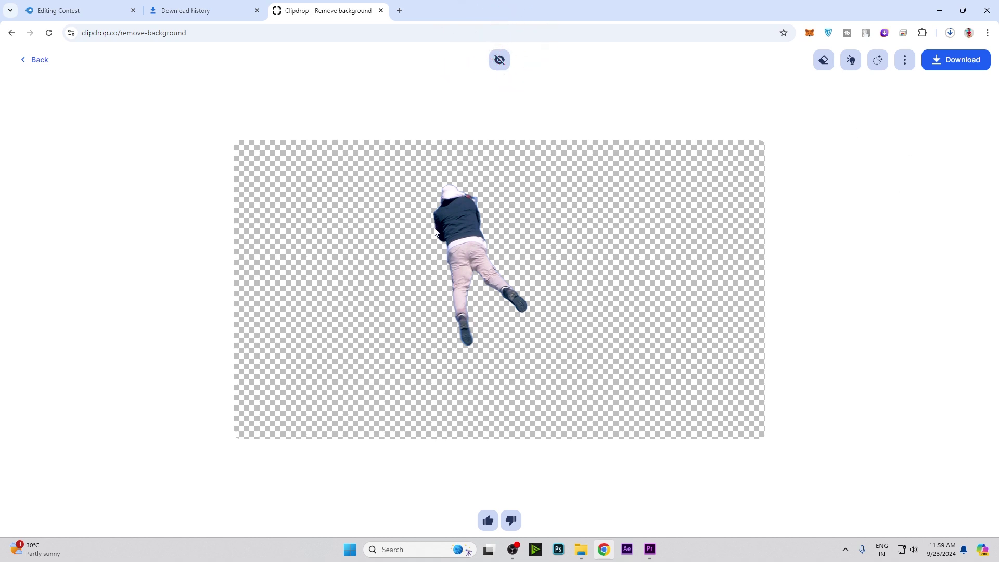
click(967, 69)
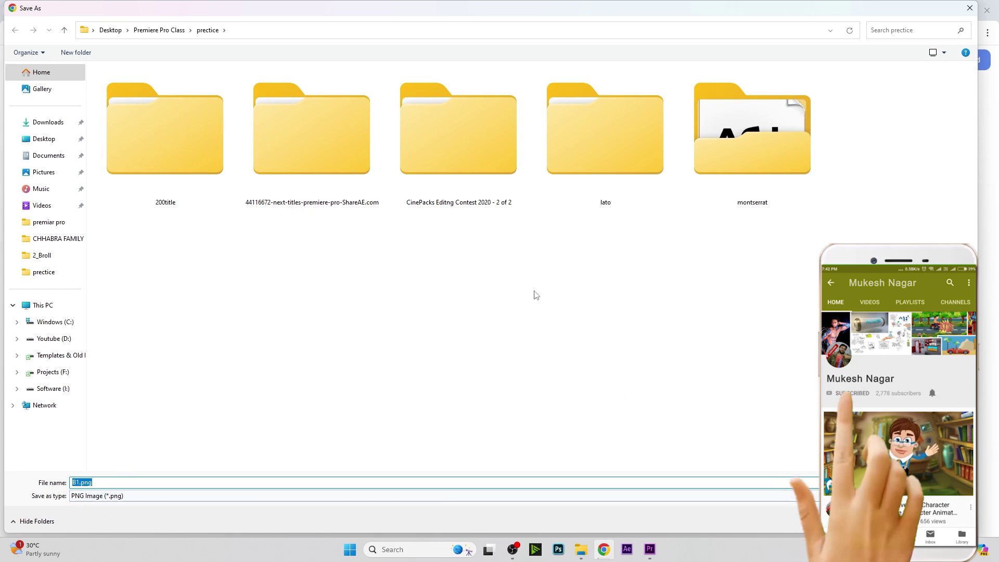
key(Return)
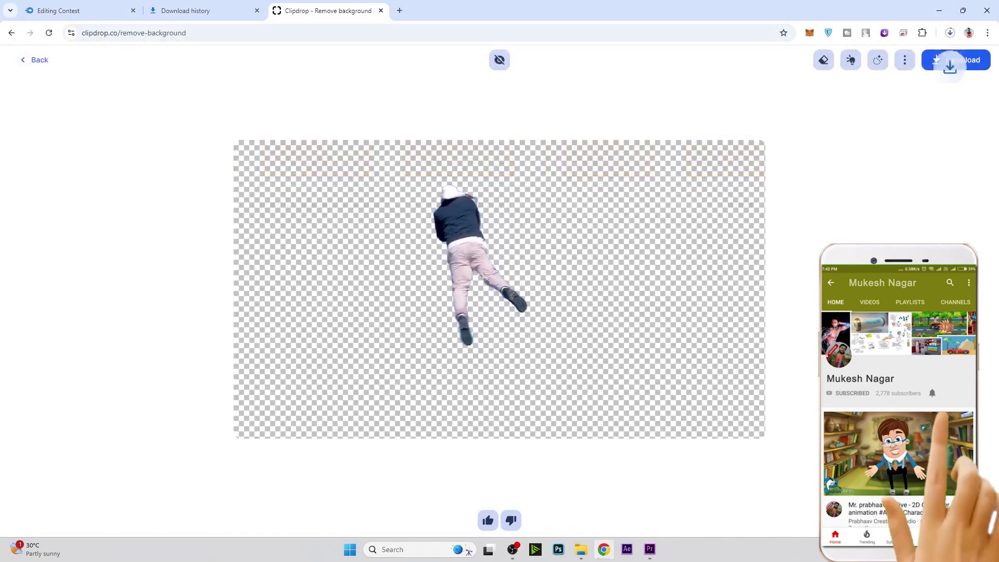
Remove the background from B2.jpg in Clipdrop and save the cutout as B2.png.
click(32, 60)
key(alt+Tab)
mouse_move(794, 102)
mouse_down()
mouse_move(606, 555)
mouse_move(468, 341)
mouse_up()
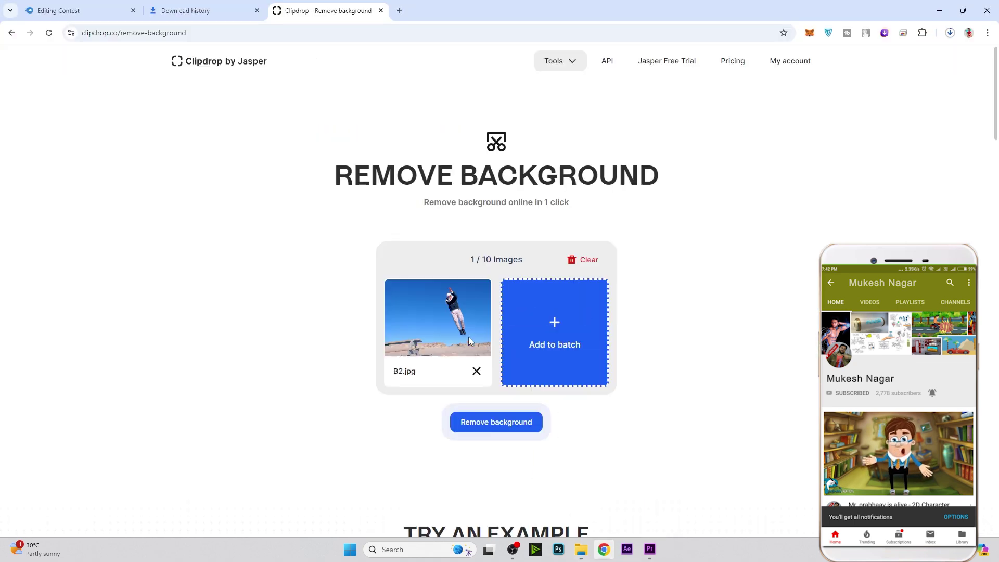
click(492, 419)
click(476, 416)
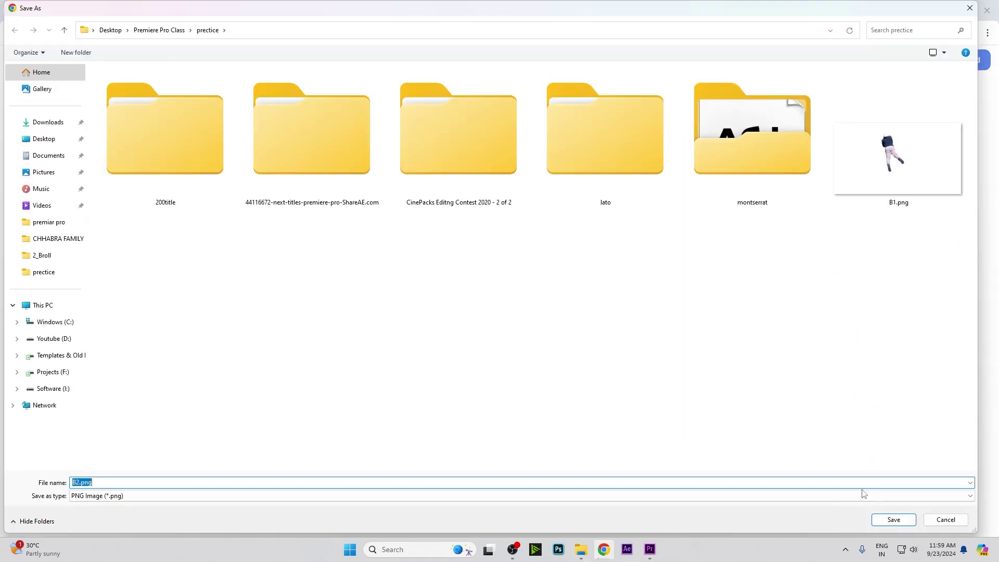
click(883, 520)
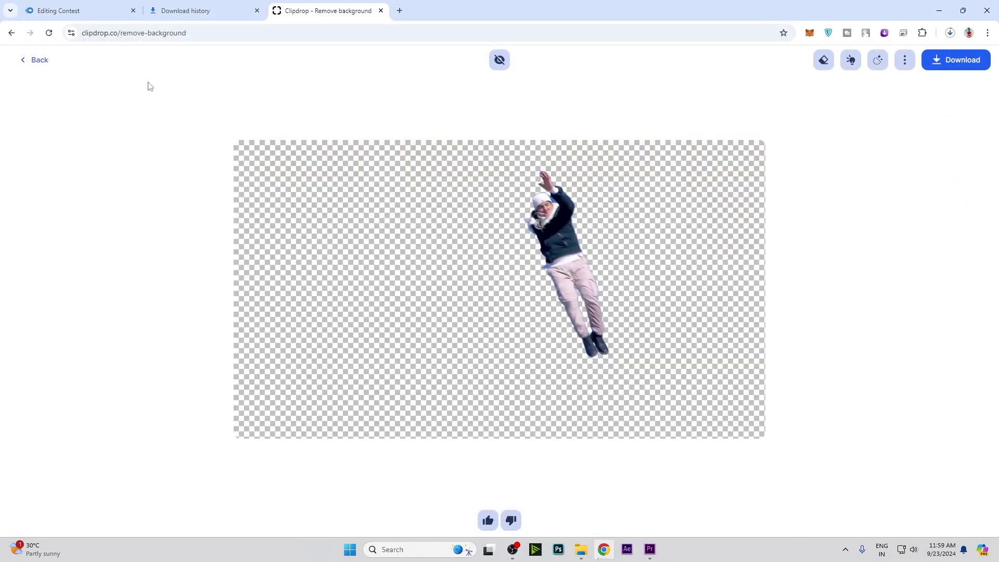
Remove the background from B3.jpg, despite the size warning, and save it as B3.png.
click(38, 59)
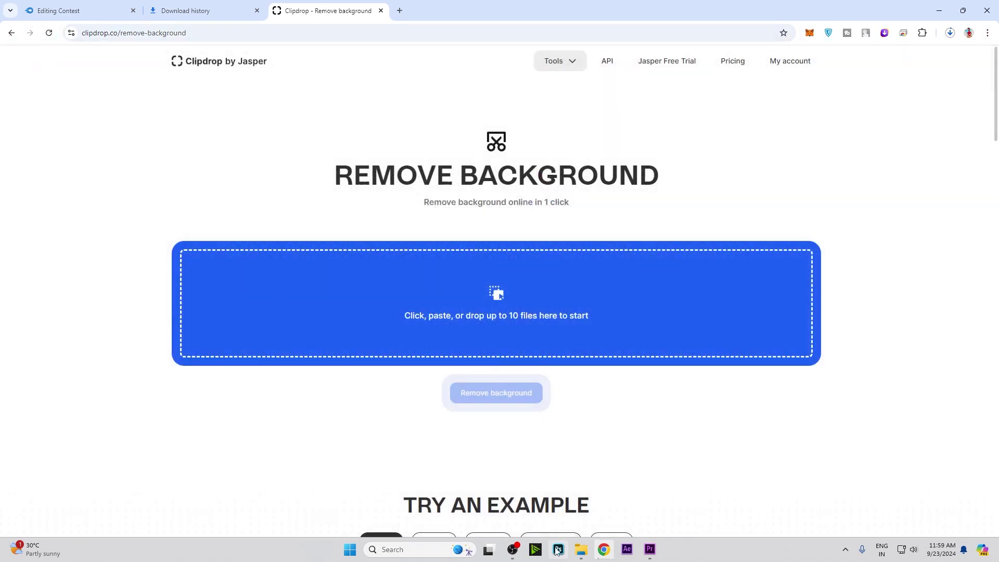
click(580, 549)
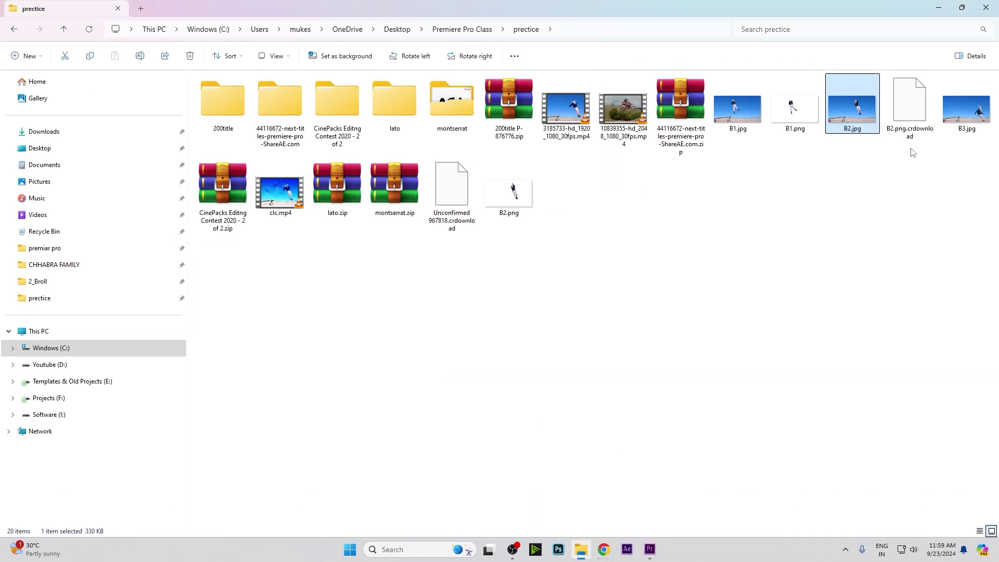
drag(962, 119, 476, 428)
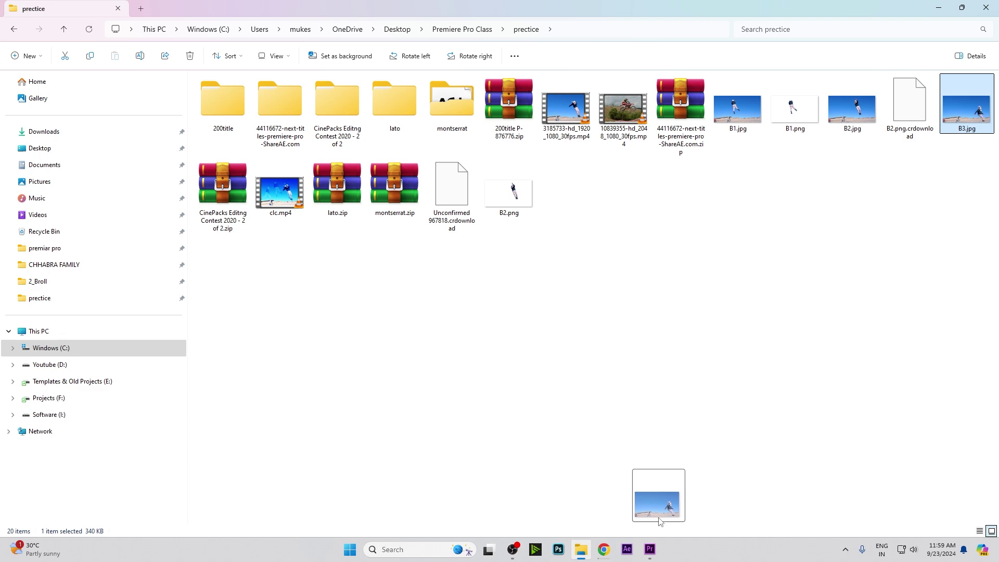
click(476, 428)
click(437, 386)
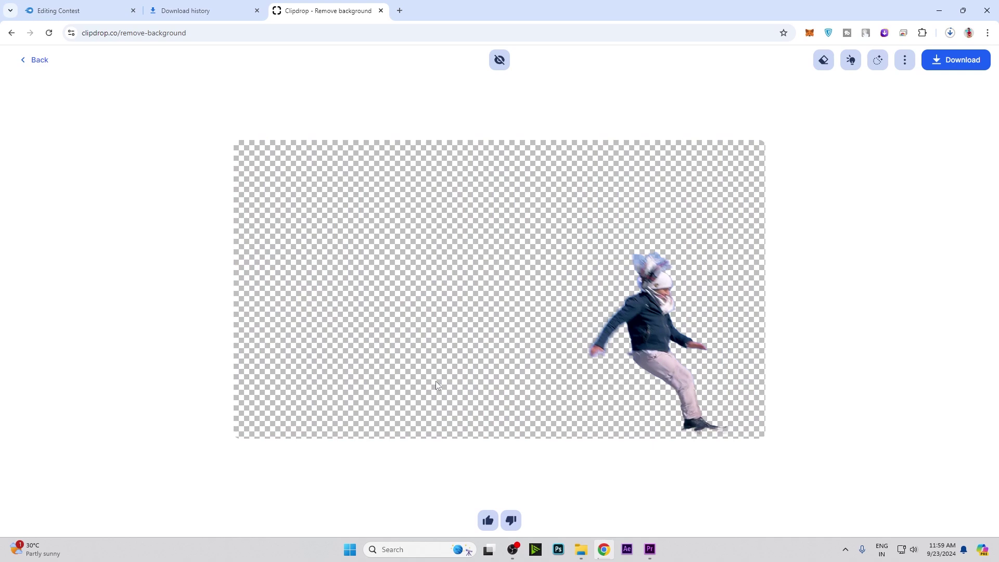
click(955, 61)
key(Return)
Select B1.png, B2.png and B3.png in the prectice folder and drag them toward Premiere's Project panel.
click(940, 11)
ctrl+click(909, 125)
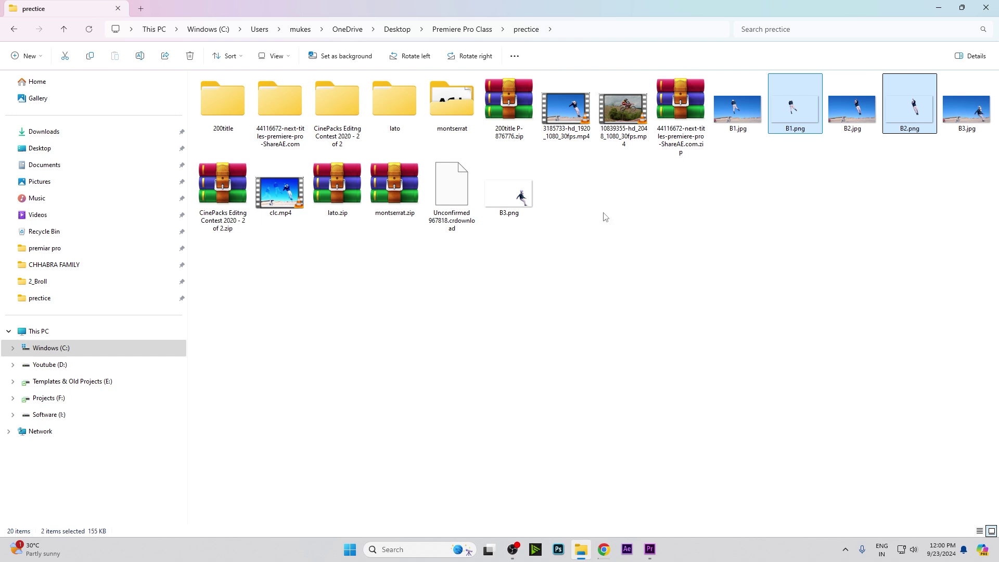
ctrl+click(512, 211)
drag(512, 212, 568, 393)
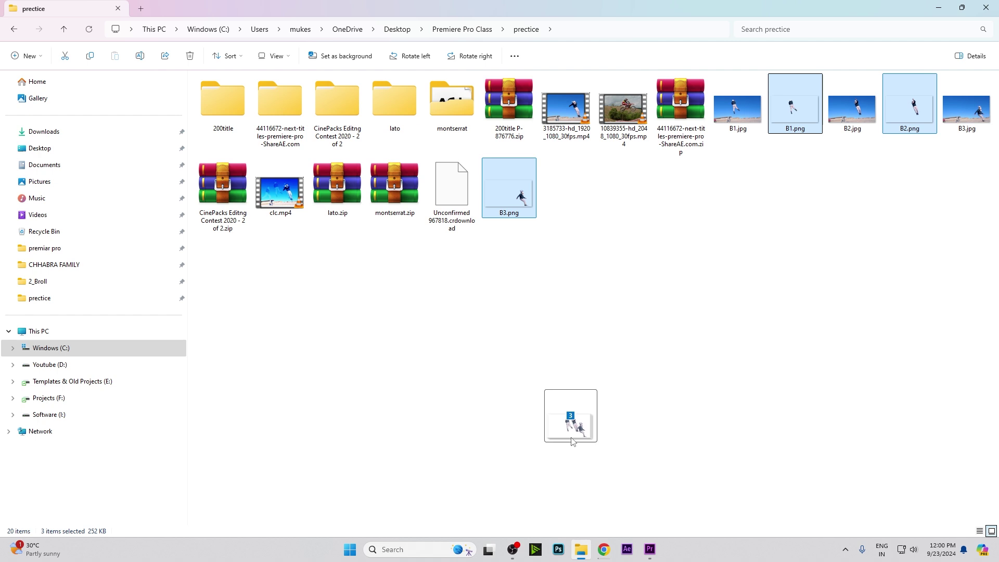
mouse_move(567, 393)
mouse_down()
mouse_move(579, 446)
mouse_move(645, 556)
mouse_up()
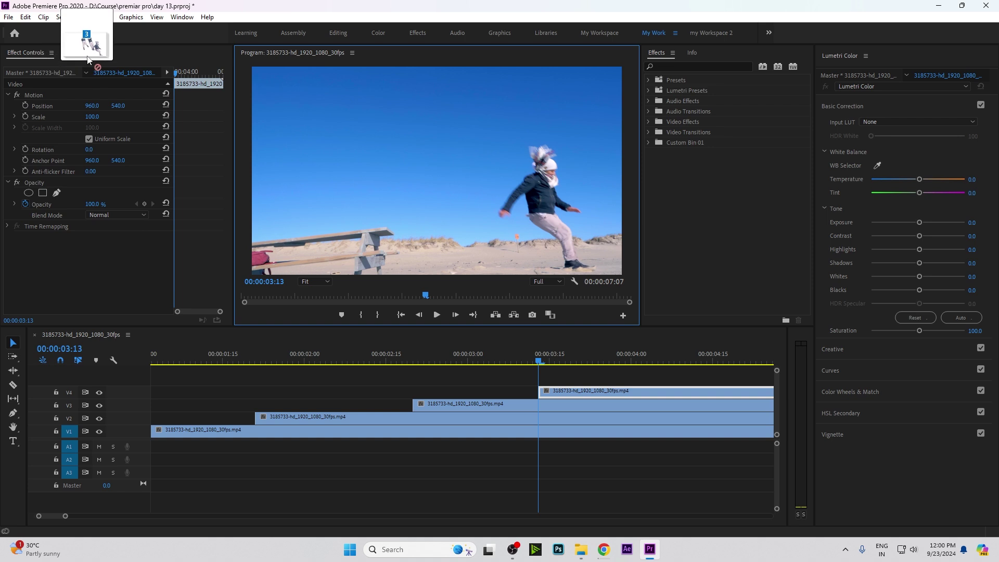
Import the three PNG cutouts and place B1.png on V2 above the beach video.
drag(646, 556, 175, 147)
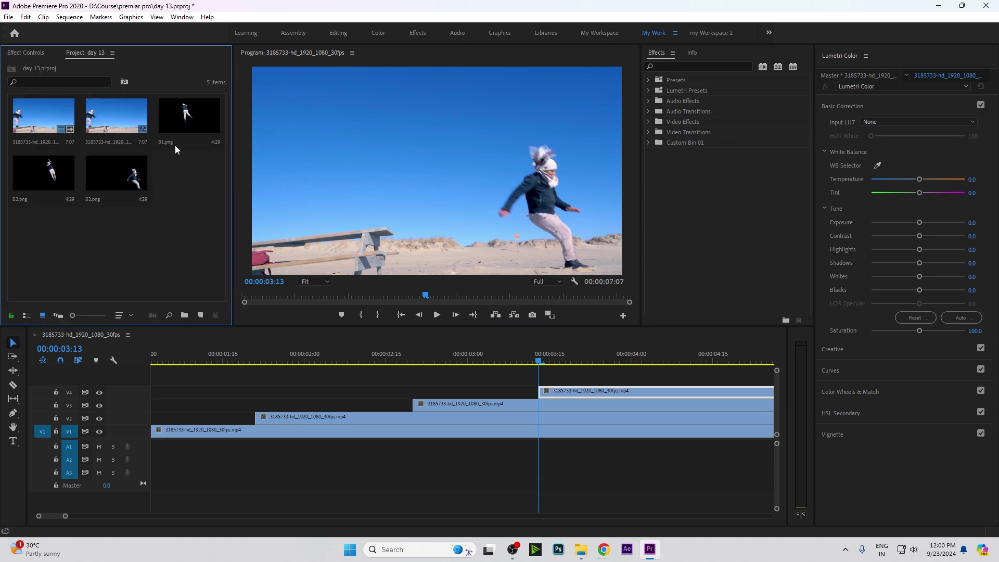
click(175, 147)
drag(179, 192, 255, 417)
drag(273, 357, 289, 359)
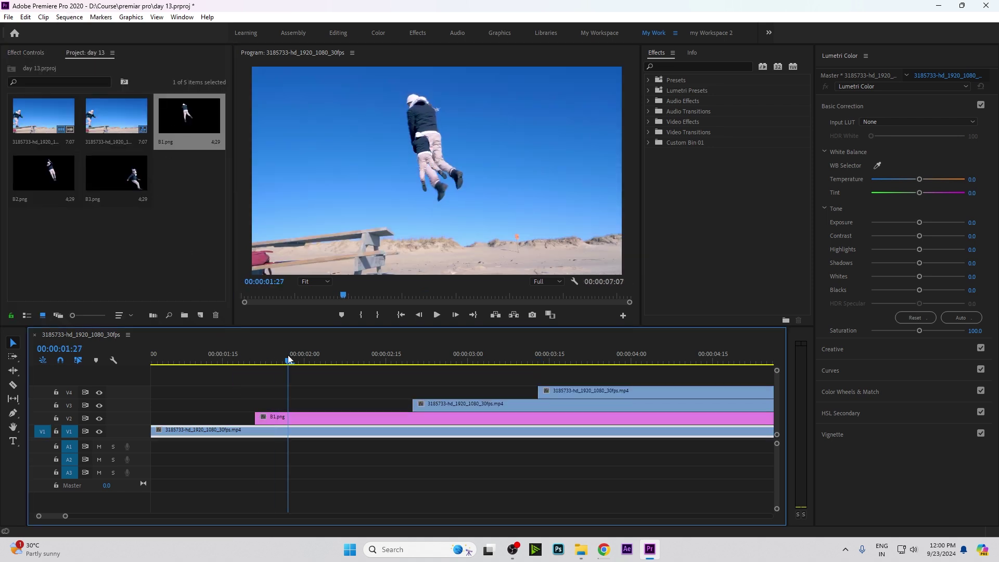
Set the B1.png clip's Motion Scale to 200%.
click(284, 421)
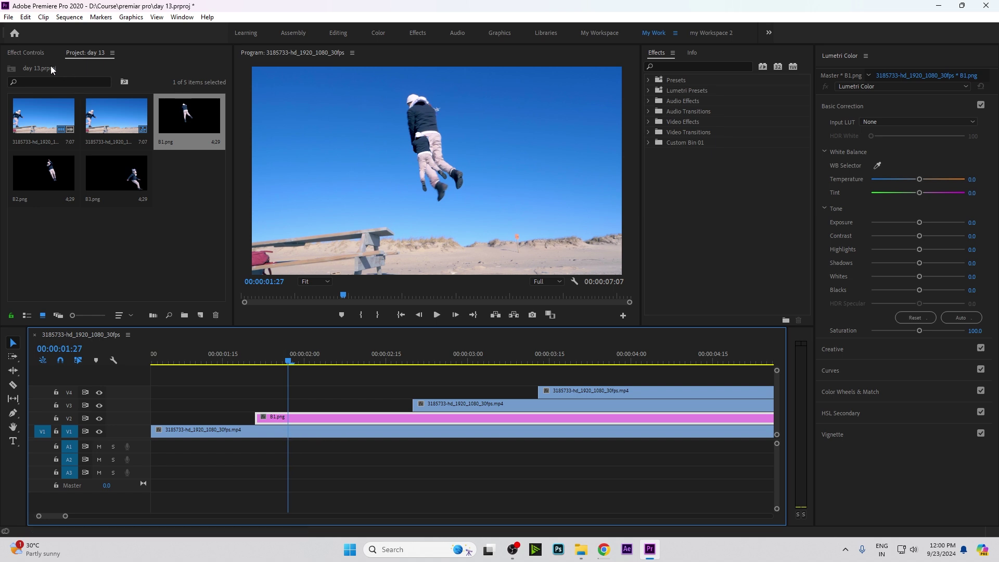
click(34, 54)
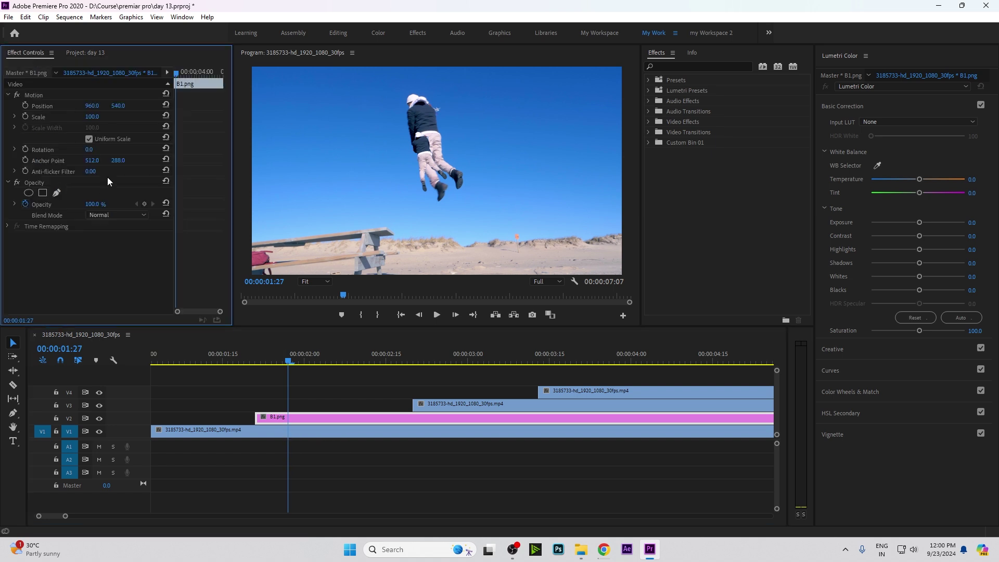
drag(93, 118, 105, 128)
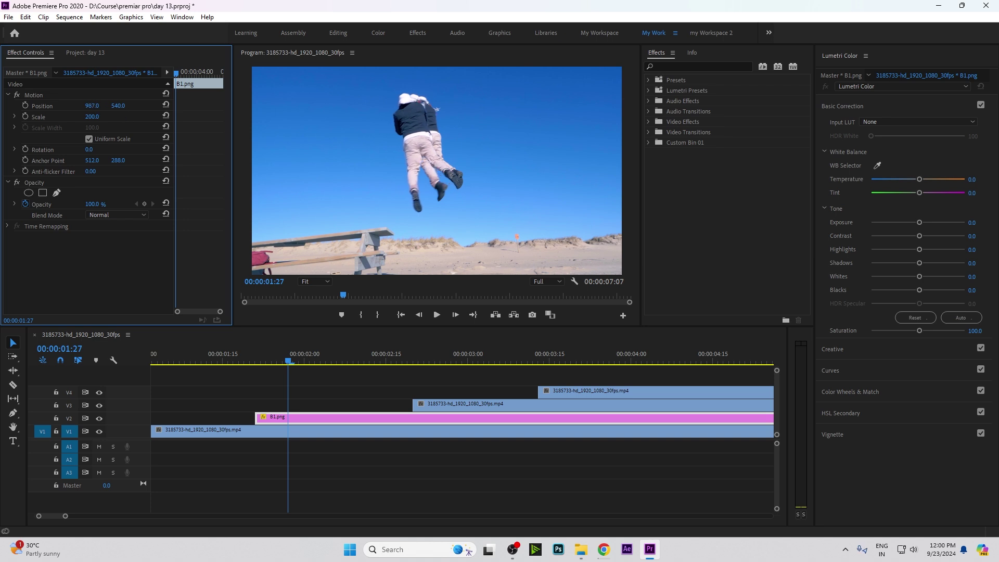
Check B1.png's start at 01:21, select the V3 video clip at 02:20, and show the project bin.
drag(290, 361, 255, 361)
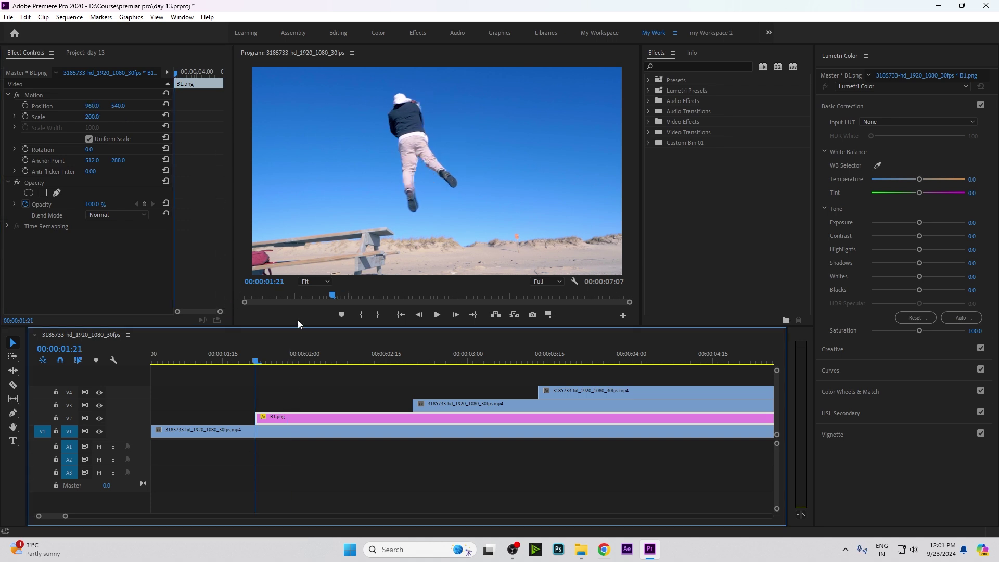
key(d)
click(291, 418)
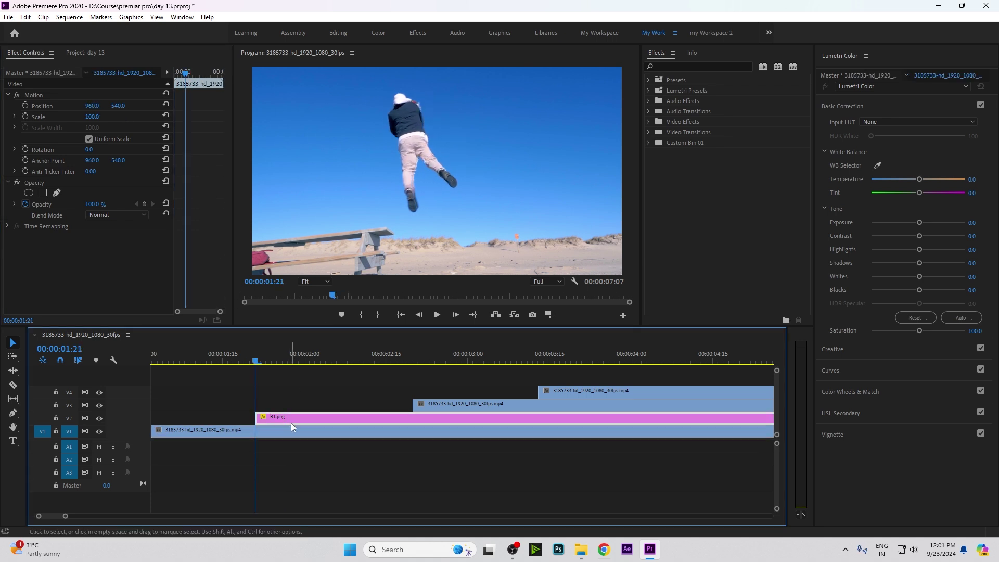
click(29, 95)
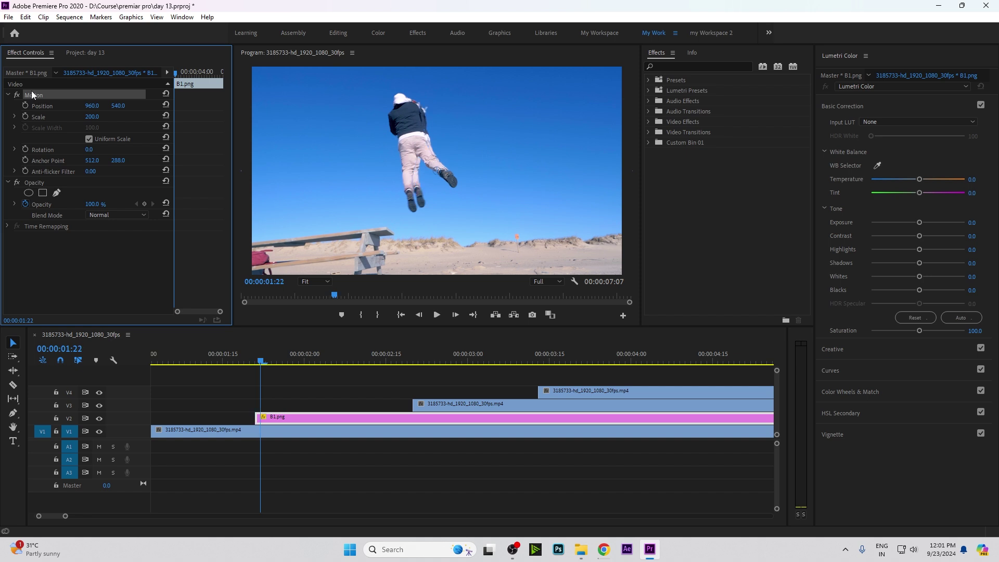
click(304, 417)
key(Left)
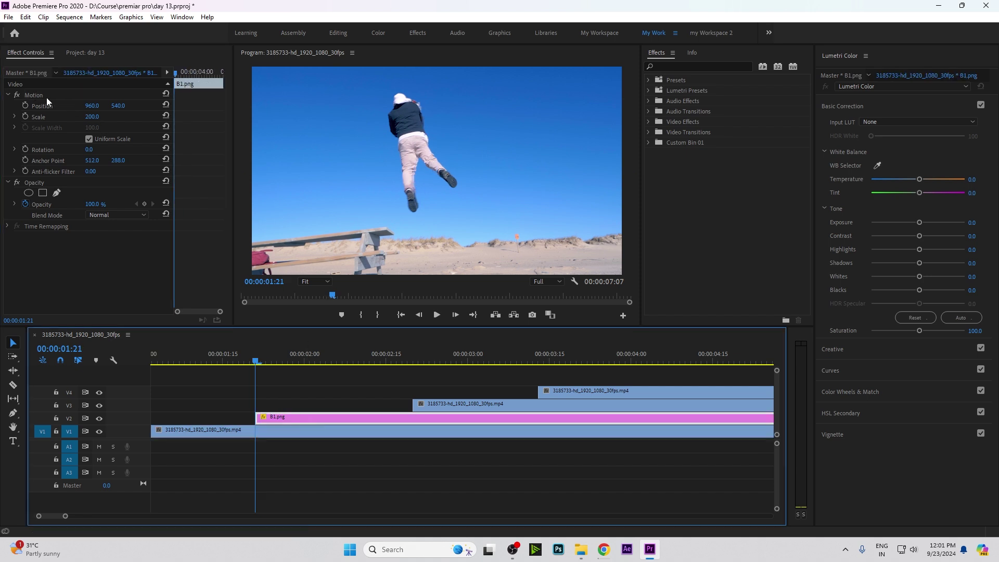
click(37, 98)
click(248, 434)
click(414, 361)
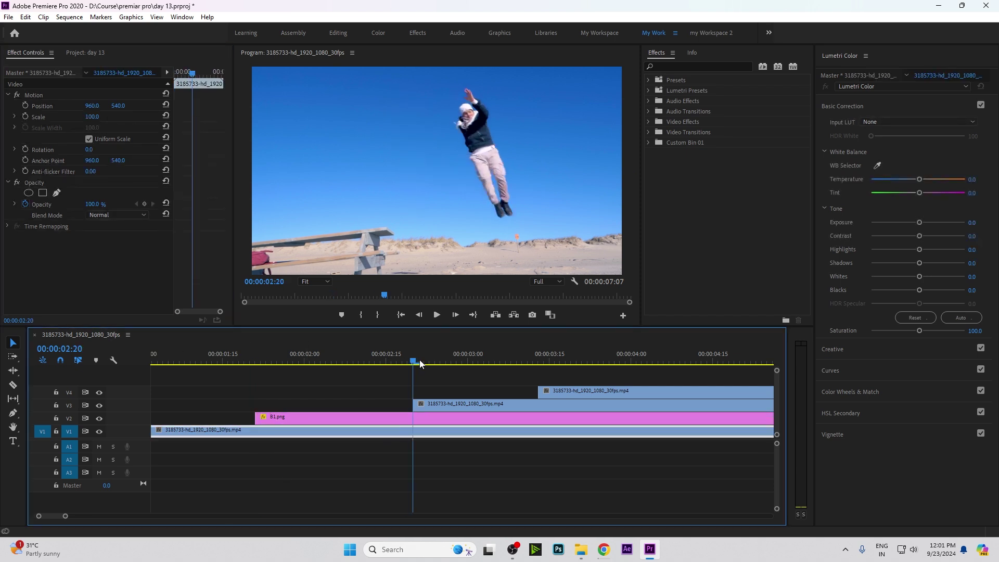
click(430, 404)
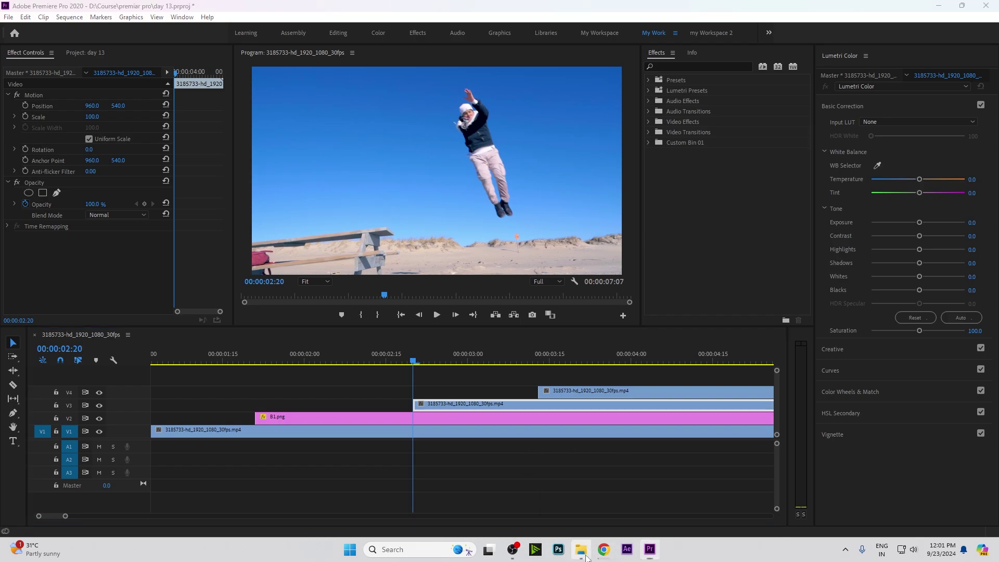
click(85, 53)
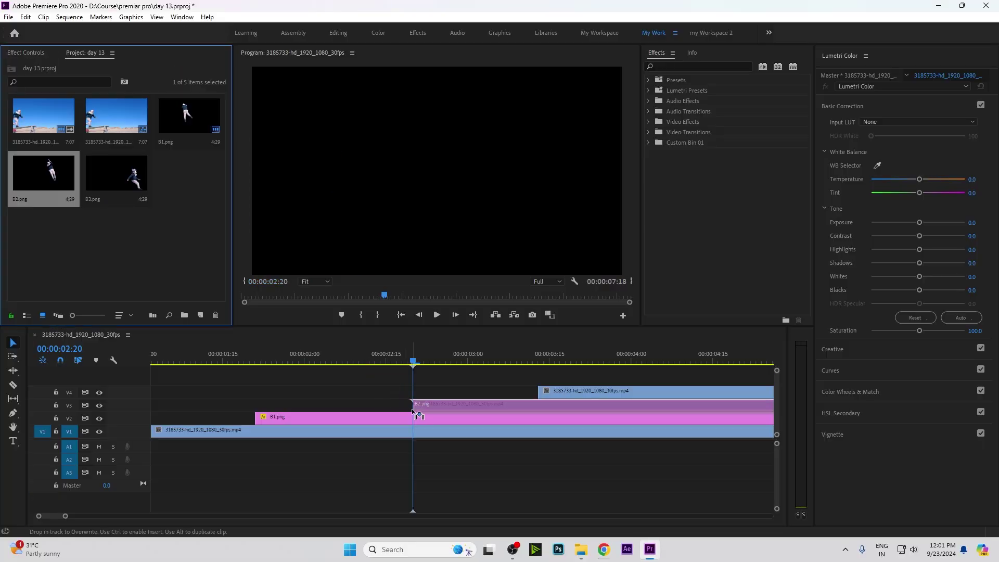
Replace the V3 clip with B2.png, paste B1's attributes, and nudge it slightly left.
drag(43, 171, 430, 404)
click(349, 416)
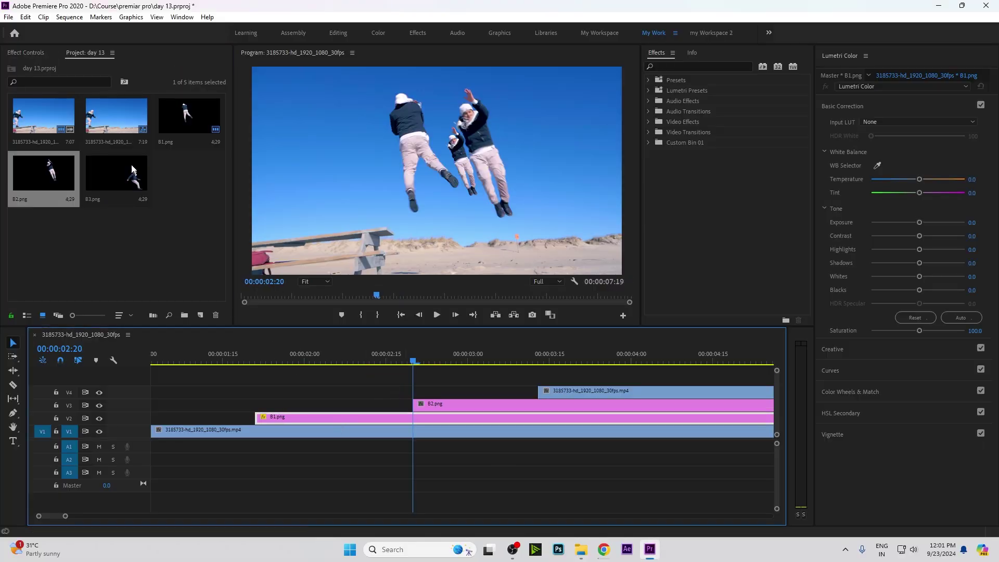
click(26, 53)
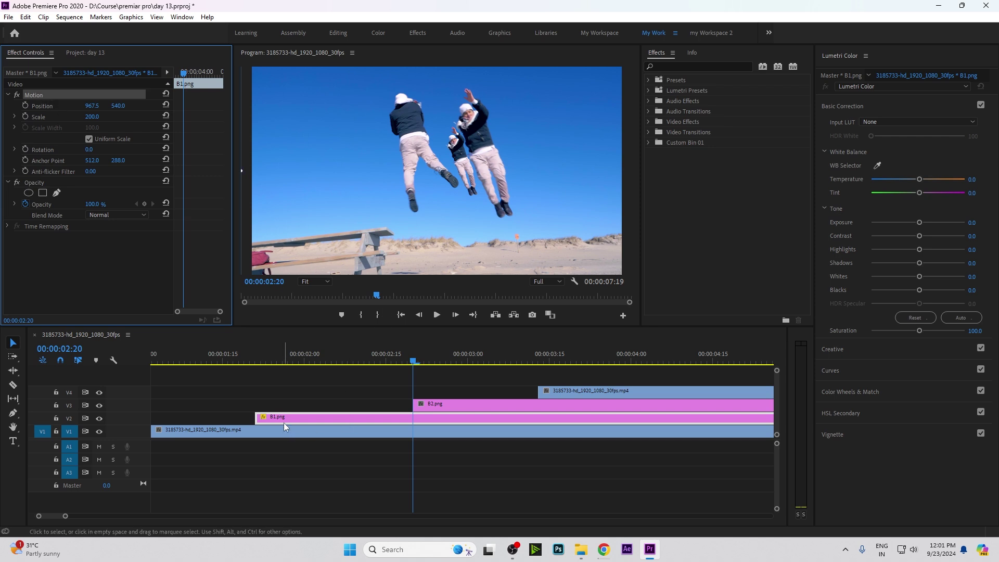
click(448, 404)
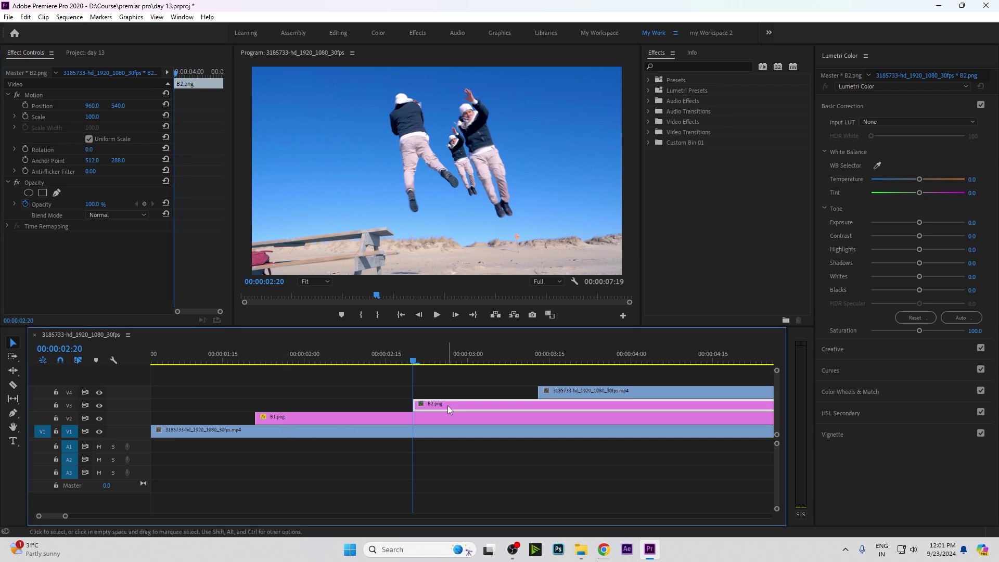
key(ctrl+alt+v)
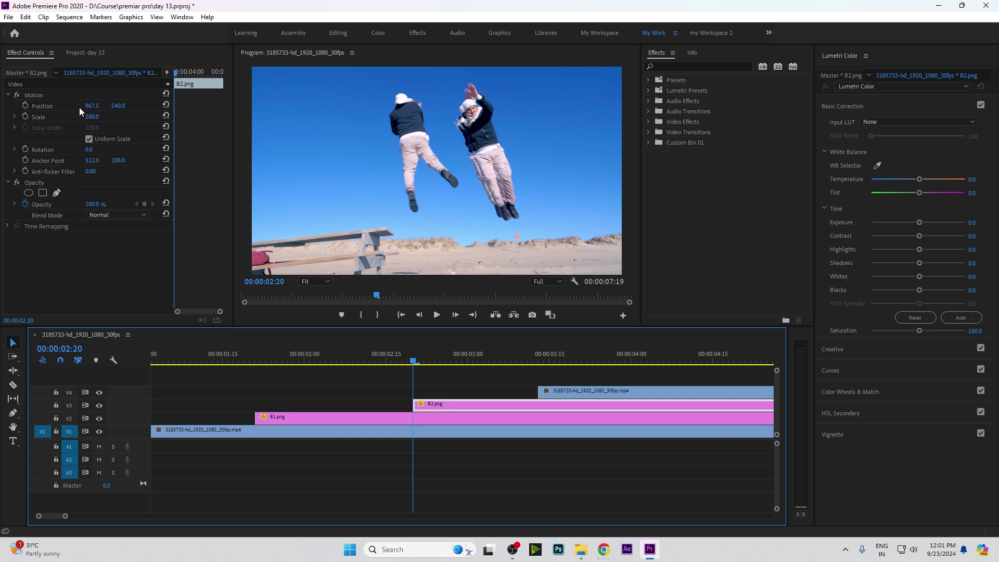
drag(89, 107, 88, 117)
Place B3.png on V4 at 03:13 and nudge it slightly up and left.
click(538, 360)
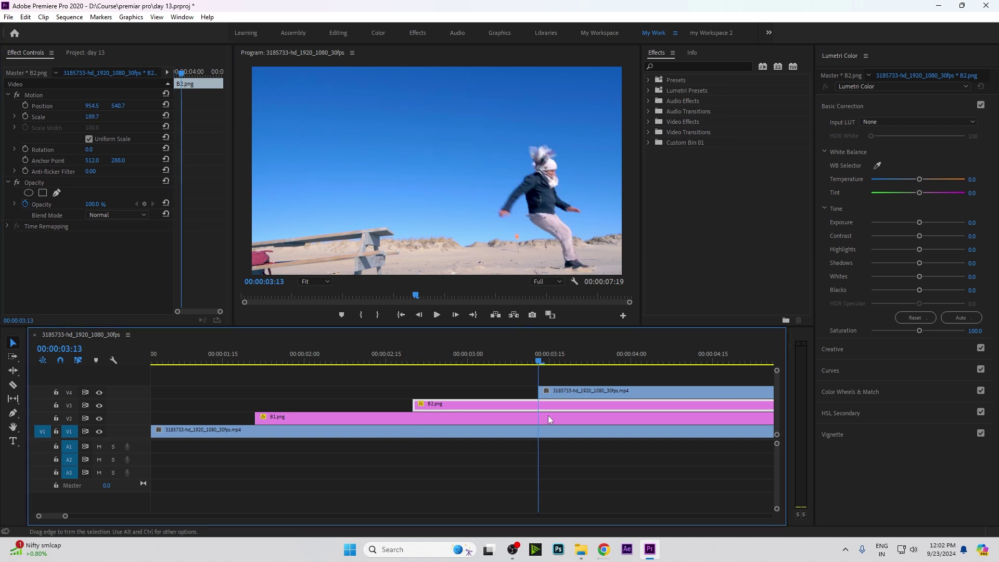
click(581, 549)
drag(508, 178, 557, 392)
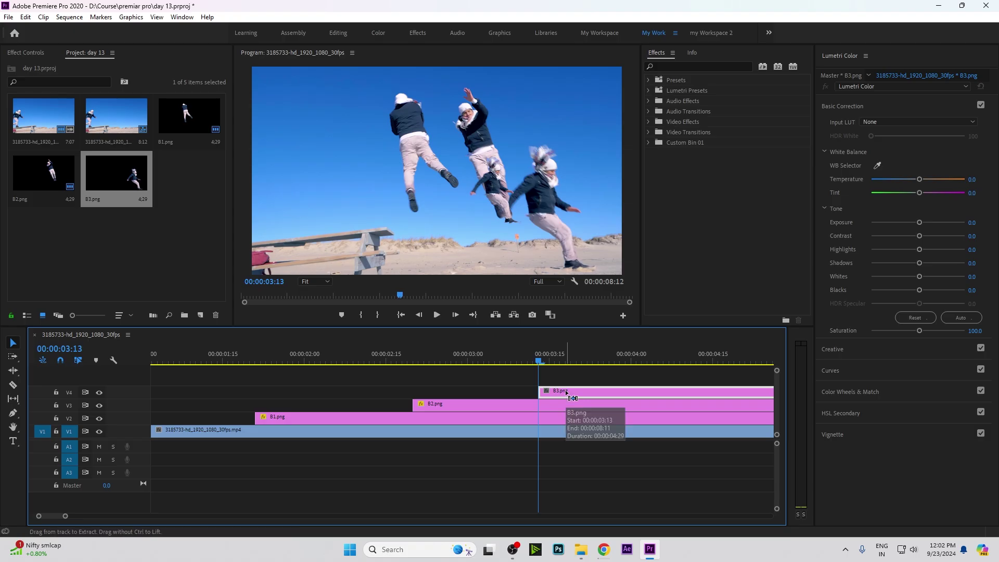
click(567, 394)
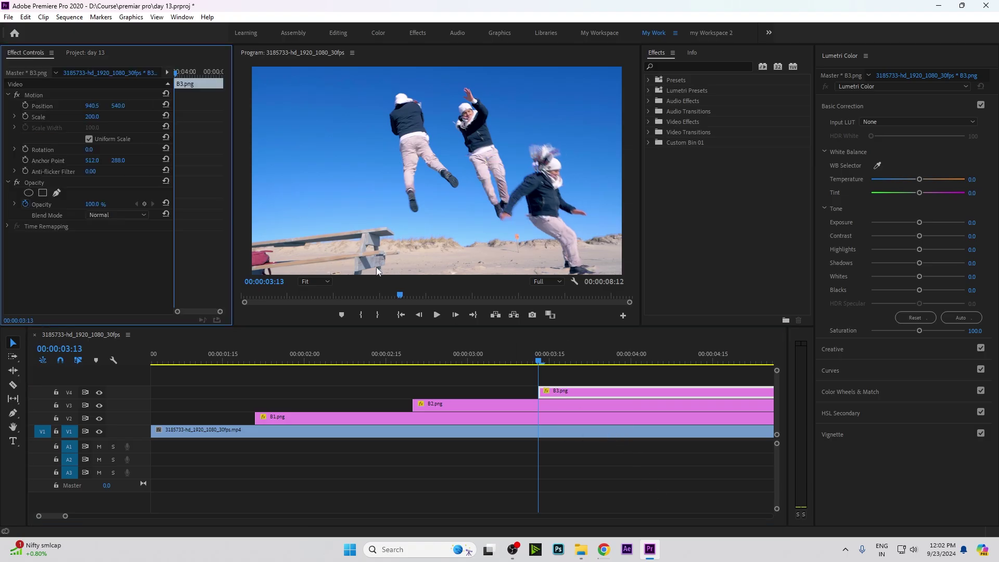
drag(547, 162, 546, 160)
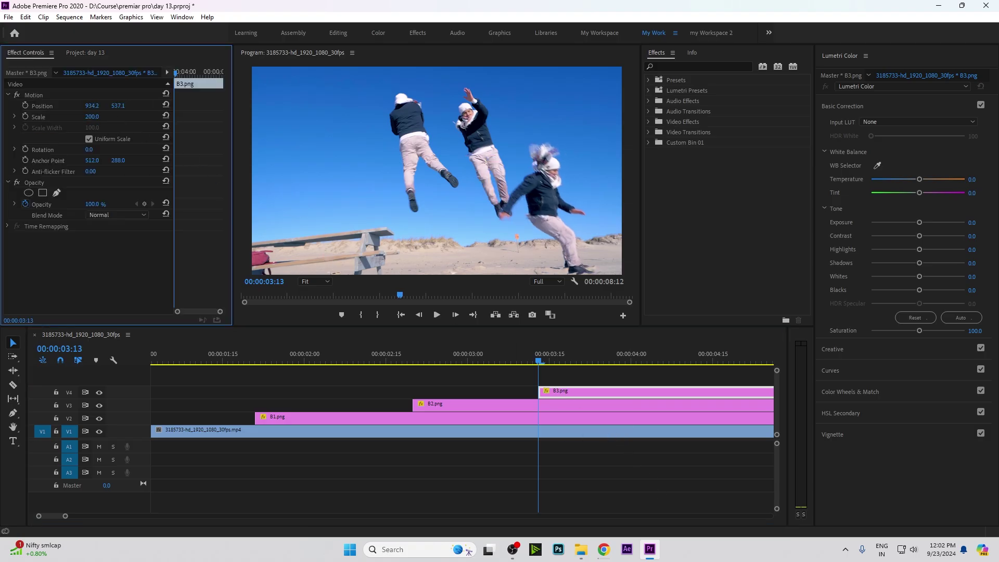
click(426, 430)
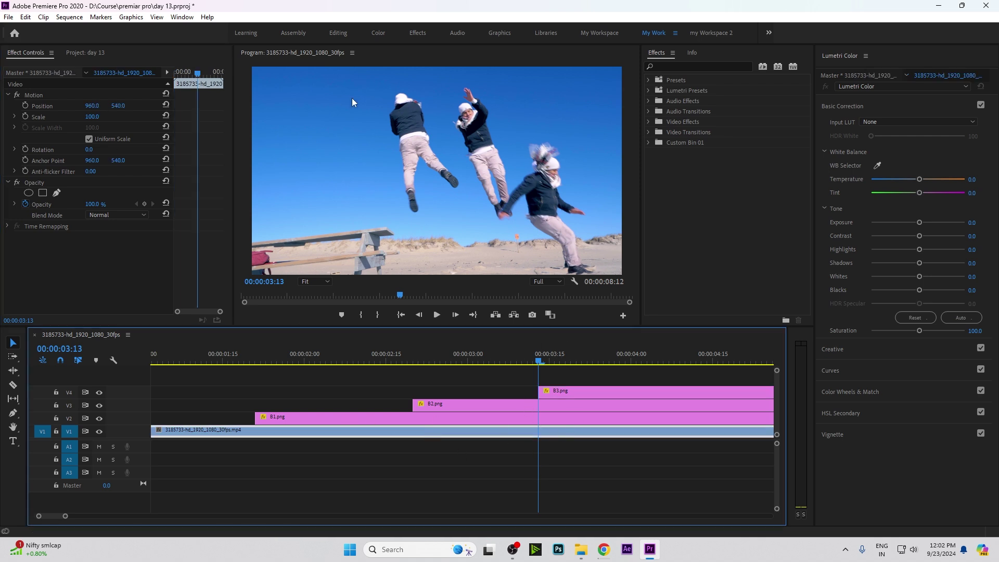
click(552, 393)
click(552, 406)
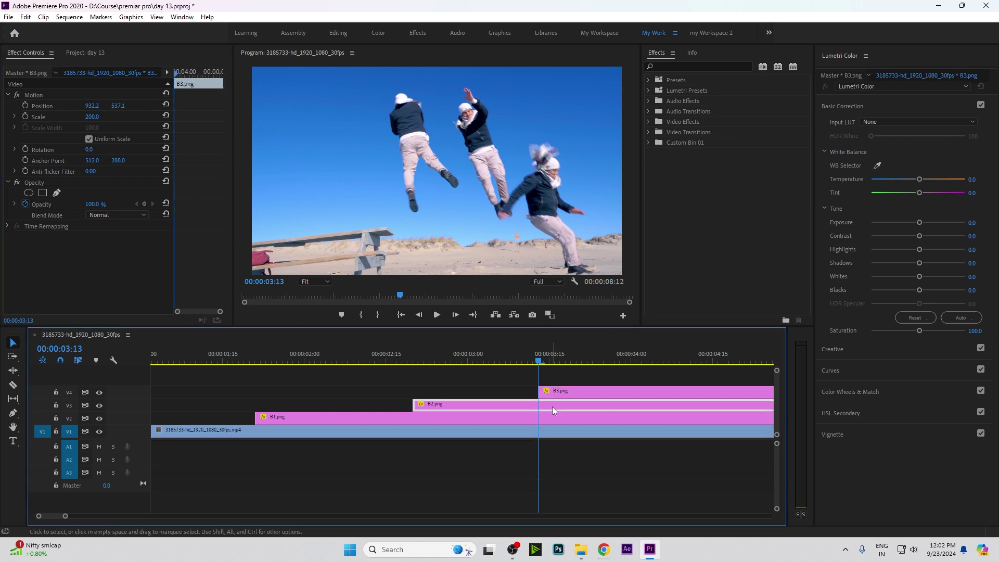
click(545, 420)
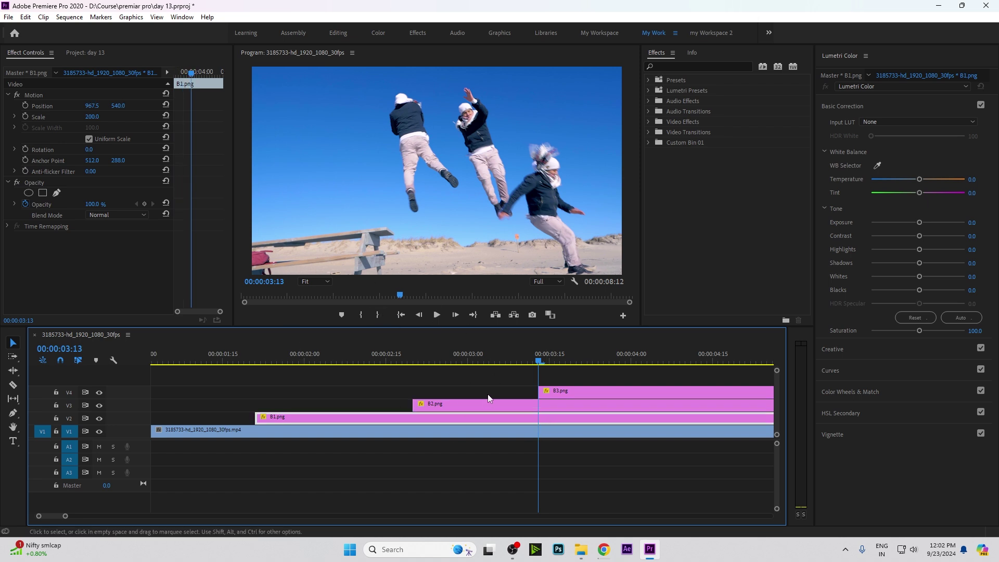
click(519, 368)
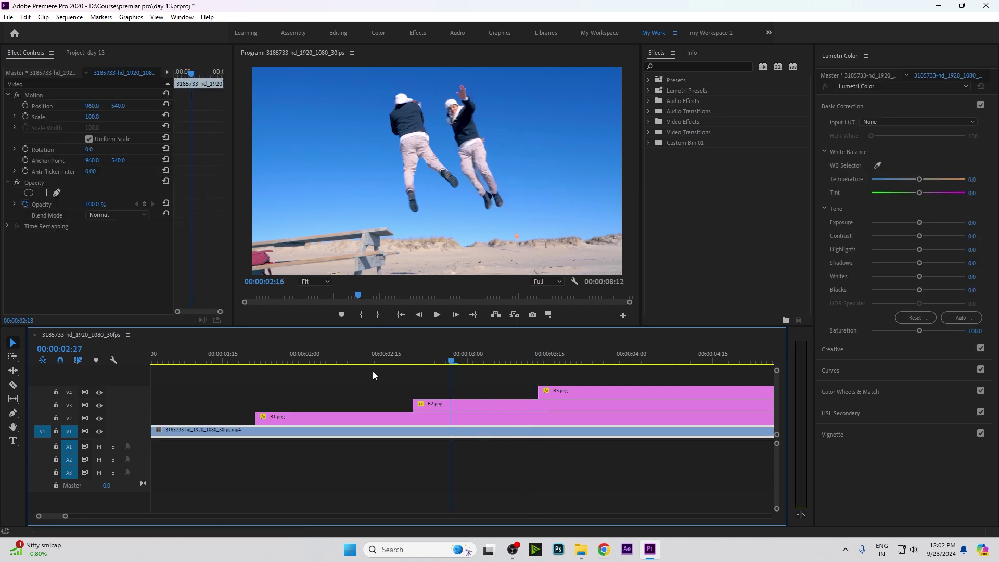
mouse_move(544, 358)
mouse_down()
mouse_move(211, 358)
mouse_move(271, 385)
mouse_up()
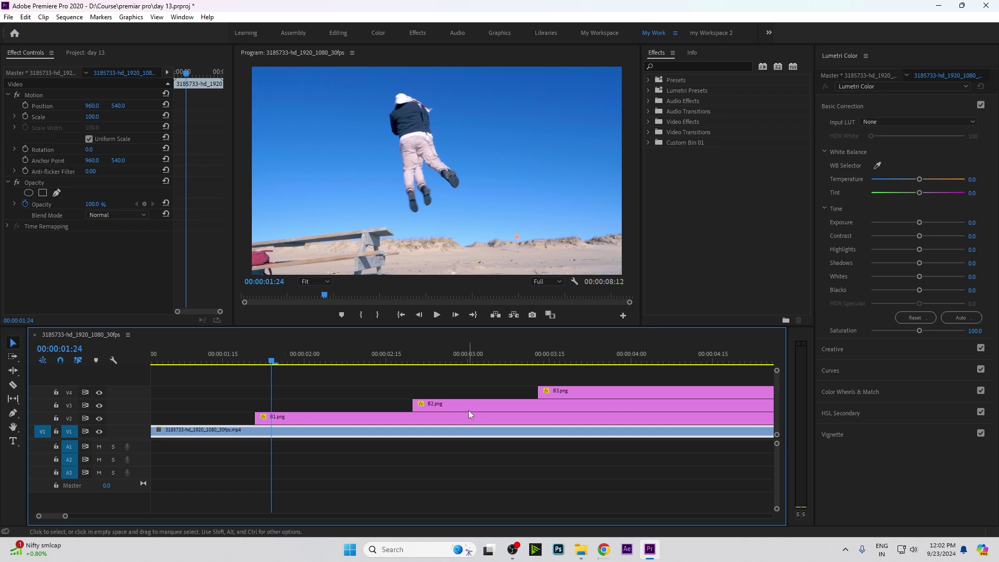
drag(365, 364, 387, 380)
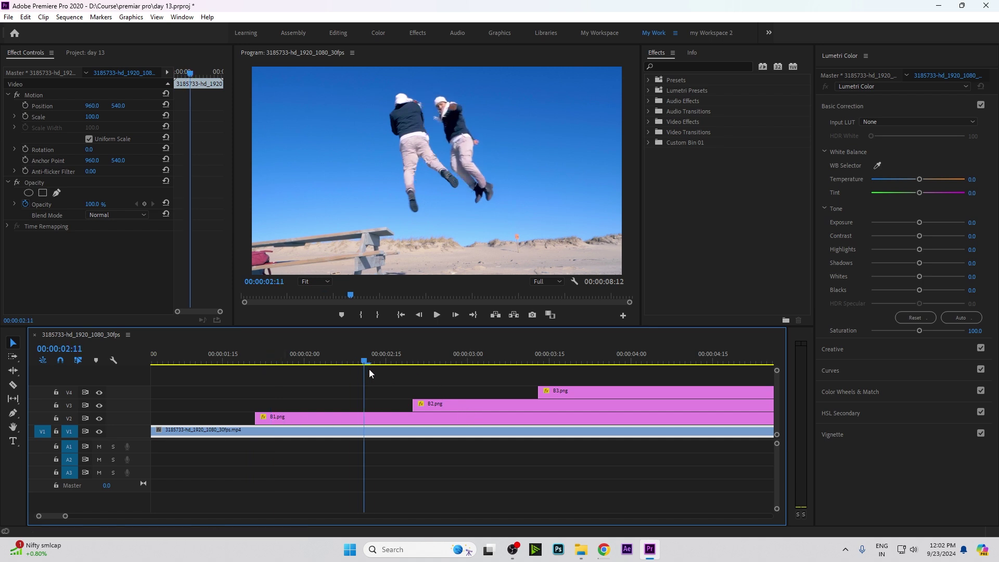
click(320, 417)
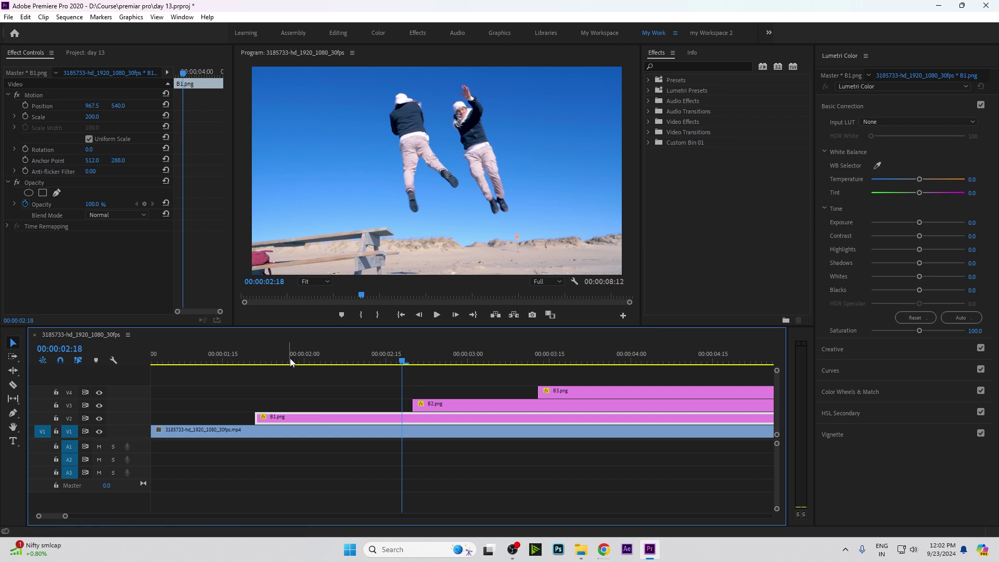
drag(289, 362, 266, 362)
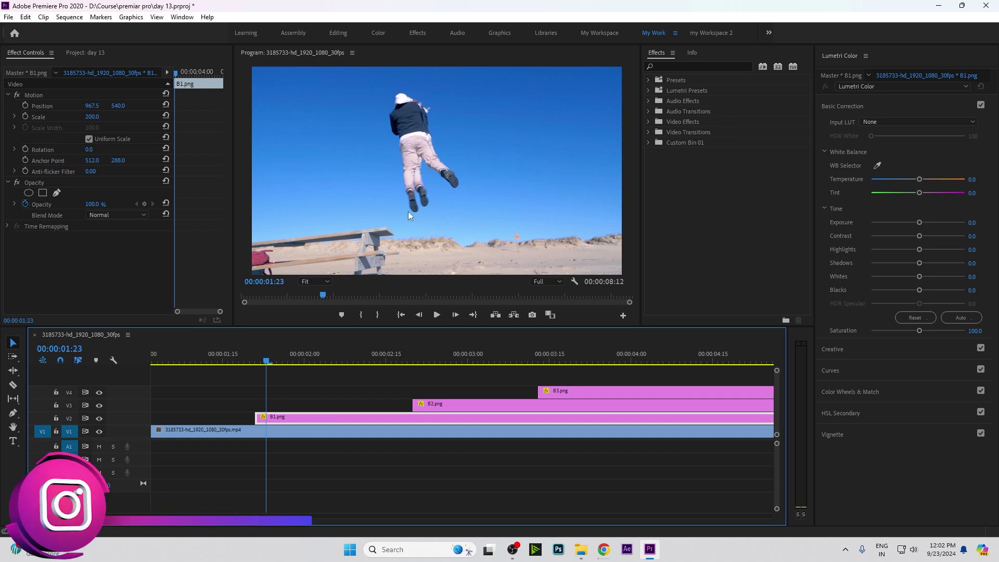
click(99, 432)
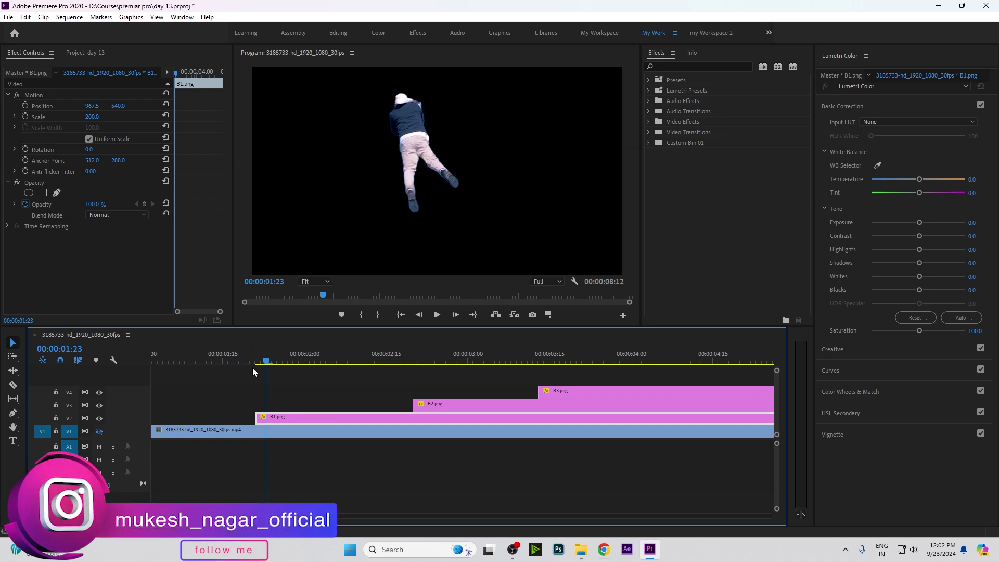
mouse_move(273, 361)
mouse_down()
mouse_move(716, 374)
mouse_move(277, 395)
mouse_move(407, 360)
mouse_move(207, 359)
mouse_up()
Fit the whole sequence in view and remove the stray video fragment on V2.
click(99, 431)
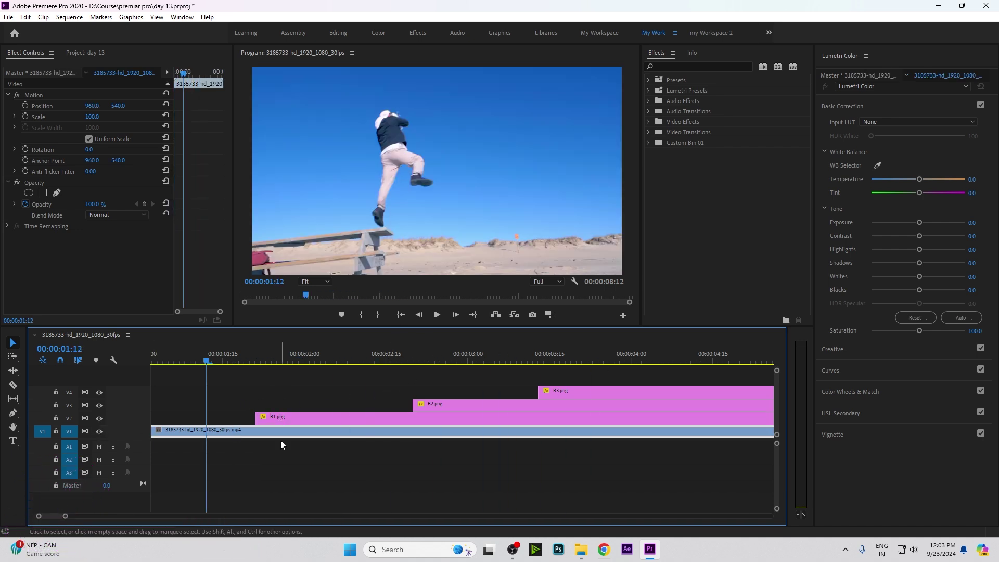
key(minus)
key(minus)
click(510, 419)
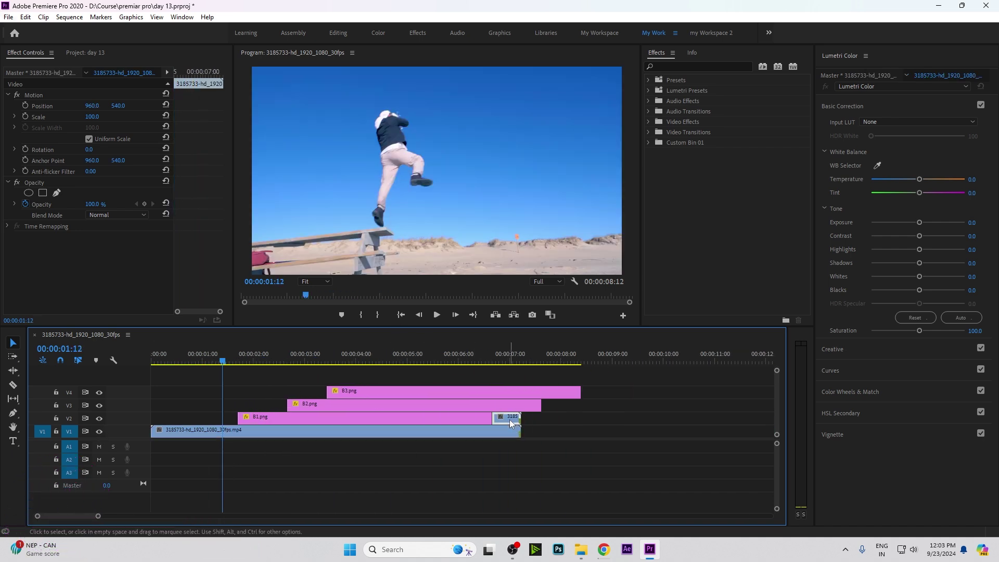
key(ctrl+z)
Trim B3.png to end with the beach clip at 07:07 and preview the jump trail.
drag(541, 405, 520, 405)
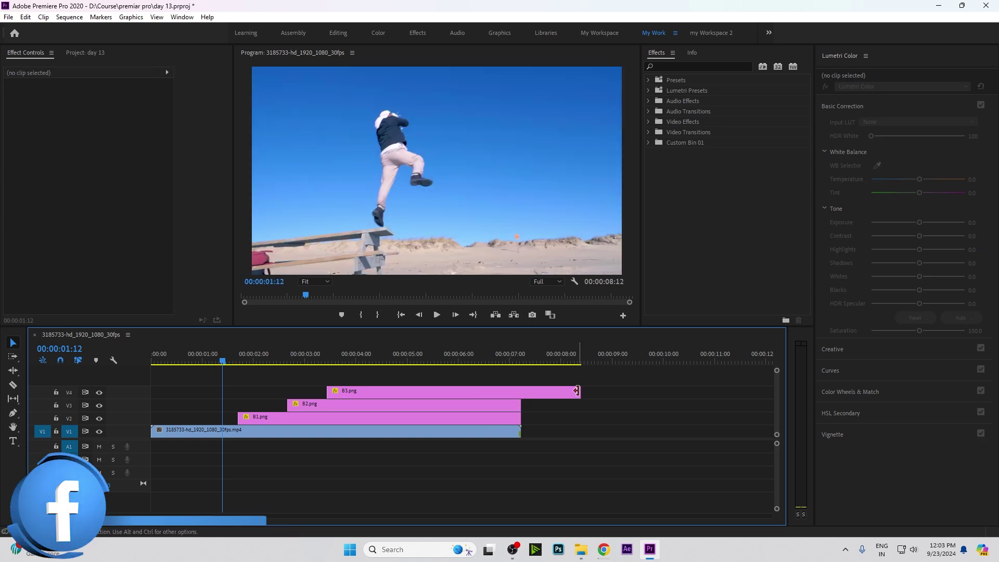
drag(579, 391, 520, 396)
mouse_move(222, 361)
mouse_down()
mouse_move(329, 360)
mouse_move(182, 407)
mouse_up()
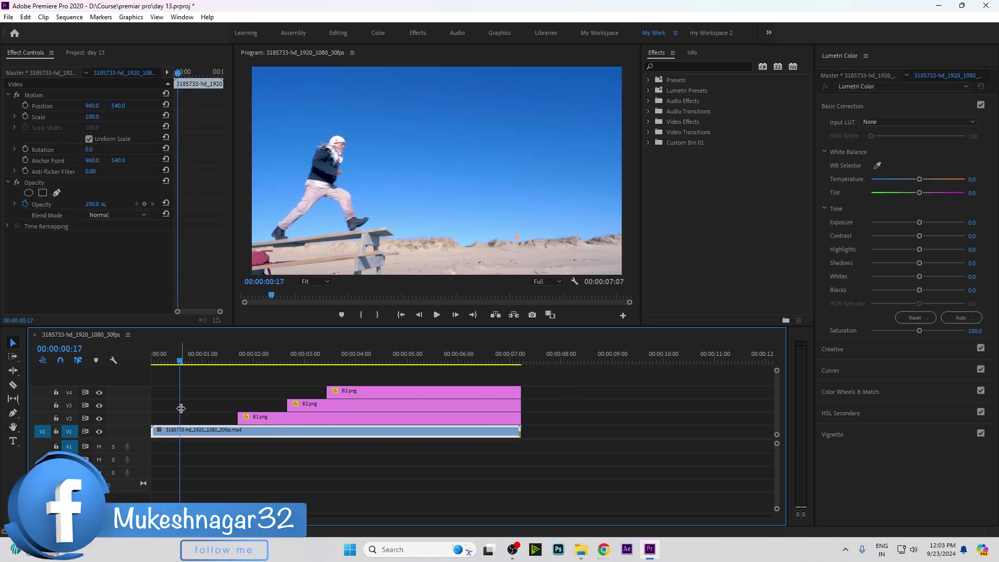
mouse_move(199, 360)
mouse_down()
mouse_move(320, 371)
mouse_move(367, 395)
mouse_up()
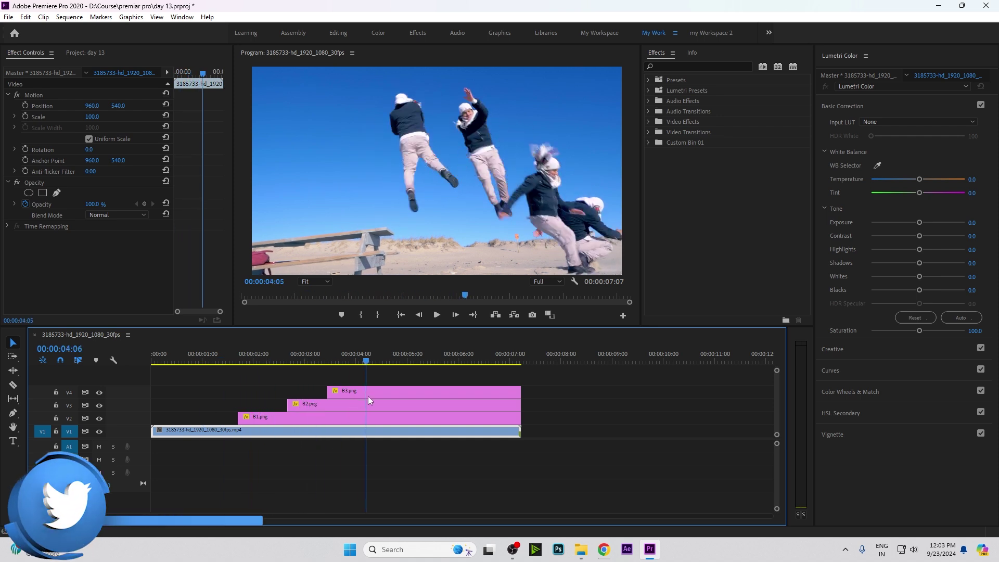
drag(368, 396, 405, 369)
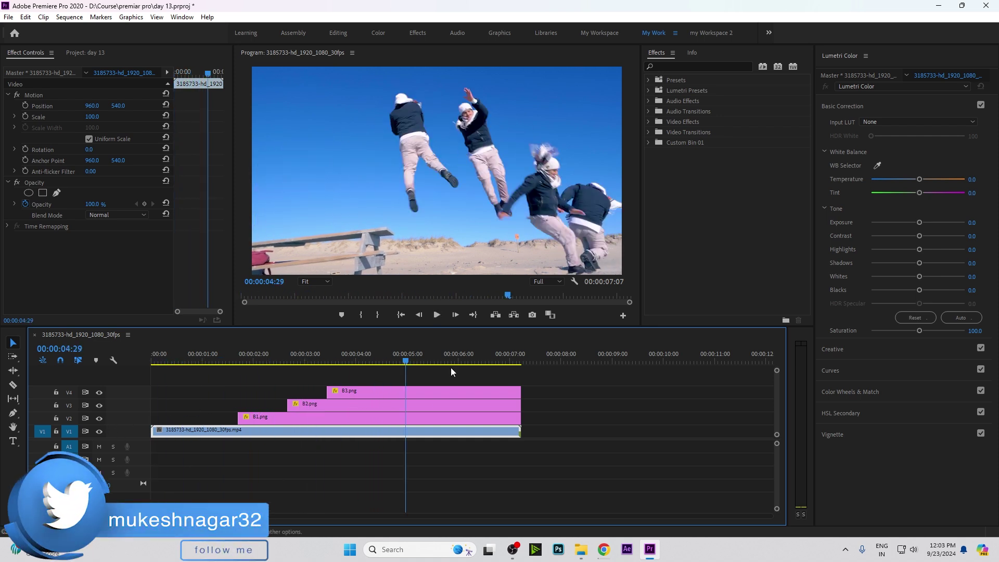
click(393, 354)
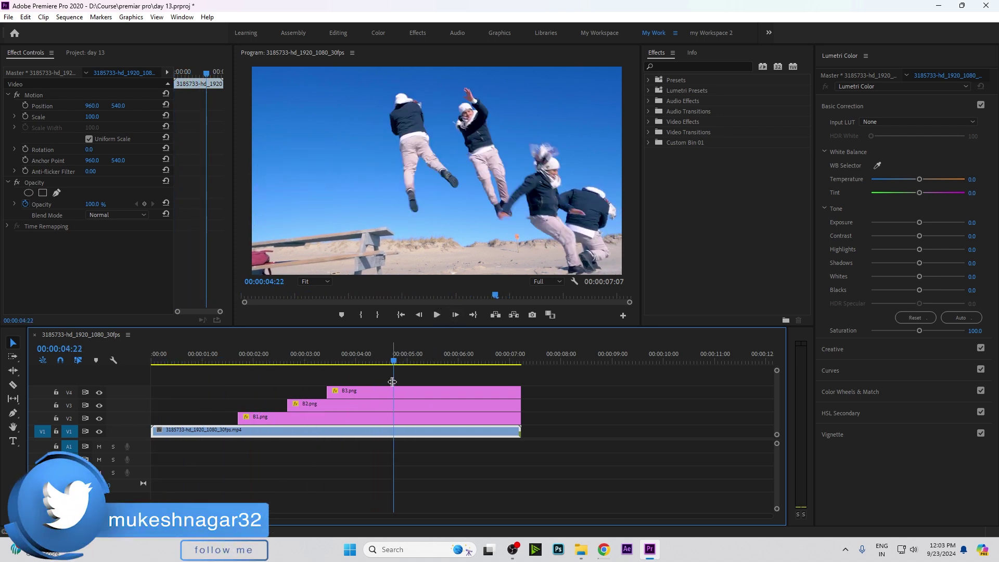
click(392, 392)
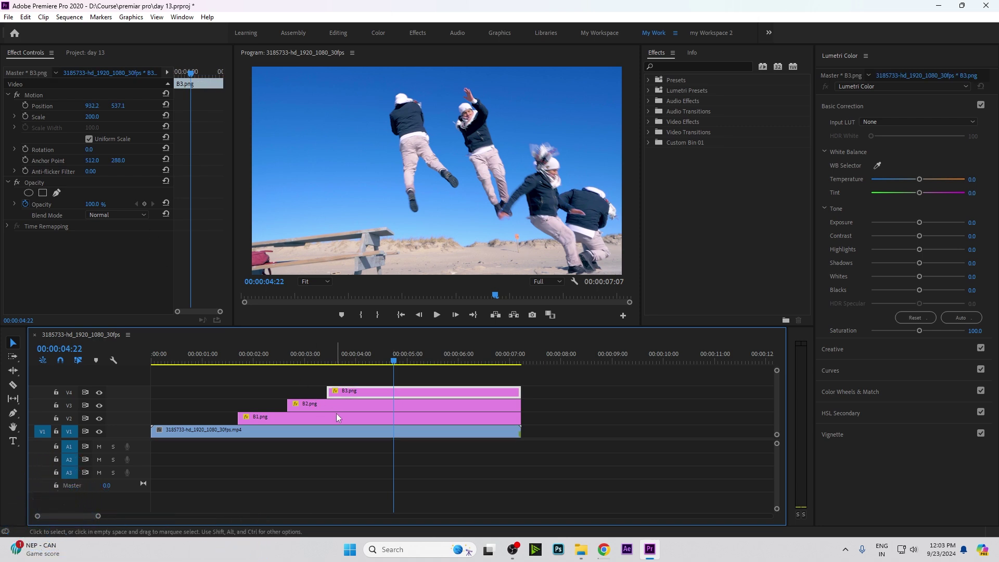
click(116, 215)
click(121, 310)
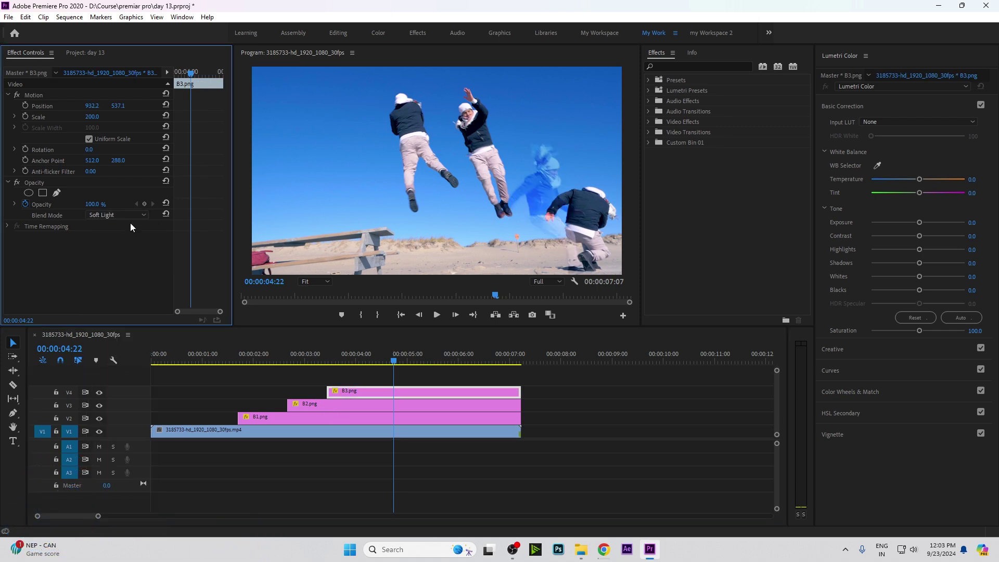
click(128, 214)
click(122, 318)
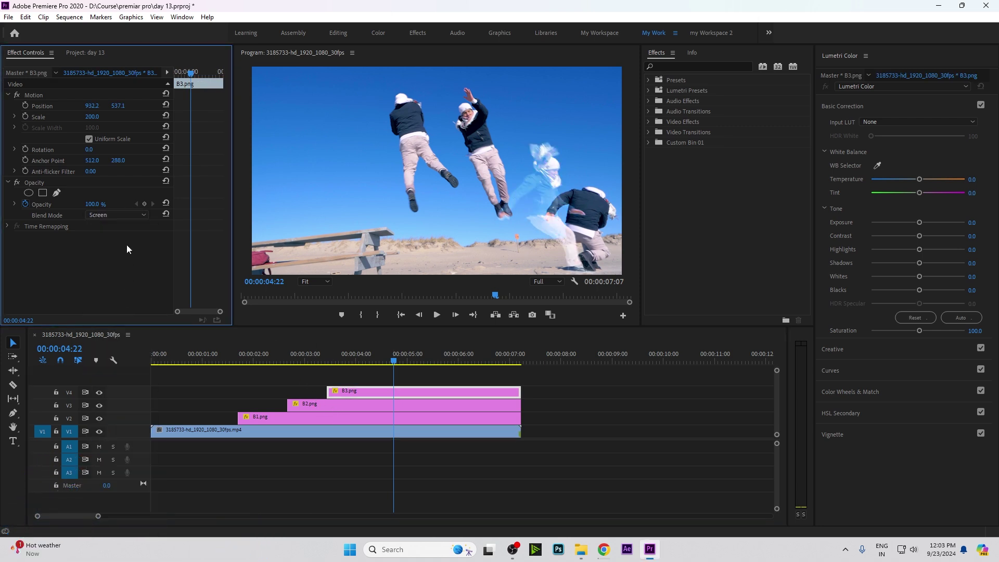
click(124, 213)
click(129, 365)
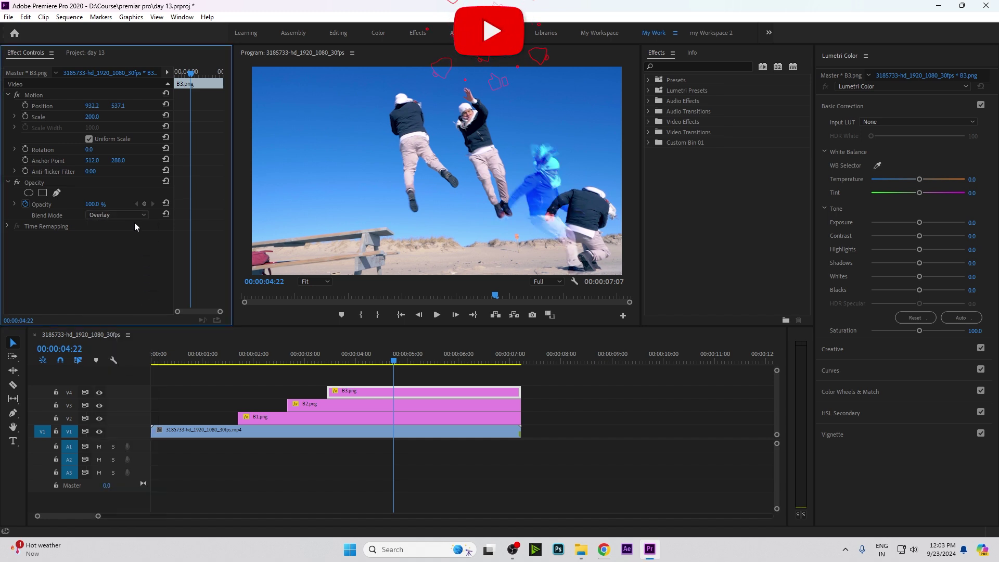
scroll(134, 217, down, 1)
click(130, 215)
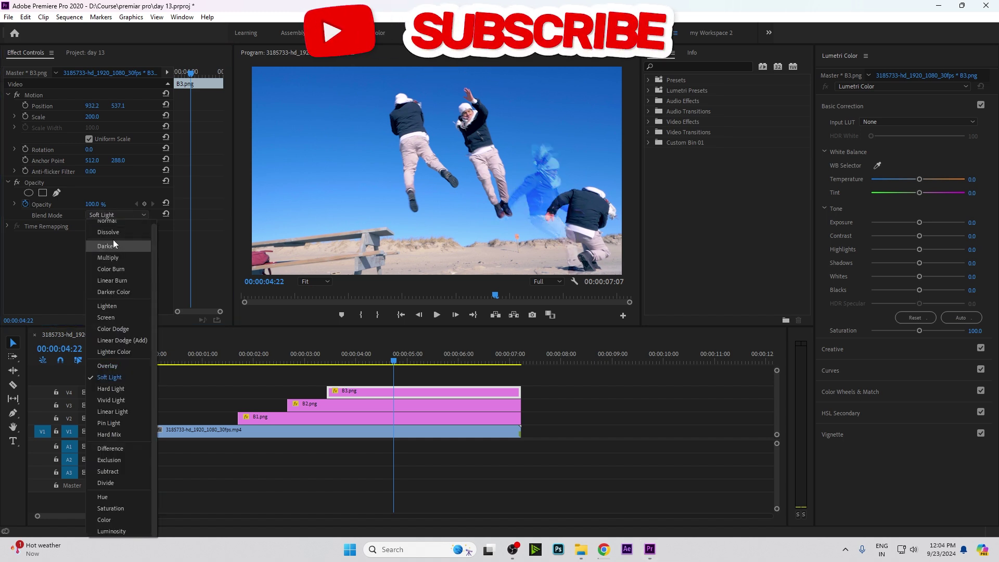
click(109, 225)
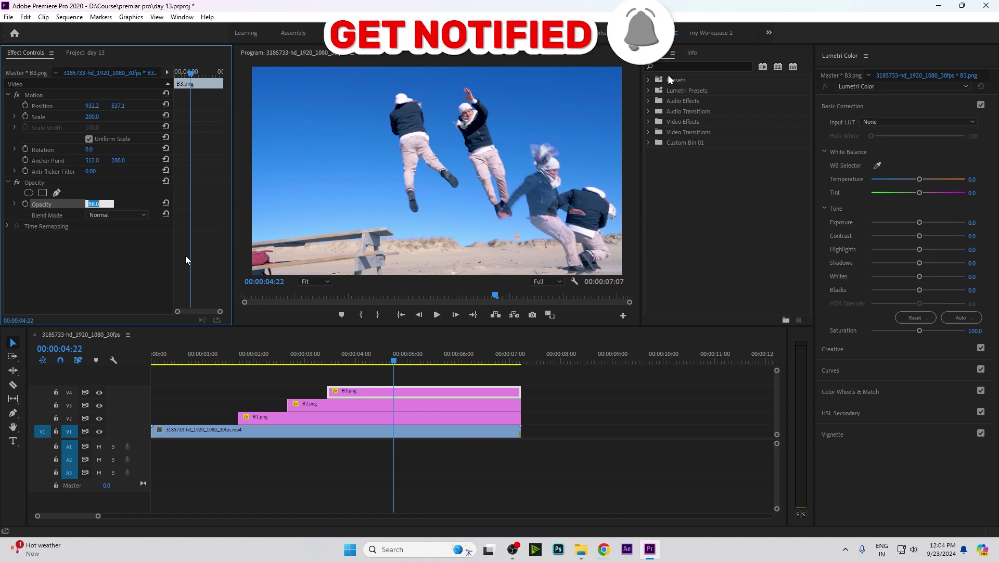
click(338, 405)
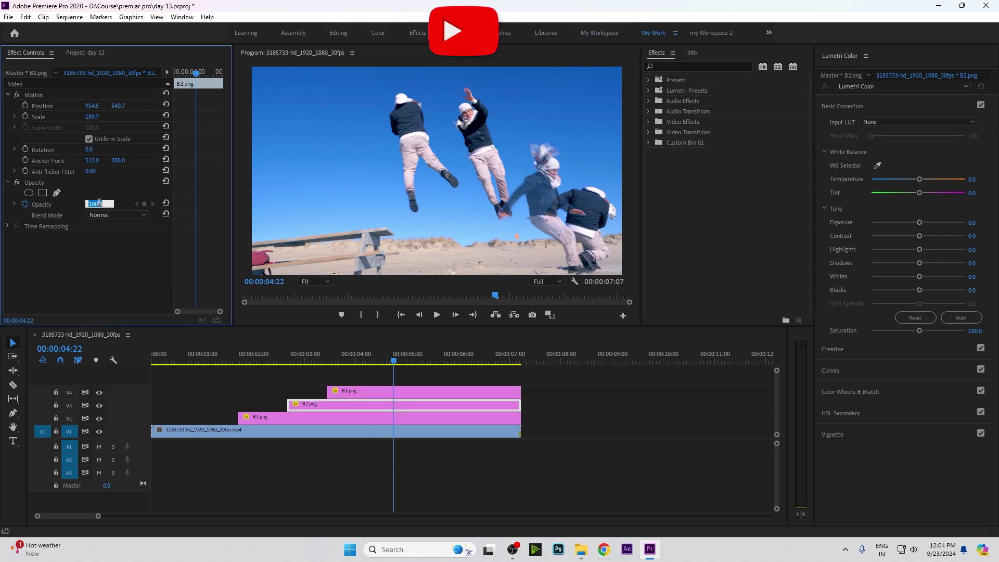
click(513, 431)
key(space)
drag(479, 360, 173, 413)
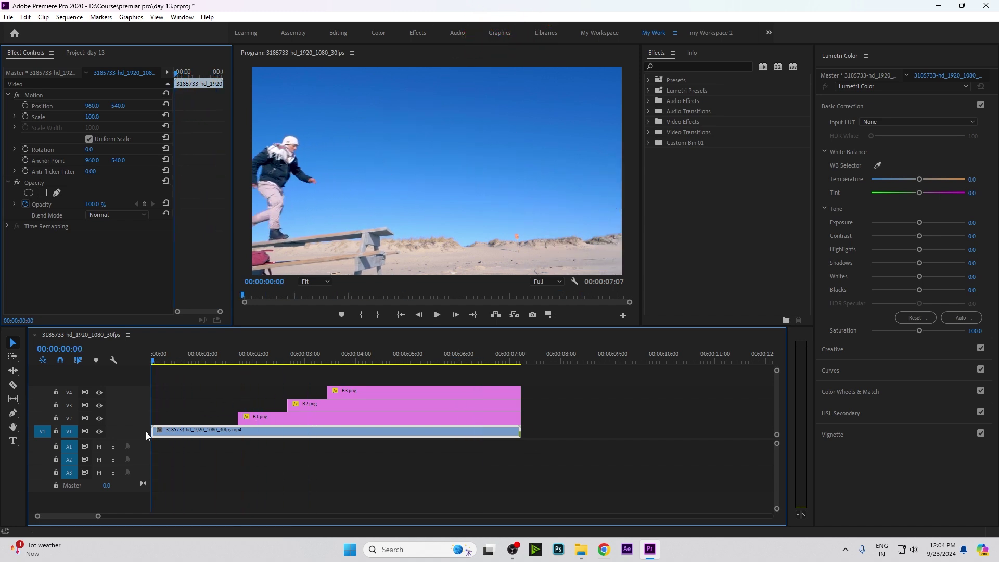
mouse_move(173, 413)
mouse_down()
mouse_move(247, 454)
mouse_move(300, 364)
mouse_up()
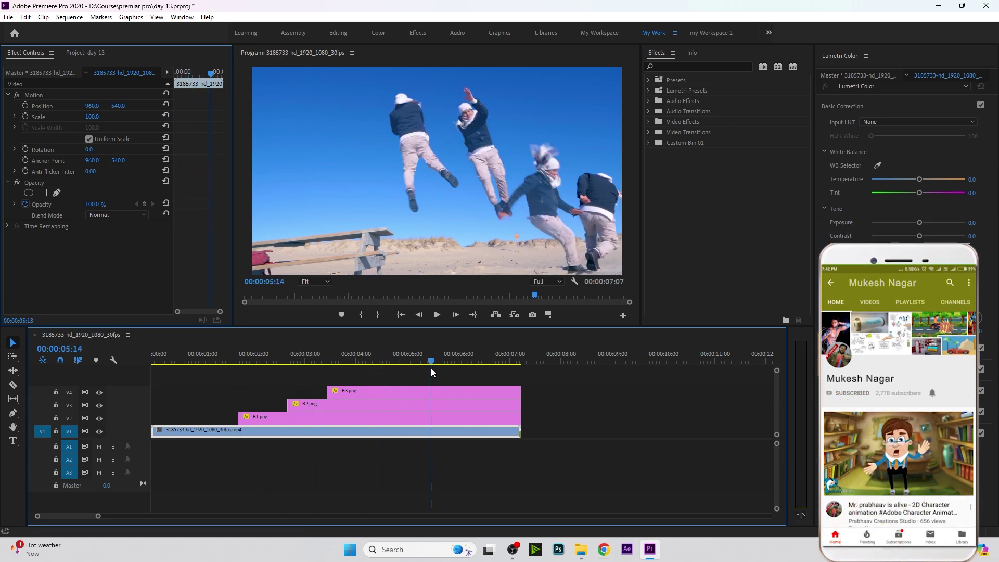
drag(299, 364, 379, 363)
drag(234, 359, 267, 359)
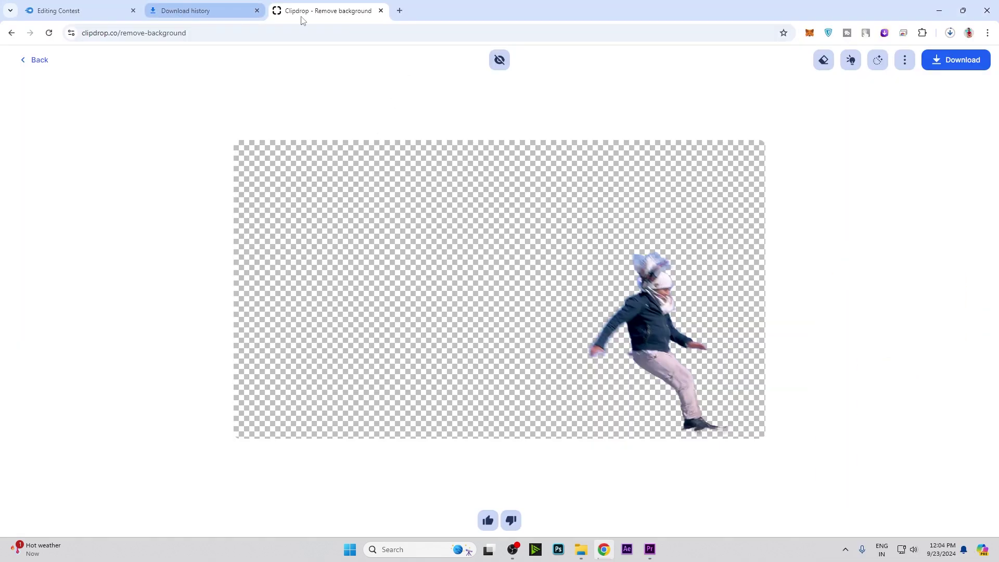
Open a new Chrome tab beside Clipdrop showing the YouTube home page.
click(399, 10)
mouse_move(523, 555)
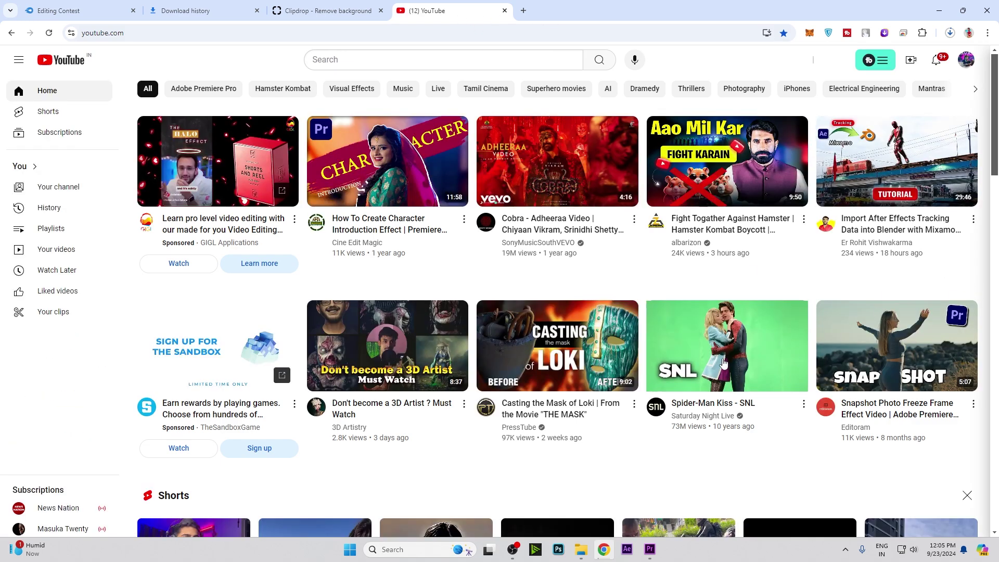
Return to the channel's video list and scroll down to the Multiple Hands Effect video.
click(965, 61)
key(alt+Left)
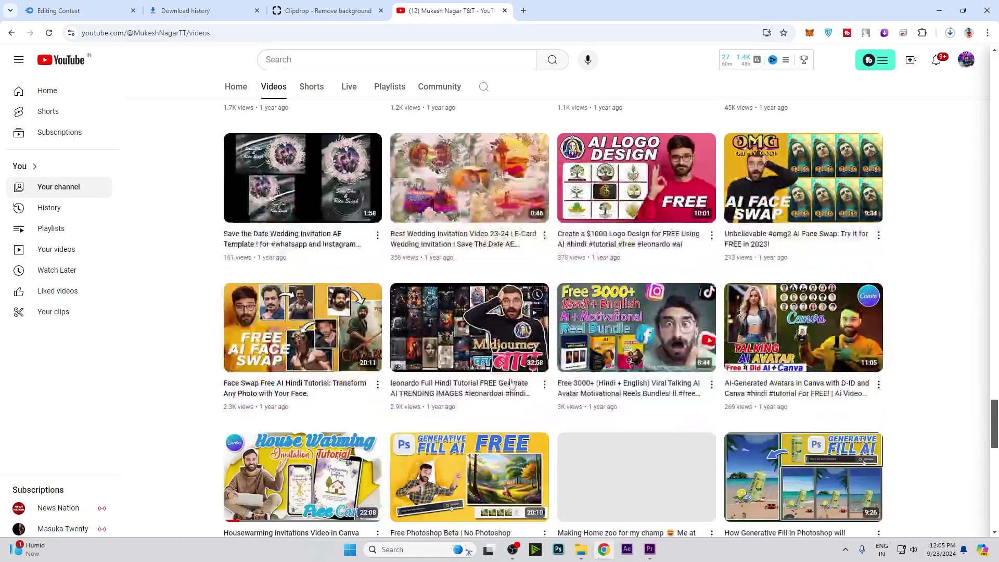
scroll(512, 384, down, 10)
scroll(515, 395, down, 5)
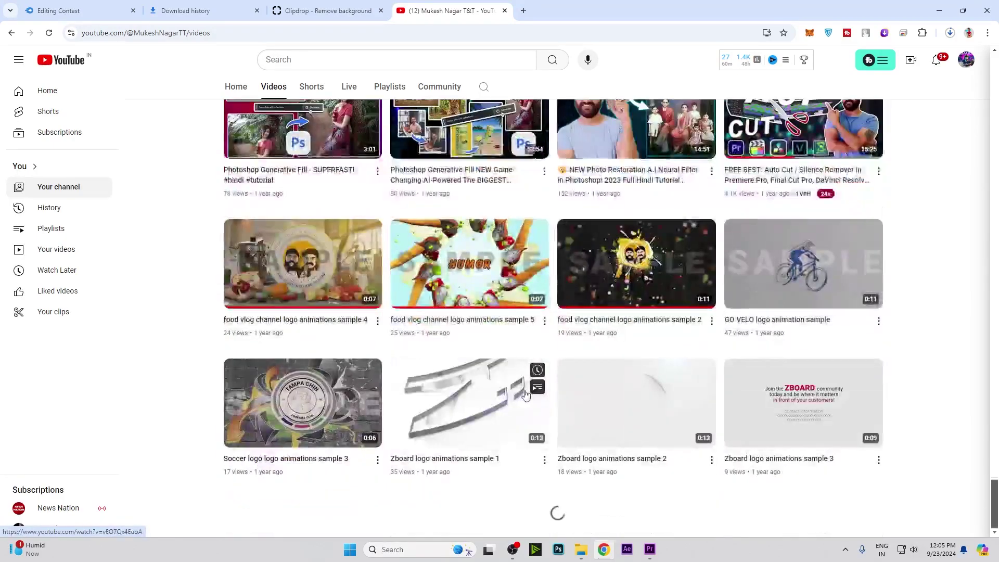
scroll(566, 363, down, 6)
scroll(566, 363, down, 10)
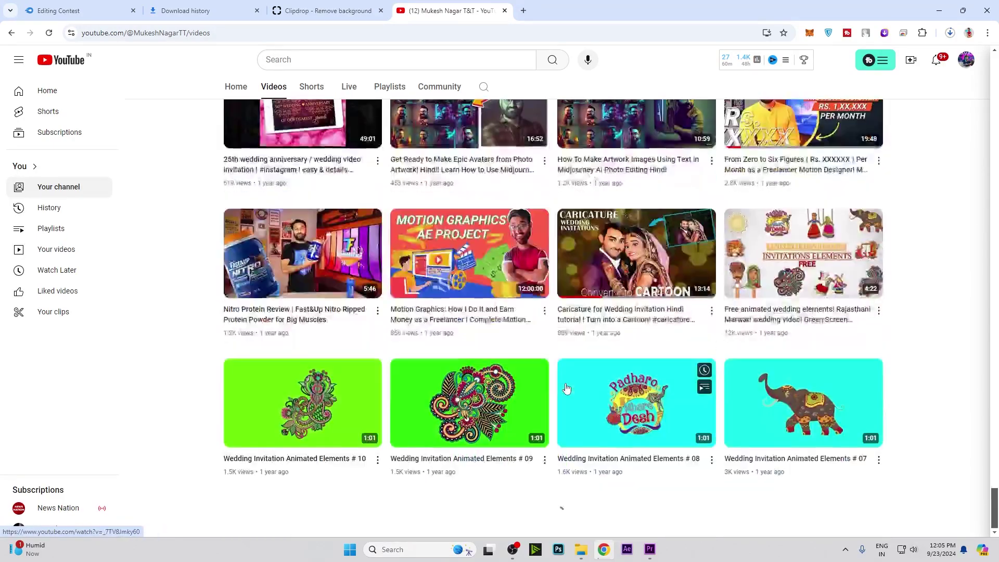
scroll(573, 437, down, 10)
scroll(573, 437, down, 5)
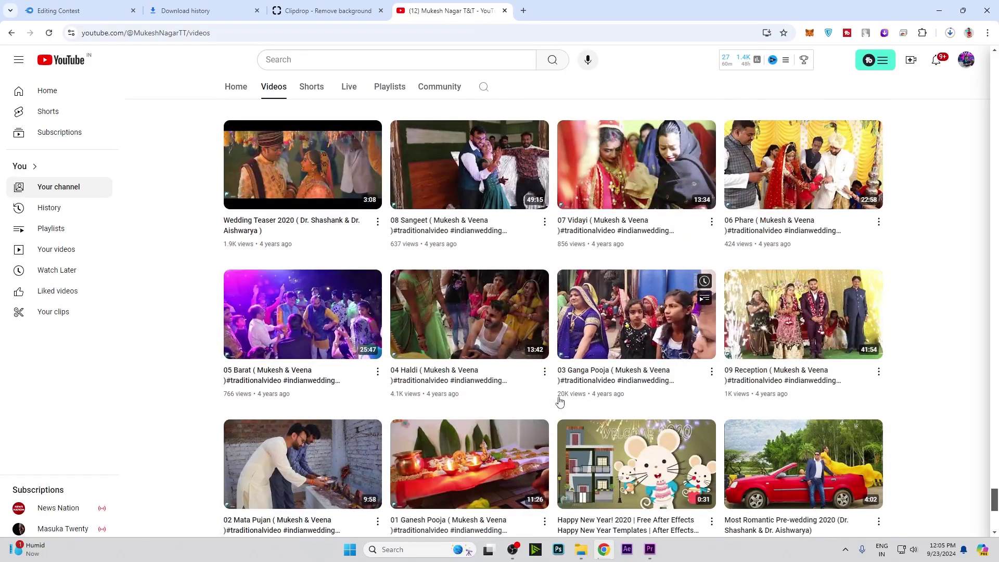
scroll(560, 402, down, 5)
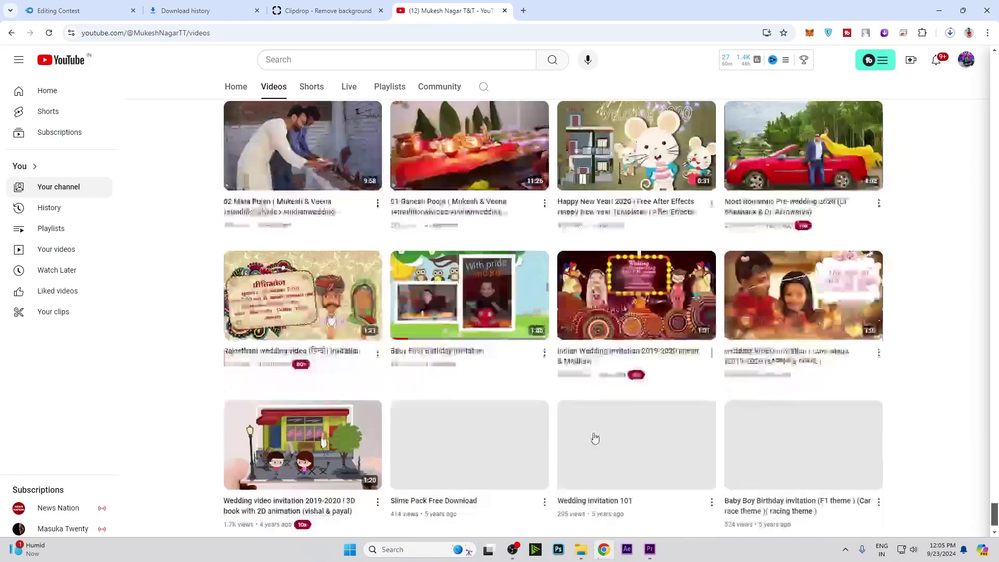
scroll(591, 439, down, 10)
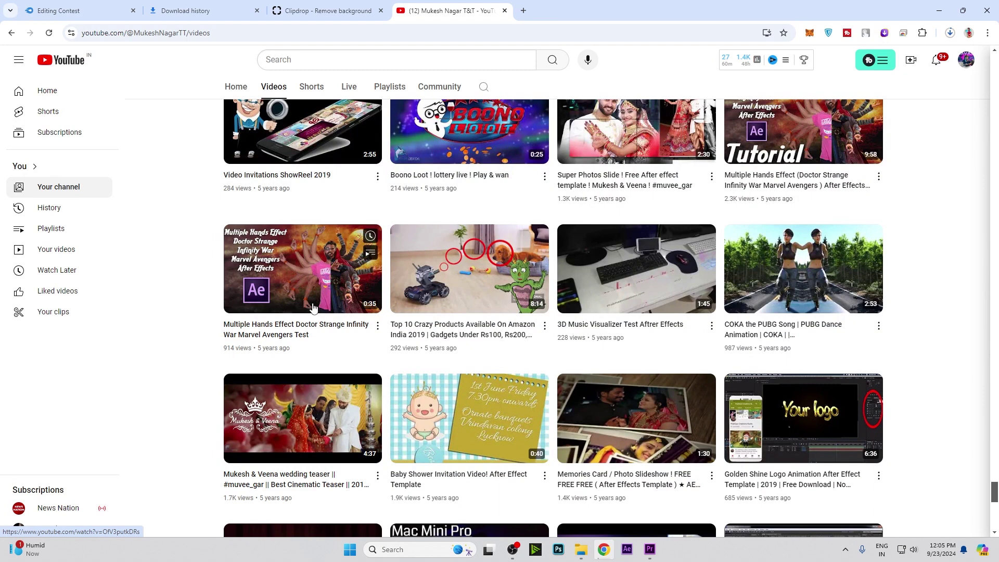
Play the Multiple Hands Effect Doctor Strange video in a new tab, pause at 0:24, and minimize Chrome.
middle_click(293, 271)
click(567, 10)
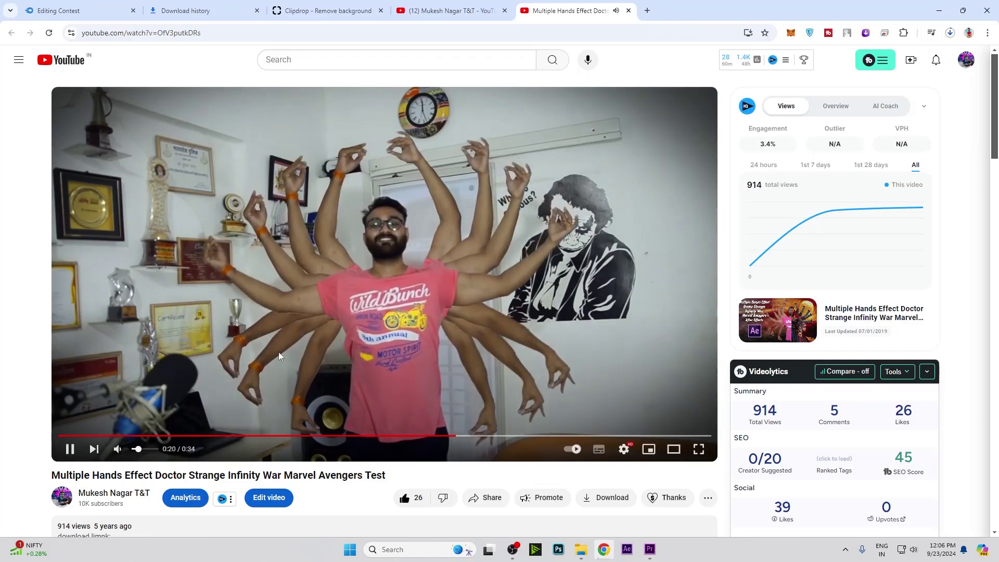
click(341, 355)
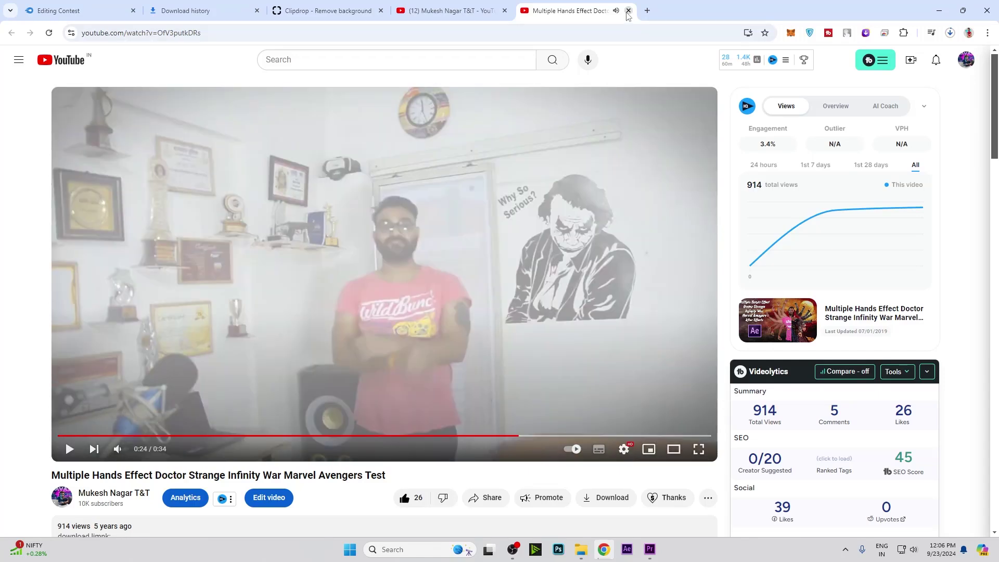
click(939, 10)
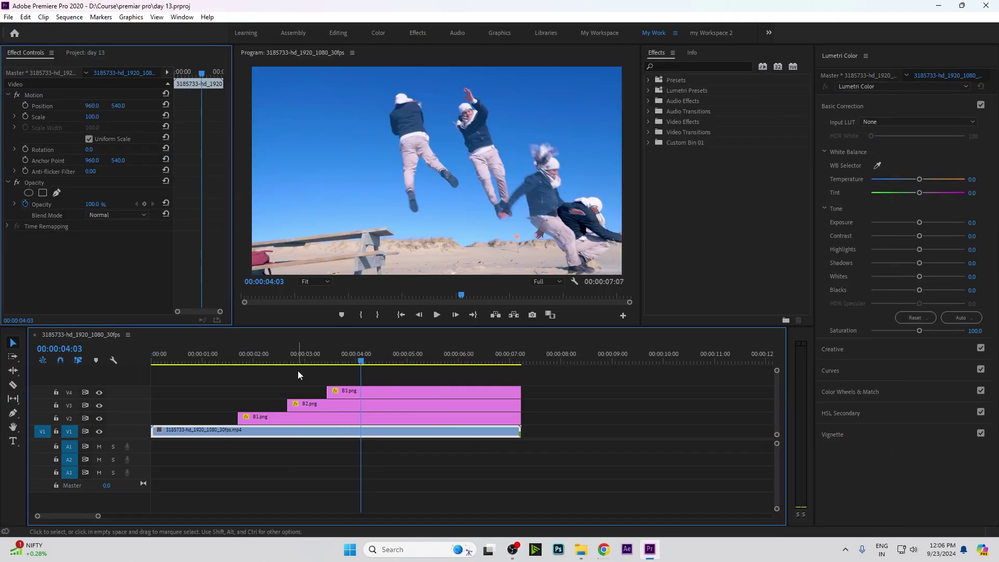
Show the day 13 project's clips, scrub into the jump, and glance at the Clipdrop cutout.
click(83, 52)
mouse_move(272, 354)
mouse_down()
mouse_move(196, 367)
mouse_move(529, 367)
mouse_move(371, 397)
mouse_move(436, 400)
mouse_up()
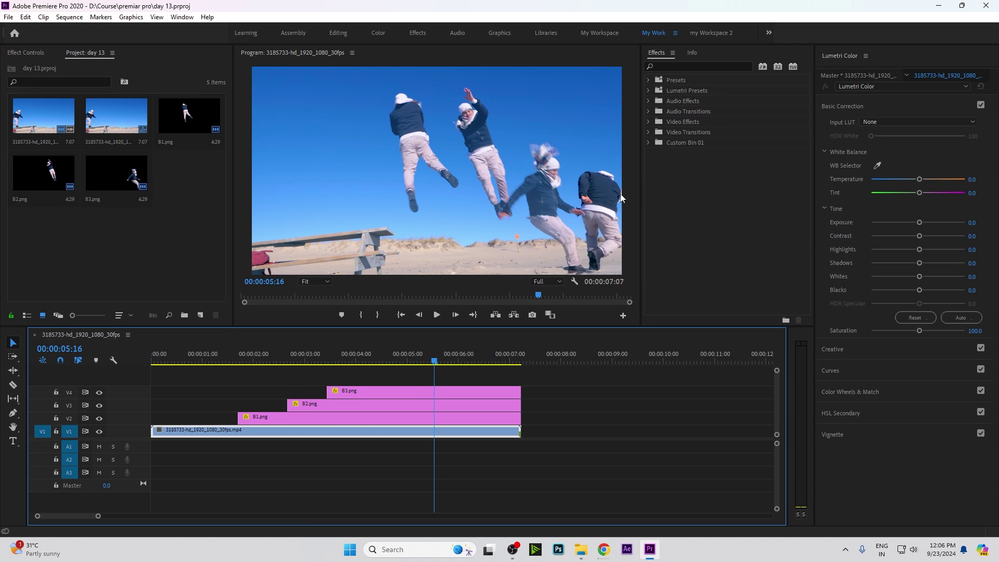
click(608, 556)
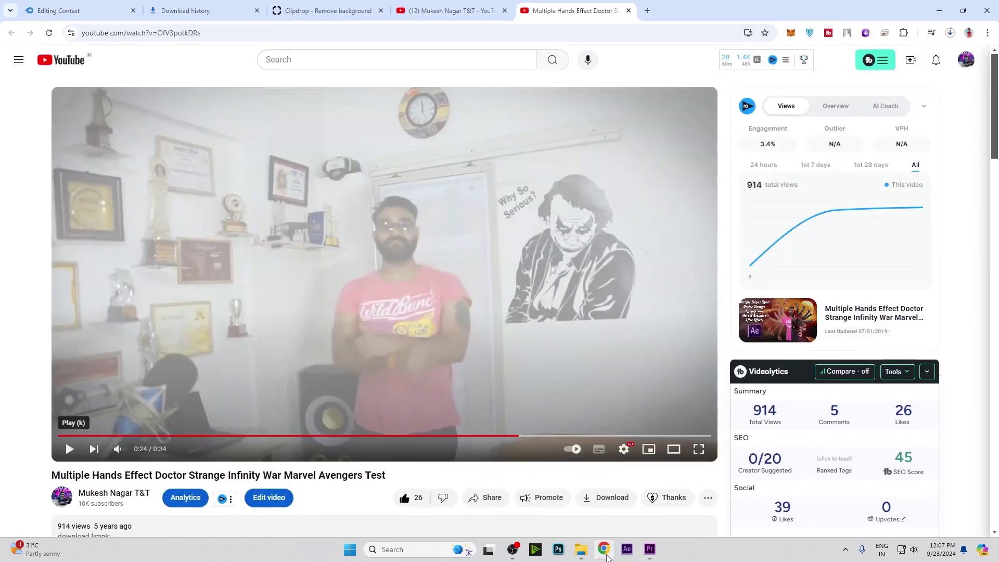
click(327, 11)
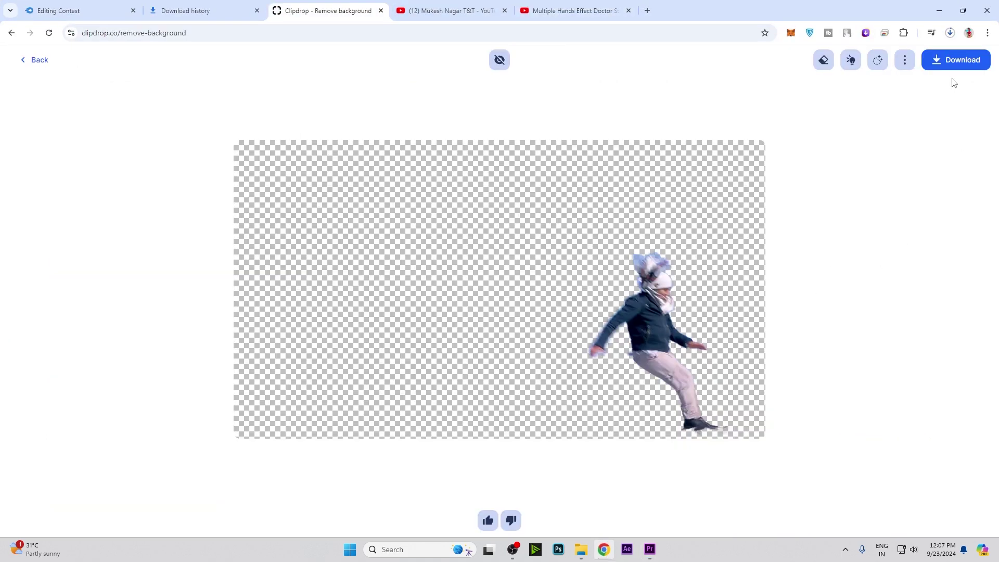
click(933, 20)
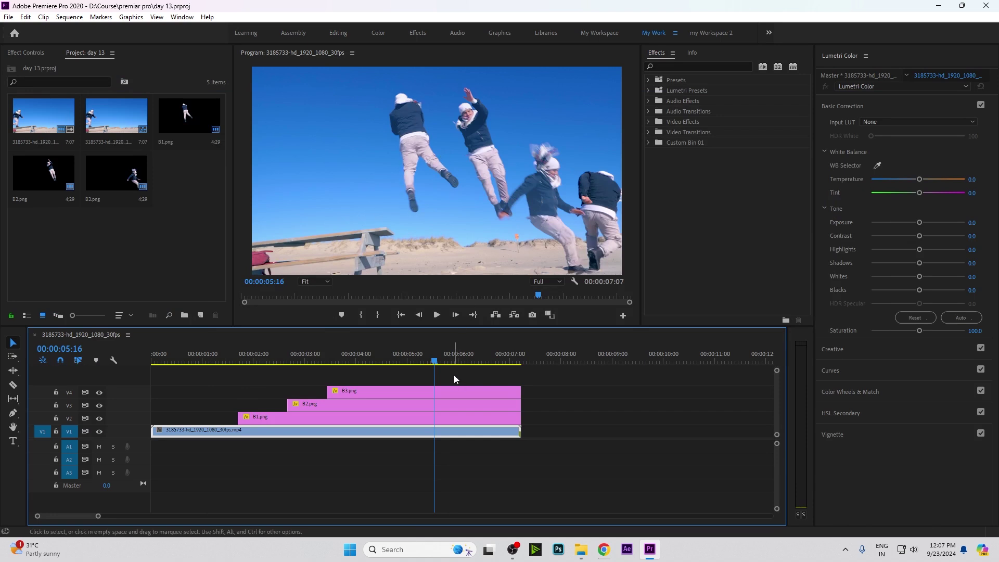
Scrub the jump shot between 3:23 and 5:18 to preview the cutouts, then open the prectice folder.
drag(403, 357, 343, 364)
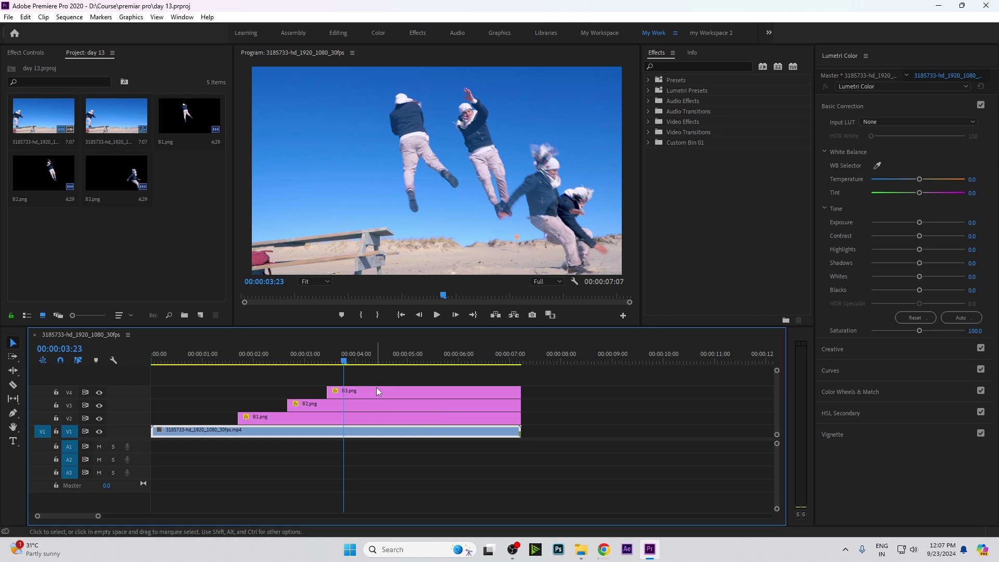
mouse_move(366, 368)
mouse_down()
mouse_move(225, 367)
mouse_move(256, 418)
mouse_move(410, 428)
mouse_up()
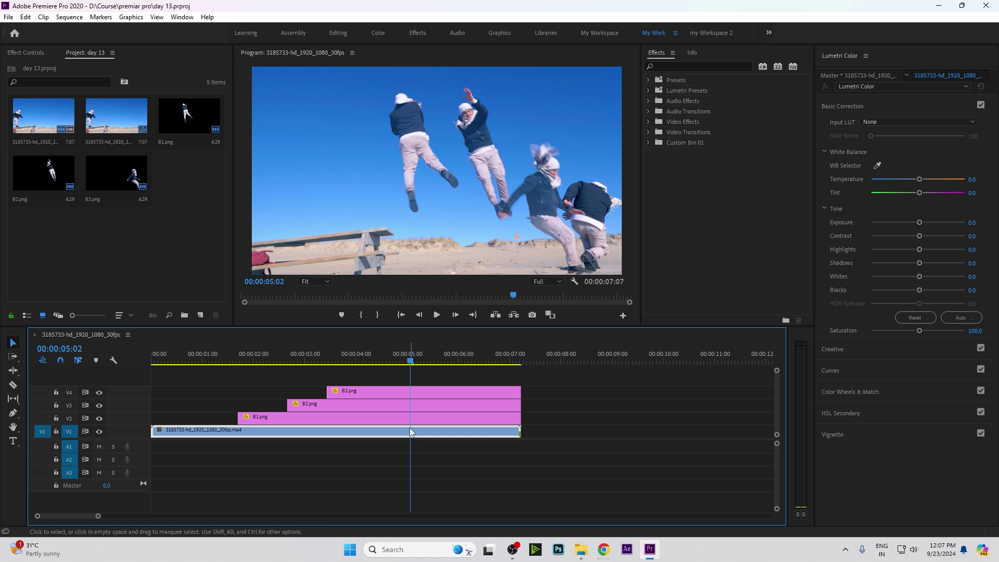
click(383, 361)
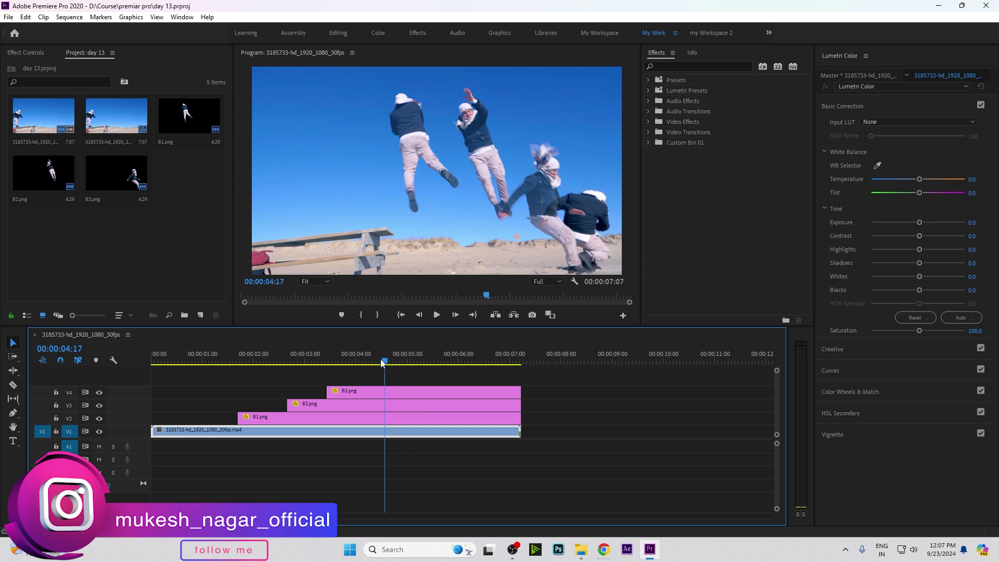
drag(383, 362, 438, 361)
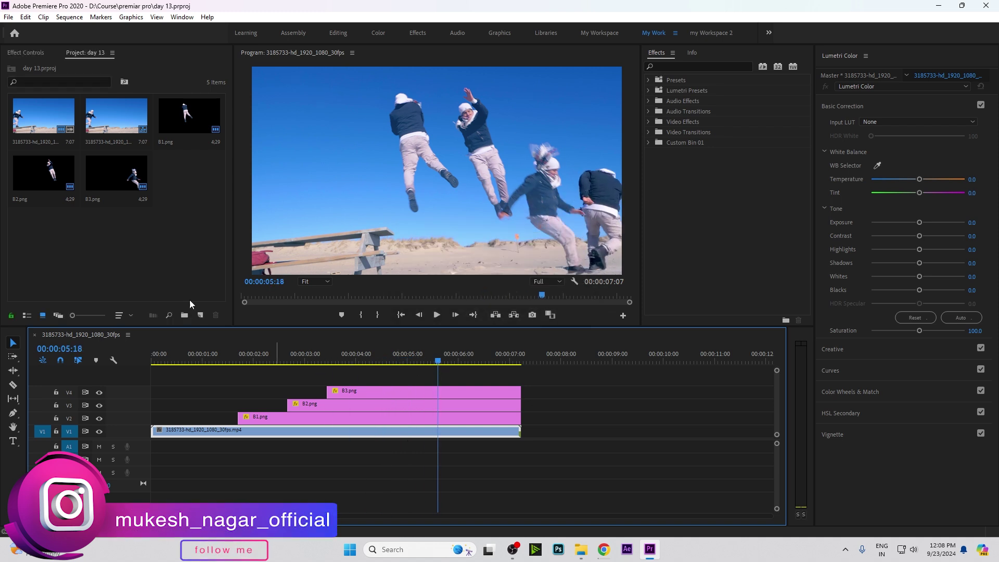
click(156, 269)
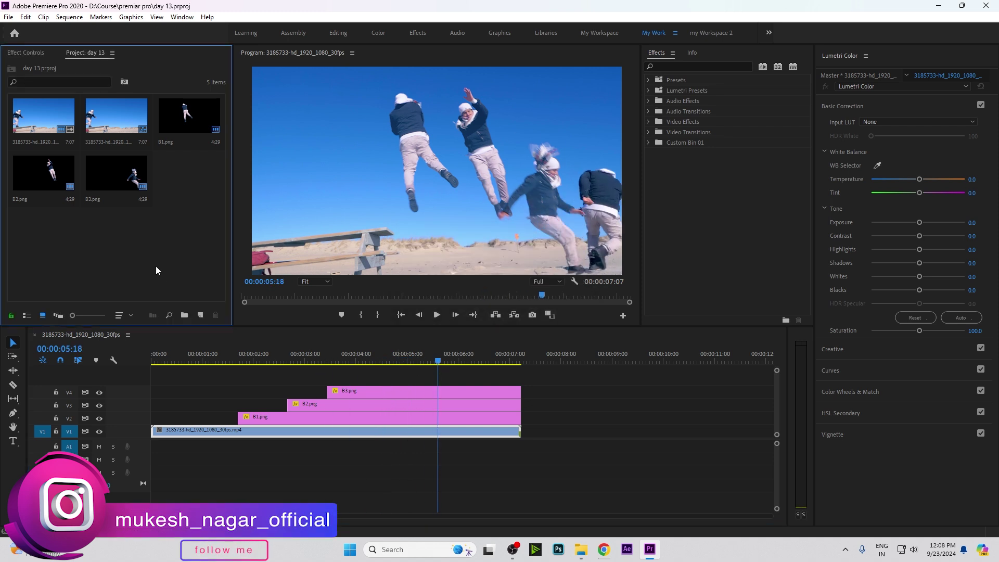
click(584, 551)
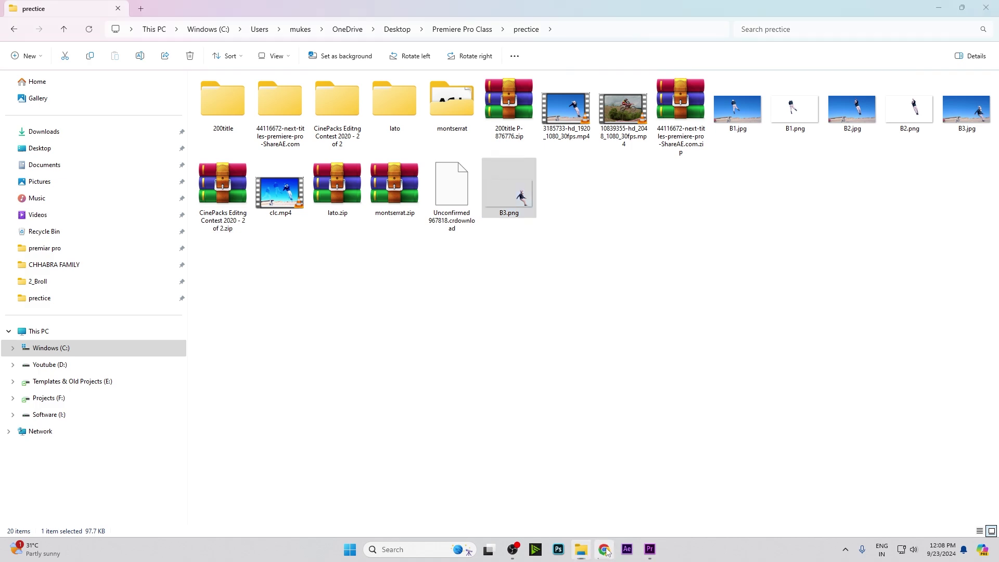
Check Chrome's download history, minimize it, and scrub the motocross clip back to 1:01.
click(603, 549)
click(186, 11)
scroll(567, 362, down, 4)
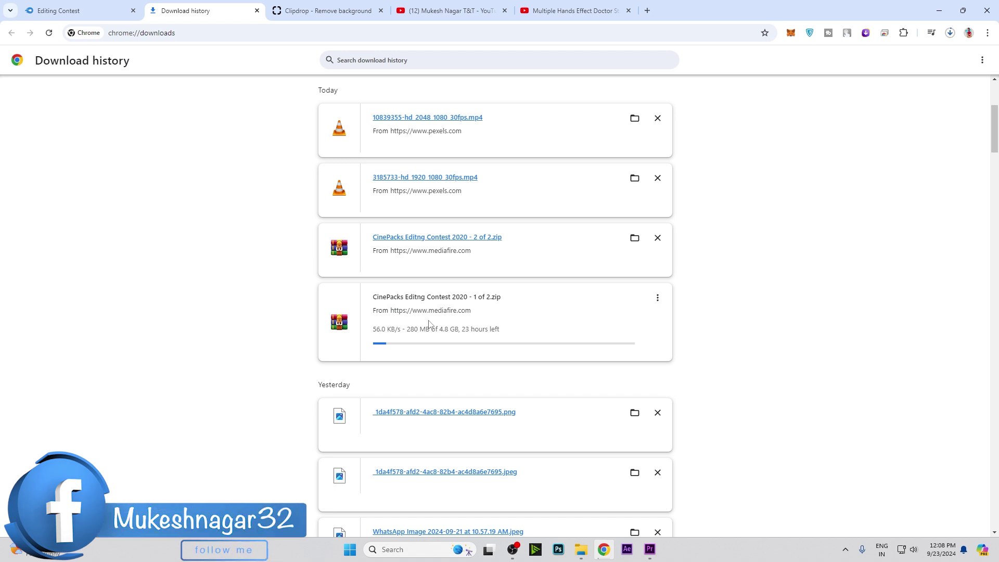
click(938, 11)
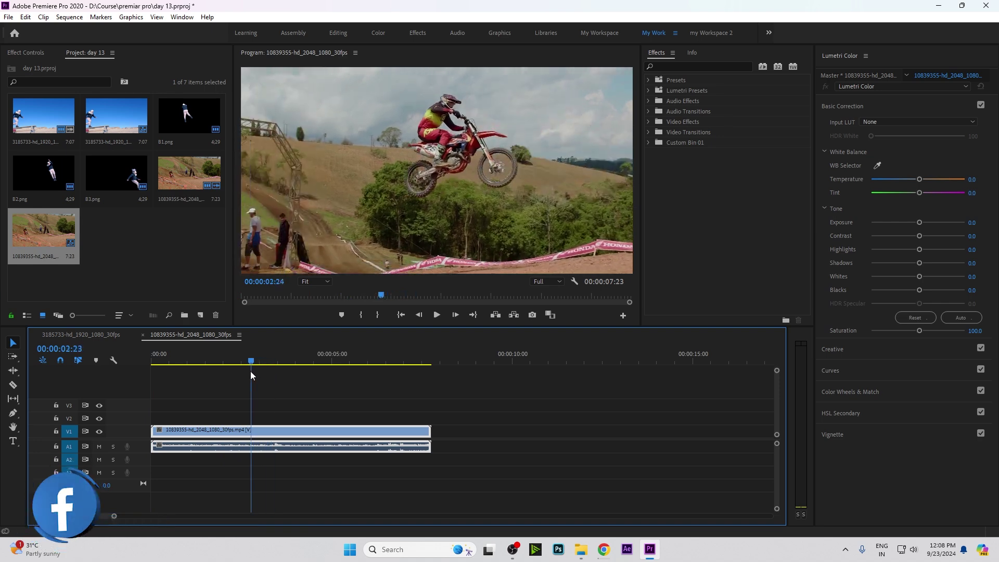
drag(251, 371, 191, 388)
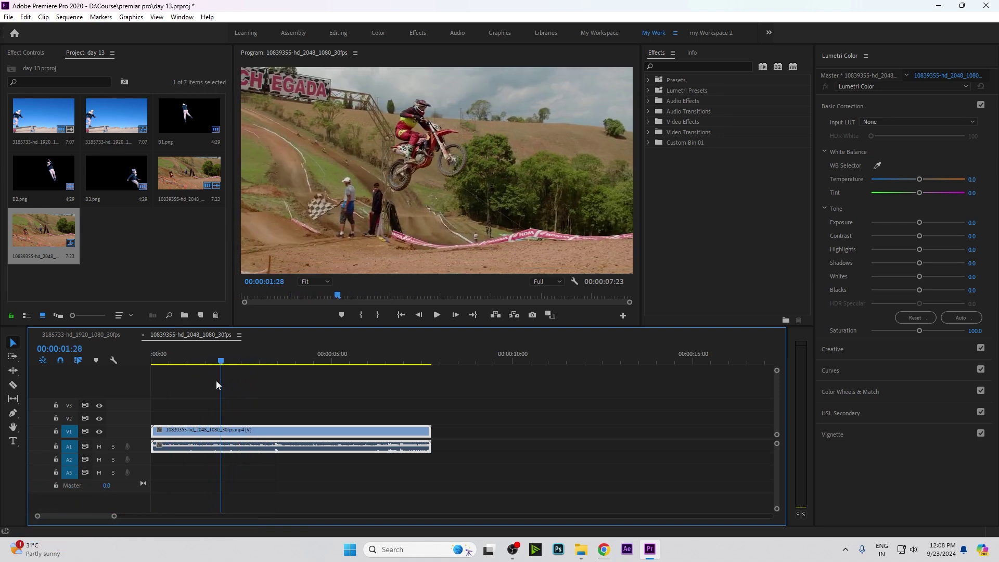
Rename the 3185733 jump sequence to B and the 10839355 motocross sequence to M.
drag(192, 388, 221, 382)
click(63, 336)
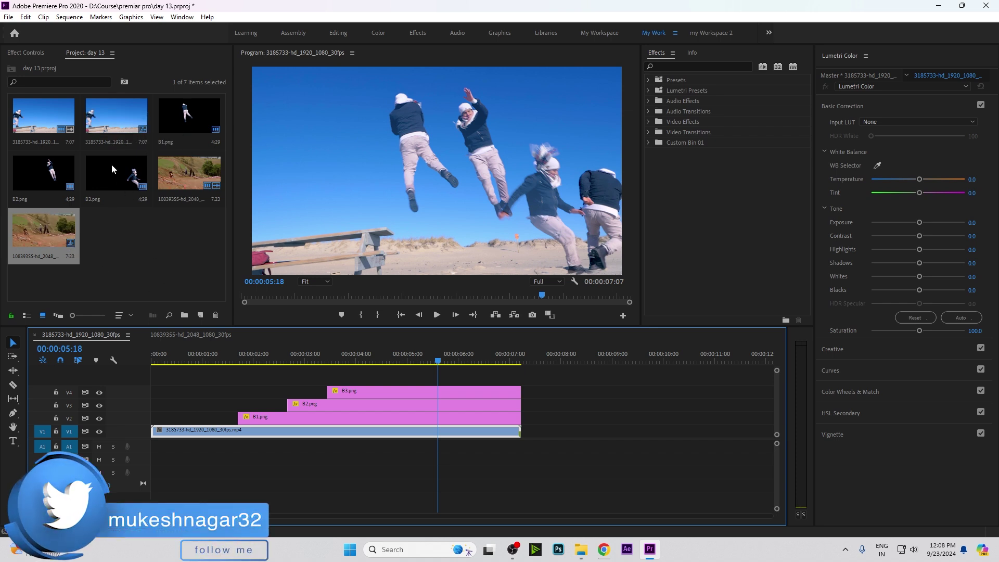
click(102, 140)
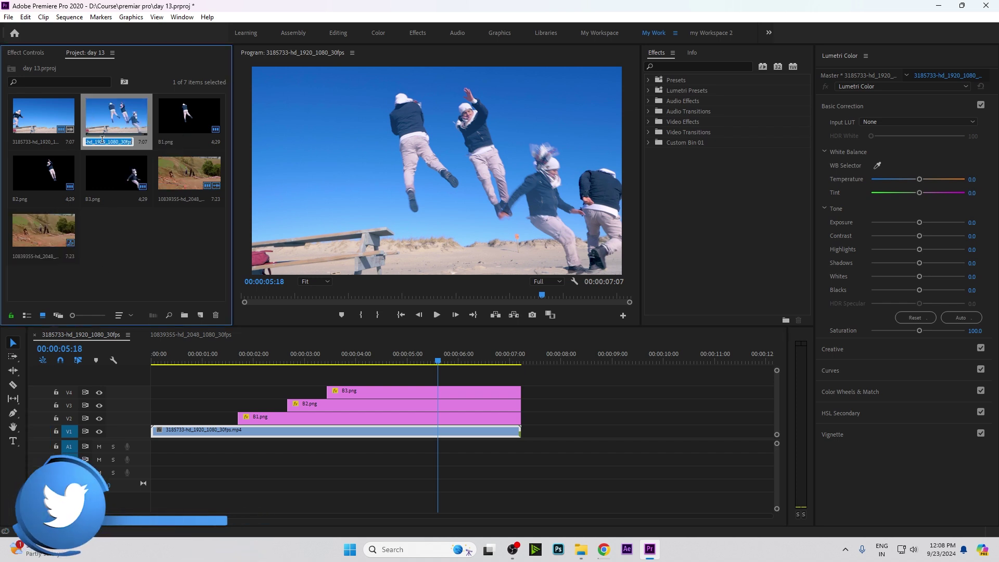
text(B)
key(Tab)
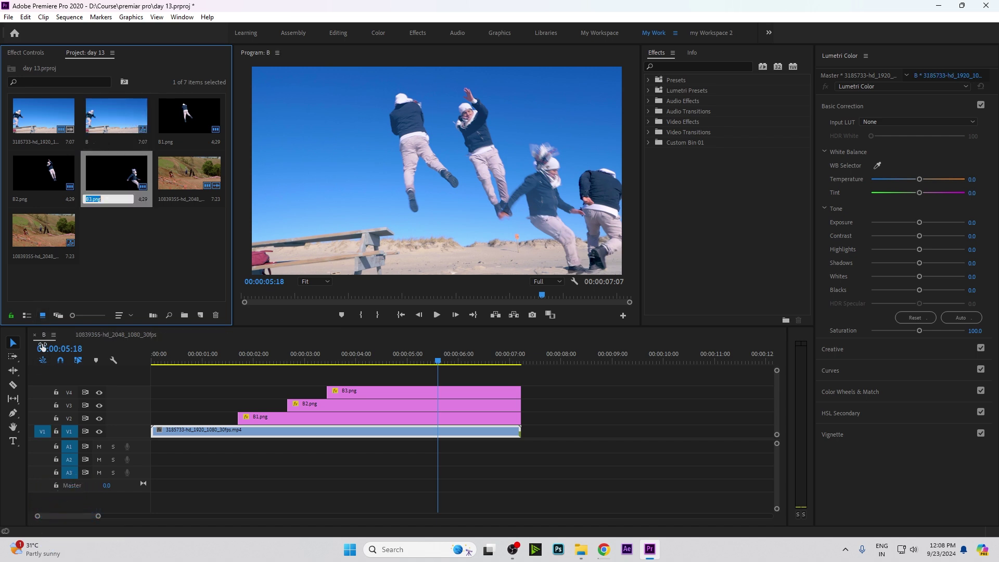
click(108, 214)
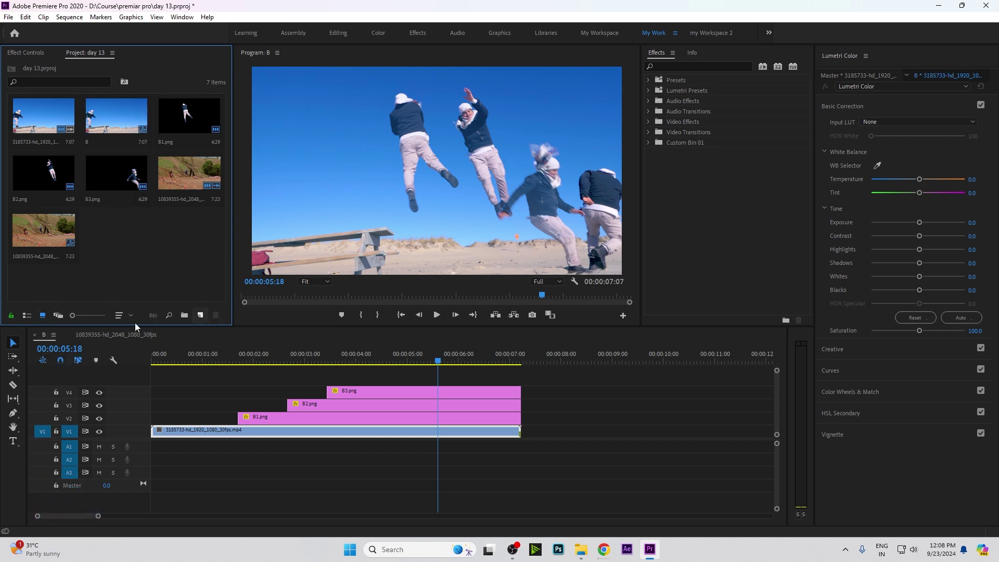
click(41, 255)
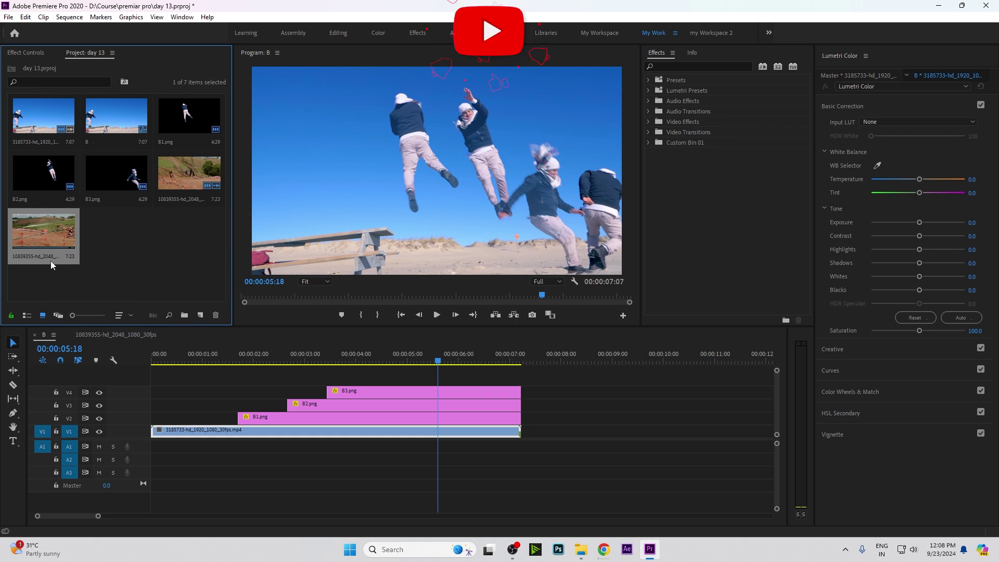
click(42, 256)
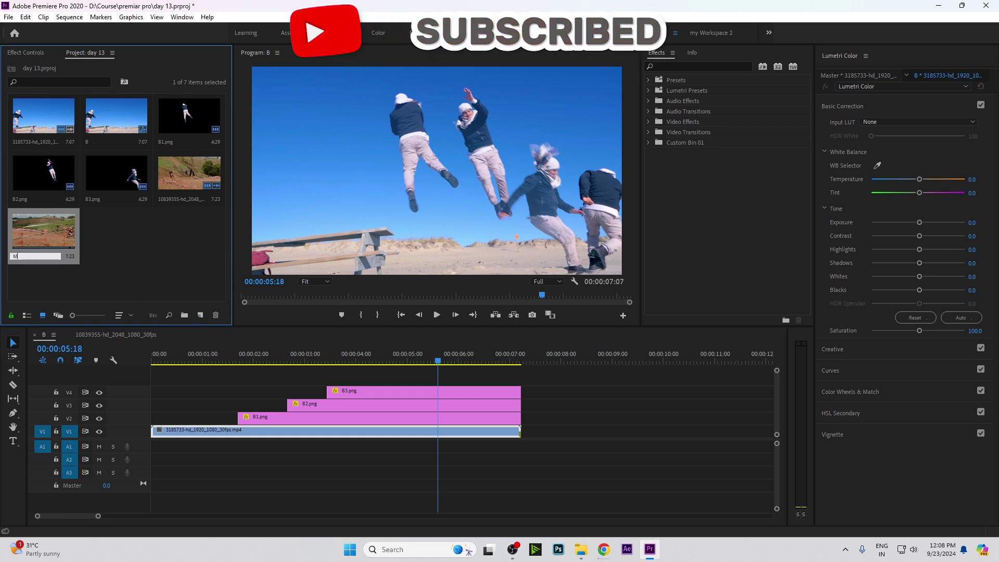
text(M)
key(Return)
Play sequence B to 6:13, then open sequence M and scrub to 3:04.
drag(405, 362, 422, 364)
key(space)
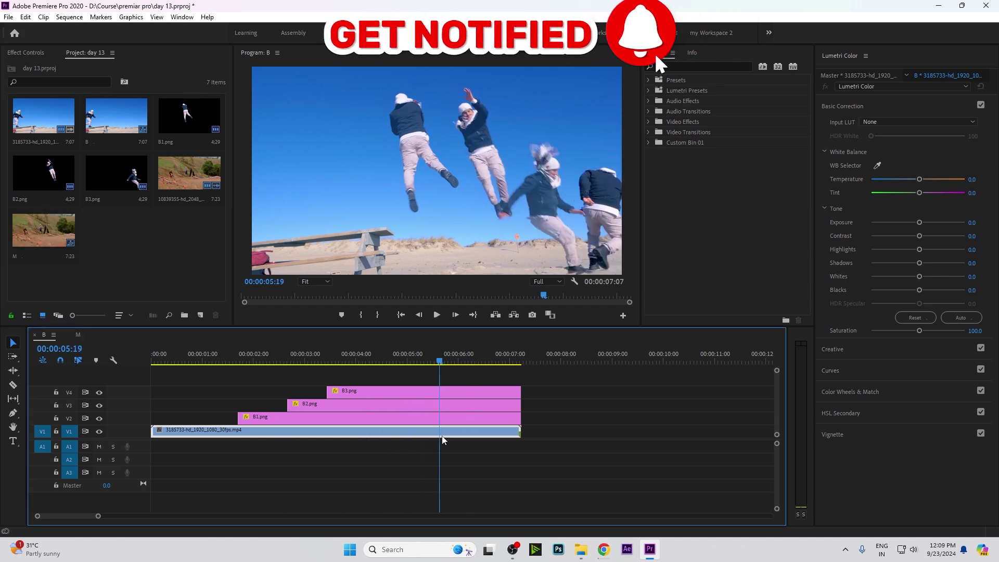
key(space)
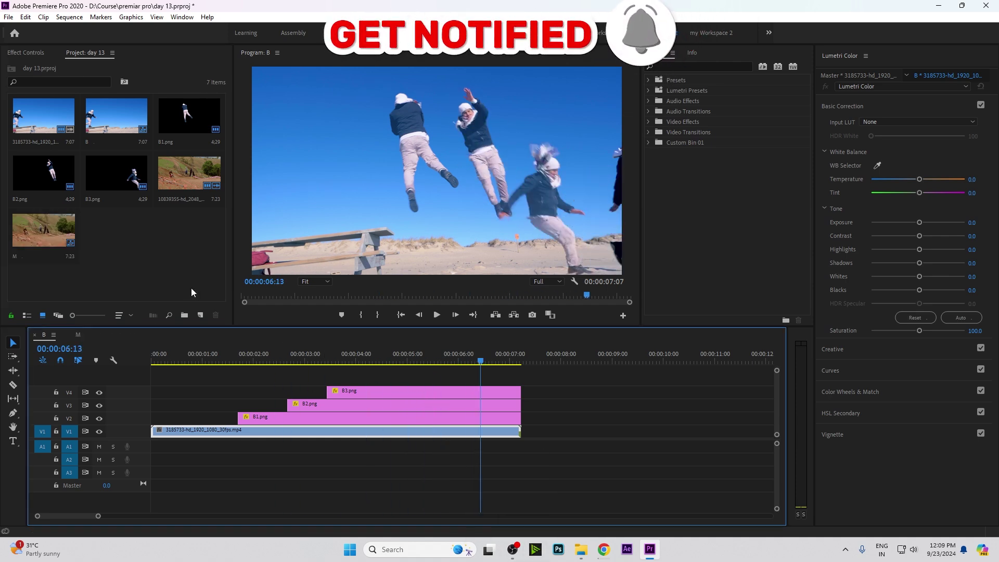
click(78, 334)
drag(245, 361, 273, 362)
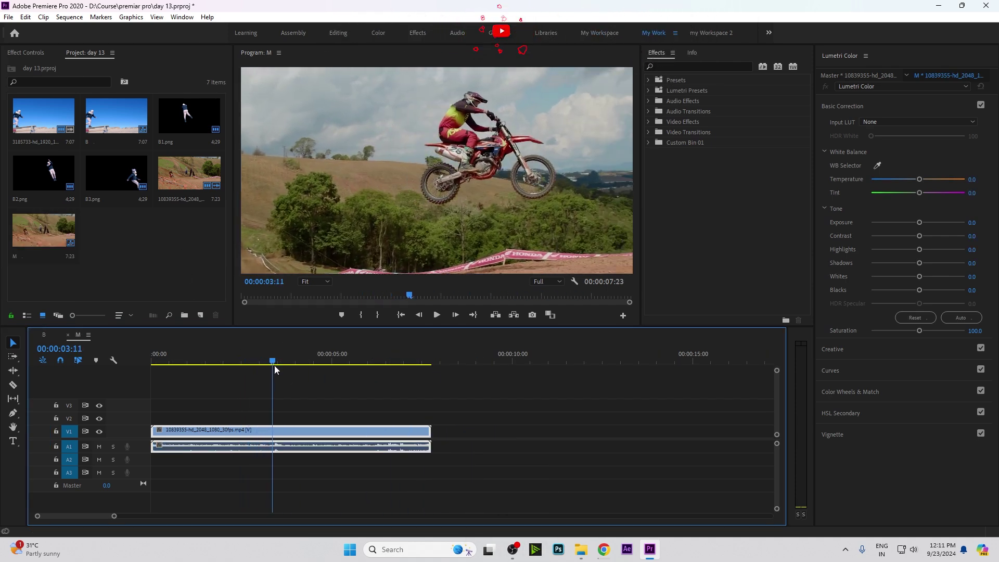
Scrub the motocross clip to find the jump frame near 3:08.
right_click(282, 435)
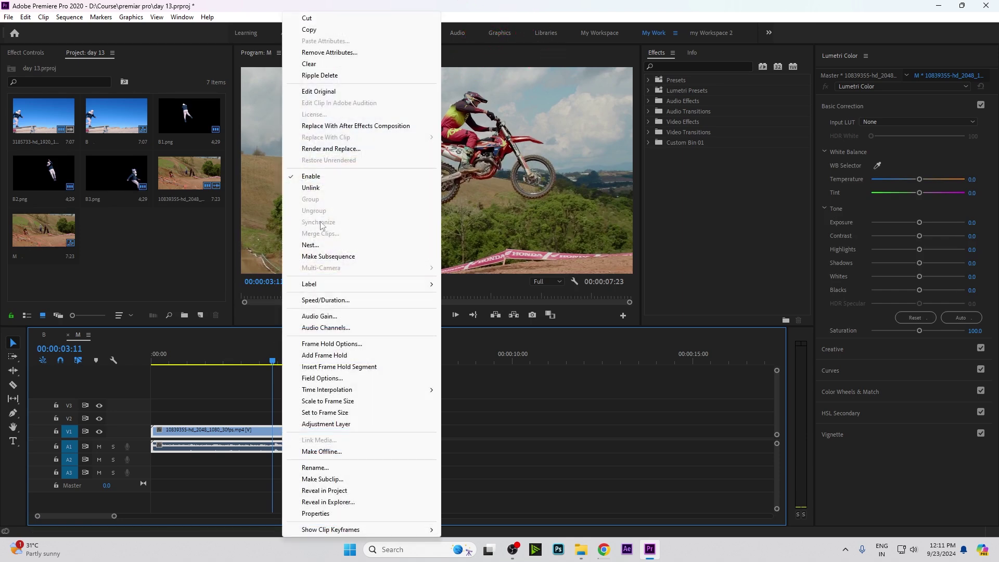
drag(273, 365, 242, 376)
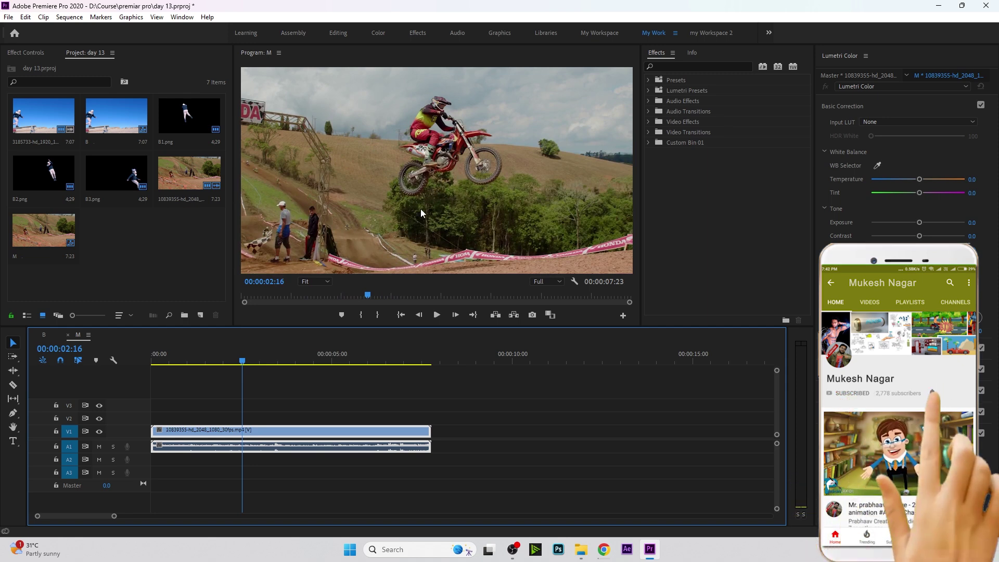
drag(245, 363, 270, 370)
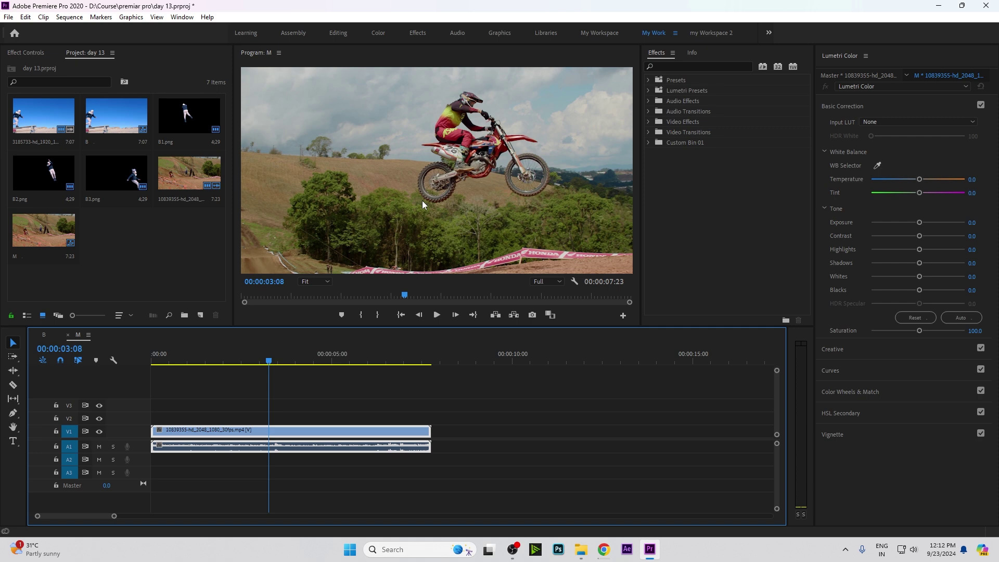
Add a frame hold on the V1 clip and export that frame as M1.
right_click(270, 433)
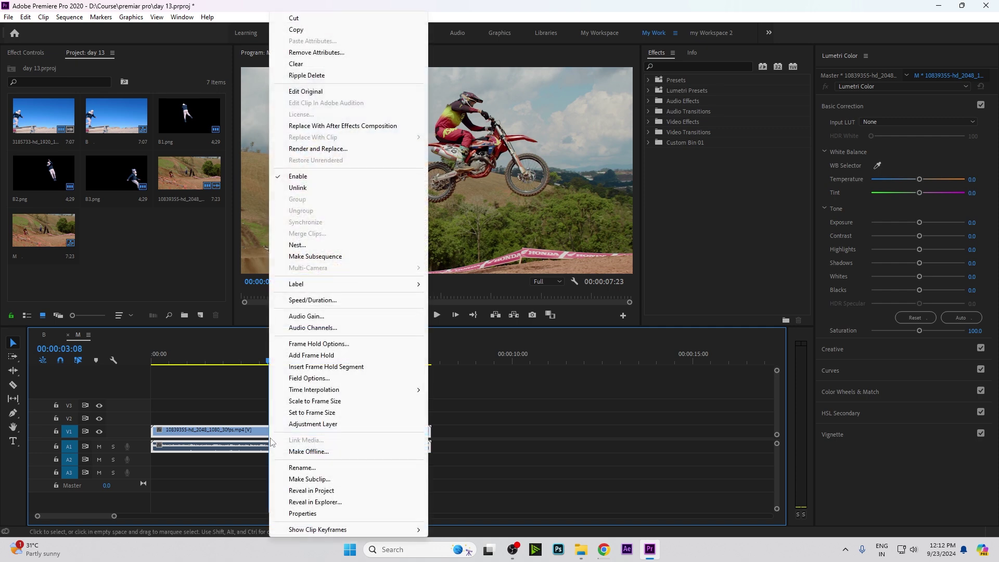
click(310, 358)
key(space)
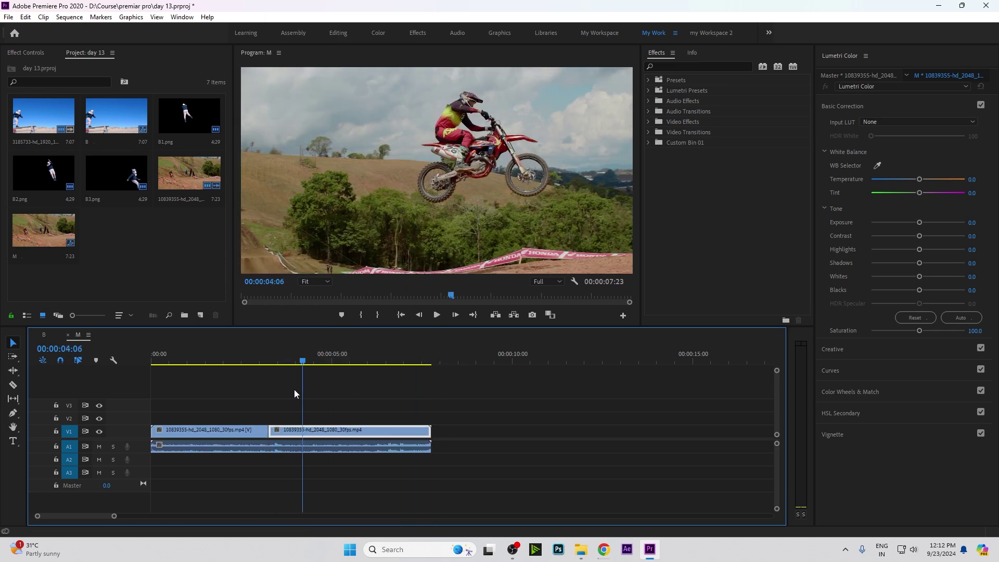
click(532, 315)
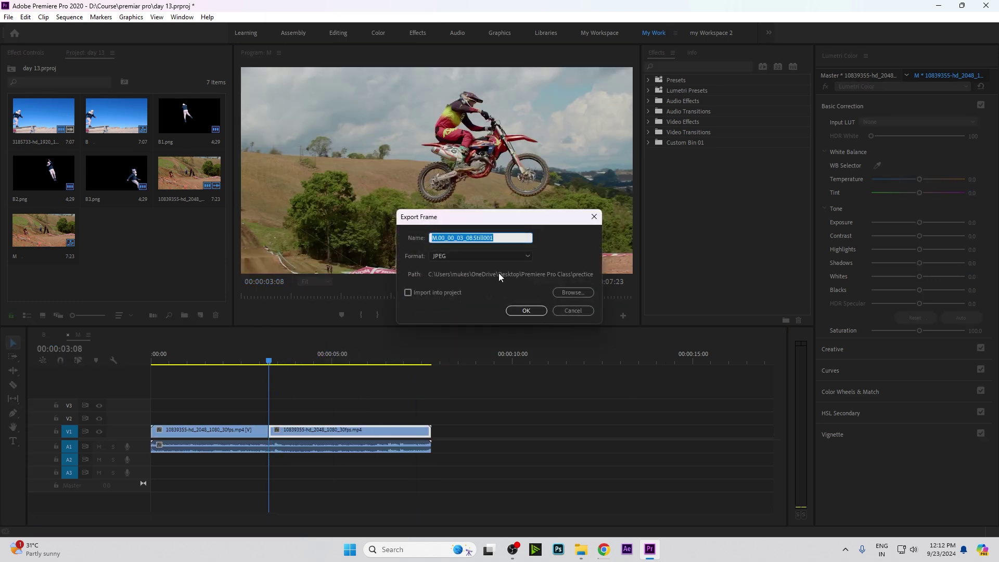
text(M1)
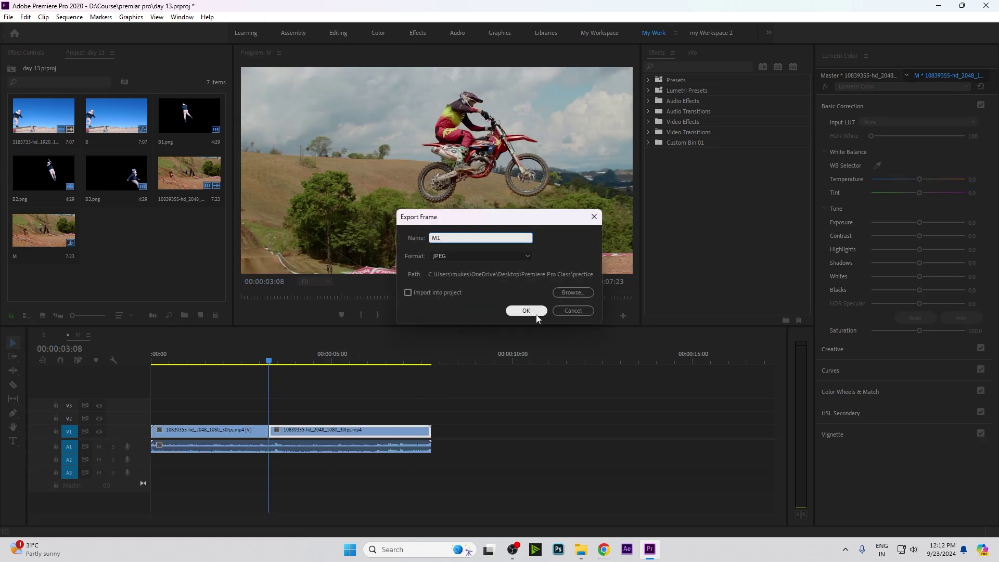
click(537, 315)
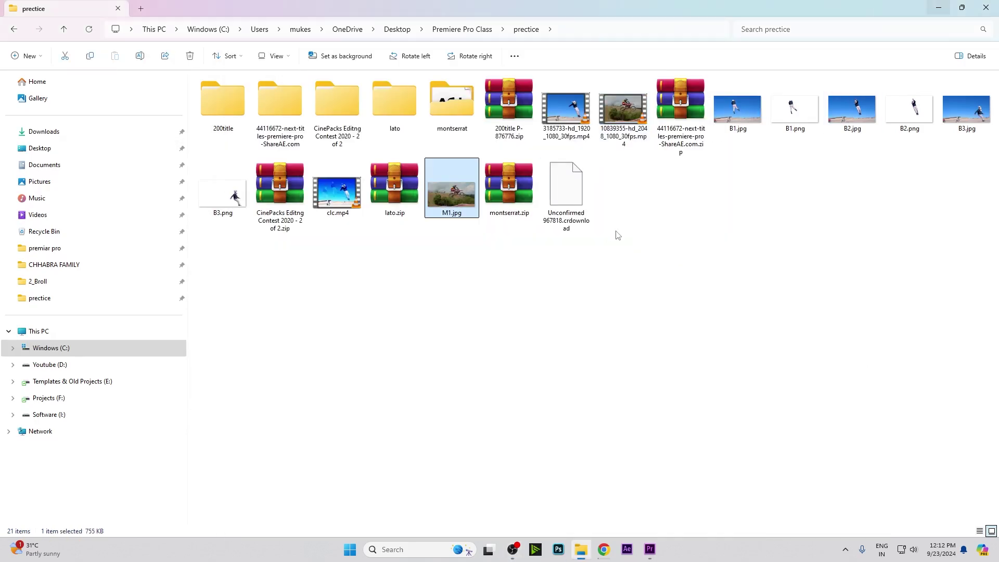
Upload M1.jpg to Clipdrop's Remove Background page.
click(603, 549)
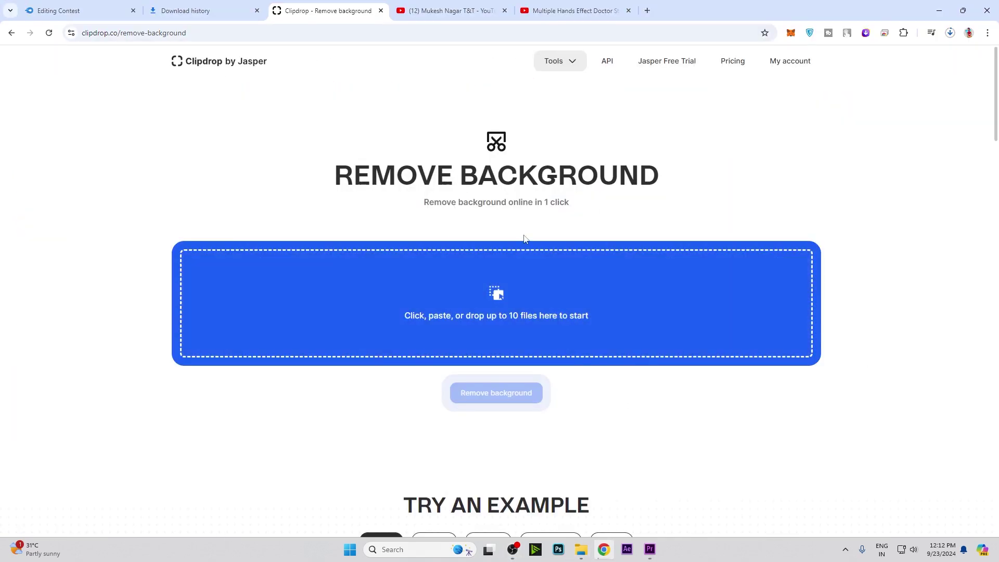
scroll(524, 238, down, 10)
scroll(630, 372, down, 10)
scroll(635, 442, down, 10)
scroll(638, 441, up, 10)
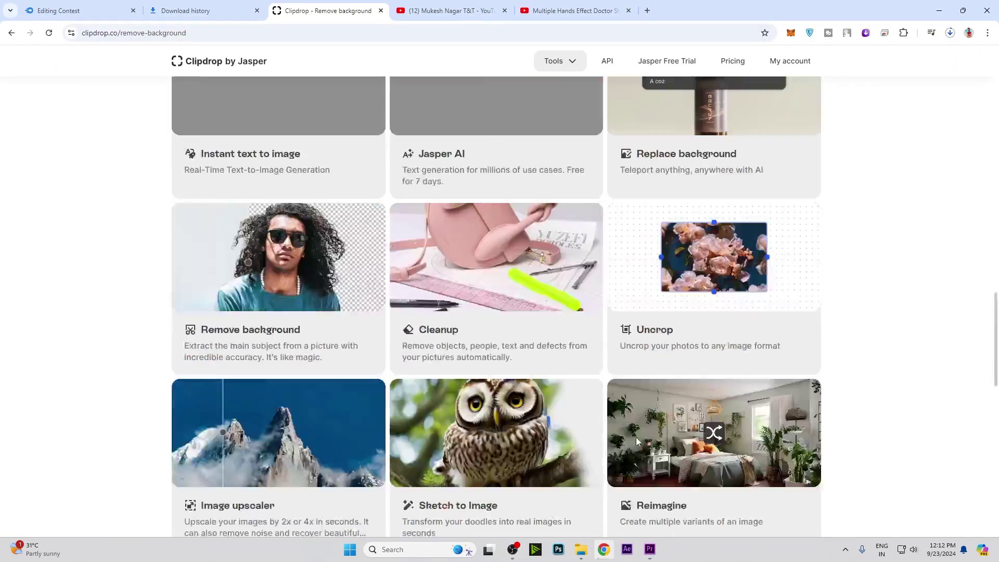
scroll(637, 441, up, 10)
scroll(623, 397, up, 10)
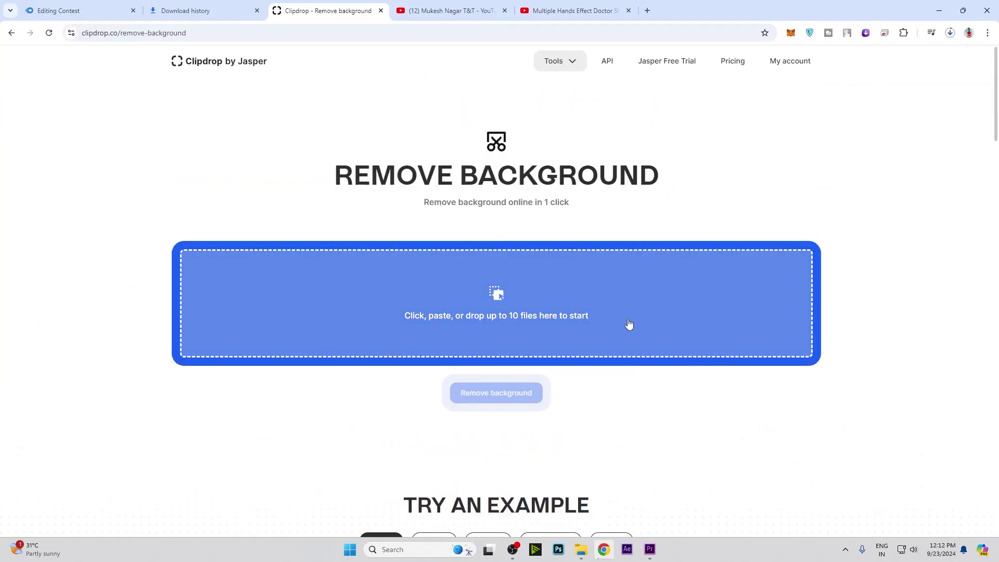
click(580, 549)
mouse_move(445, 172)
mouse_down()
mouse_move(609, 555)
mouse_move(531, 333)
mouse_up()
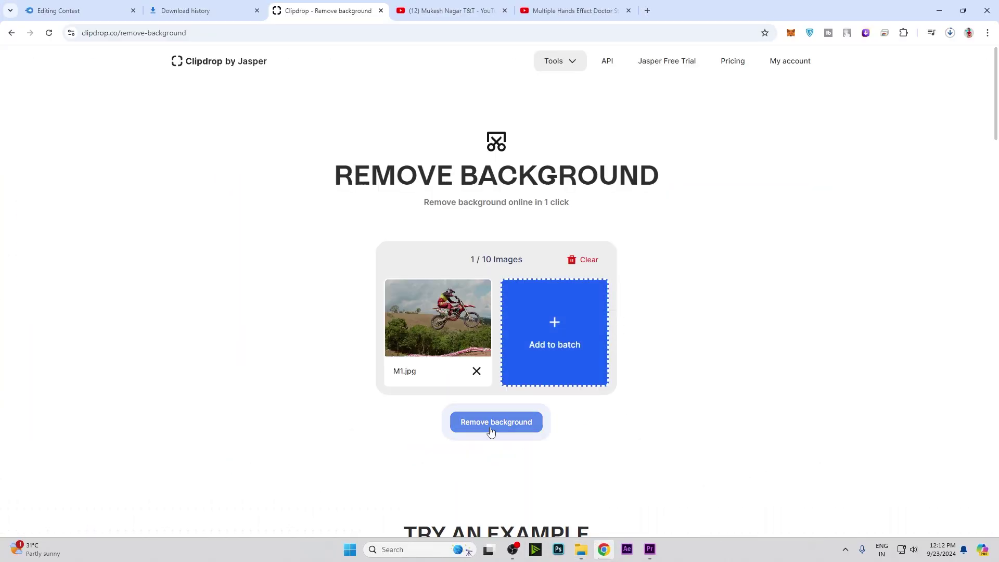
Remove the background, downscale and continue, then save the cutout as M1.png.
click(490, 422)
click(424, 376)
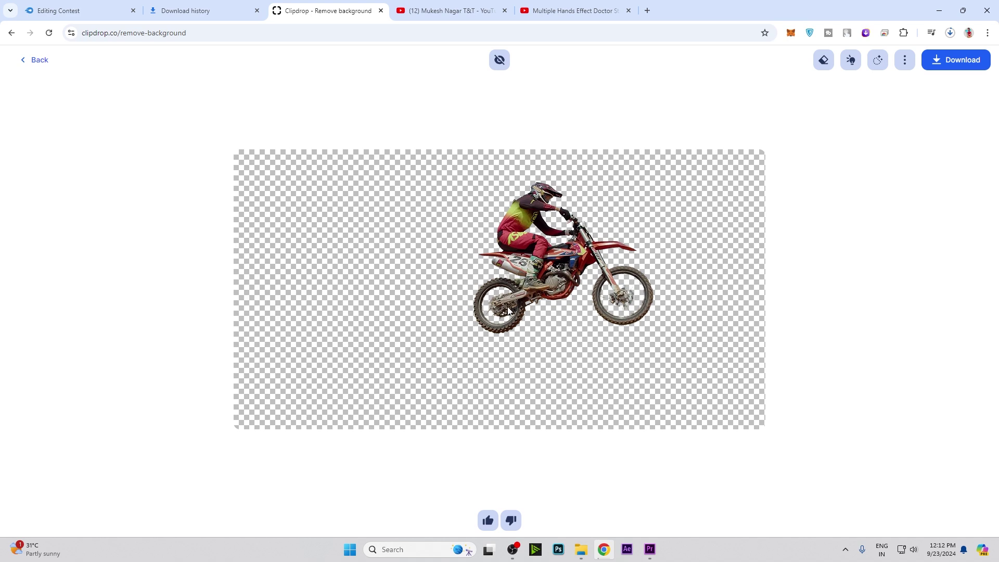
click(946, 59)
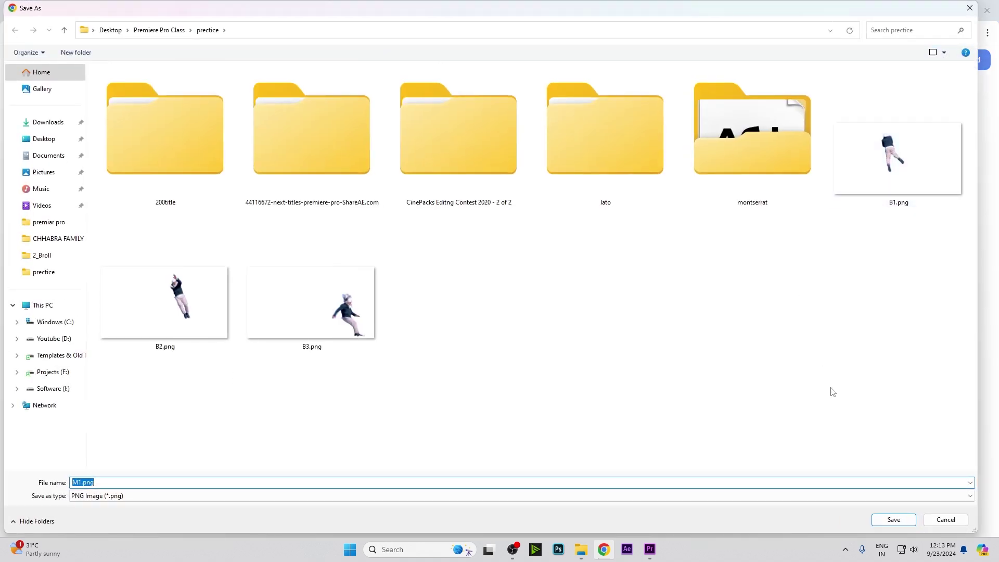
click(880, 523)
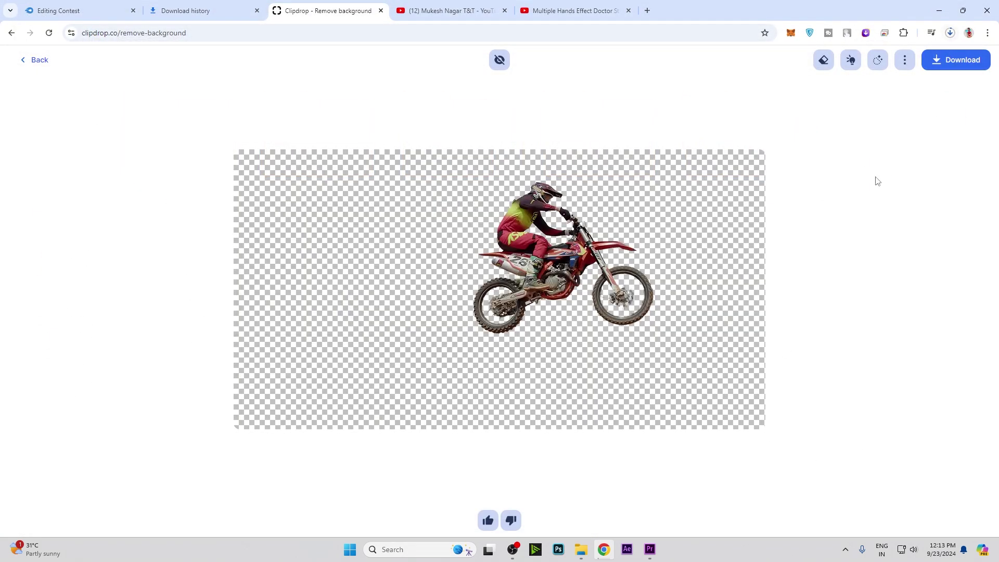
Drag M1.png from the prectice folder into the Premiere sequence.
mouse_move(581, 550)
click(603, 486)
mouse_move(623, 190)
mouse_down()
mouse_move(606, 513)
mouse_move(301, 419)
mouse_up()
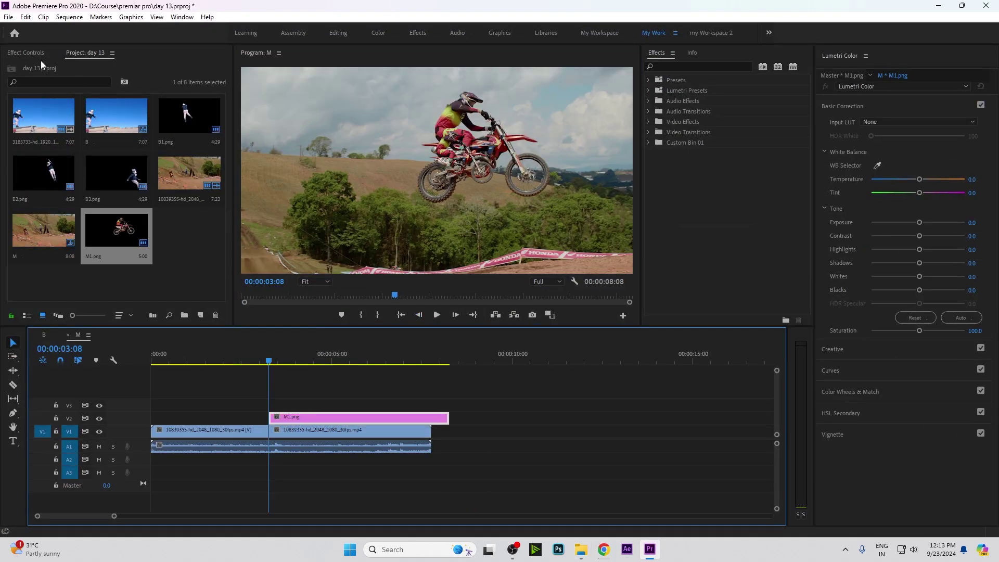
Preview the sequence and return the playhead to the frozen frame near 3:14.
click(39, 57)
click(208, 429)
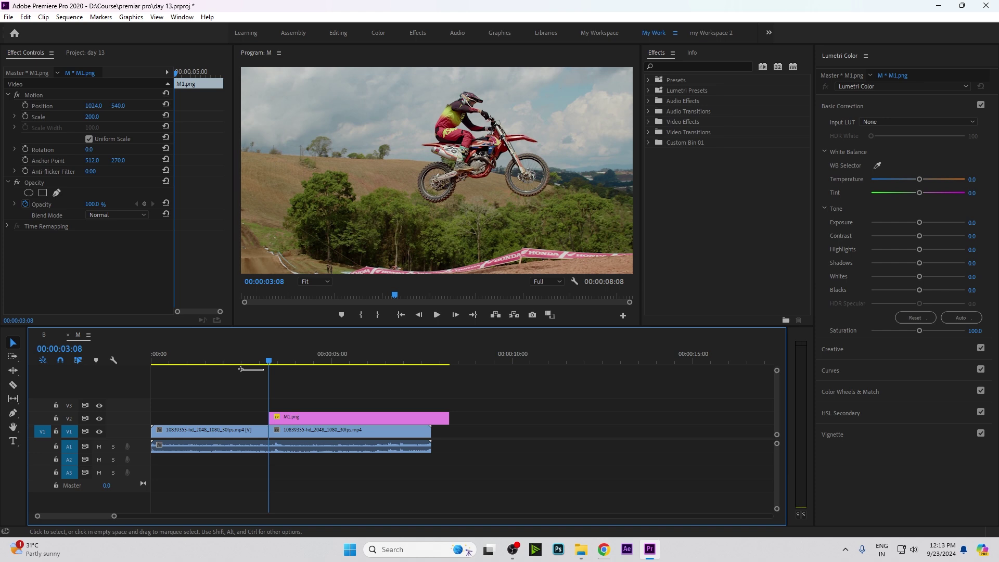
click(194, 355)
key(space)
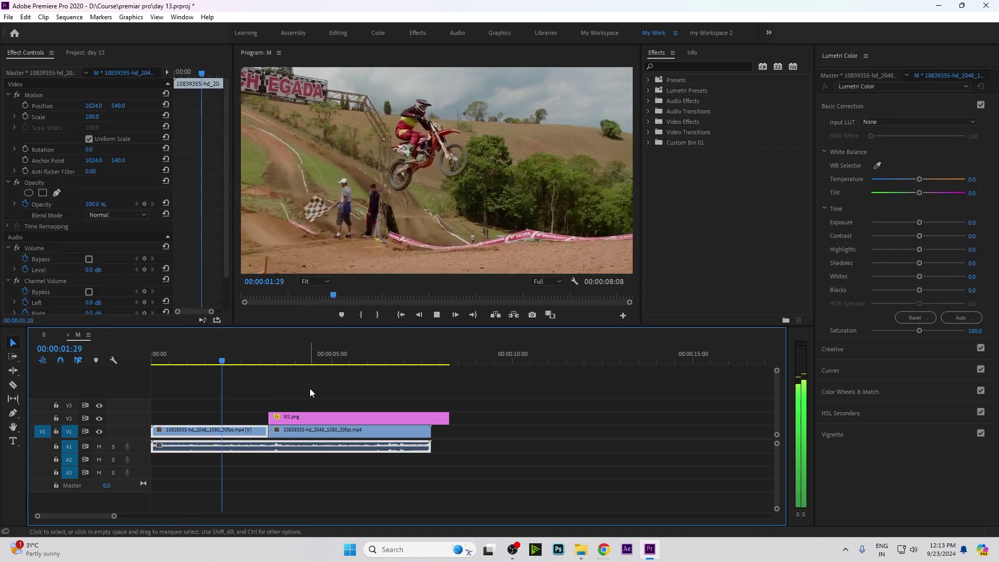
key(space)
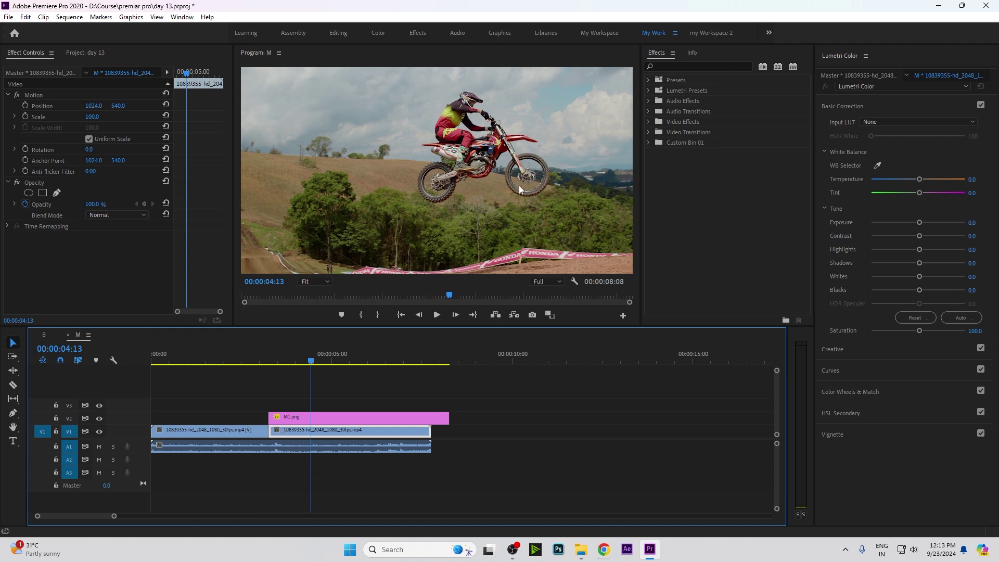
mouse_move(271, 359)
mouse_down()
mouse_move(278, 364)
mouse_move(258, 367)
mouse_move(269, 381)
mouse_up()
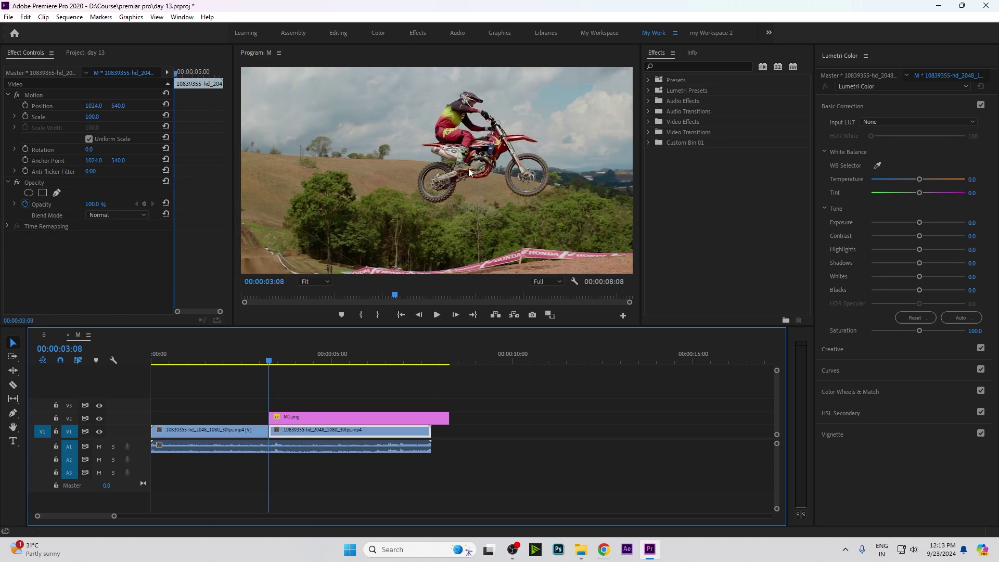
Move the M1.png cutout from V2 to V3 and select the frozen V1 clip.
click(290, 420)
drag(289, 420, 289, 407)
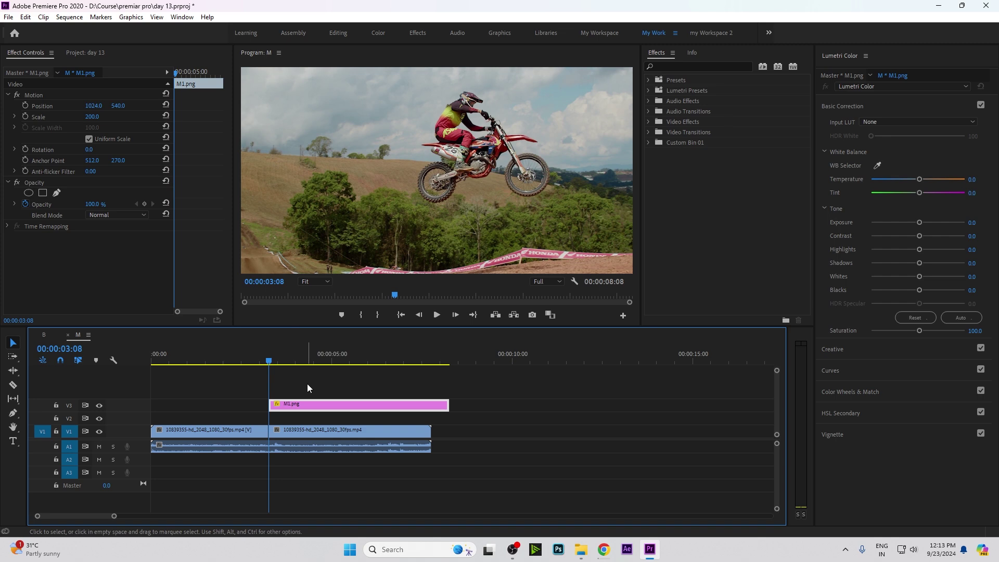
click(307, 383)
click(289, 431)
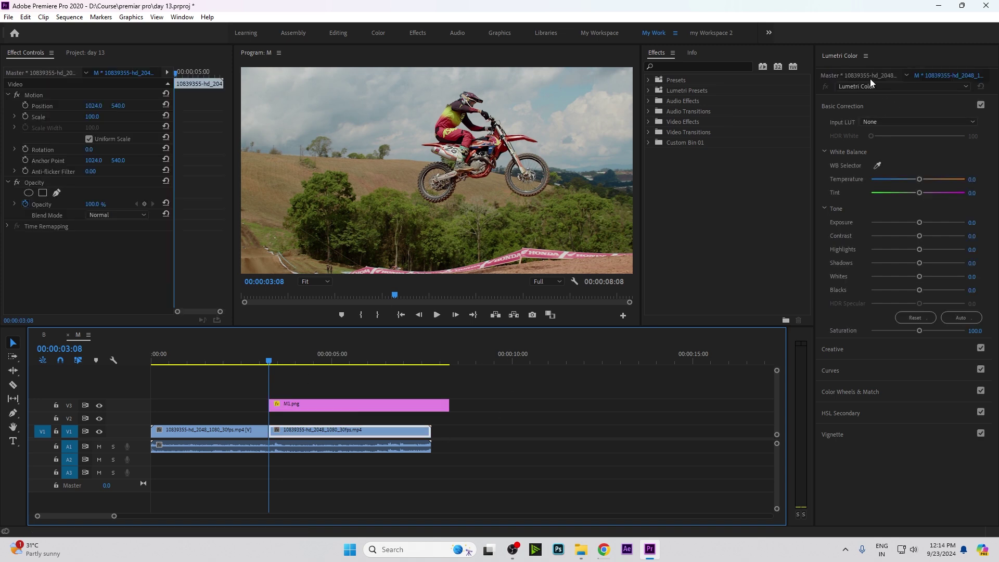
click(713, 65)
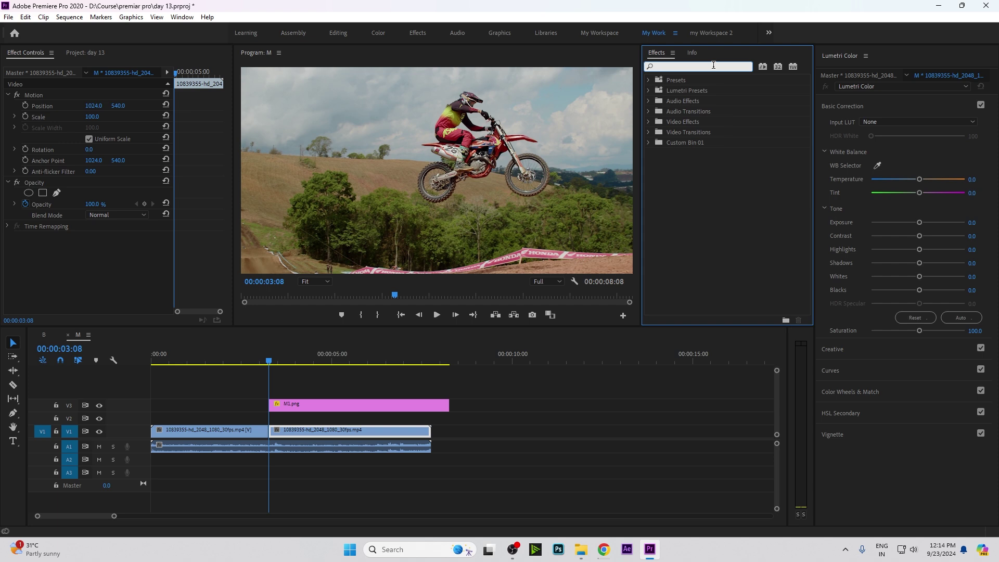
Apply Gaussian Blur to the frozen background clip.
text(BLU)
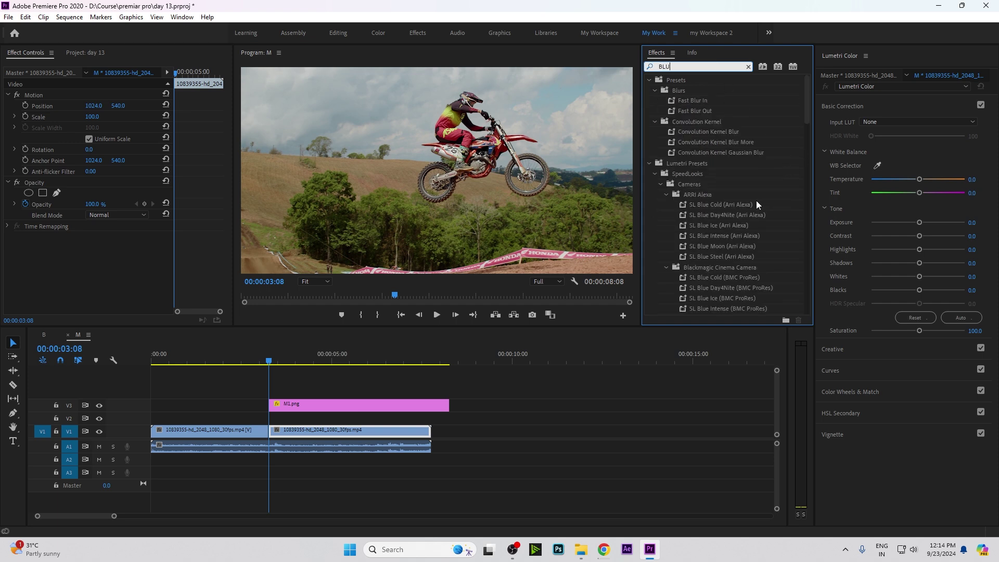
text(R)
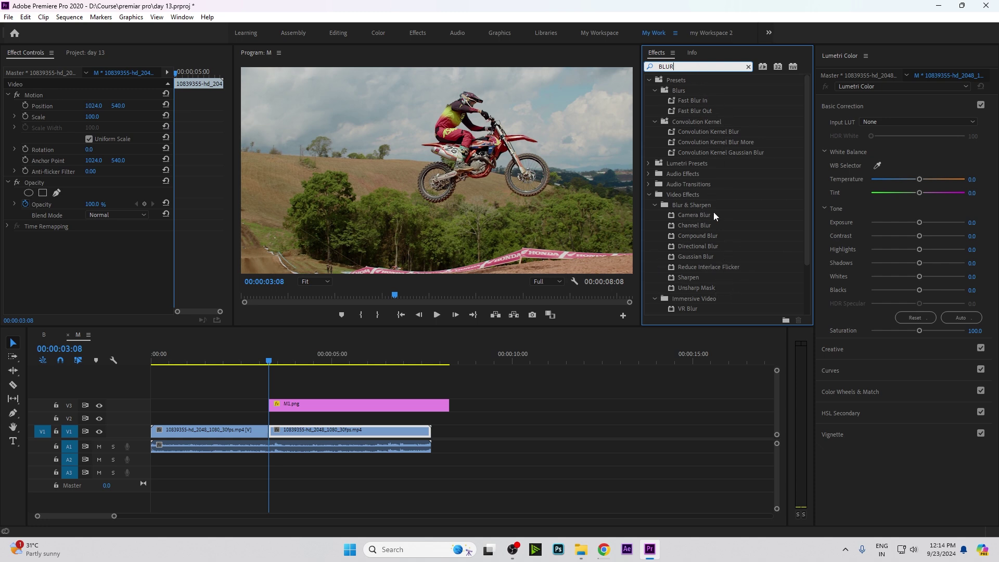
scroll(715, 260, down, 2)
click(700, 207)
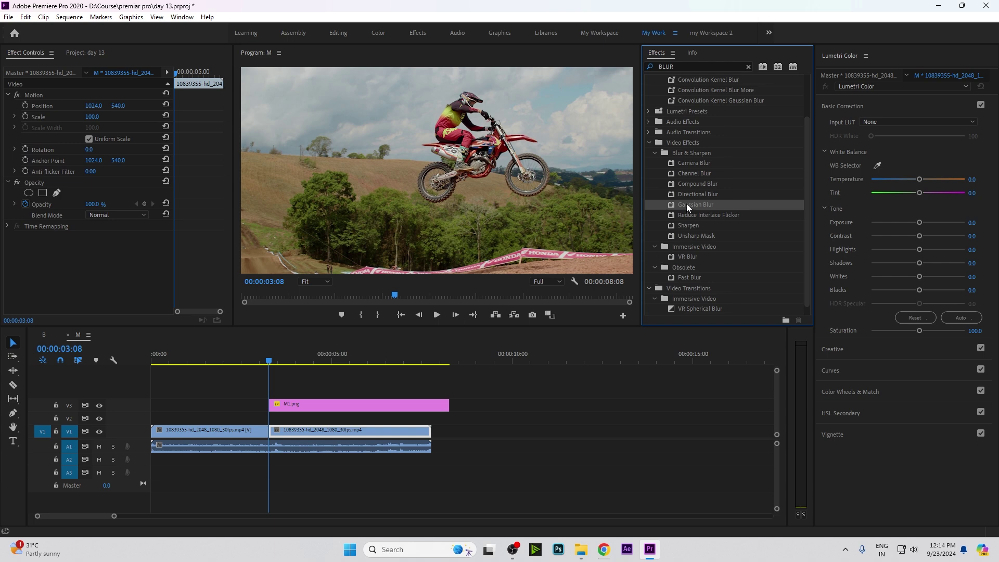
drag(687, 206, 304, 435)
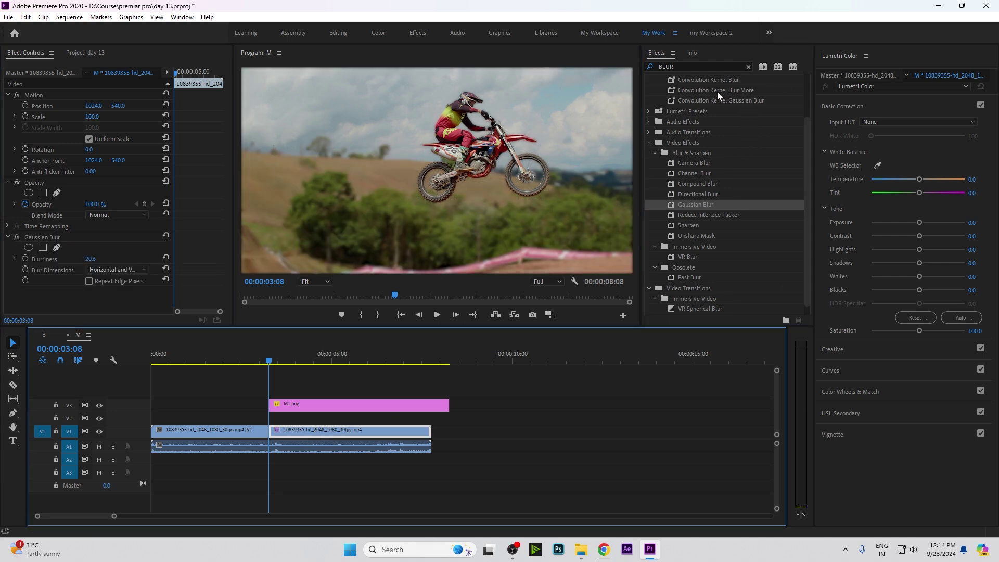
Lower the background's Lumetri saturation to about 25.4 and preview the result.
drag(918, 330, 859, 326)
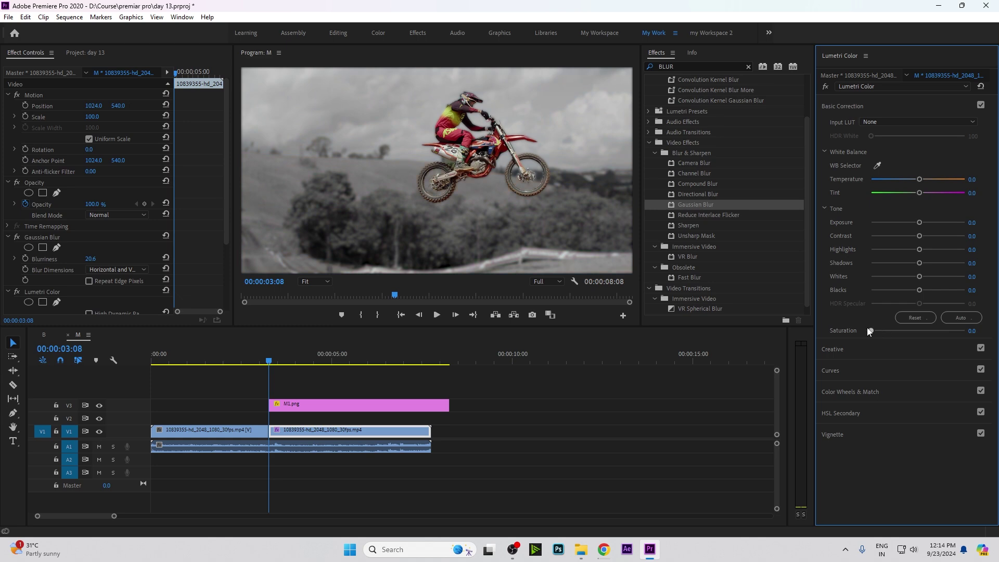
click(264, 382)
key(j)
key(space)
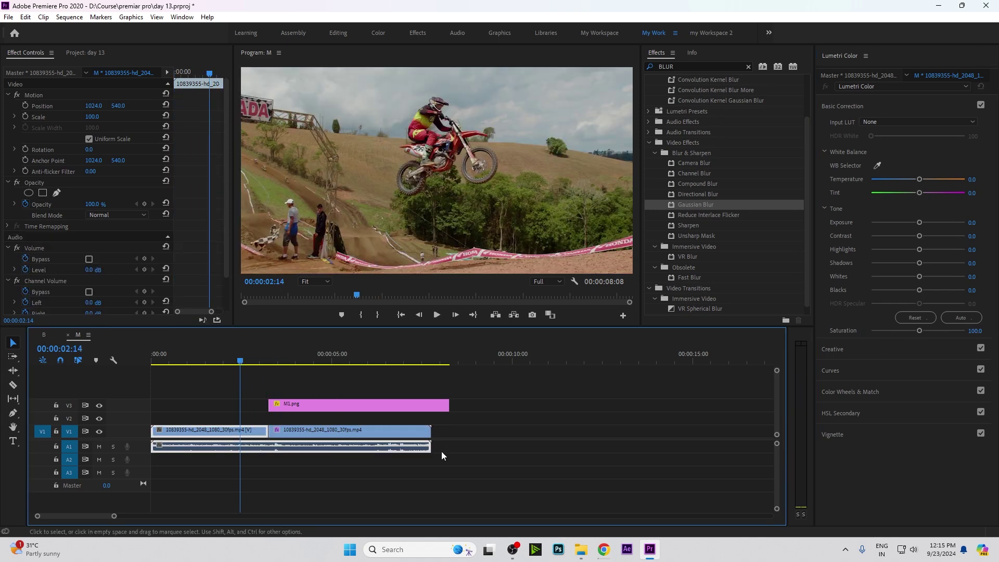
key(space)
key(space)
drag(881, 331, 877, 331)
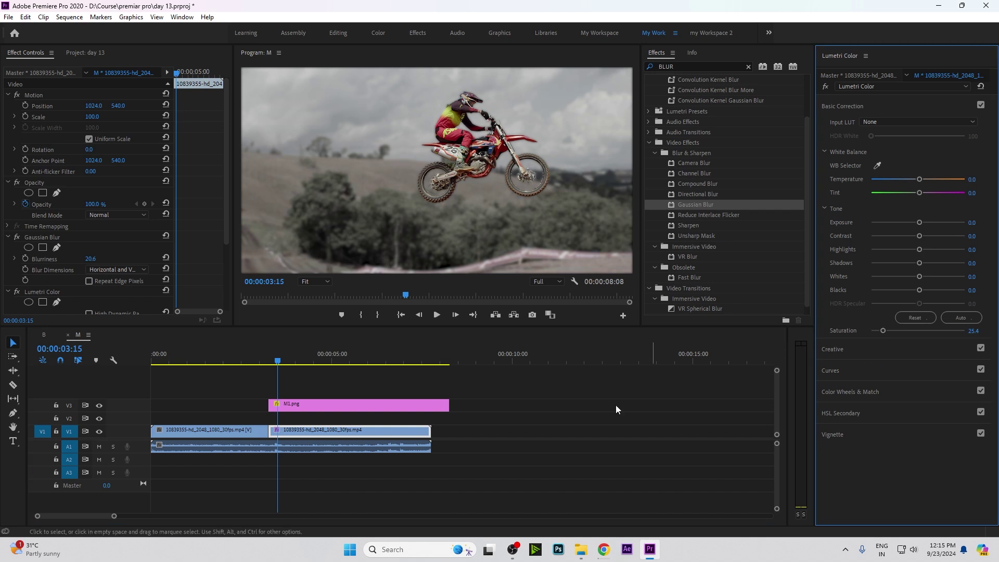
Keyframe the M1.png cutout's scale from 200 to 208.6 with an Ease In keyframe at 3:08.
click(269, 359)
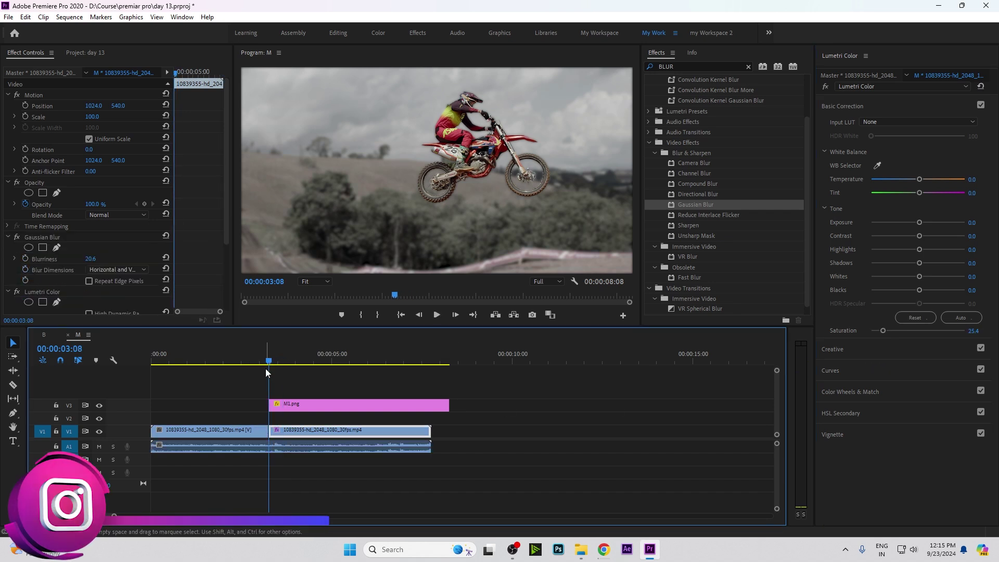
click(293, 405)
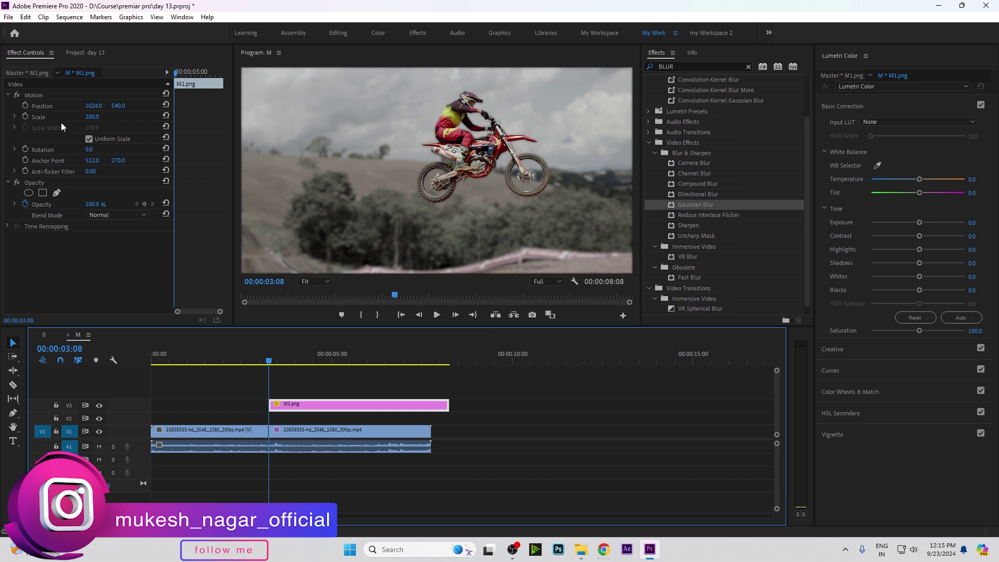
click(25, 116)
key(space)
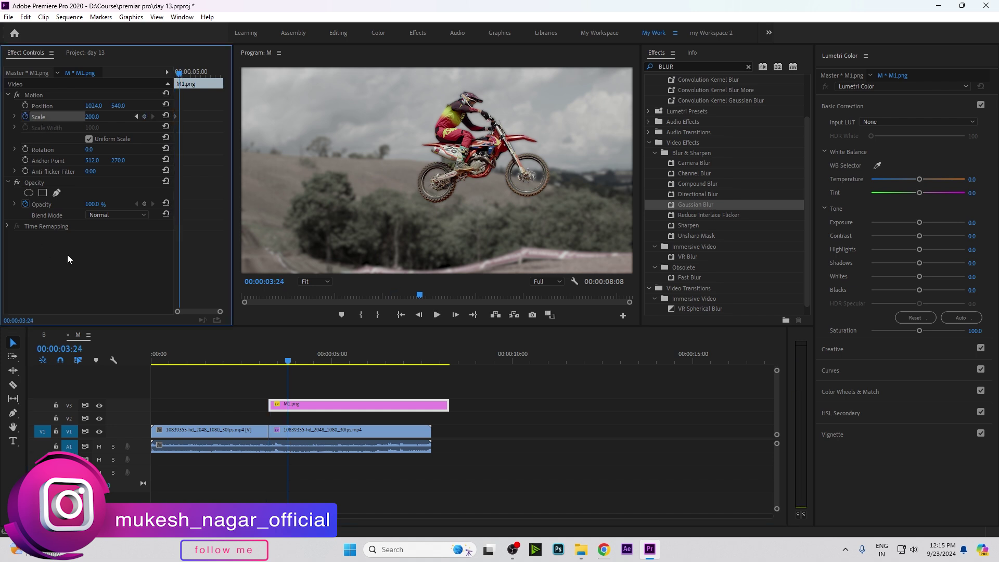
drag(92, 117, 191, 115)
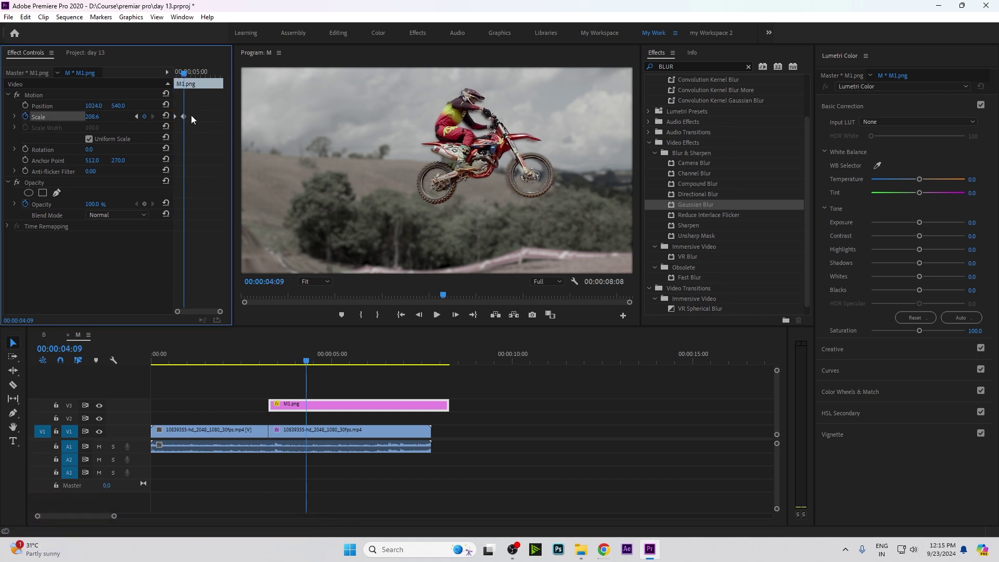
right_click(182, 117)
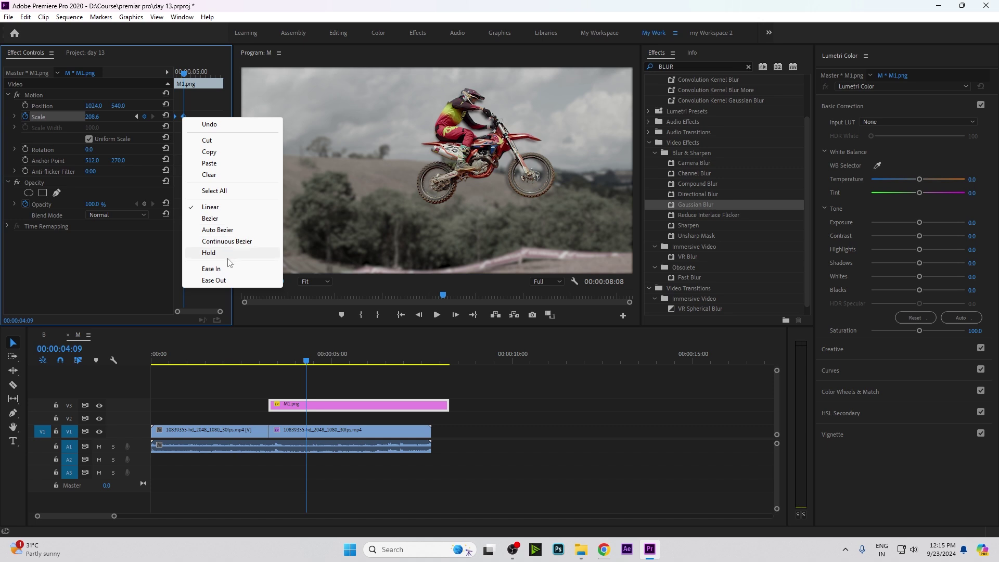
click(226, 269)
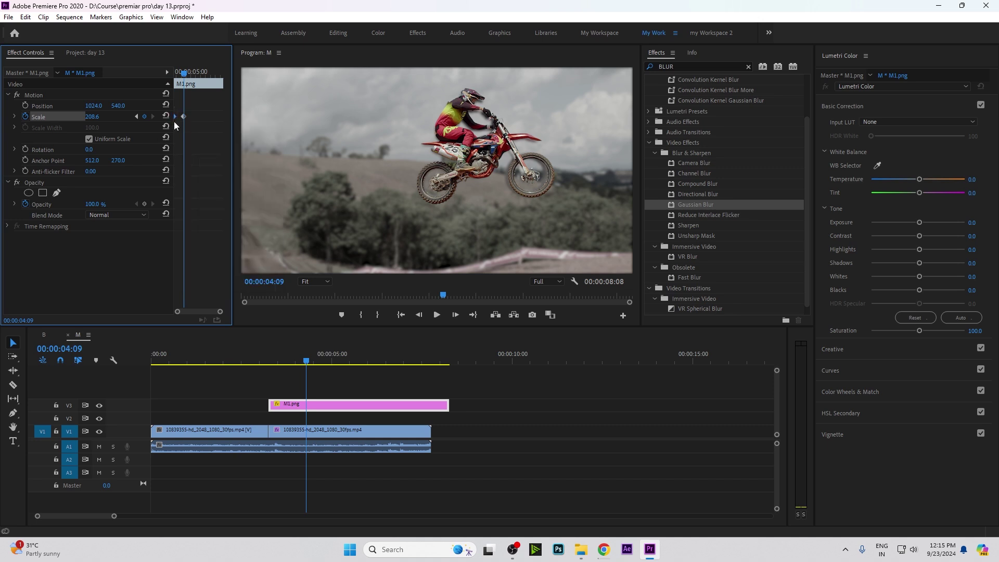
click(322, 422)
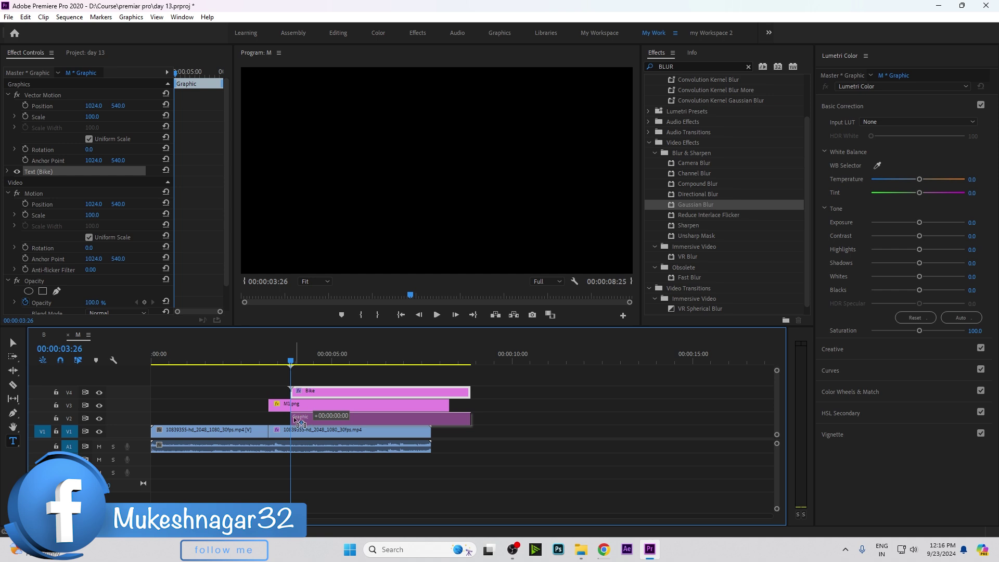
Move the Bike title to V2 and set it in BadaBoom BB at size 336.
drag(314, 406, 293, 419)
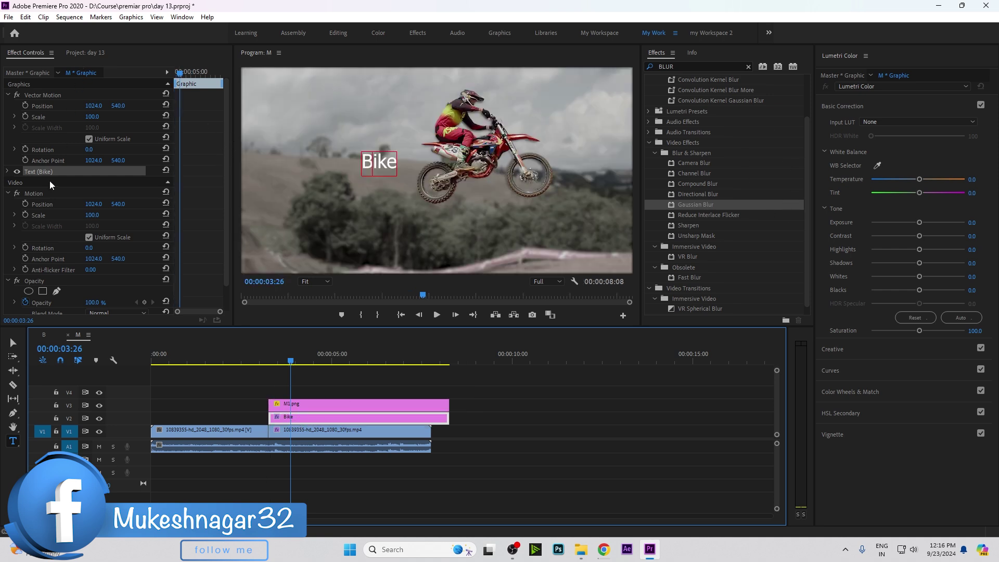
click(7, 171)
click(96, 206)
click(52, 224)
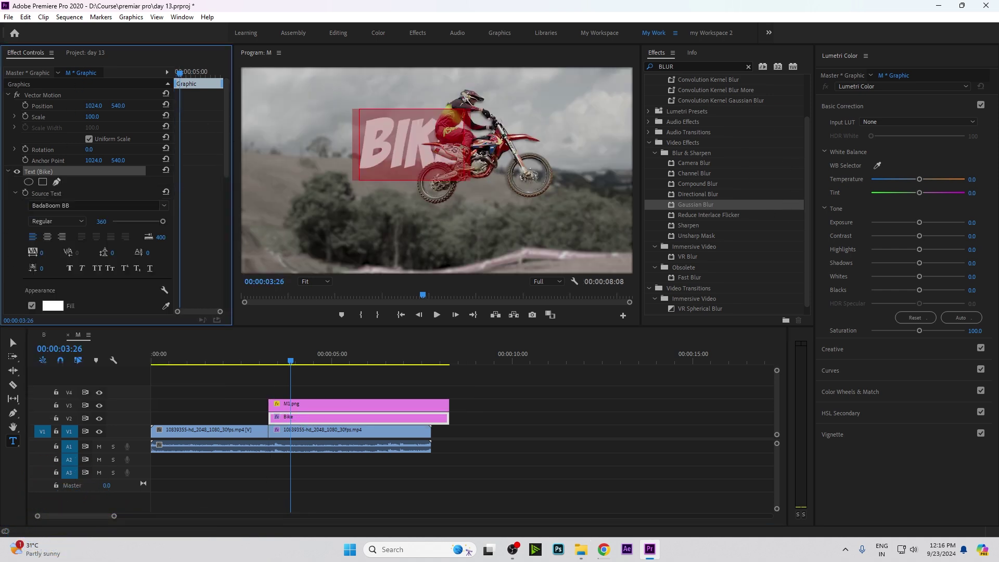
drag(163, 221, 159, 221)
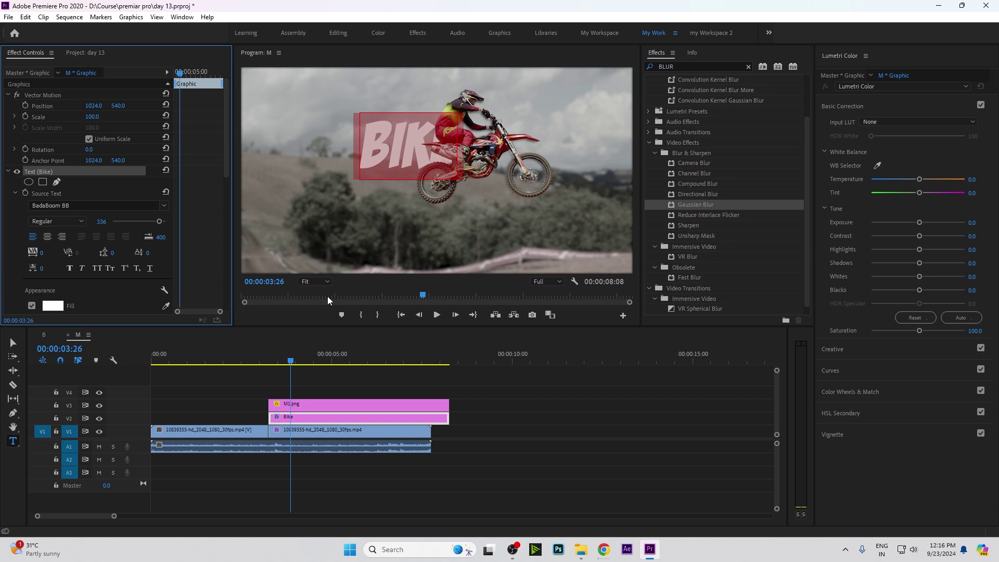
Undo an accidental title move and place the text cursor before BIKE.
click(336, 397)
drag(311, 417, 307, 391)
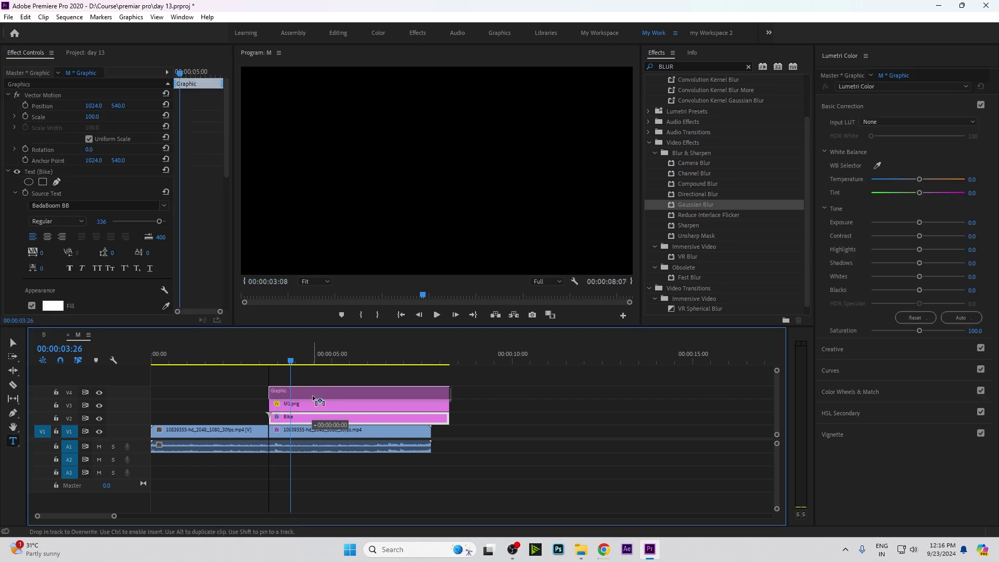
key(c)
key(ctrl+z)
key(t)
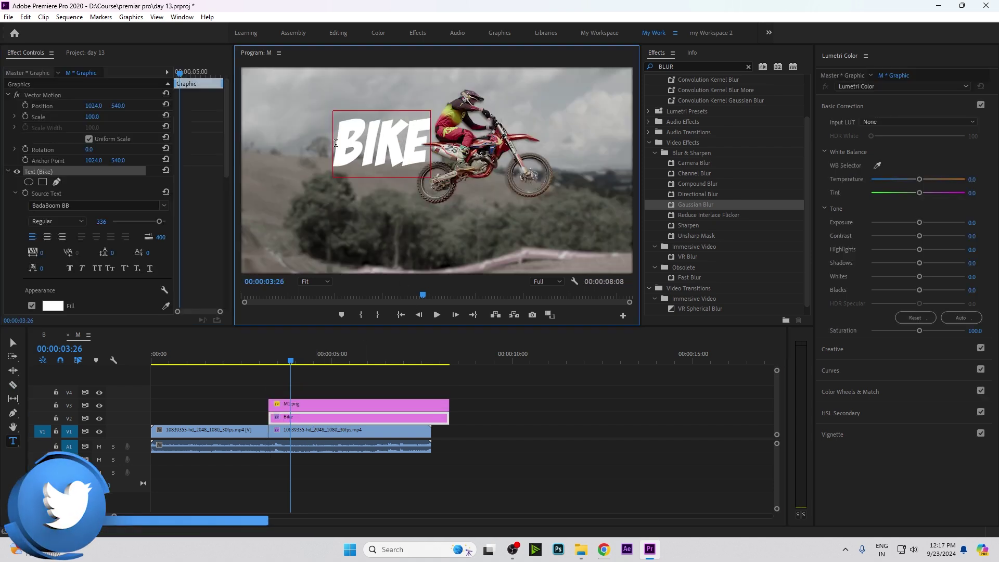
double_click(403, 142)
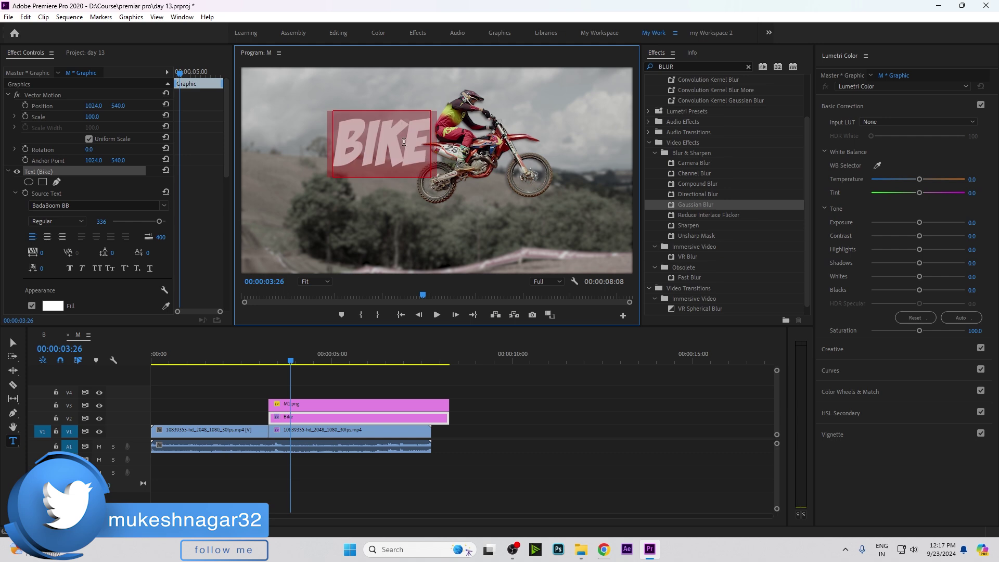
click(403, 142)
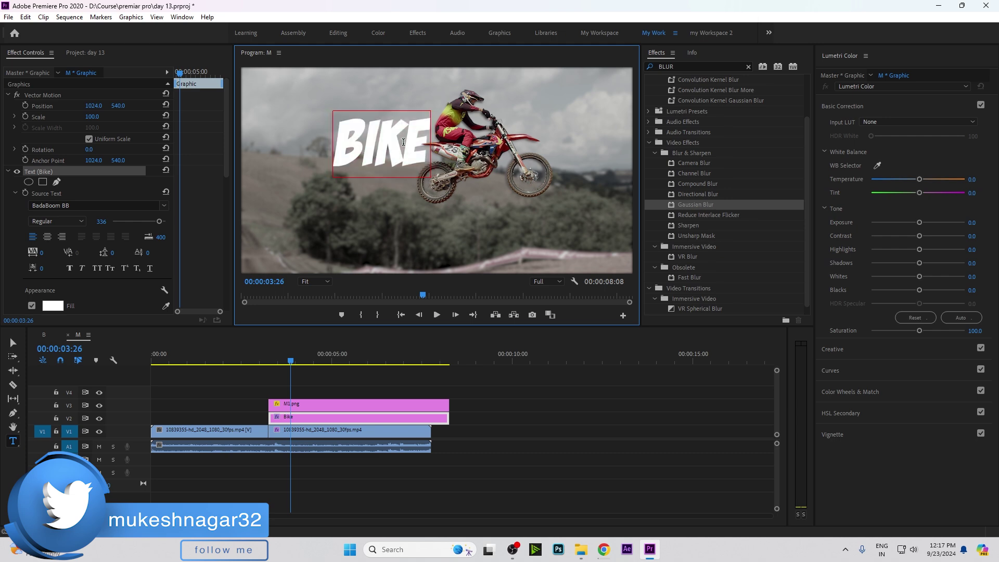
Search Google for 'moto bike' in Chrome, then return to Premiere.
key(alt+Tab)
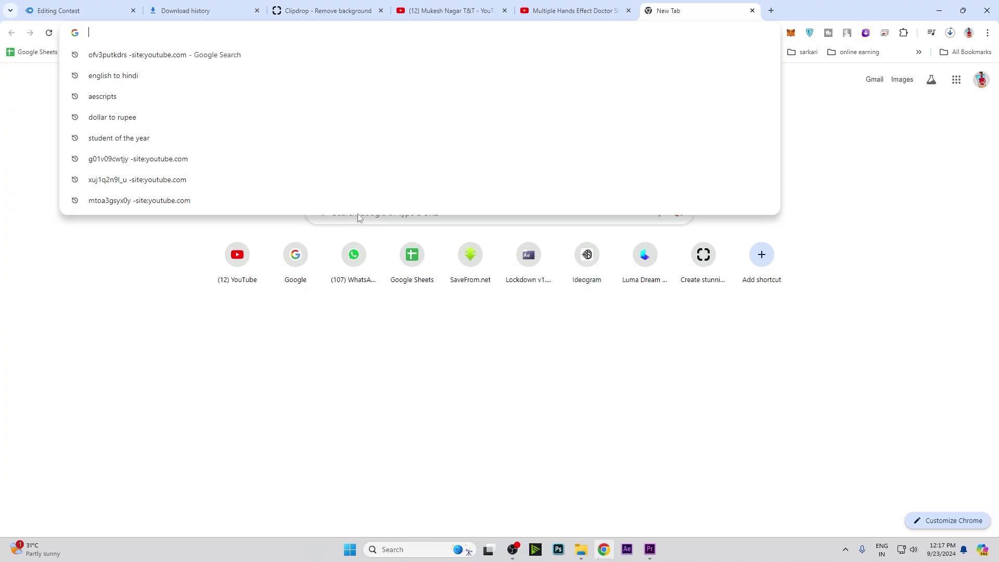
click(357, 218)
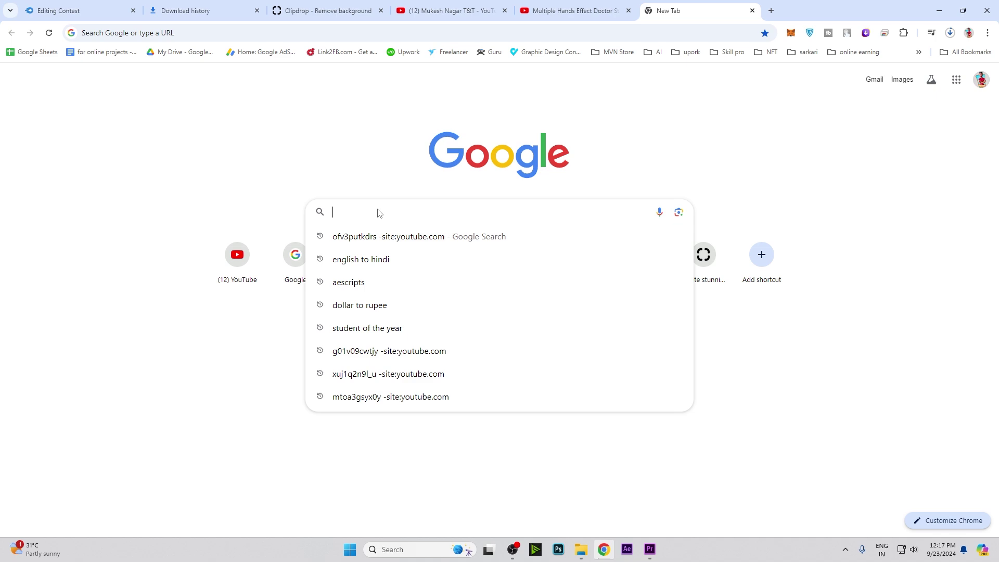
text(moto)
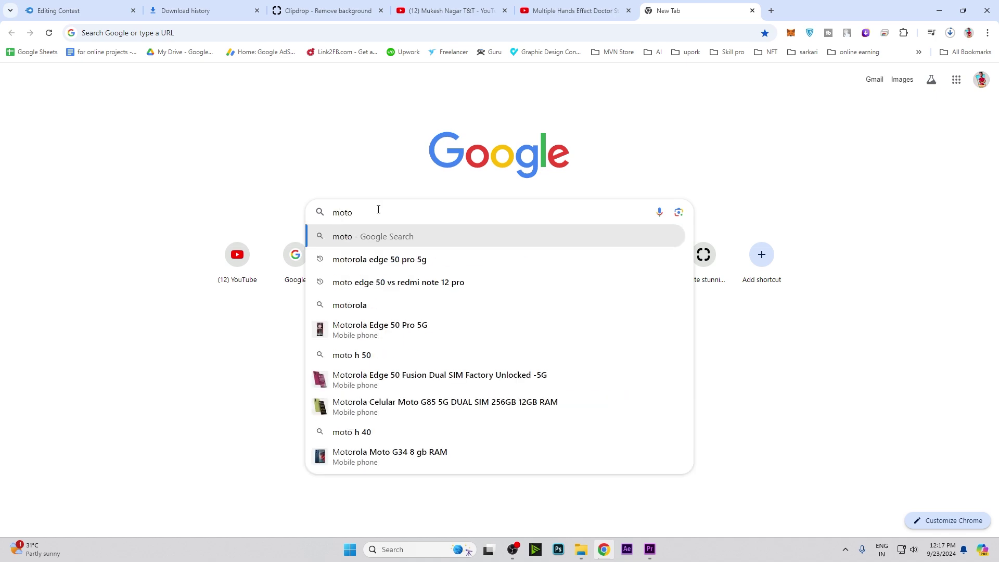
text( bike)
key(Return)
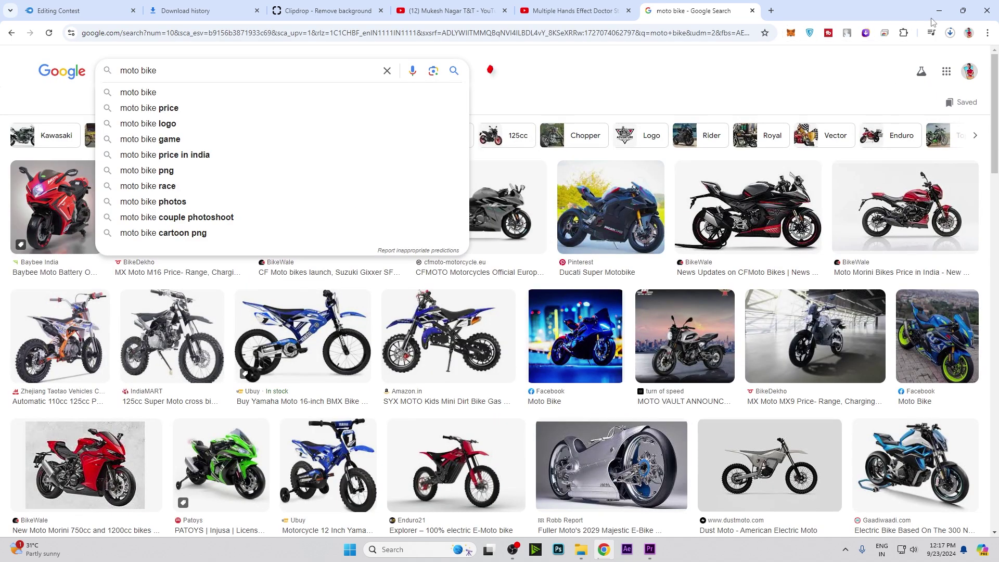
key(alt+Tab)
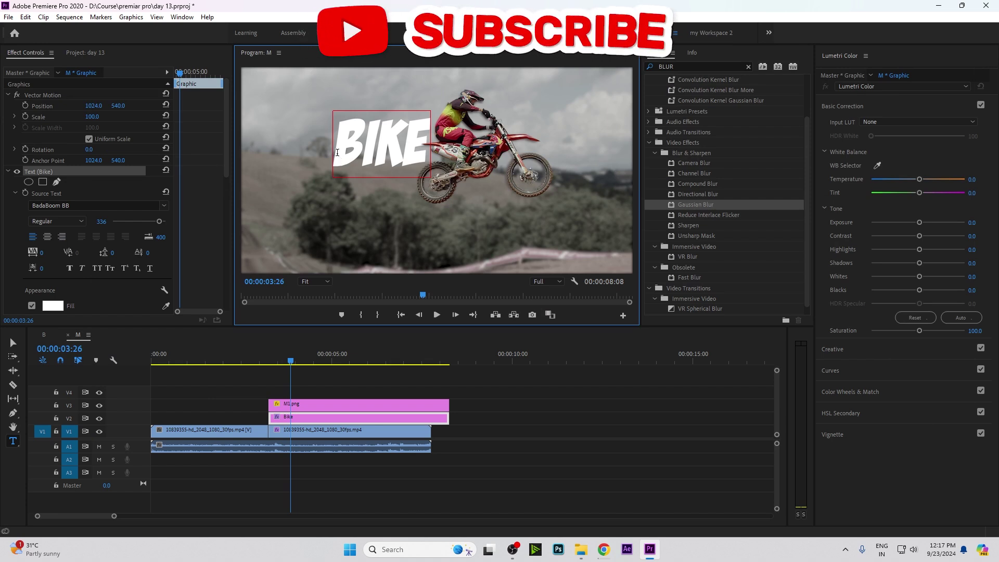
Change the title text to 'MOTO BIKE' and nudge it upward.
text(Moto)
click(13, 342)
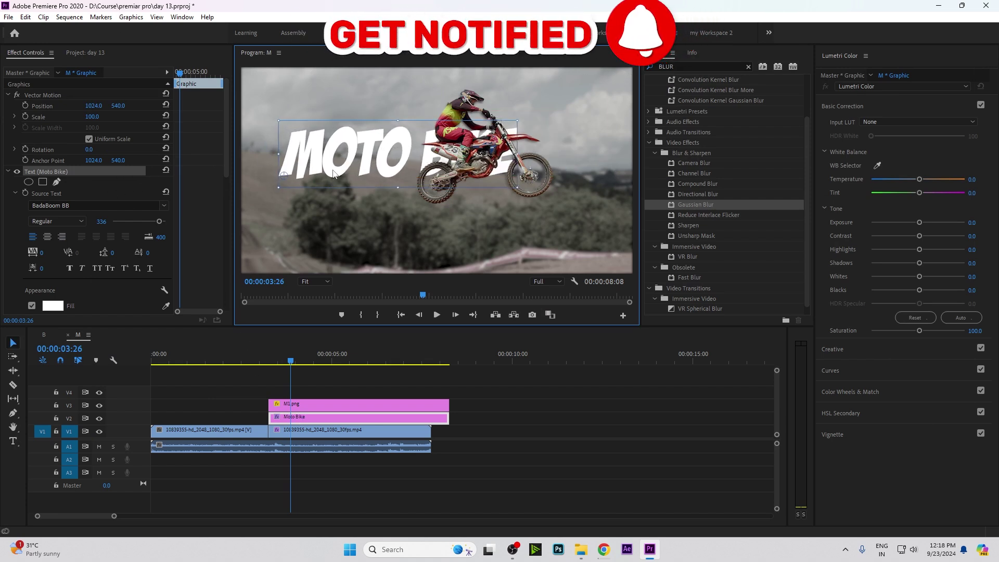
mouse_move(337, 171)
mouse_down()
mouse_move(385, 155)
mouse_move(365, 148)
mouse_up()
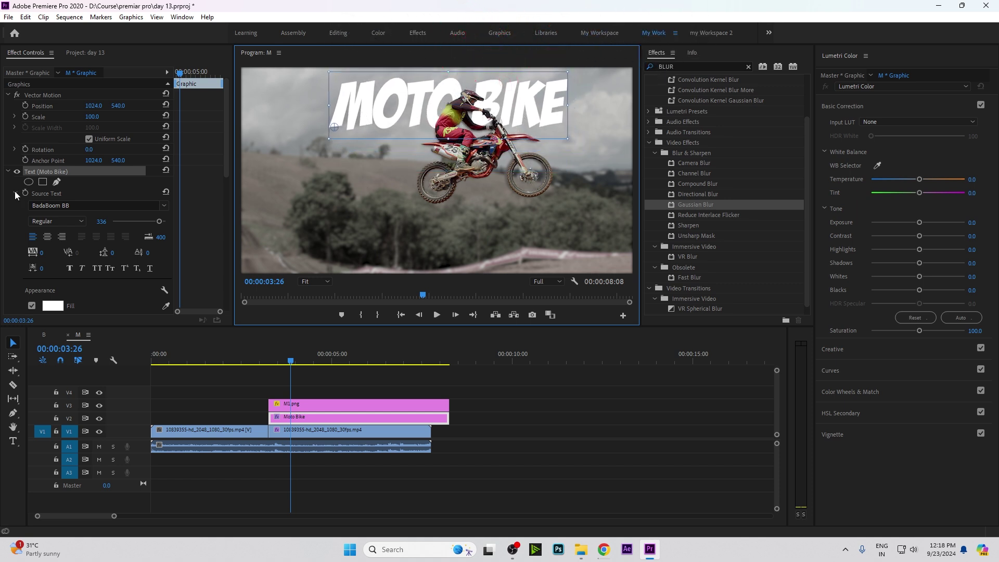
Rotate the title to -10° and move the rider cutout to V4 above it.
drag(89, 150, 84, 149)
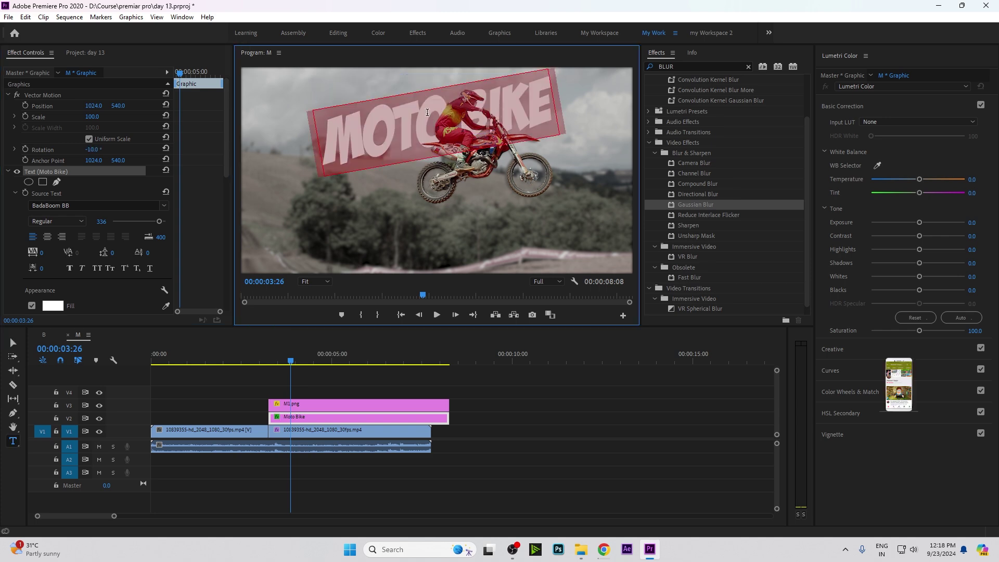
click(271, 359)
drag(285, 400, 271, 364)
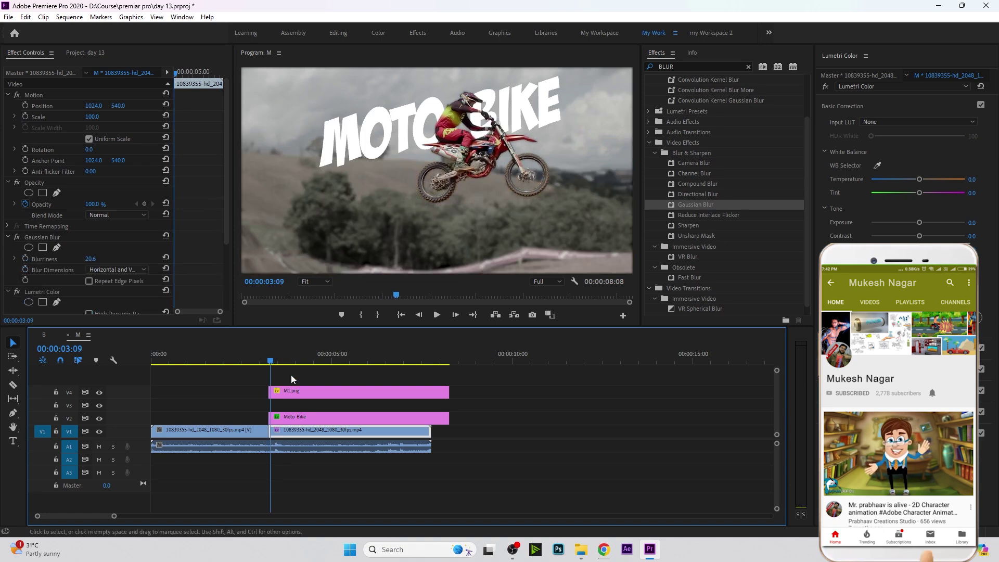
Save the ink splatter image as Ink-Splatter-PNG-Images.png in prectice and drag it into Premiere.
click(603, 548)
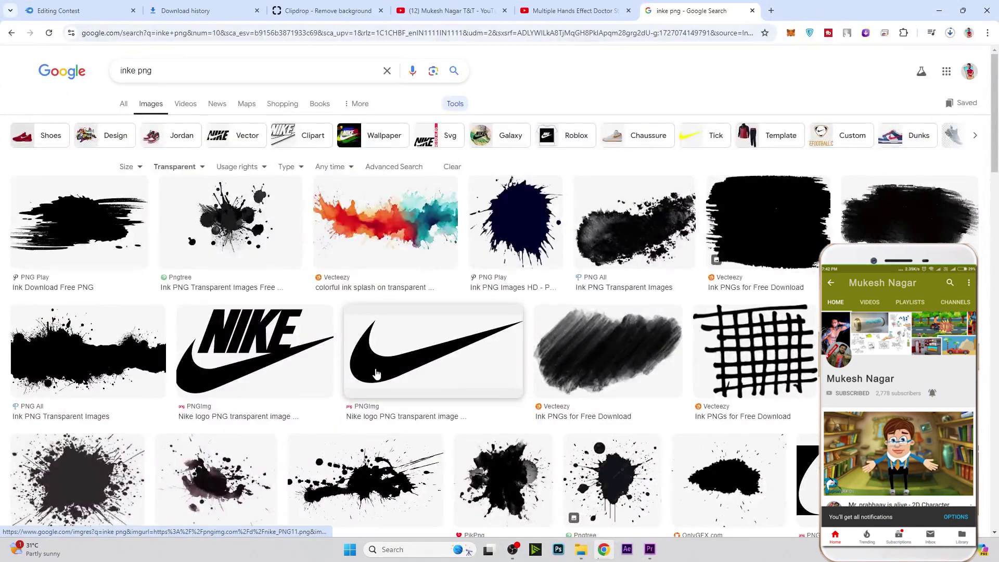
click(364, 473)
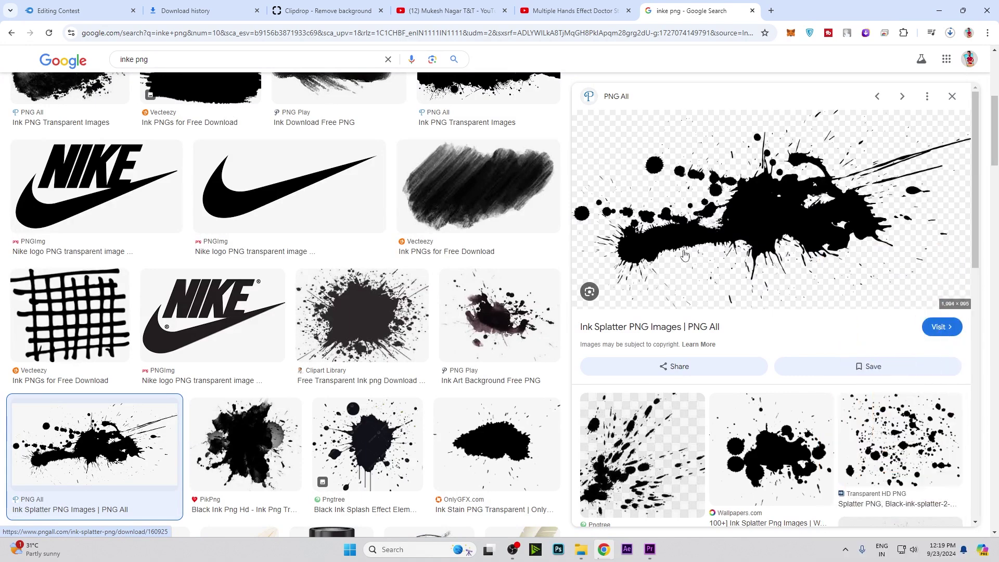
right_click(770, 221)
click(800, 349)
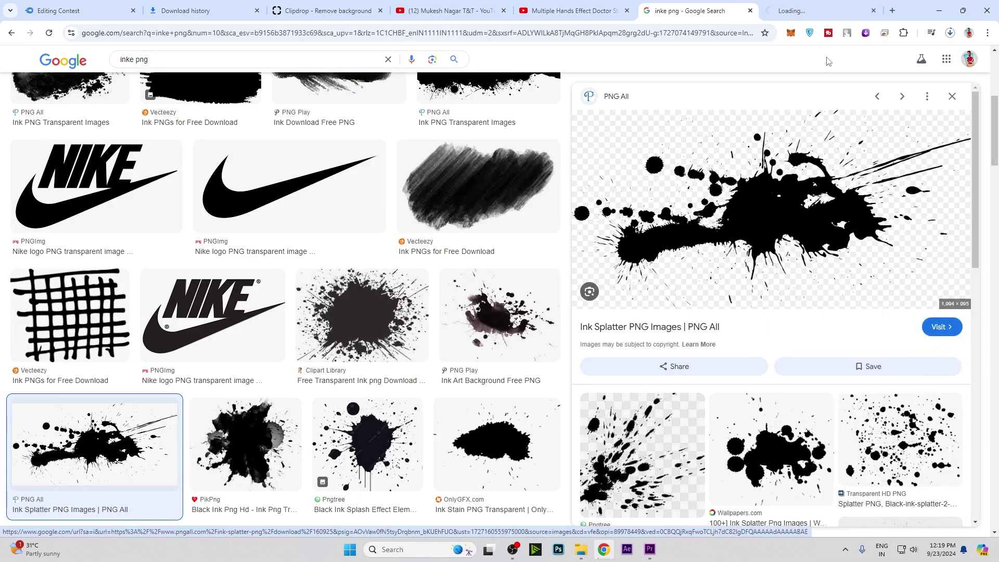
click(801, 10)
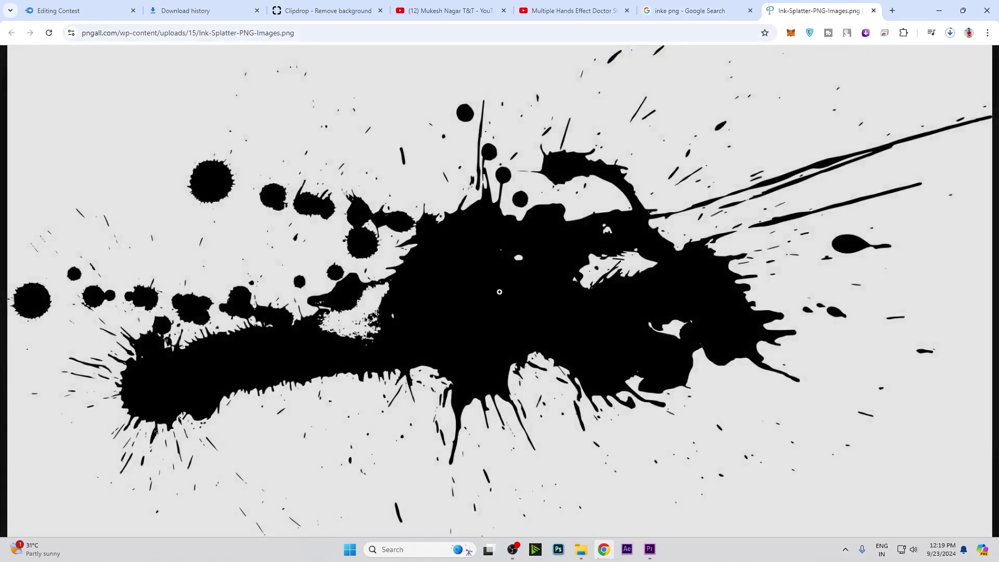
right_click(498, 291)
click(516, 317)
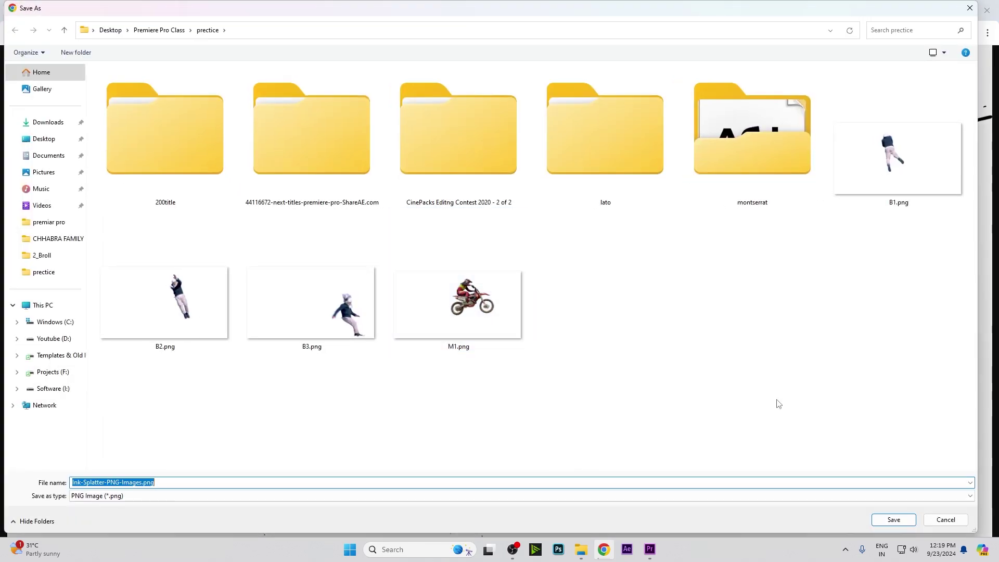
click(894, 519)
mouse_move(863, 124)
mouse_down()
mouse_move(644, 542)
mouse_move(294, 418)
mouse_up()
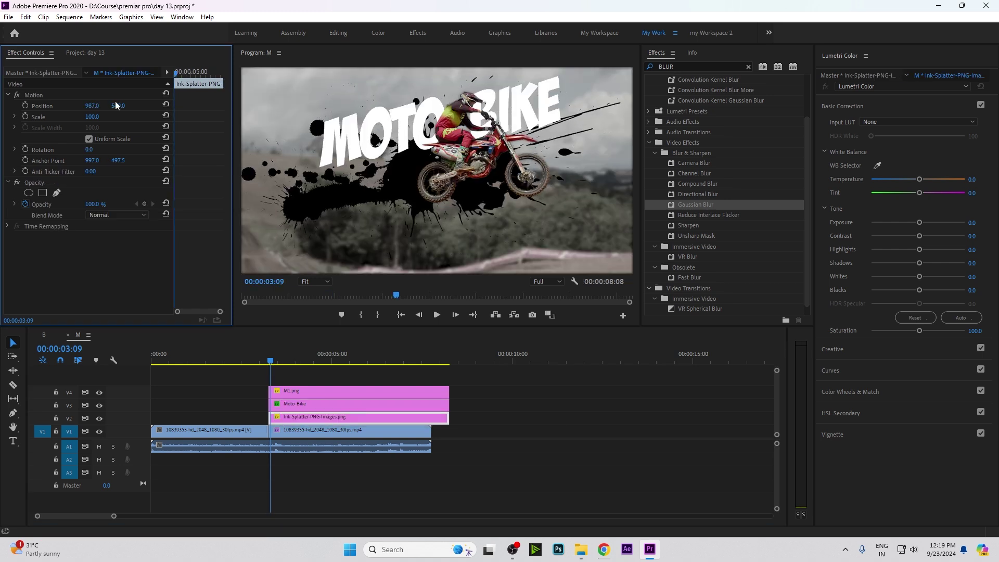
Shift the ink splatter to position 1035, 442 behind the MOTO BIKE title.
drag(390, 228, 392, 208)
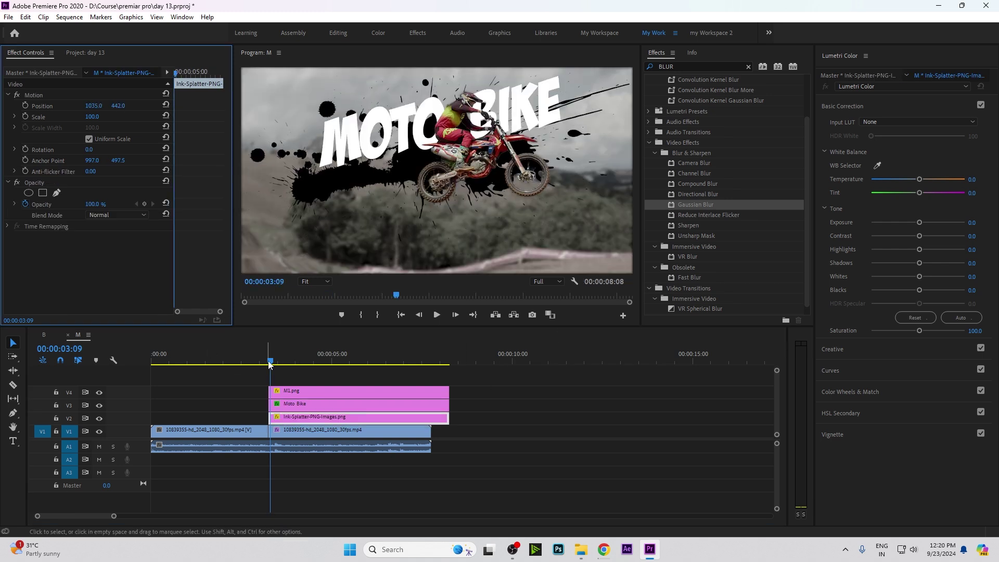
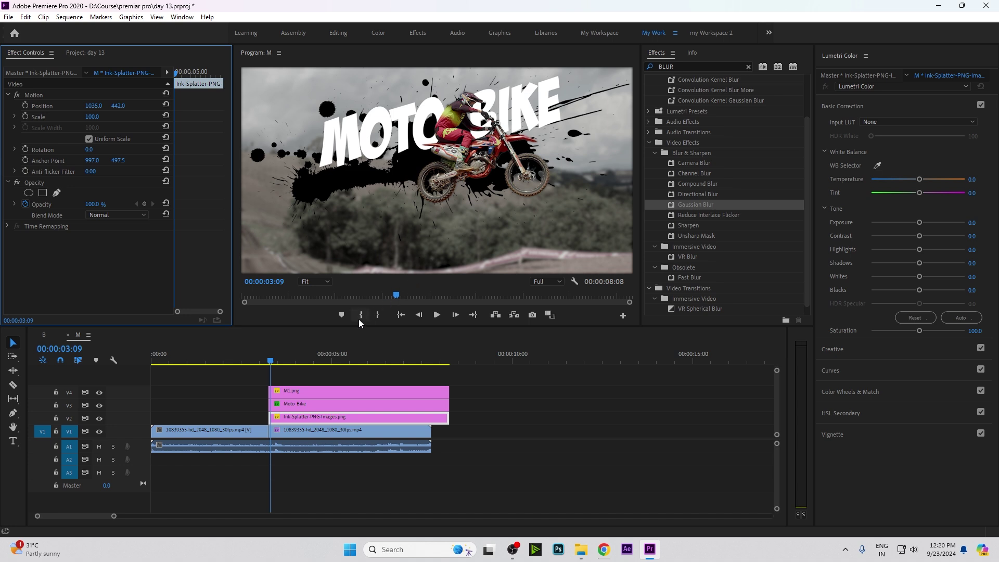
Give the MOTO BIKE title a red stroke of width 18 and a yellow-green fill sampled from the rider's jersey.
click(315, 404)
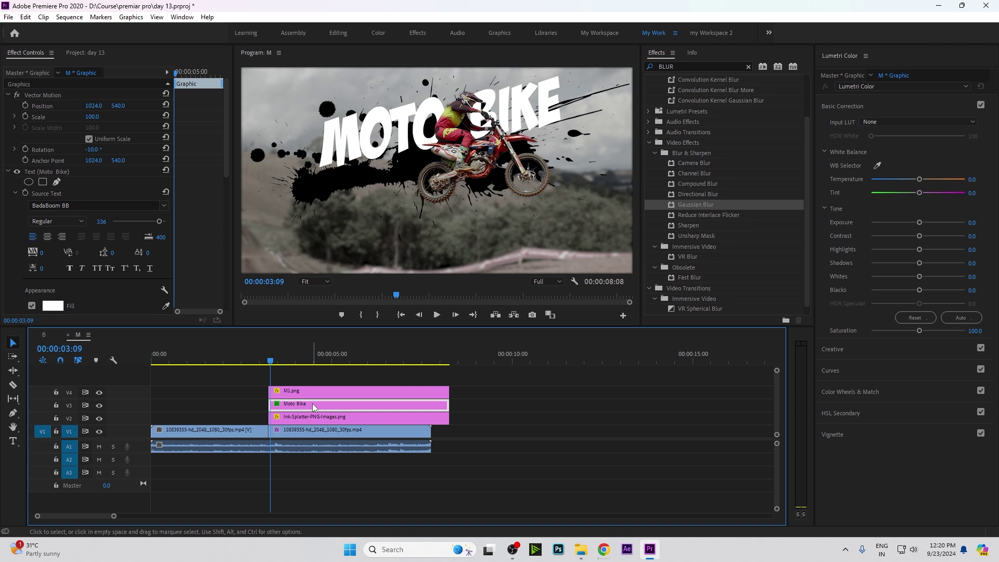
drag(226, 171, 227, 224)
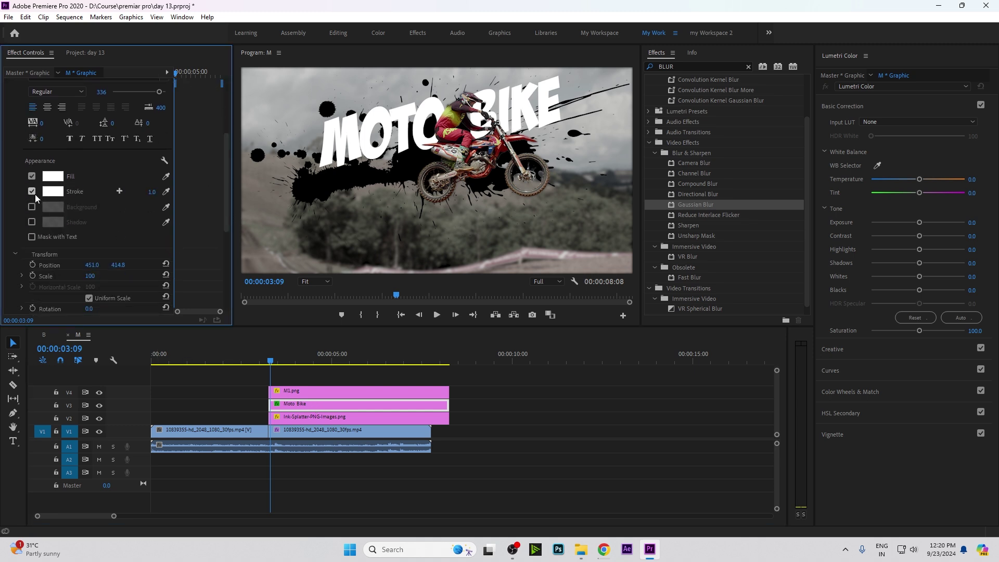
click(31, 191)
drag(150, 191, 152, 191)
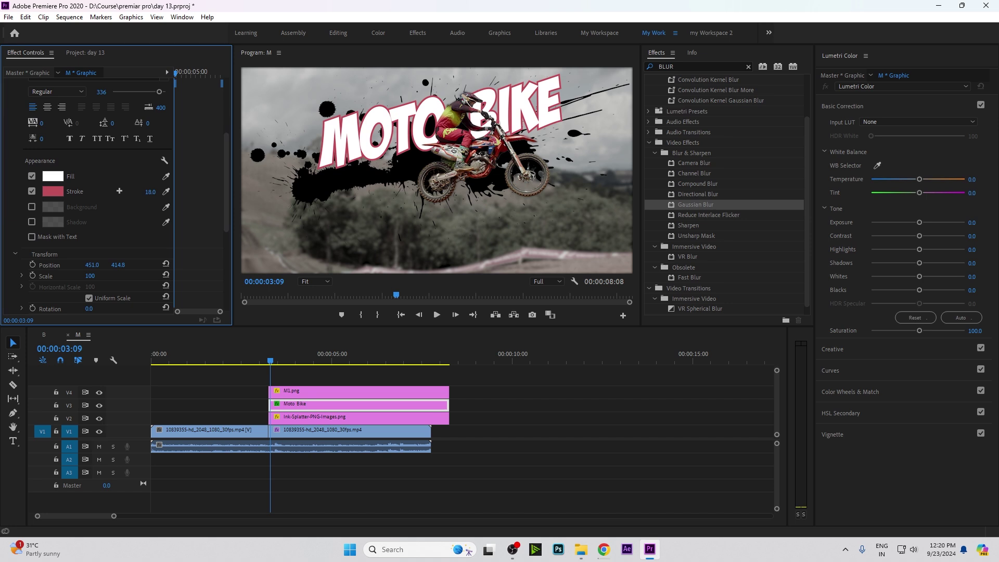
click(166, 177)
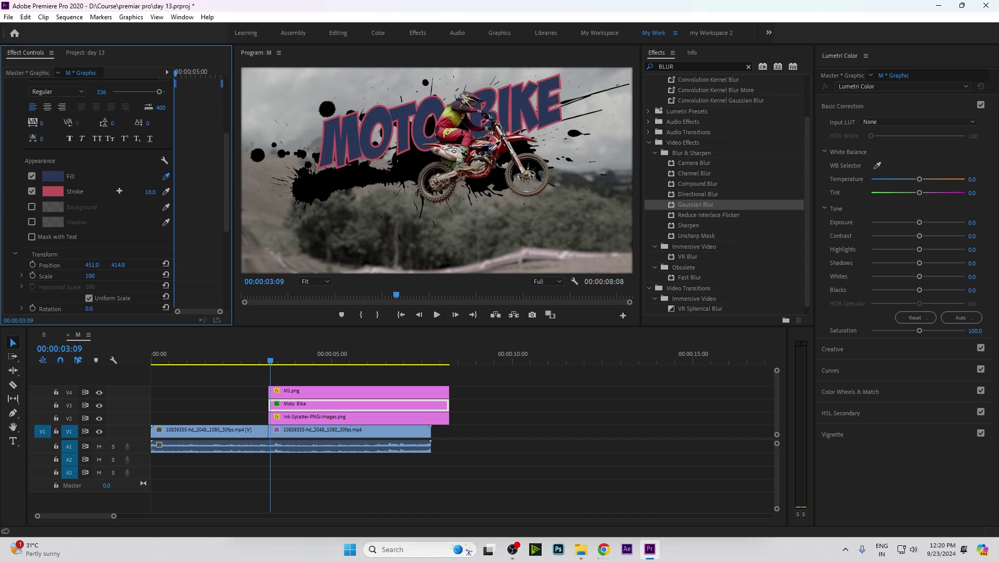
click(460, 114)
Apply Drop Shadow to the MOTO BIKE title and adjust its opacity and distance.
double_click(698, 64)
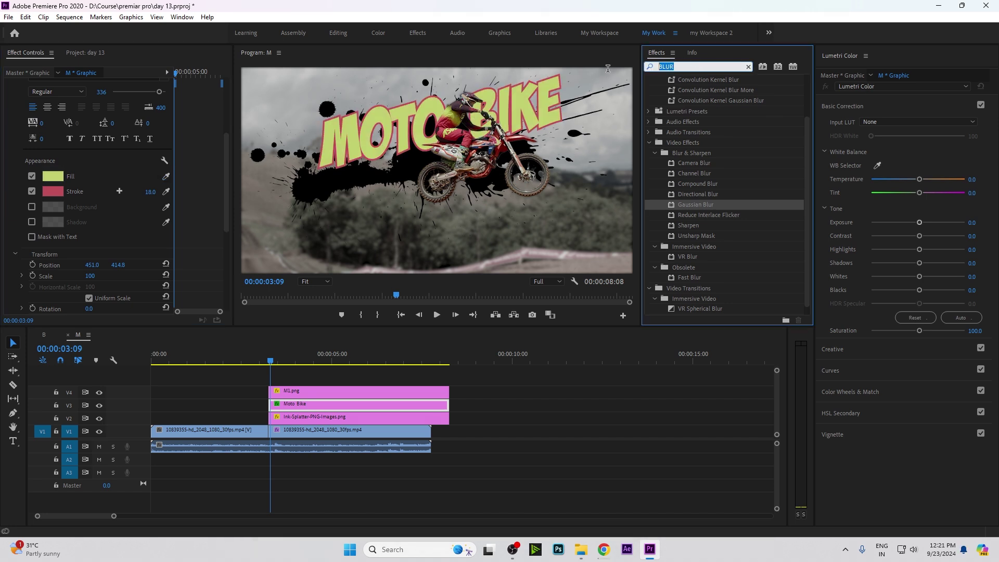
text(drop)
double_click(695, 162)
drag(88, 134, 90, 156)
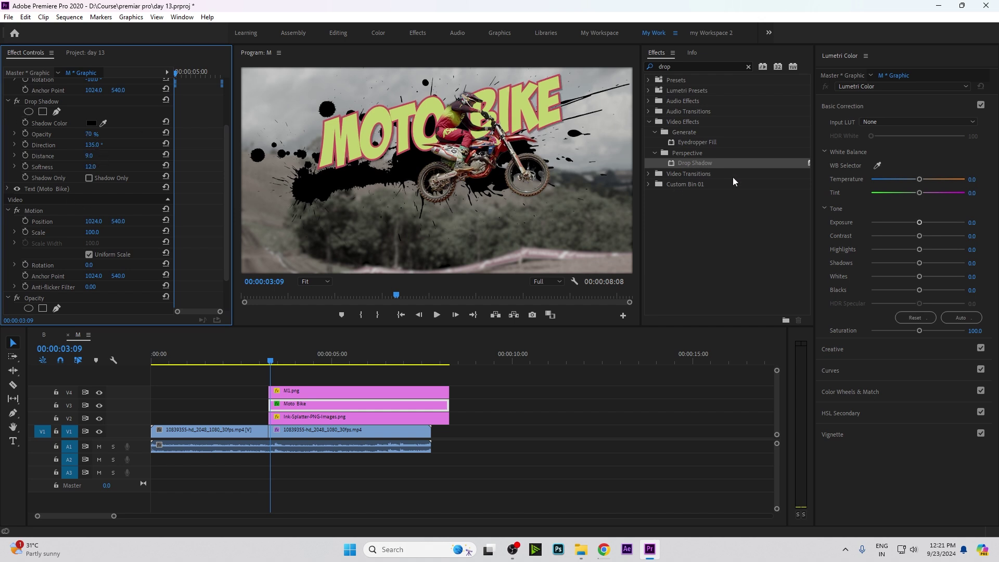
Compare the title with and without its drop shadow, then set the shadow softness to 20.
click(16, 103)
click(17, 104)
click(16, 104)
click(17, 104)
click(16, 104)
click(16, 104)
drag(90, 166, 86, 156)
Find Drop Shadow in the Effects search and apply it to the M1.png bike cutout.
click(340, 397)
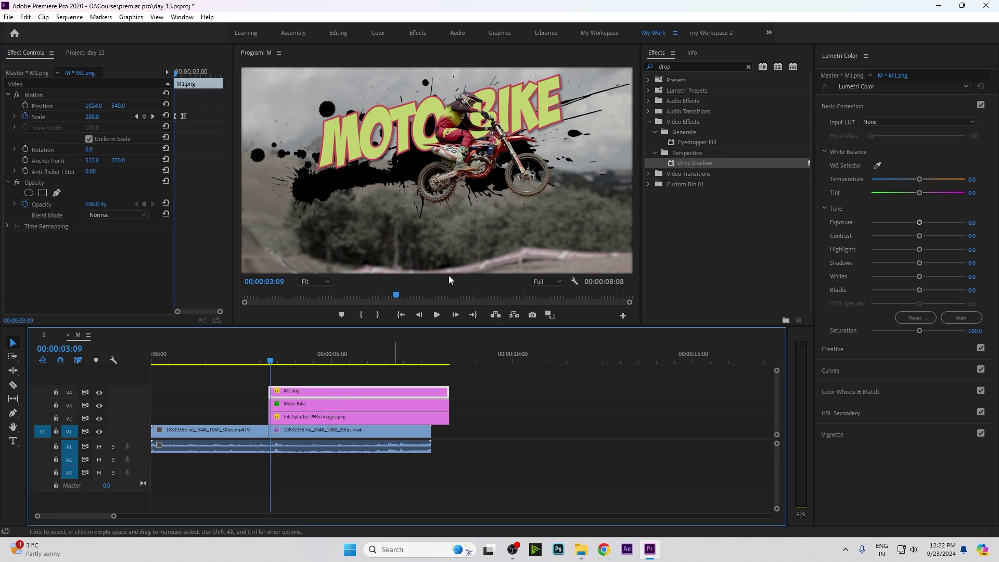
key(shift+7)
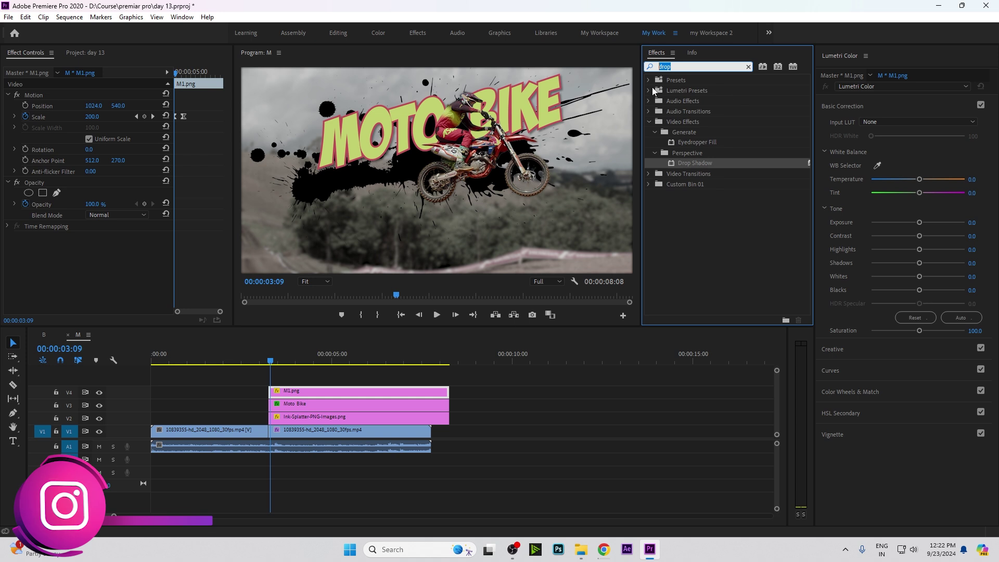
text(sha)
click(687, 65)
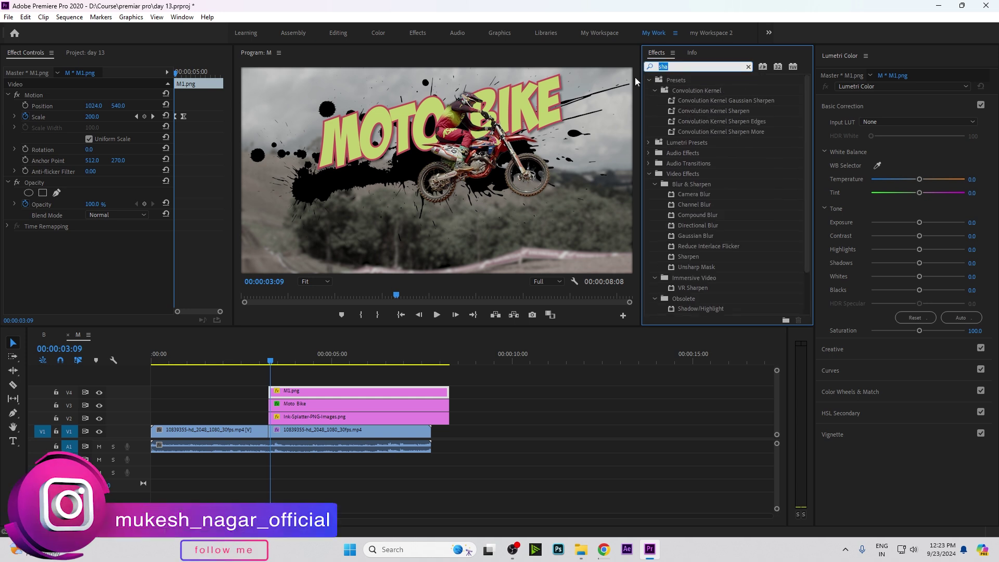
text(dro)
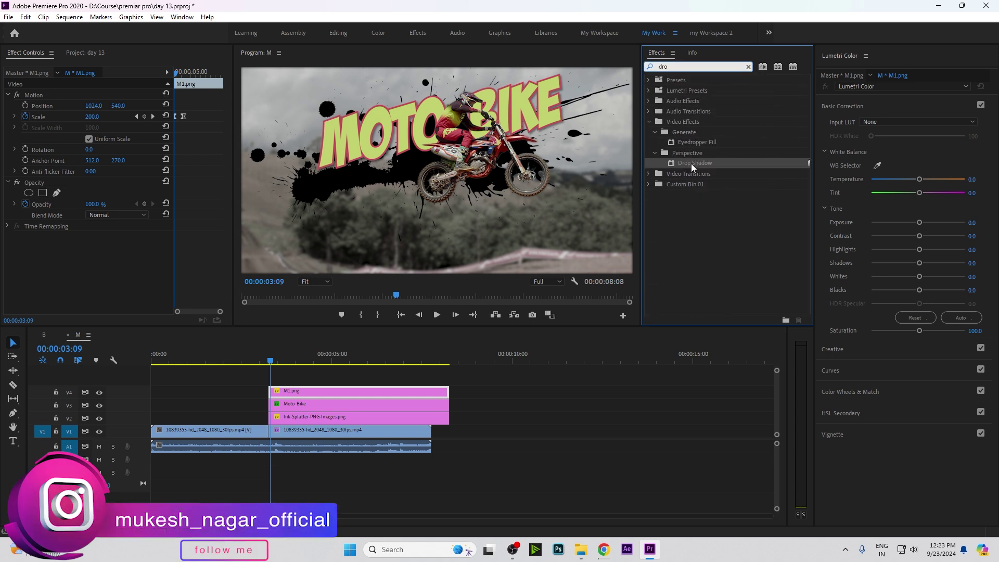
drag(694, 163, 320, 394)
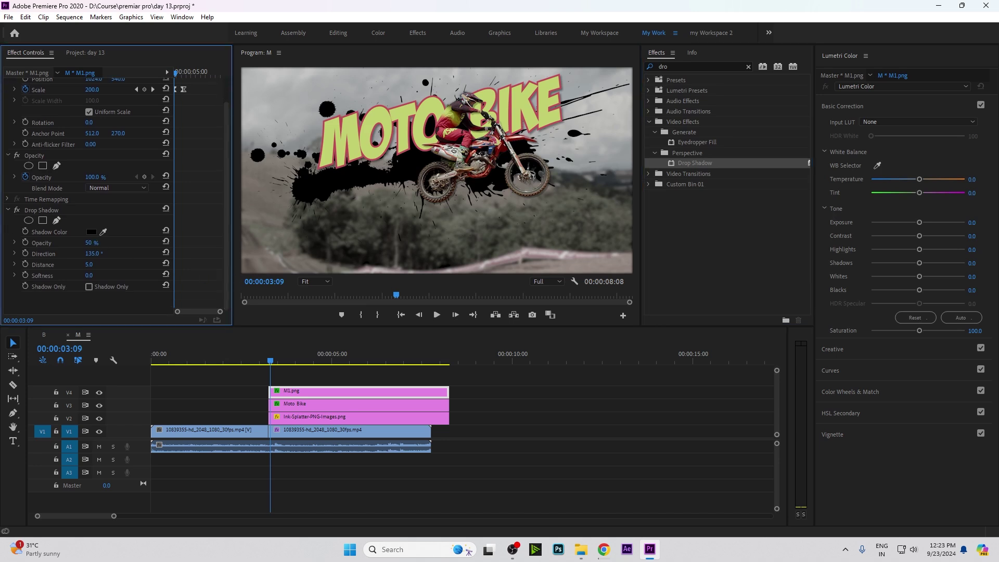
Set the bike's shadow to 100% opacity, white colour and distance 4.5.
drag(90, 243, 99, 242)
click(91, 231)
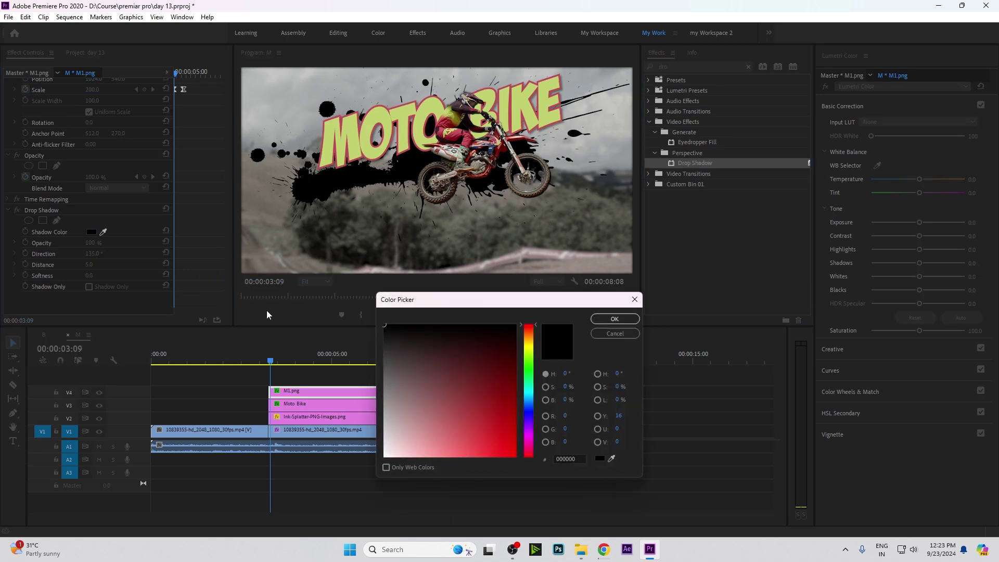
drag(412, 413, 343, 486)
key(Return)
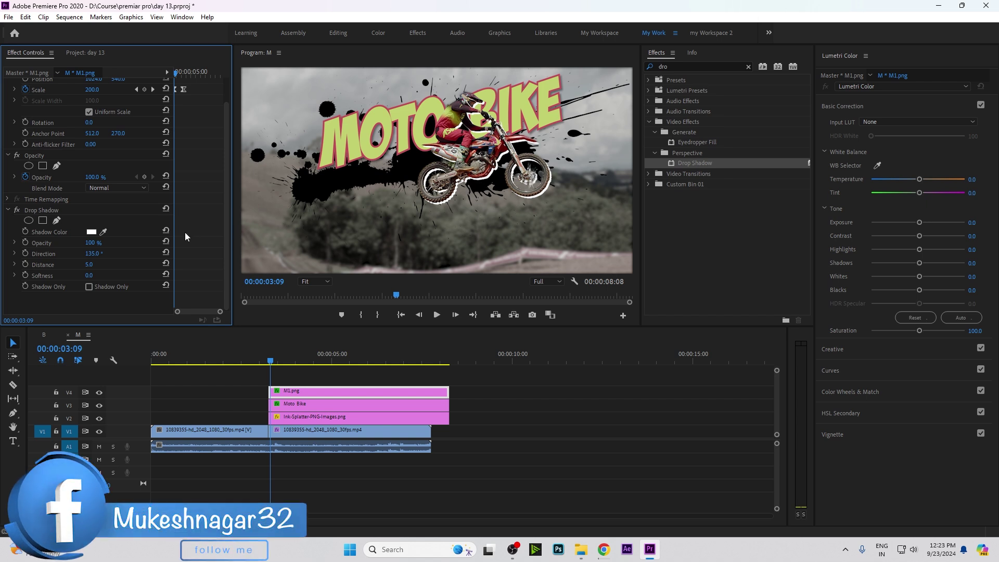
key(ctrl+z)
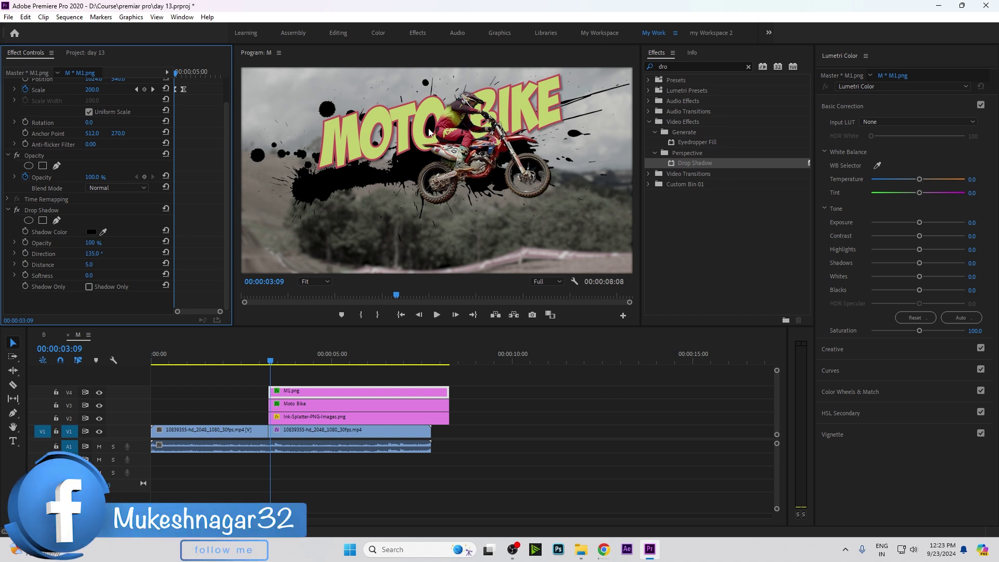
key(ctrl+shift+z)
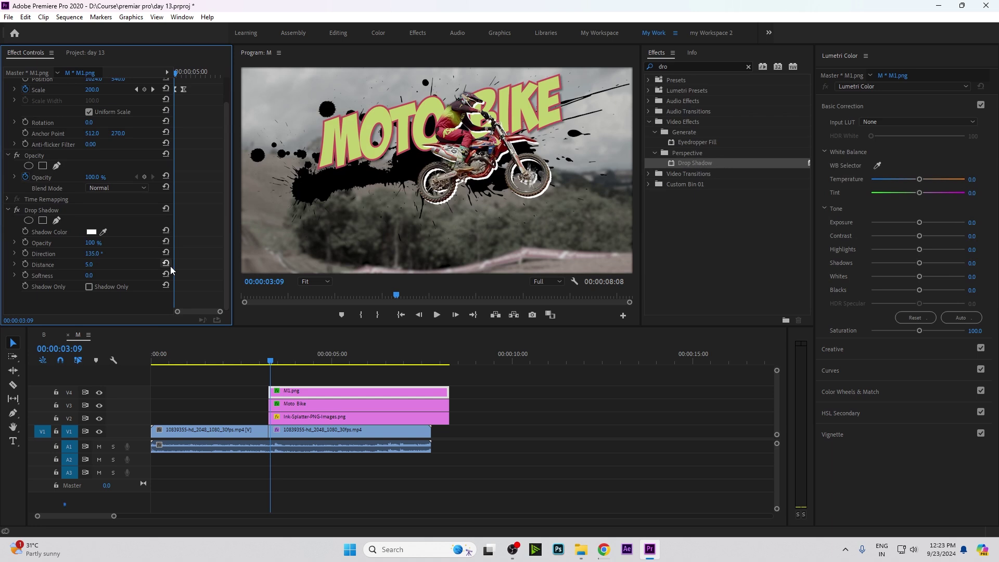
drag(90, 266, 93, 266)
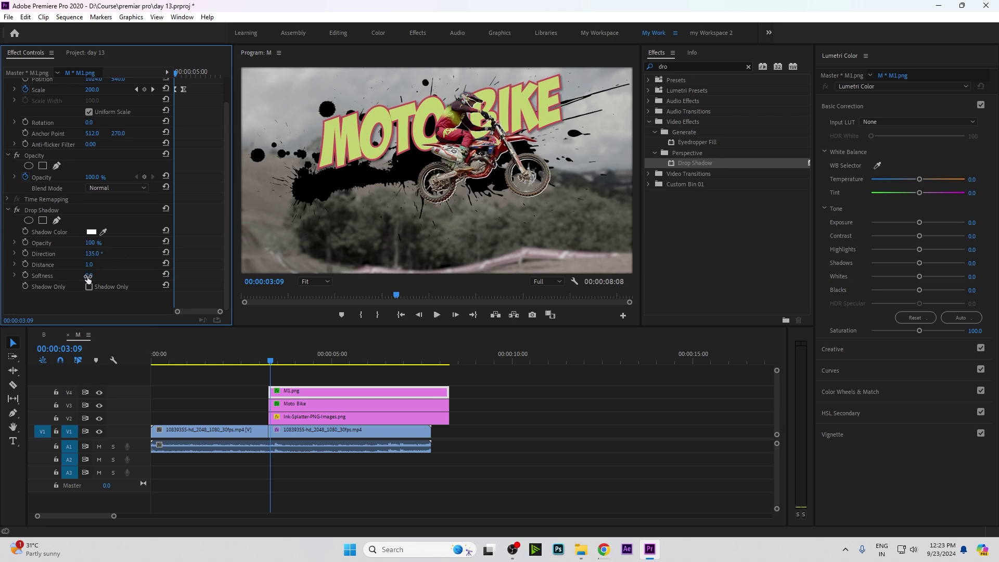
drag(89, 264, 149, 286)
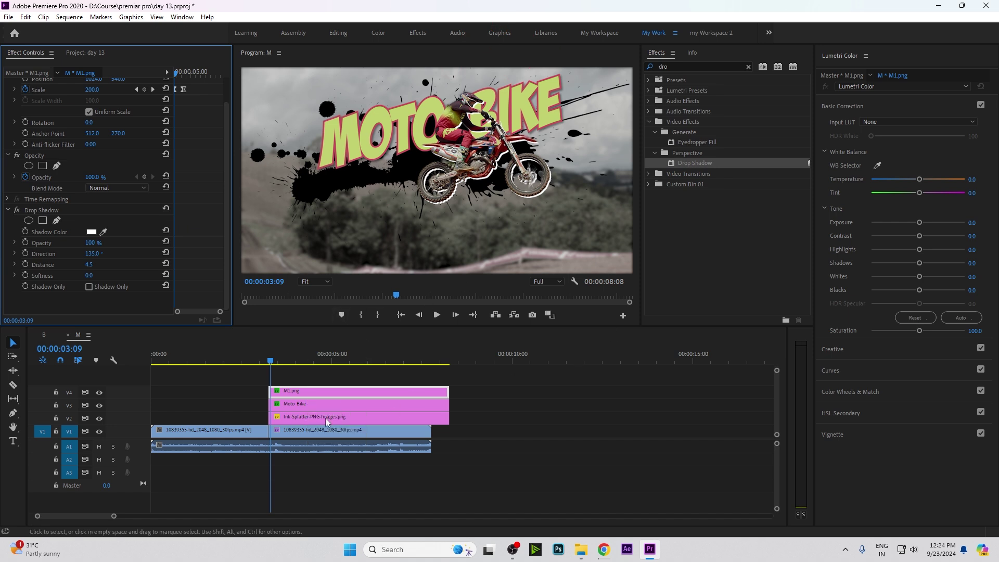
alt+scroll(235, 409, up, 2)
alt+scroll(273, 420, up, 1)
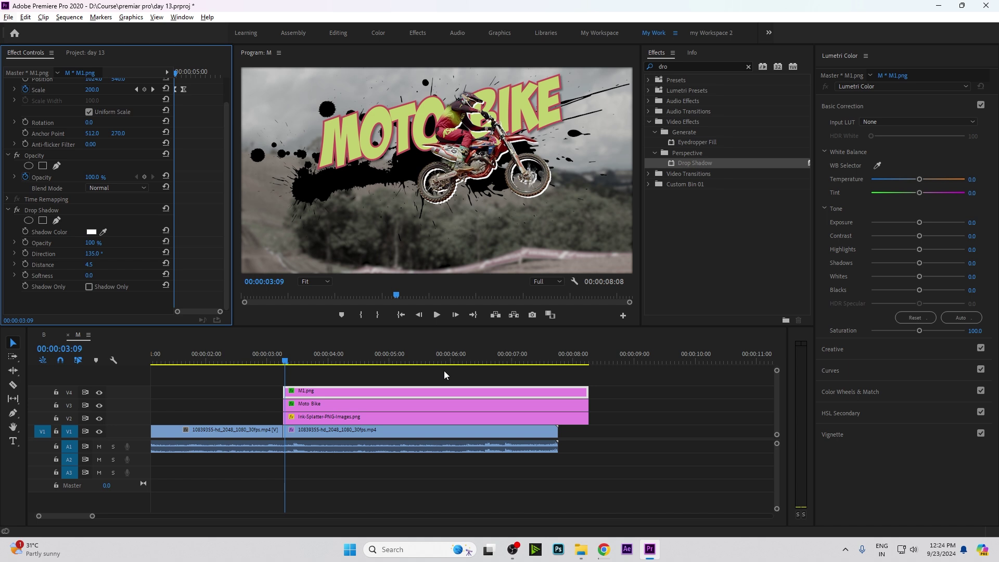
Play the intro and return to just after the 3-second mark.
key(space)
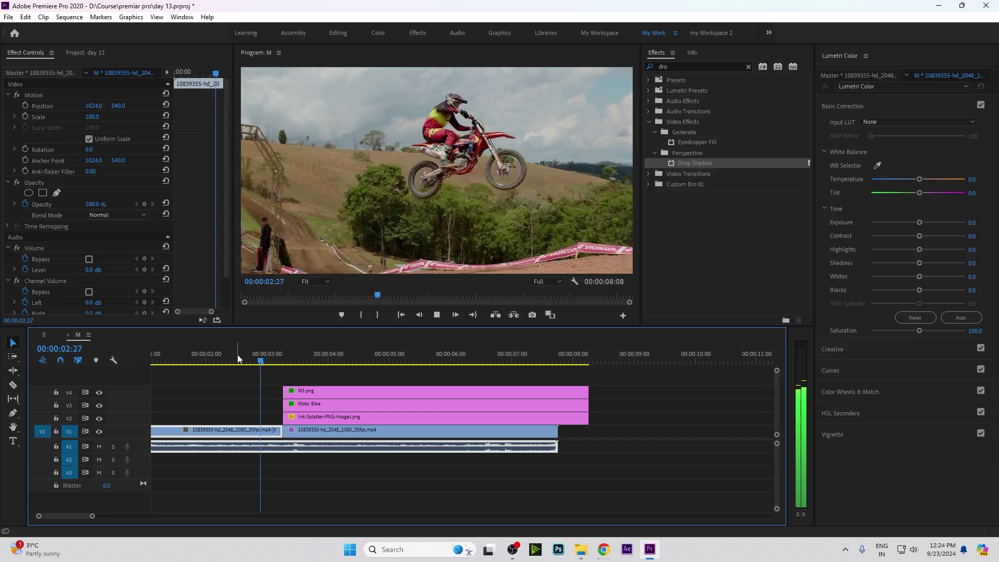
key(space)
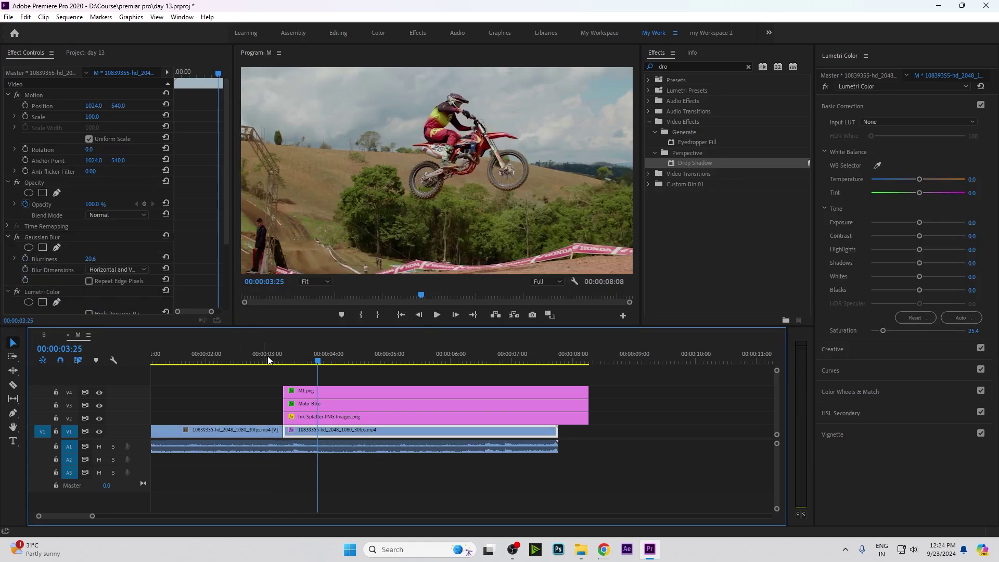
mouse_move(317, 364)
mouse_down()
mouse_move(292, 367)
mouse_move(335, 367)
mouse_up()
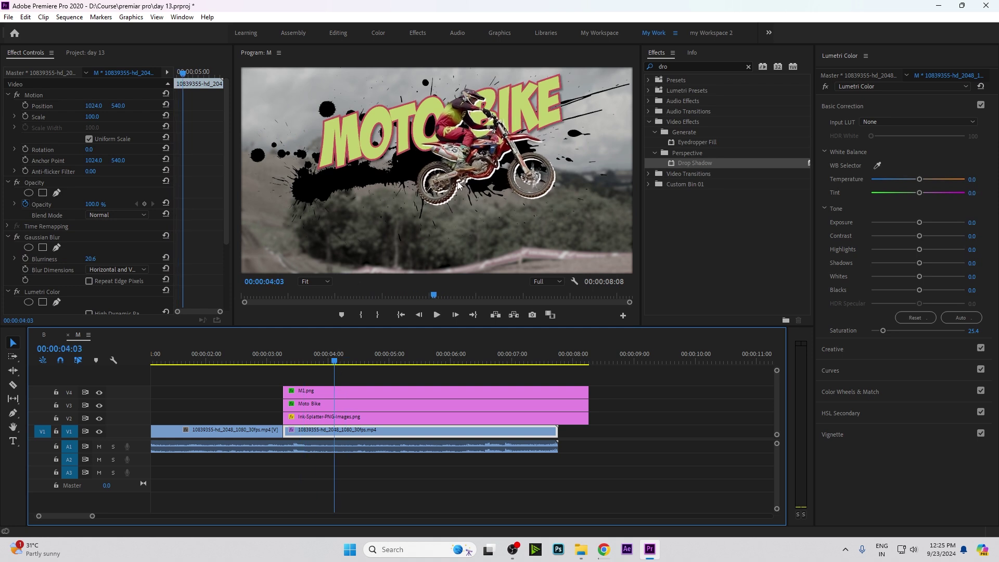
Delete M1.png's extra Scale keyframe so it holds at 200, then replay the intro.
click(310, 394)
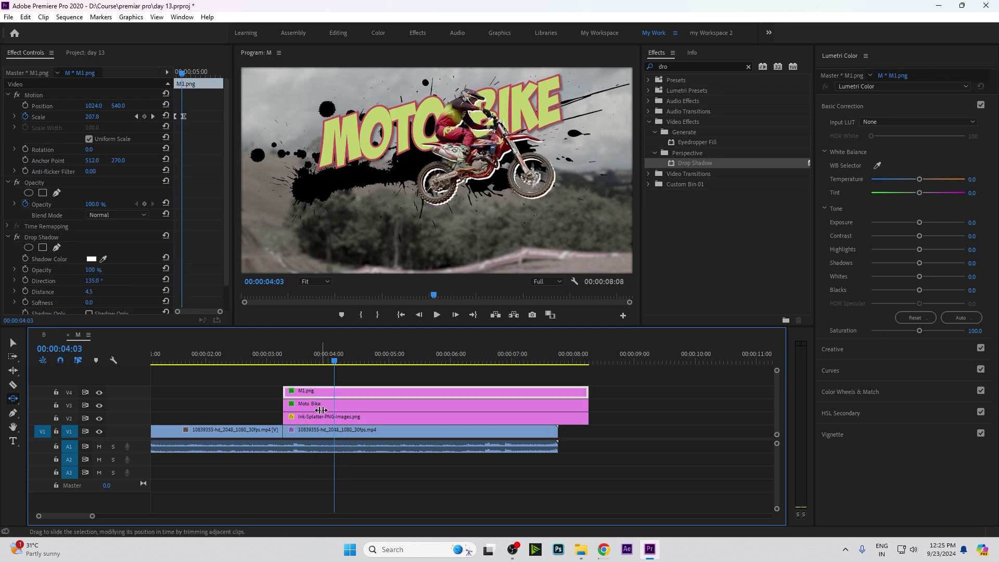
click(182, 117)
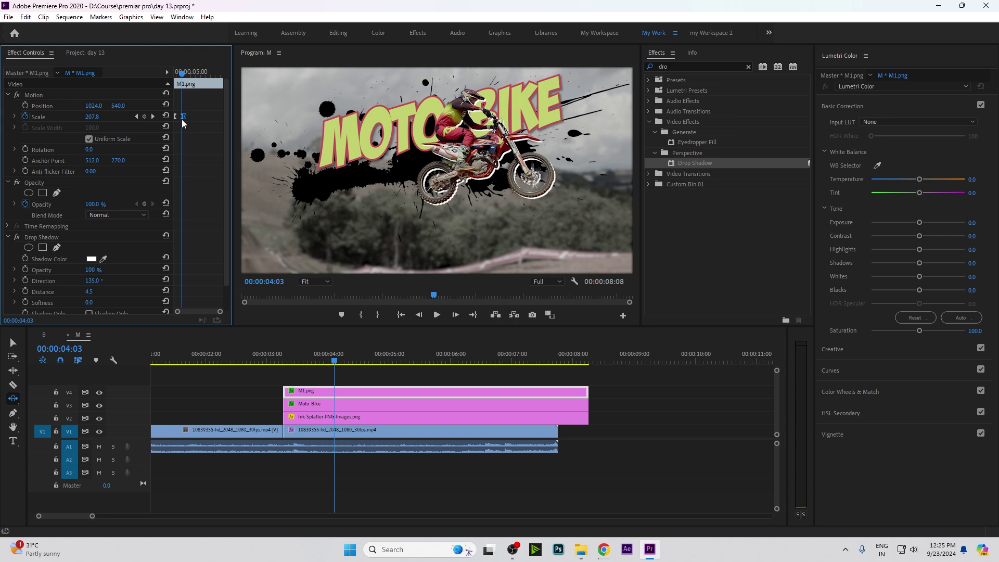
key(Delete)
mouse_move(283, 363)
mouse_down()
mouse_move(249, 369)
mouse_move(262, 370)
mouse_up()
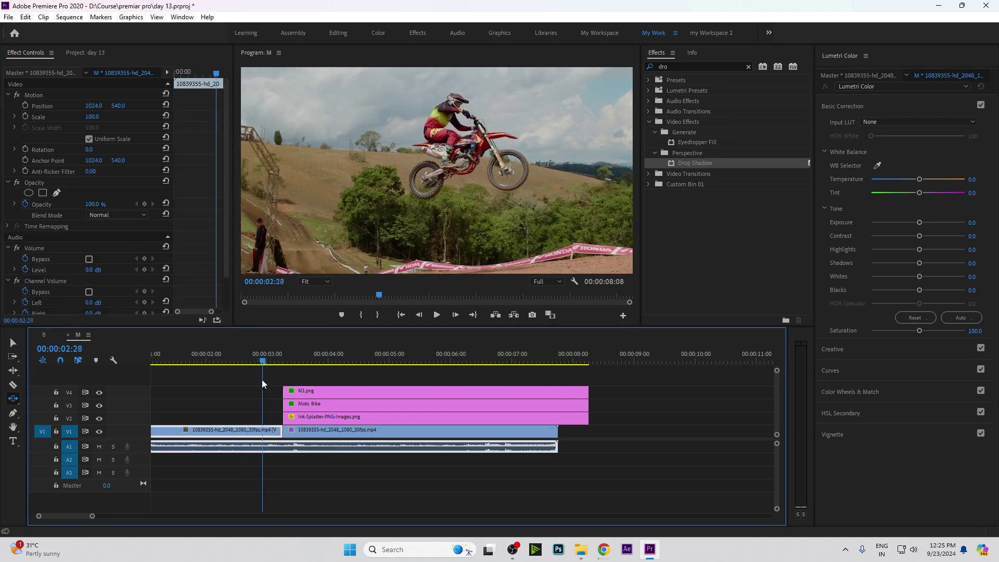
key(space)
key(space)
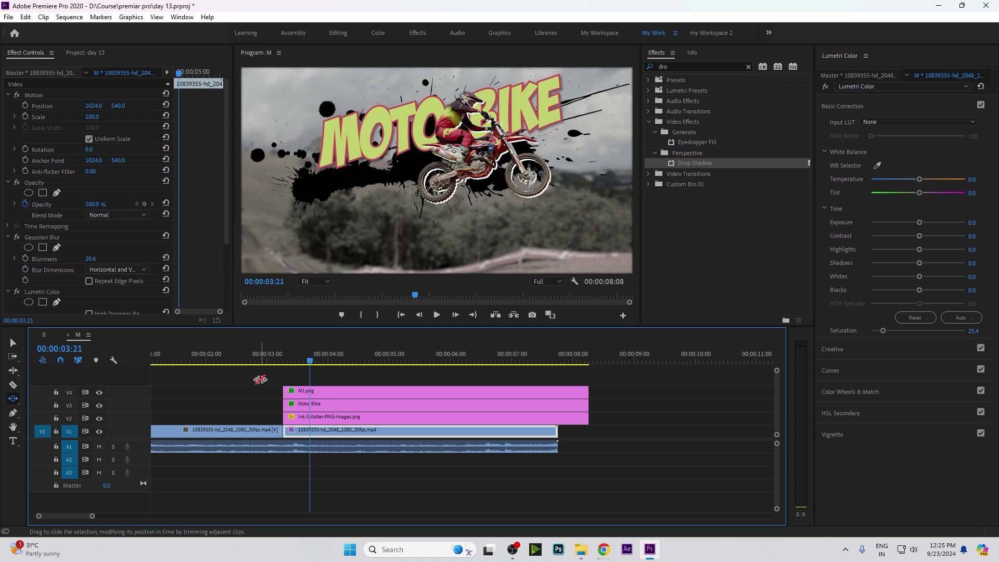
Trim the title overlays to end near 3:21 and delete the motocross clip's audio.
drag(603, 385, 506, 439)
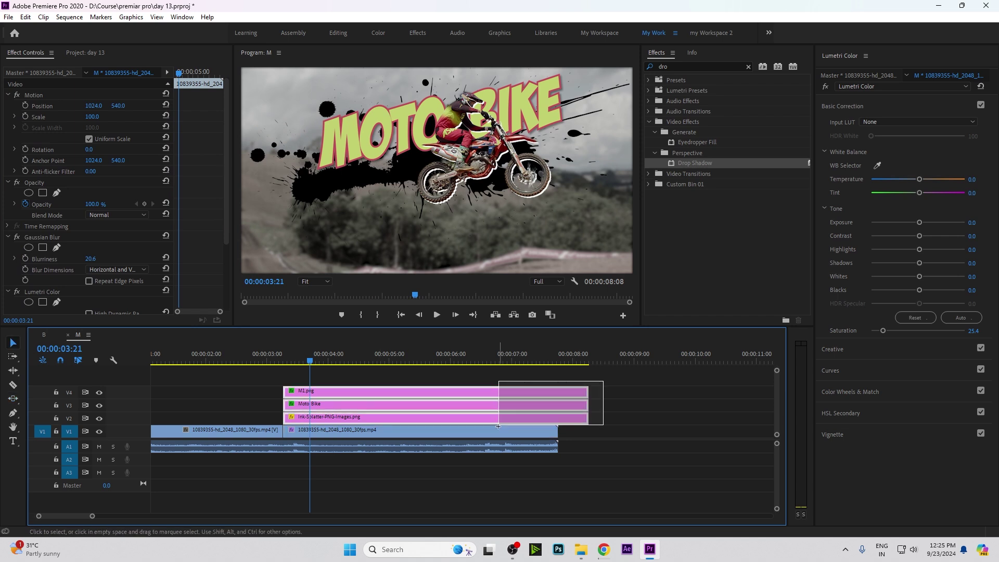
mouse_move(590, 408)
mouse_down()
mouse_move(309, 402)
mouse_move(294, 378)
mouse_up()
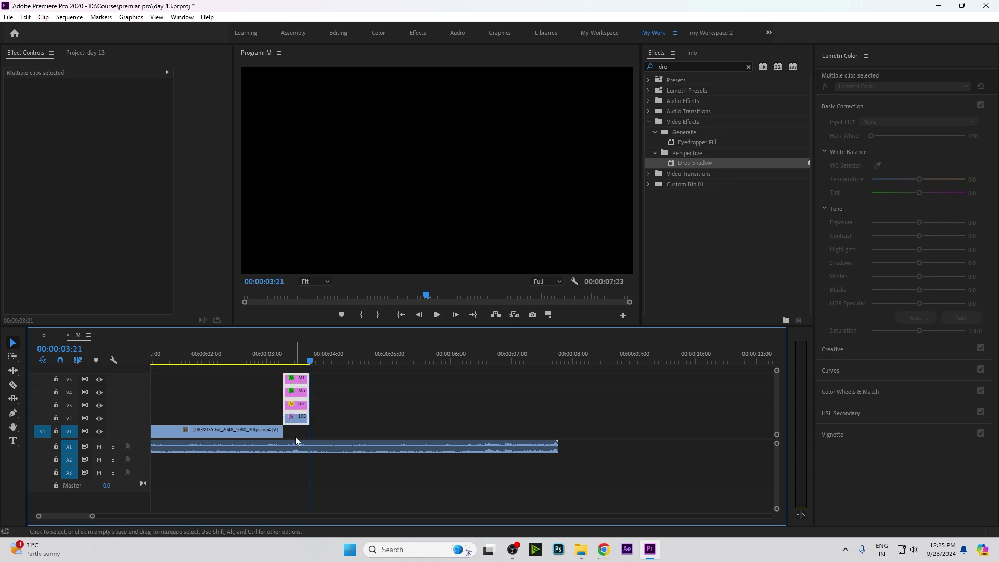
click(258, 435)
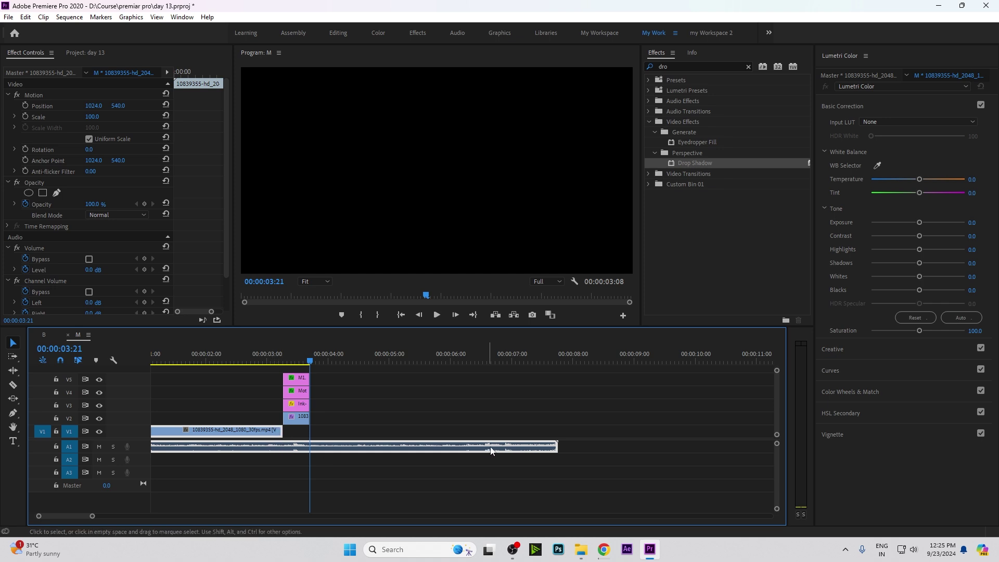
click(281, 431)
right_click(299, 449)
click(231, 446)
click(238, 448)
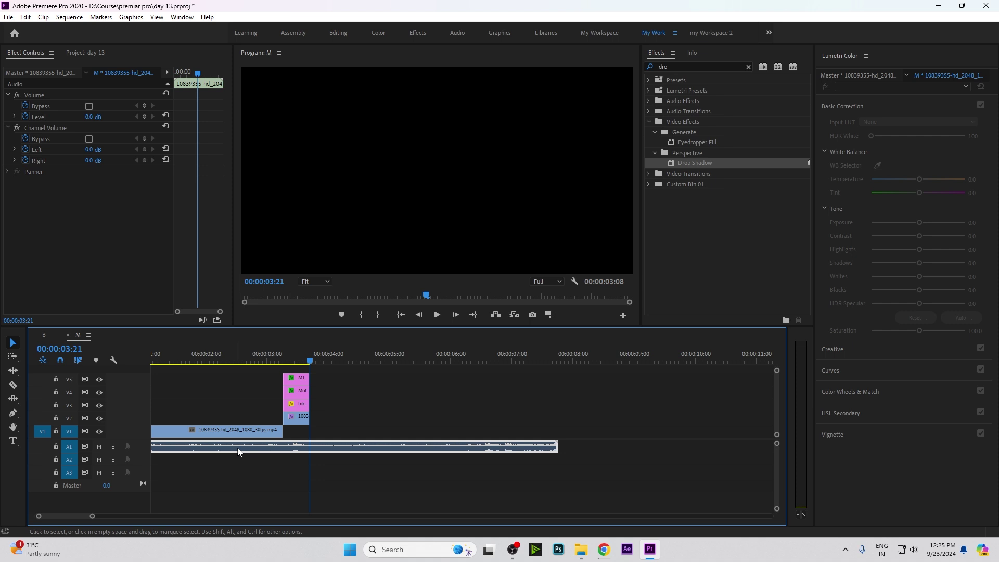
key(Delete)
Lengthen the motocross clip to nearly eight seconds, razor-cut it, and delete the middle piece.
drag(282, 431, 725, 424)
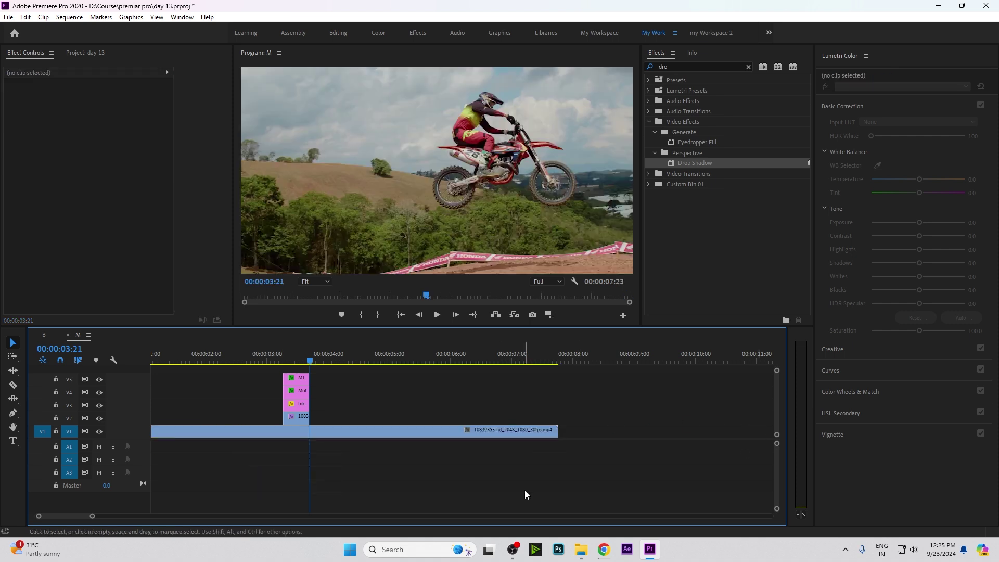
key(c)
click(283, 430)
click(309, 431)
key(v)
click(296, 431)
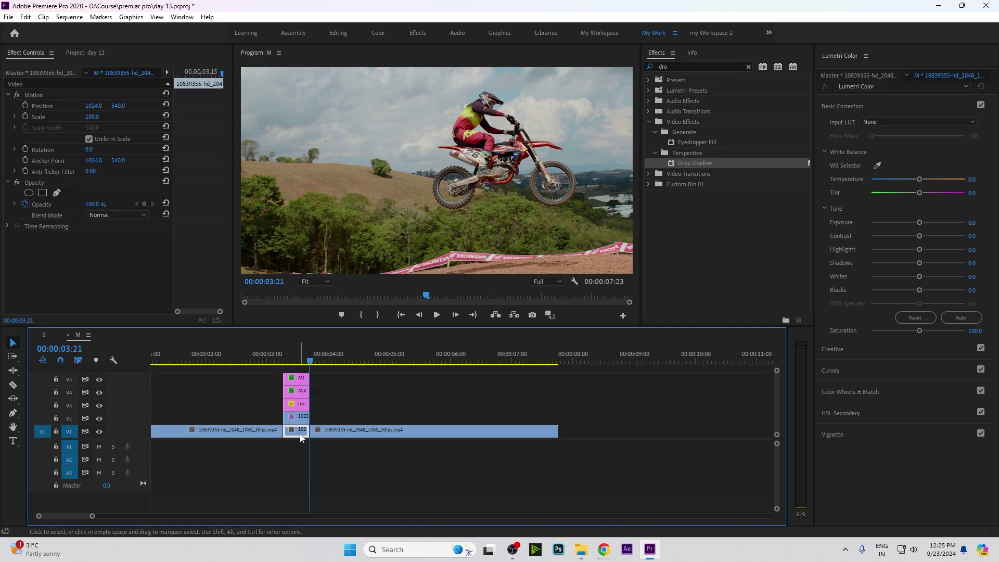
key(Delete)
click(244, 361)
key(space)
click(293, 364)
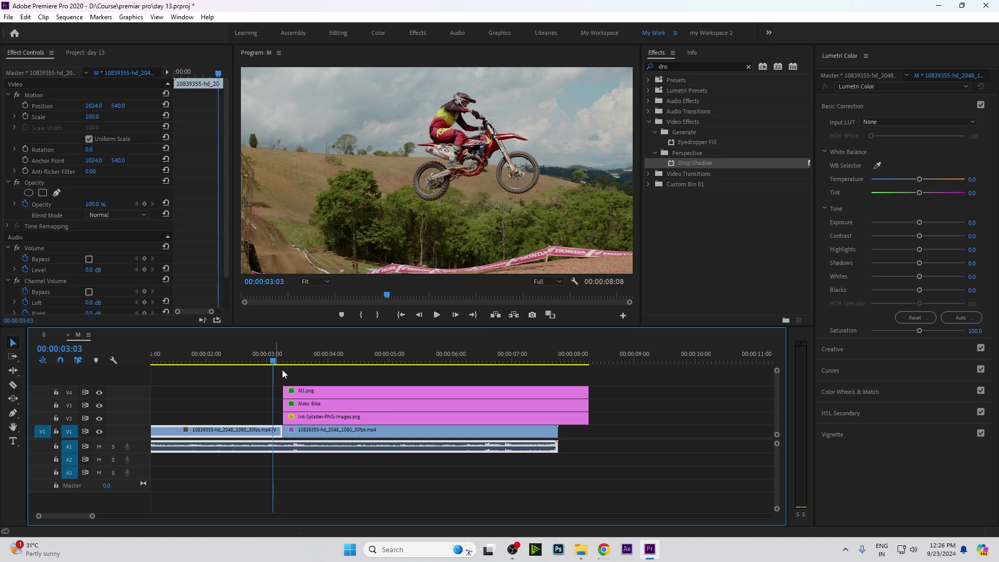
Delay M1.png's second Scale keyframe and preview the title between 3 and 4 seconds.
drag(307, 364, 299, 364)
click(319, 405)
click(309, 396)
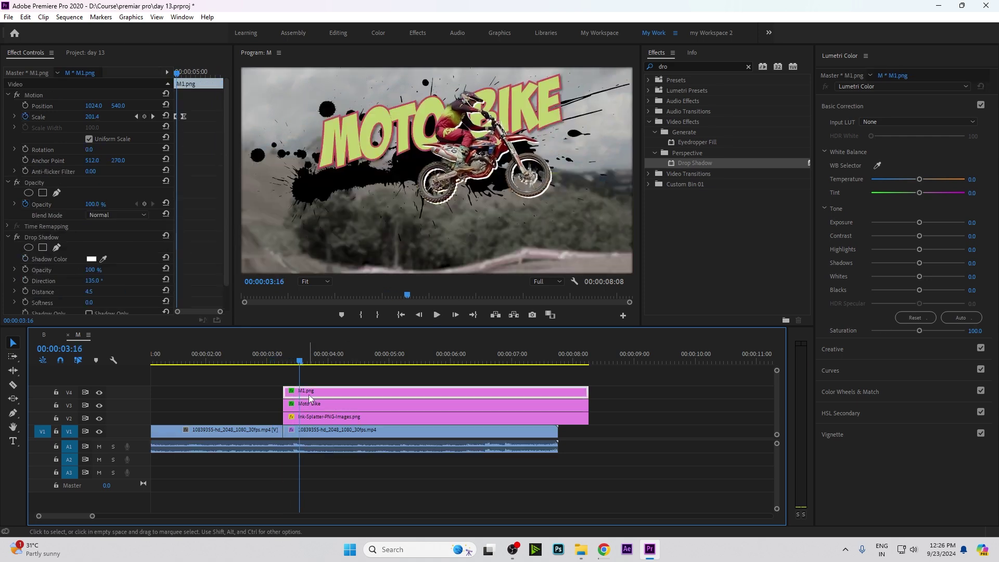
drag(183, 116, 189, 117)
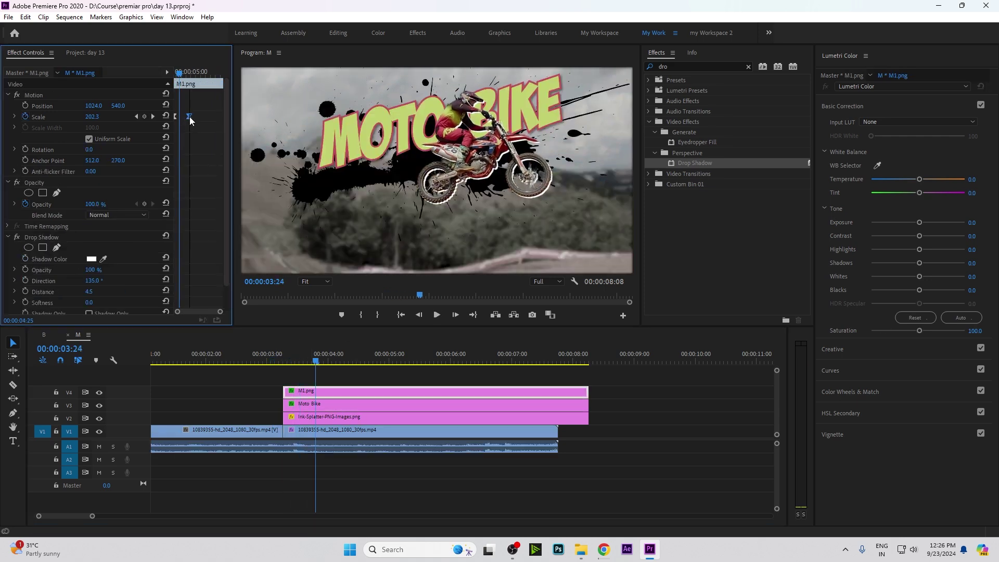
key(space)
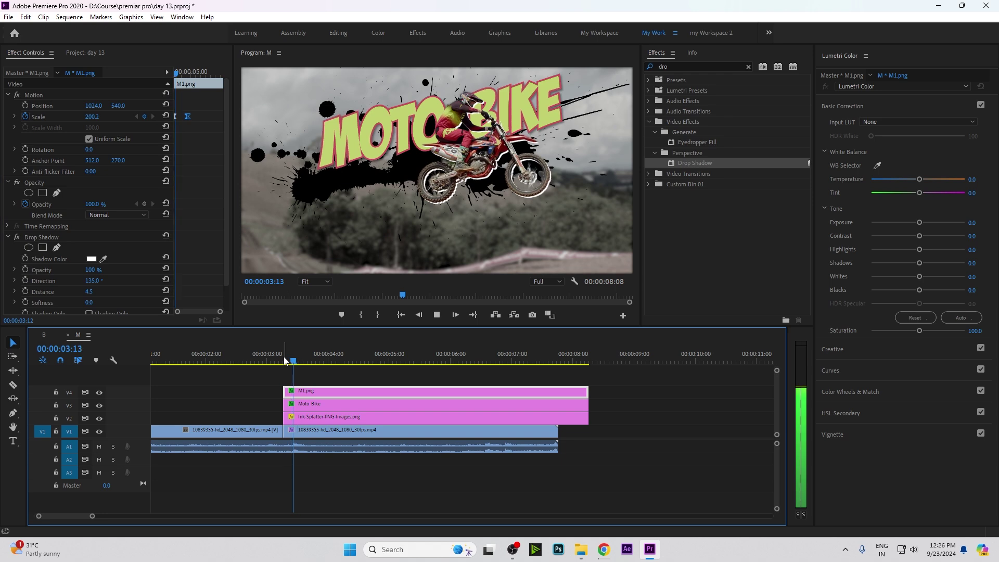
mouse_move(302, 366)
mouse_down()
mouse_move(267, 365)
mouse_move(295, 364)
mouse_up()
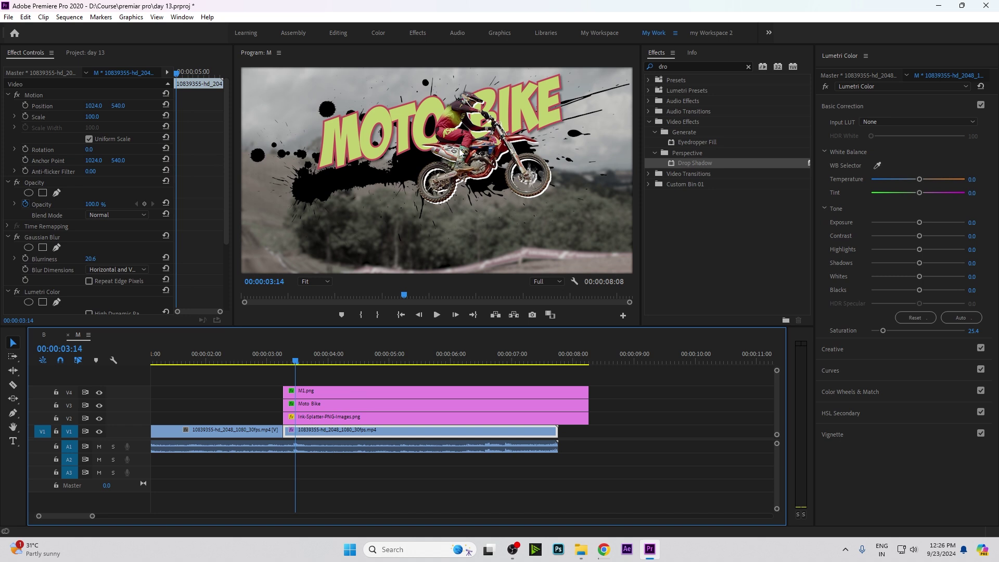
drag(289, 366, 333, 370)
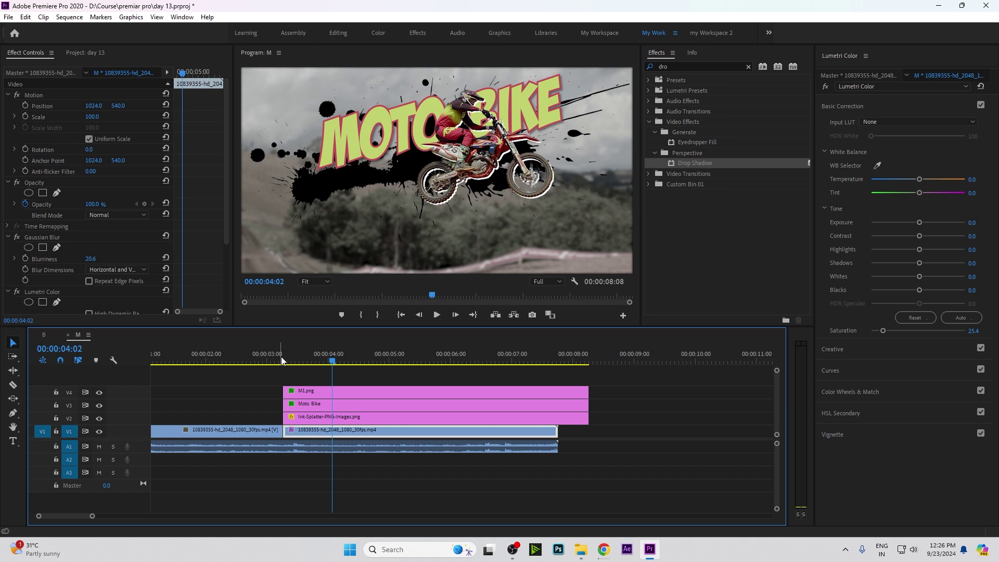
drag(282, 360, 345, 367)
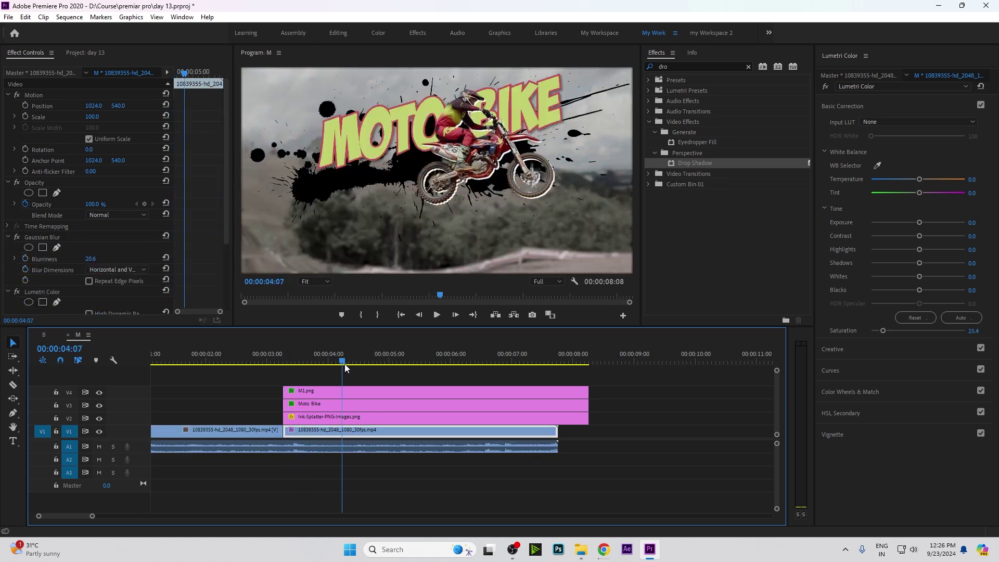
Try a 200 Scale keyframe at 00:00:05:25 on M1.png, preview it, then remove it.
click(320, 397)
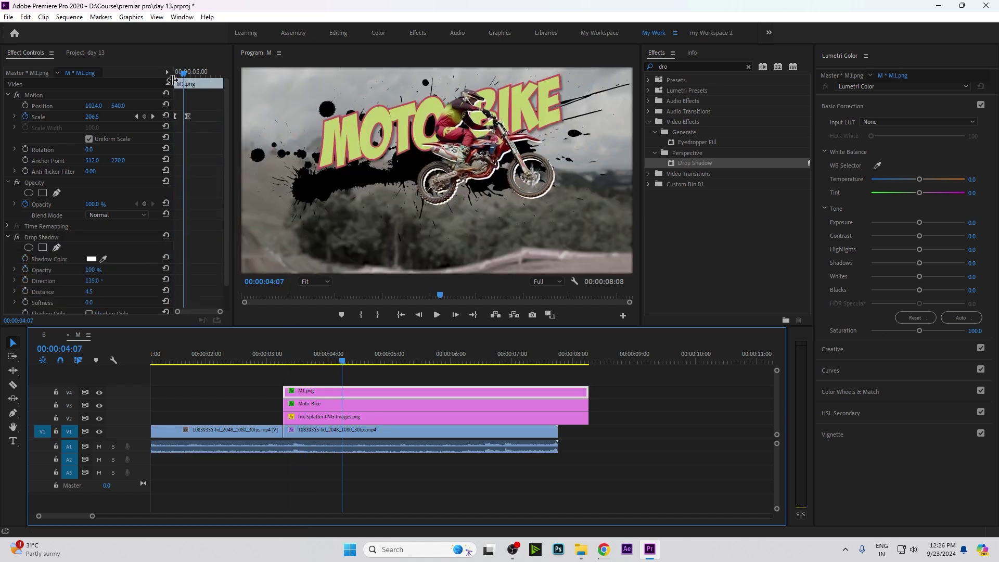
drag(185, 75, 203, 81)
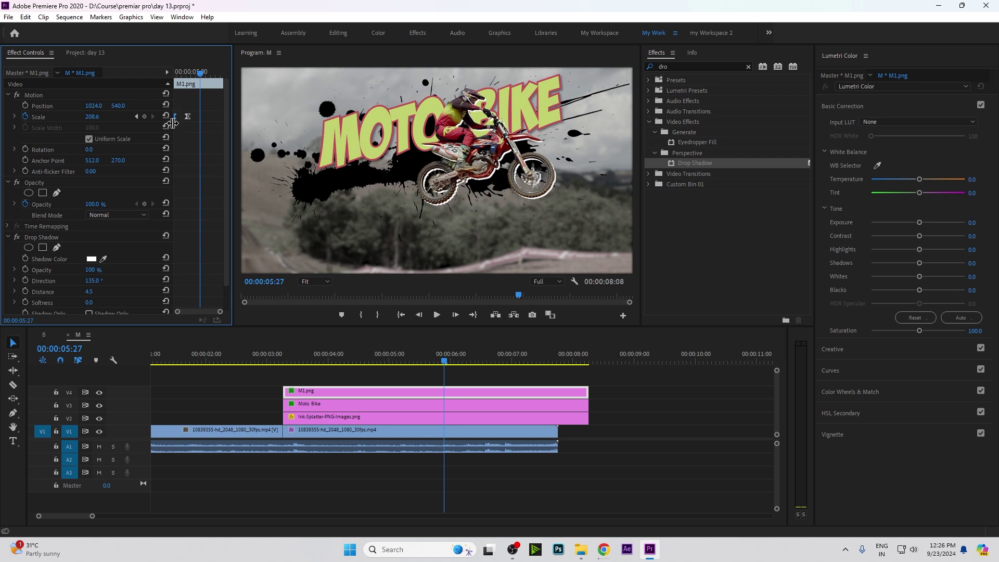
key(ctrl+v)
click(291, 362)
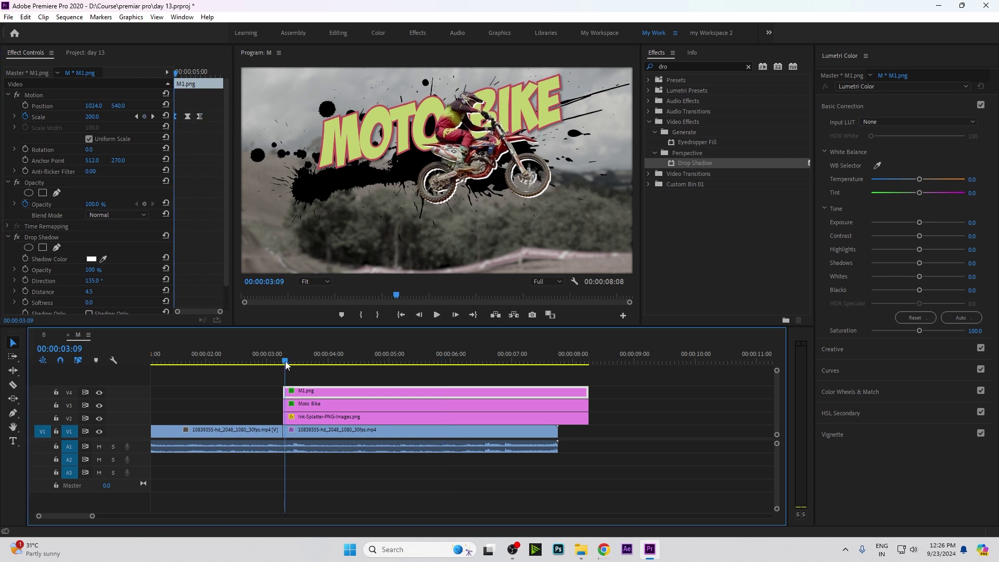
key(space)
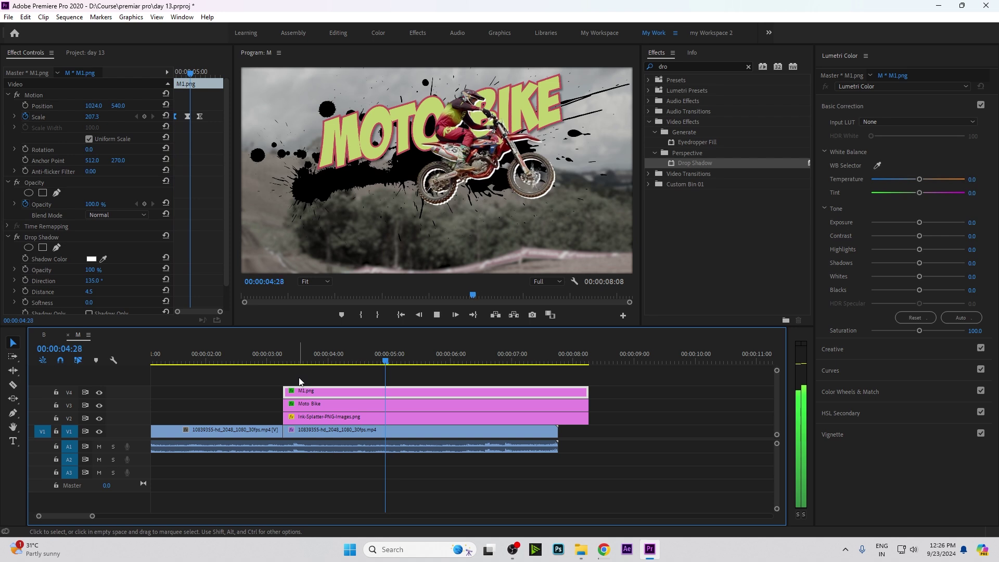
key(space)
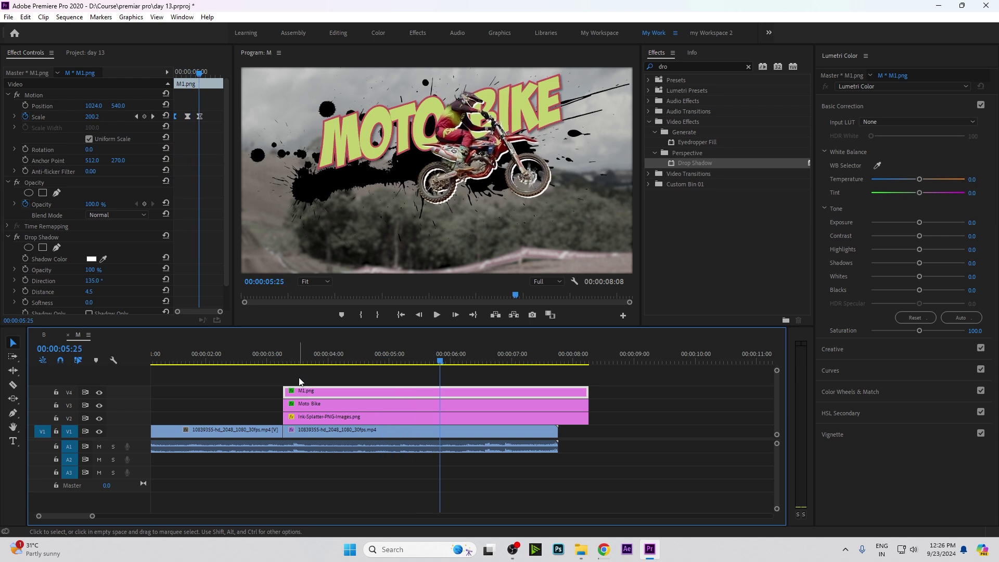
key(ctrl+z)
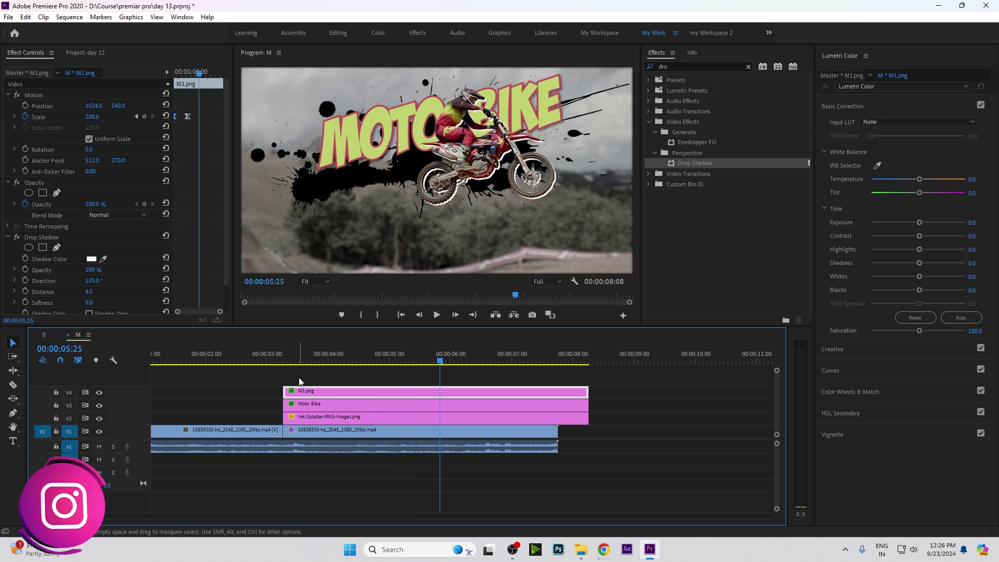
click(188, 117)
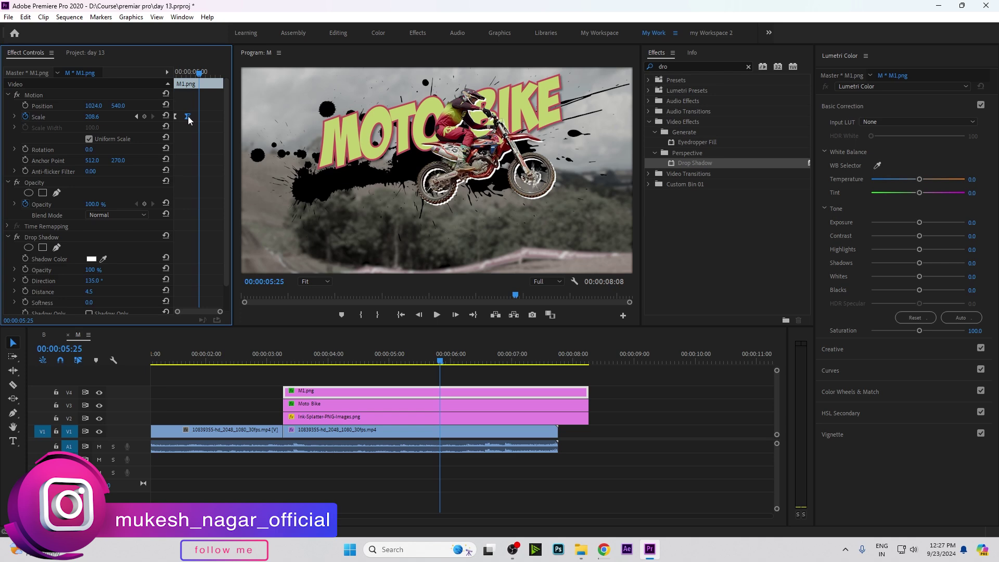
key(Delete)
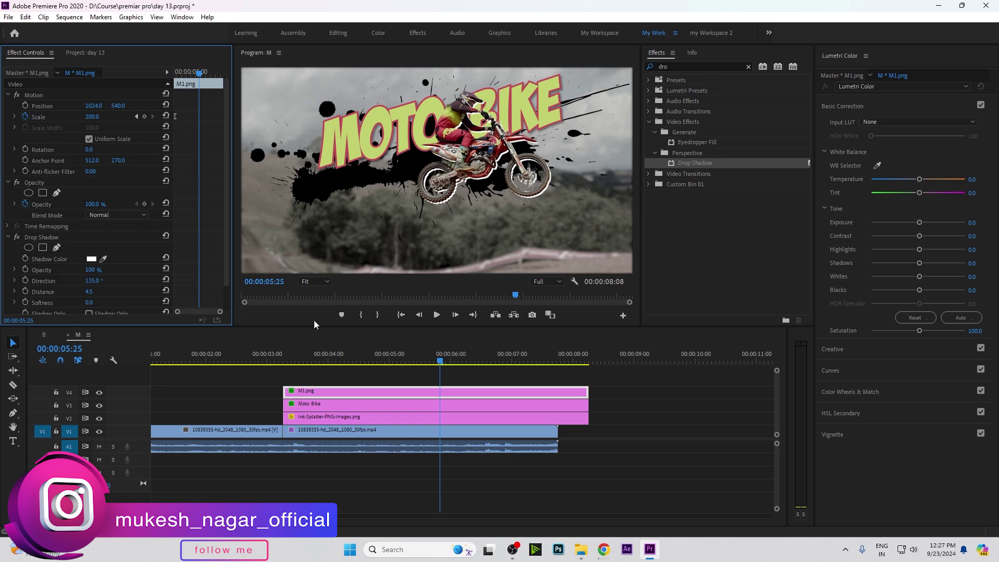
click(307, 431)
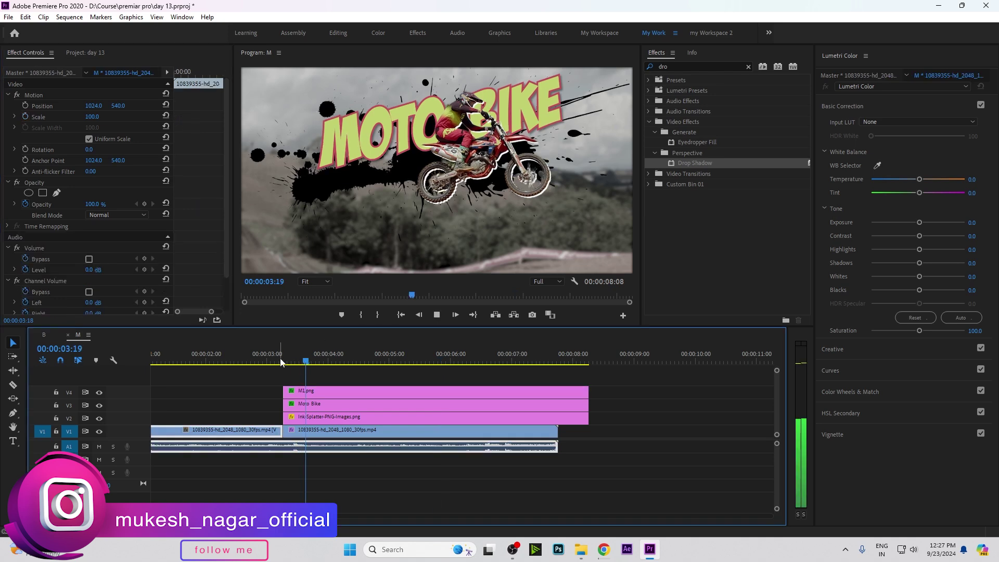
Keyframe the ink splatter's Scale at 93 at its clip start and ease that keyframe.
click(314, 419)
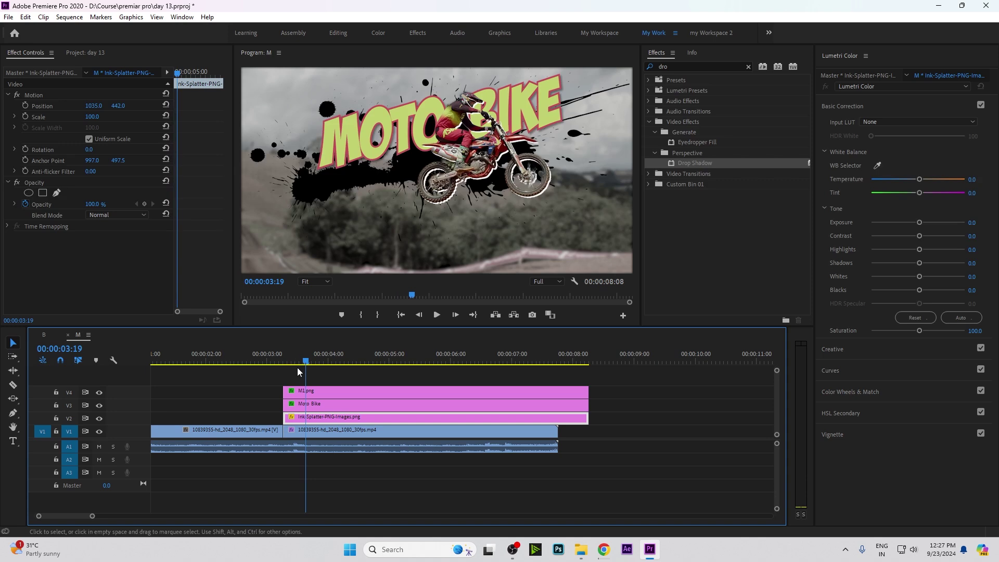
key(space)
key(space)
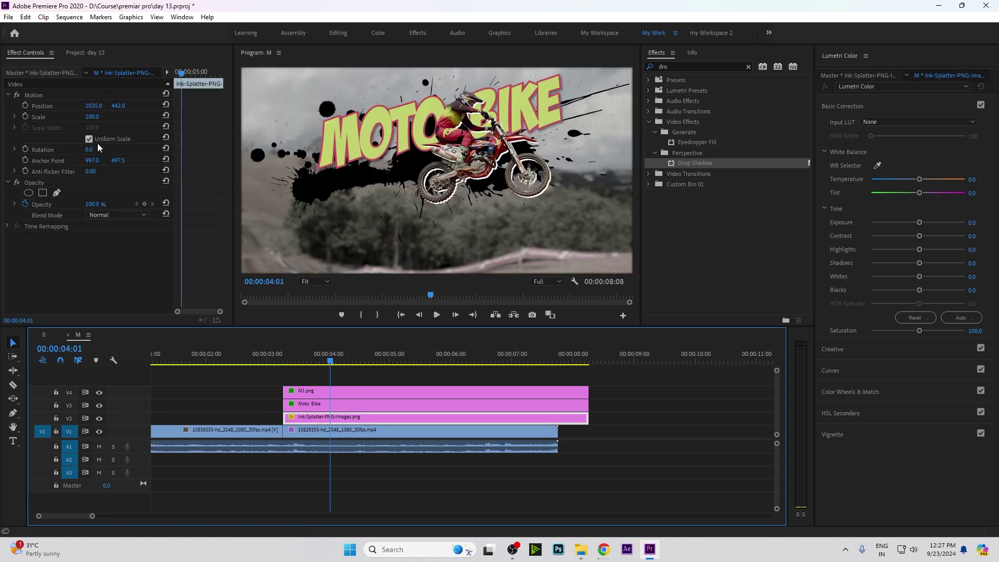
click(25, 117)
key(Up)
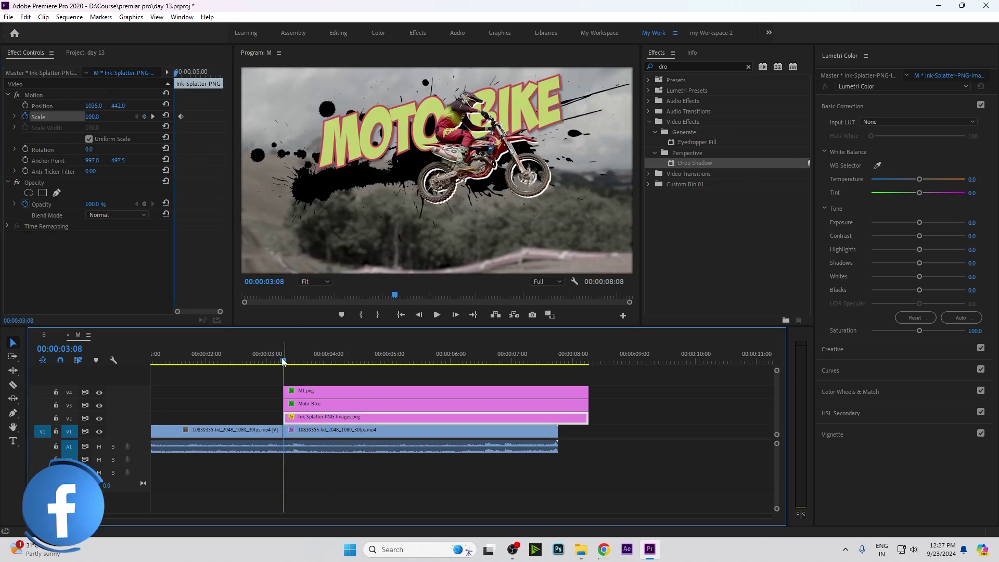
text(93)
key(Return)
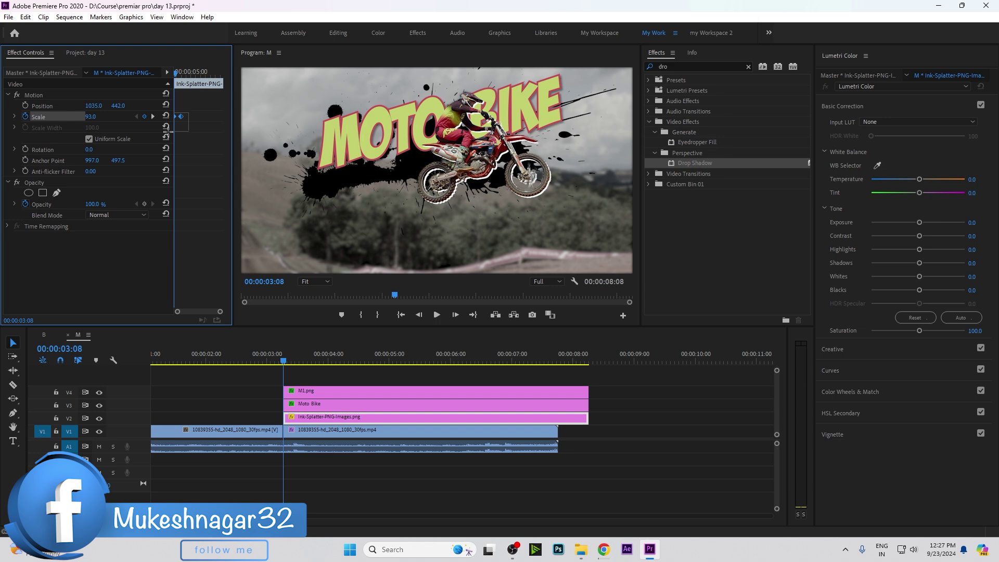
right_click(178, 120)
click(206, 268)
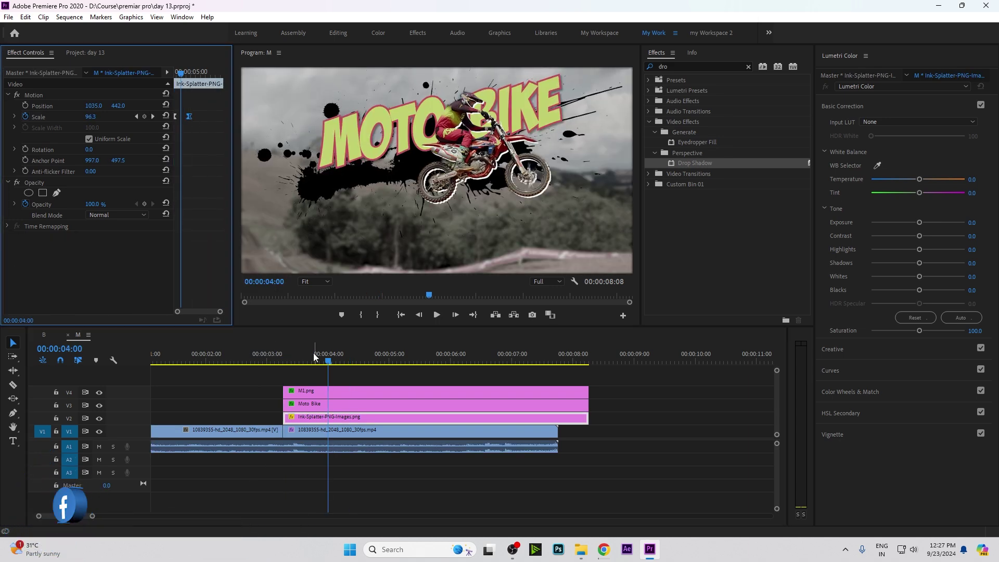
Replay the title from around 3 seconds to preview the splatter growing.
click(282, 357)
key(space)
click(282, 357)
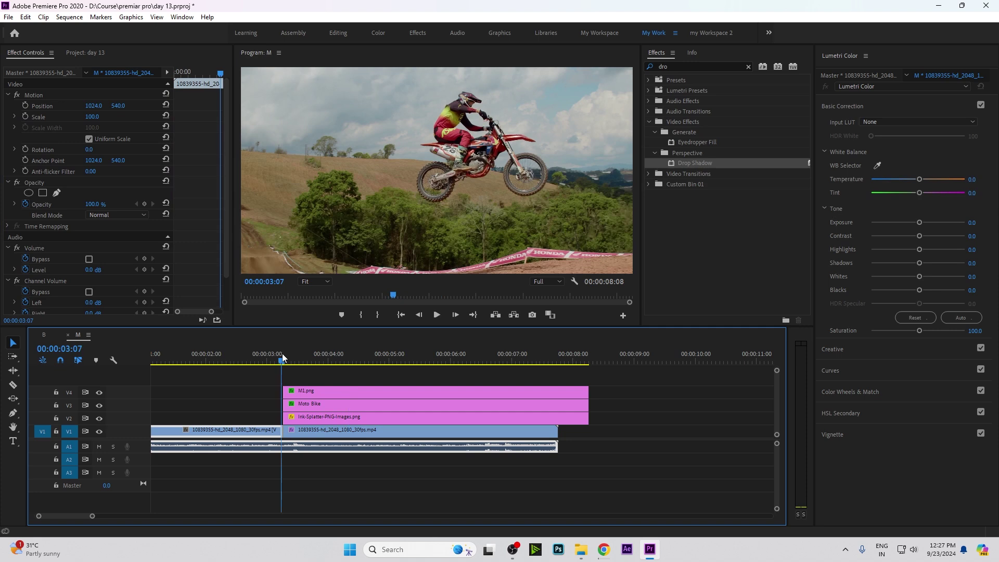
click(322, 416)
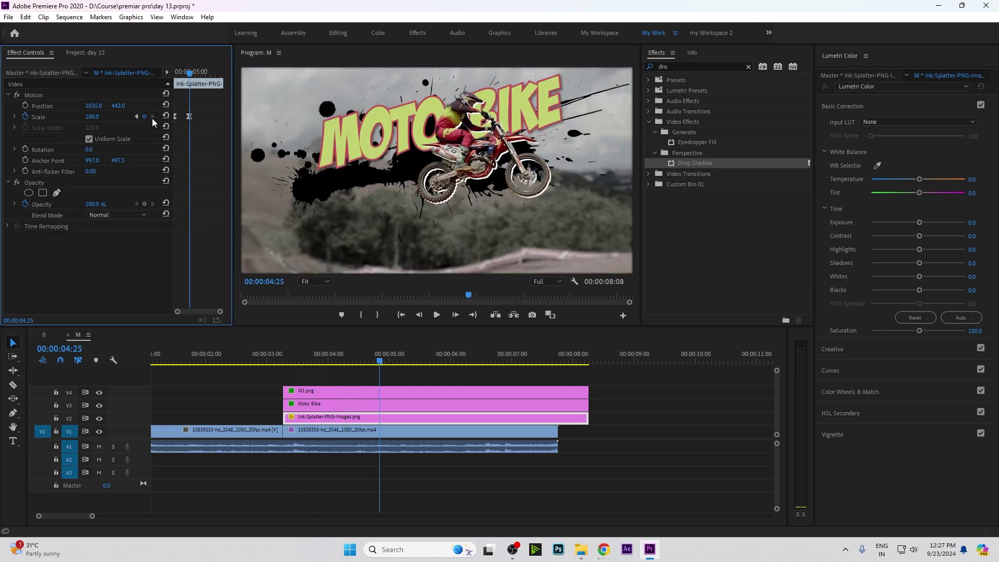
Keyframe the MOTO BIKE title's Scale, enlarging it slightly at its first frame, 00:00:03:08.
click(323, 404)
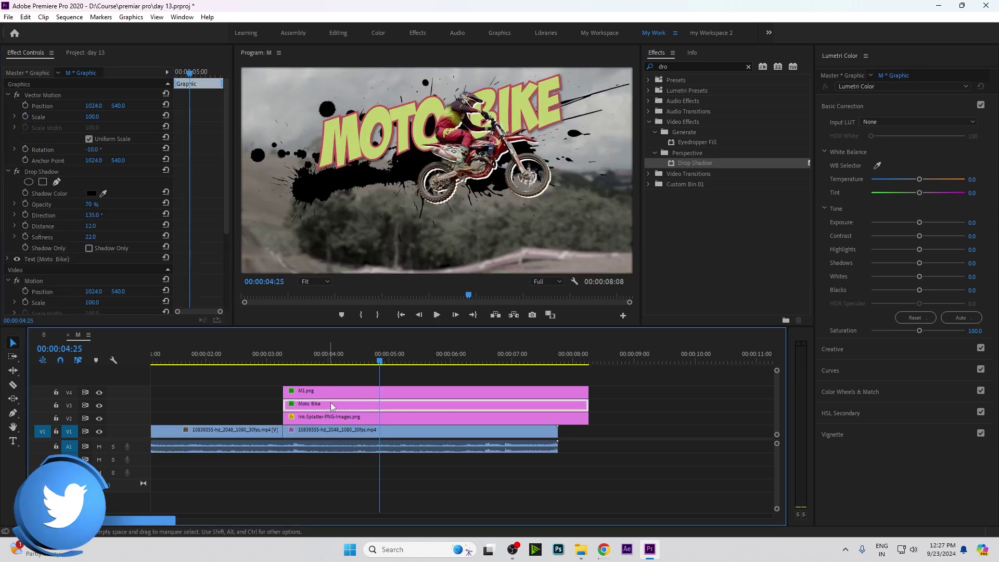
click(25, 117)
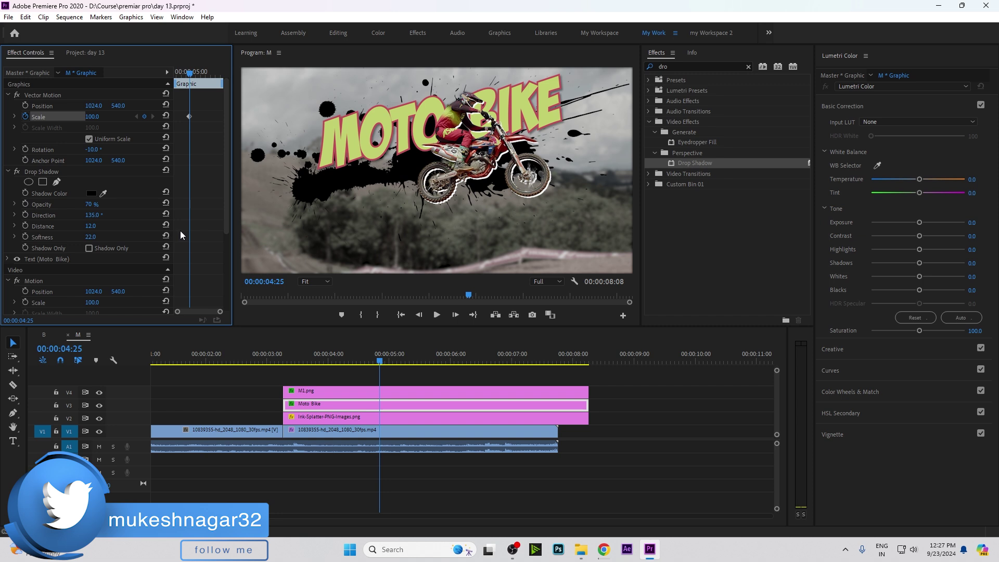
click(308, 416)
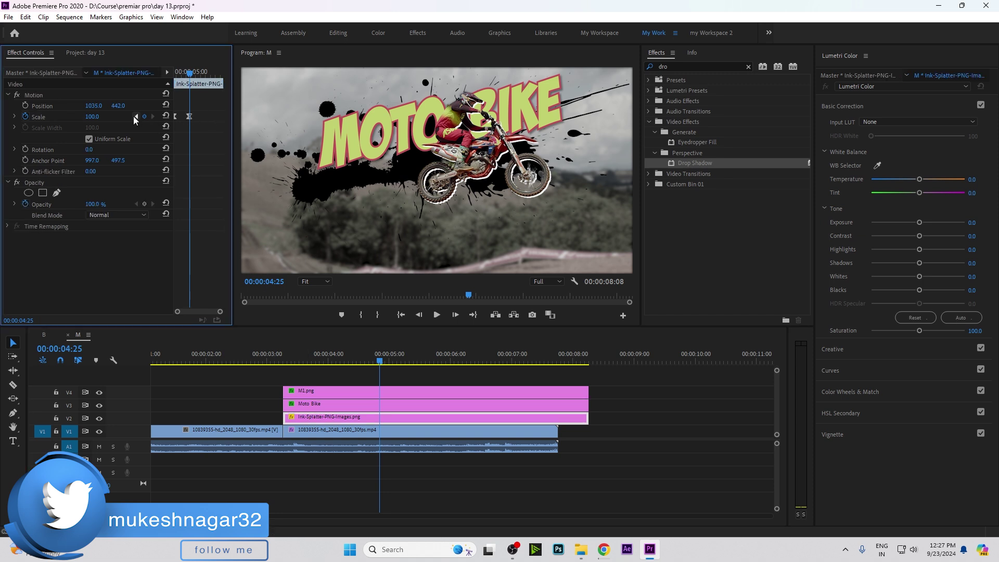
key(Up)
click(325, 403)
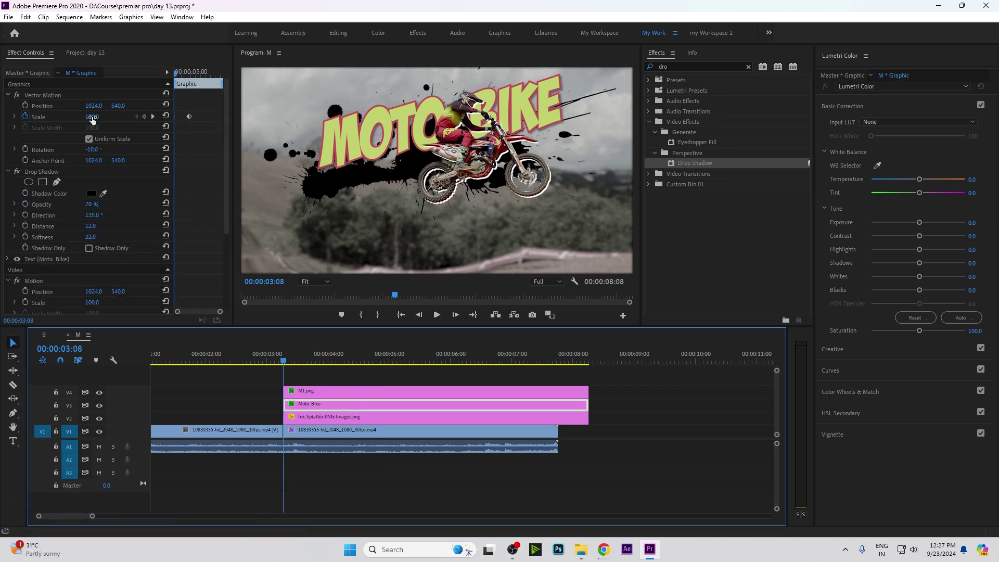
drag(285, 366, 304, 368)
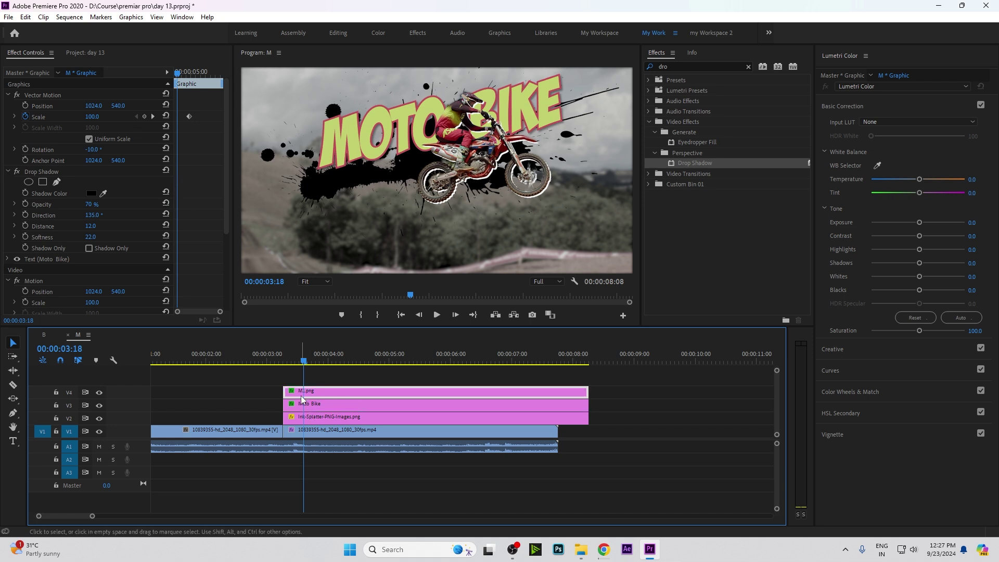
key(Up)
drag(92, 116, 89, 116)
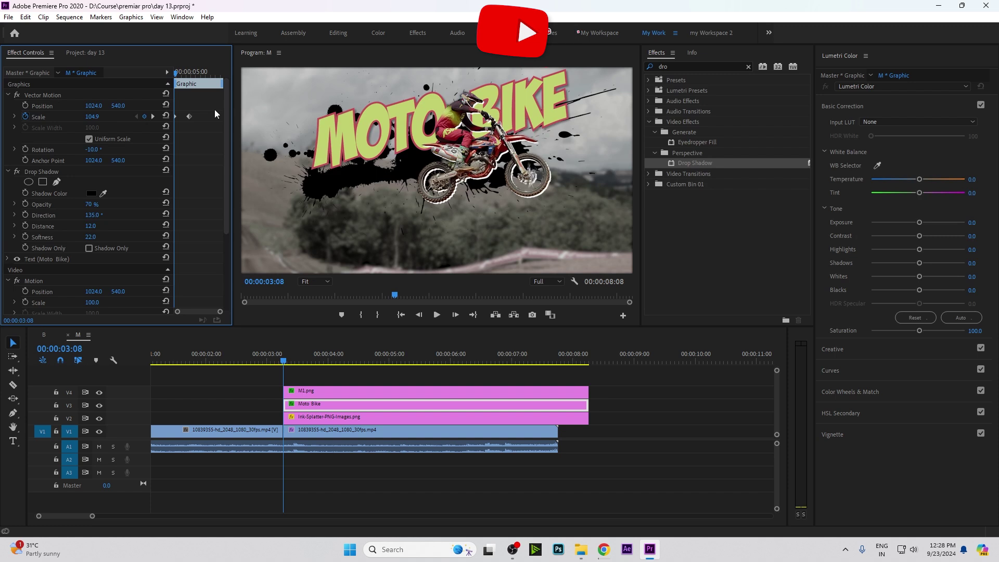
Scrub from 00:00:03:17 to 00:00:03:24 to check the title shrinking back to full size.
click(323, 429)
click(302, 362)
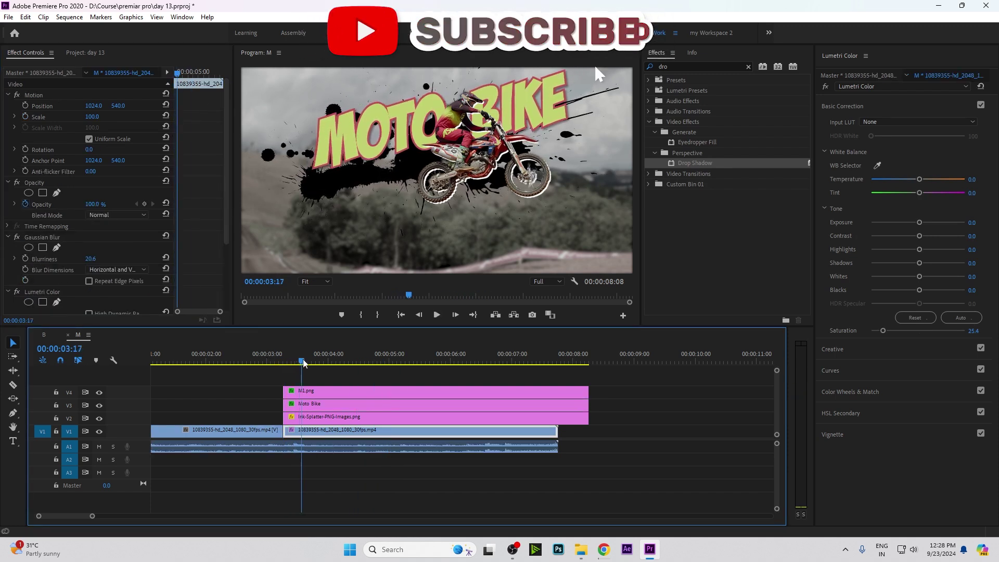
drag(304, 363, 315, 363)
click(318, 418)
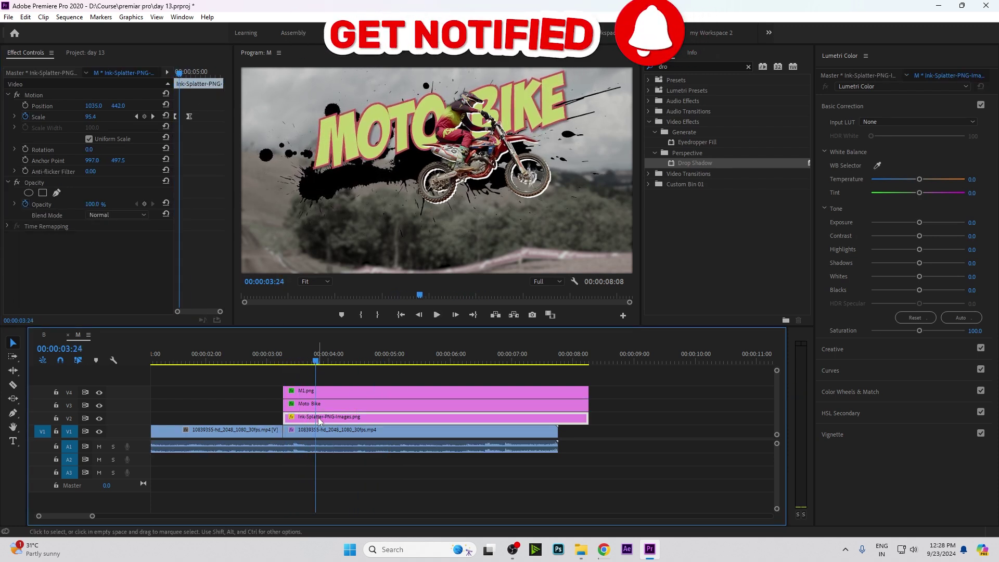
Step through the splatter's scale keyframes and play back the intro animation.
click(151, 118)
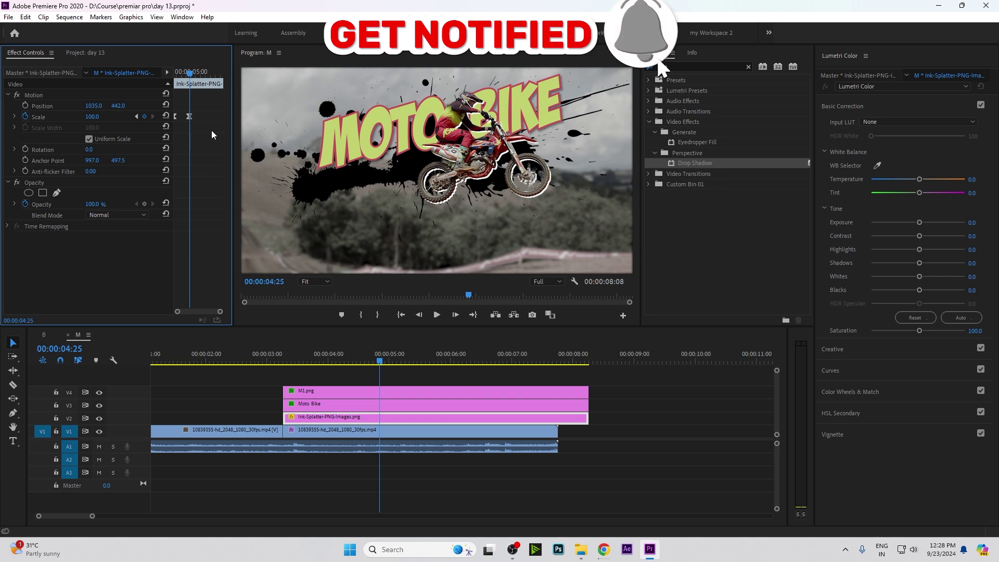
click(136, 117)
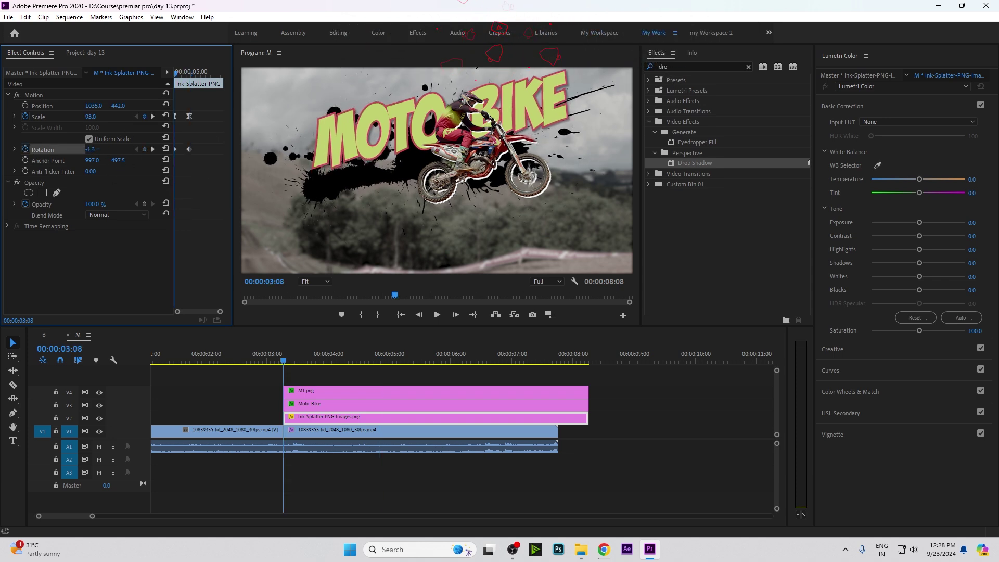
click(253, 356)
key(space)
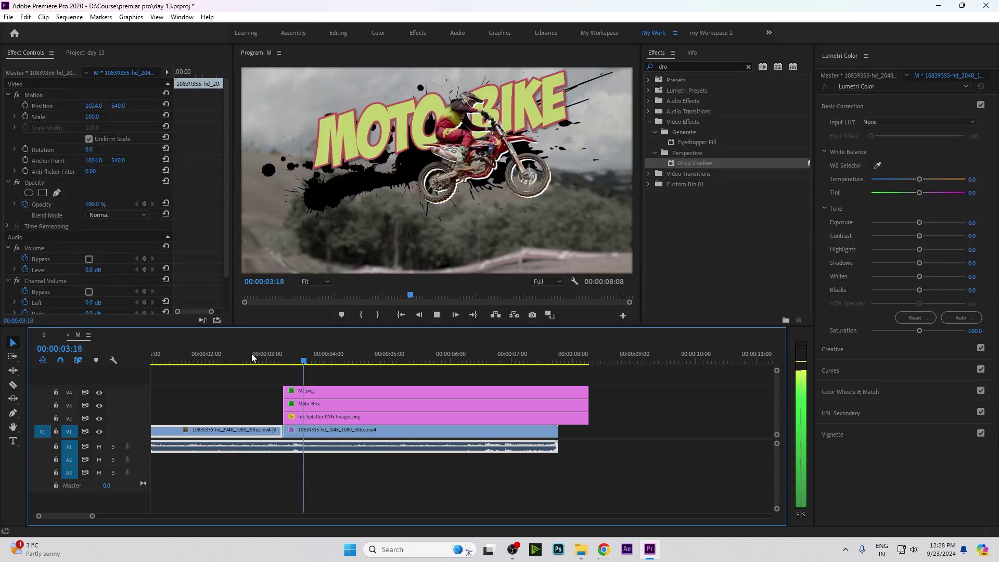
click(284, 360)
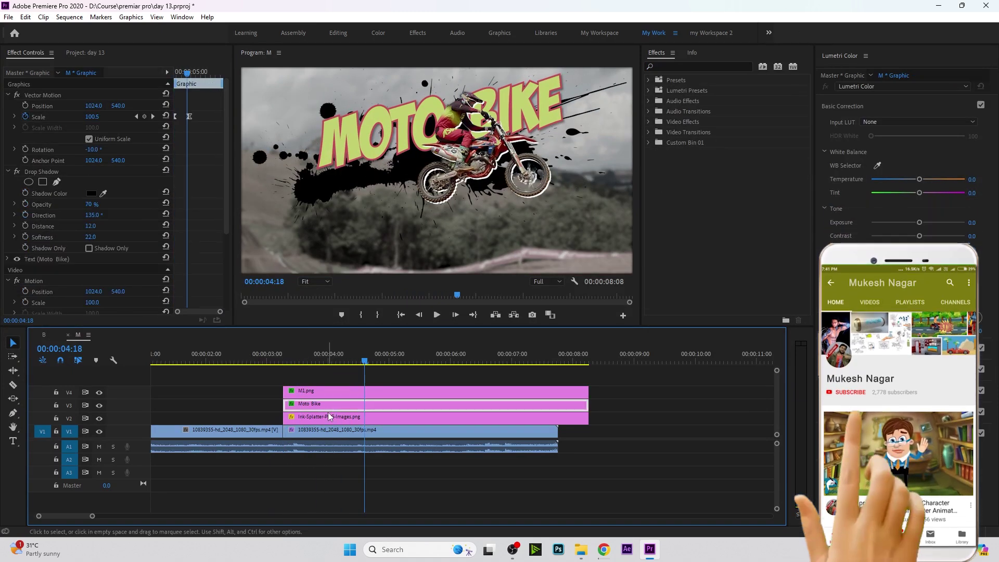
Drag the ink splatter's end Scale and Rotation keyframes later so the animation finishes more slowly.
click(329, 416)
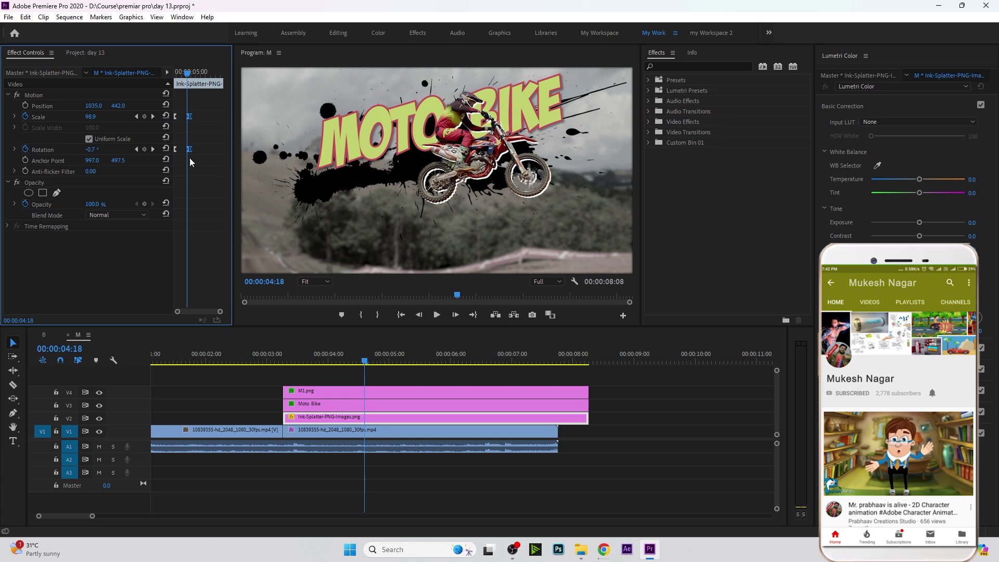
drag(189, 150, 213, 149)
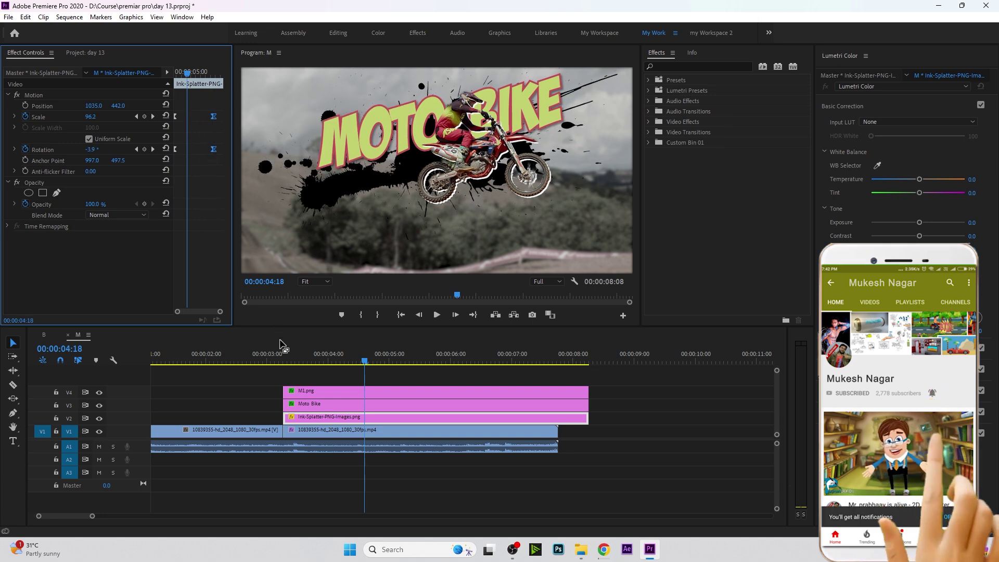
drag(282, 356, 333, 356)
drag(234, 208, 325, 208)
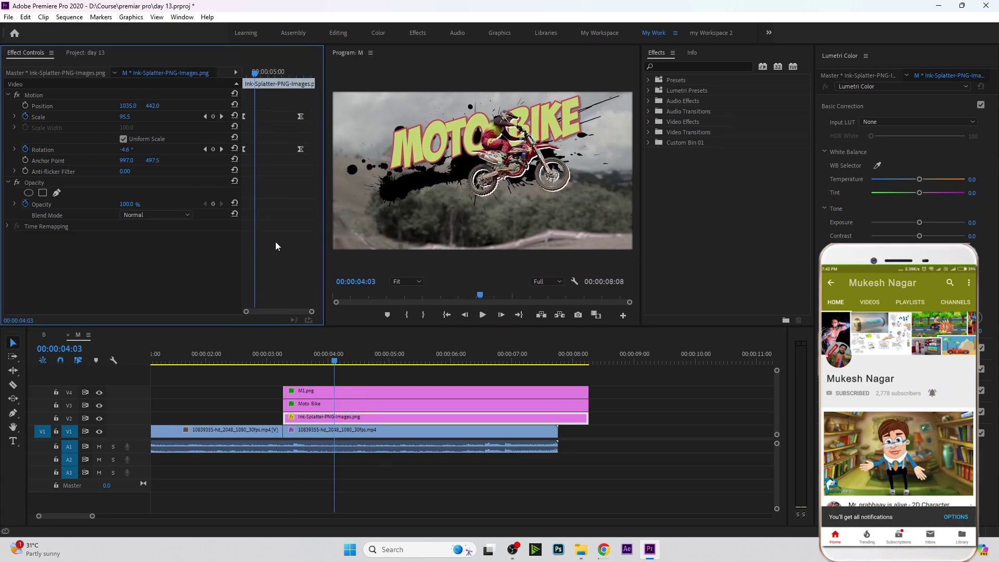
drag(242, 240, 138, 240)
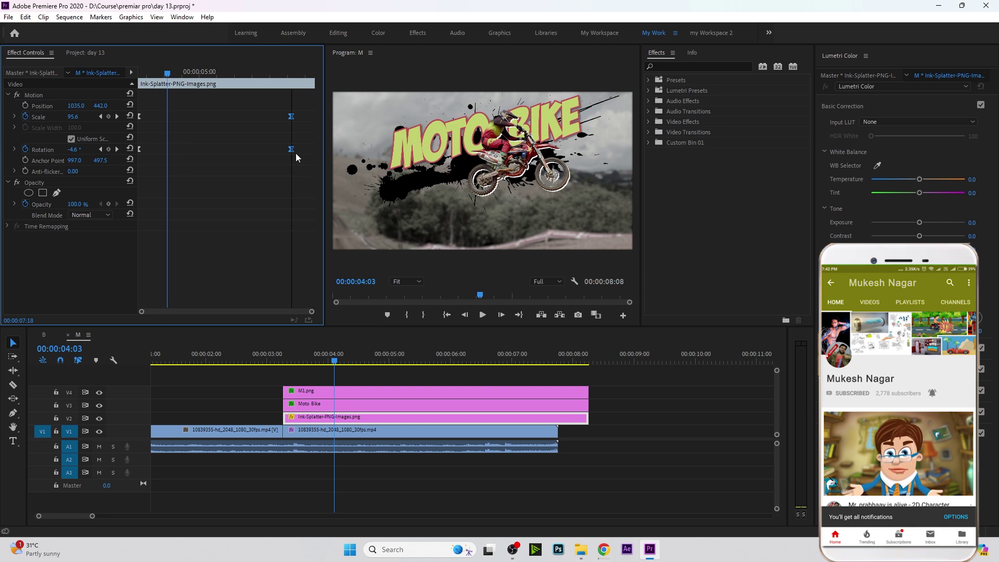
drag(296, 154, 304, 193)
click(321, 407)
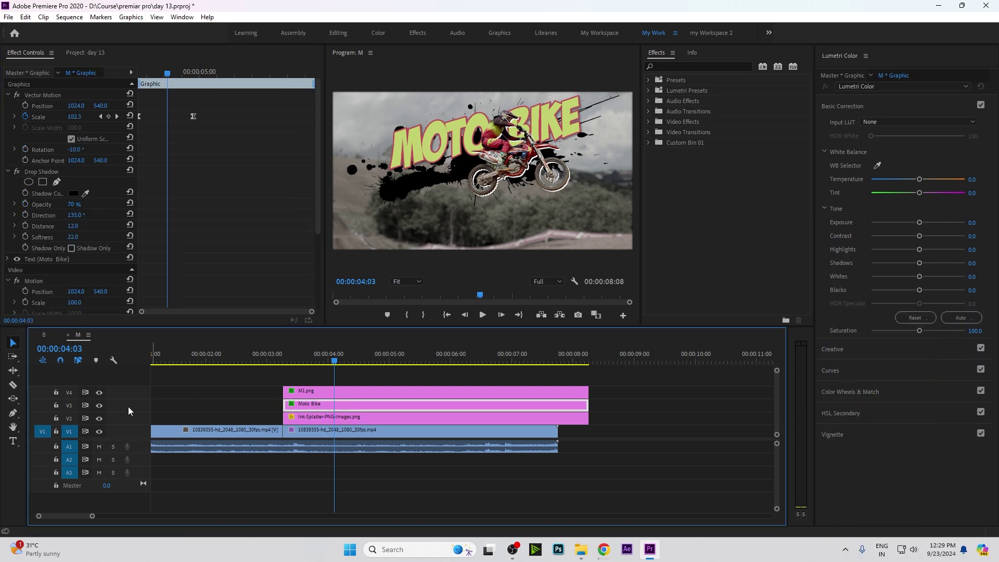
Hide the MOTO BIKE track output and place Sliced Title 02 beneath M1.png.
click(100, 405)
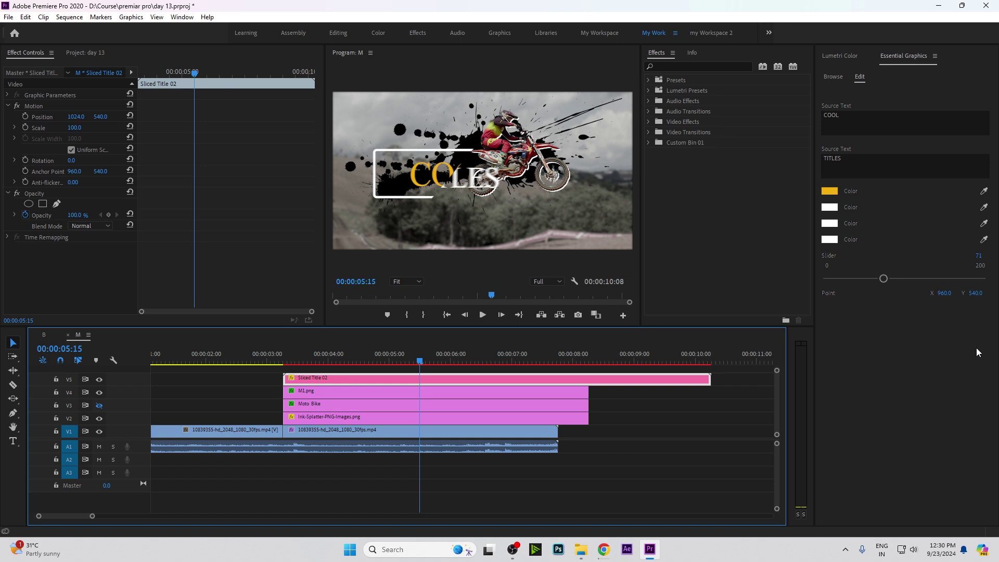
drag(285, 359, 378, 359)
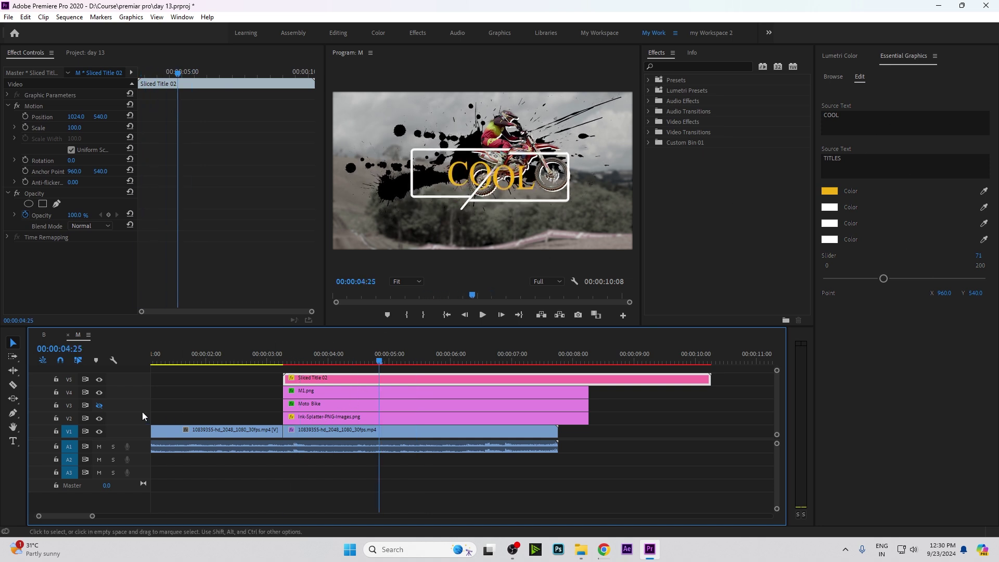
click(306, 412)
click(319, 391)
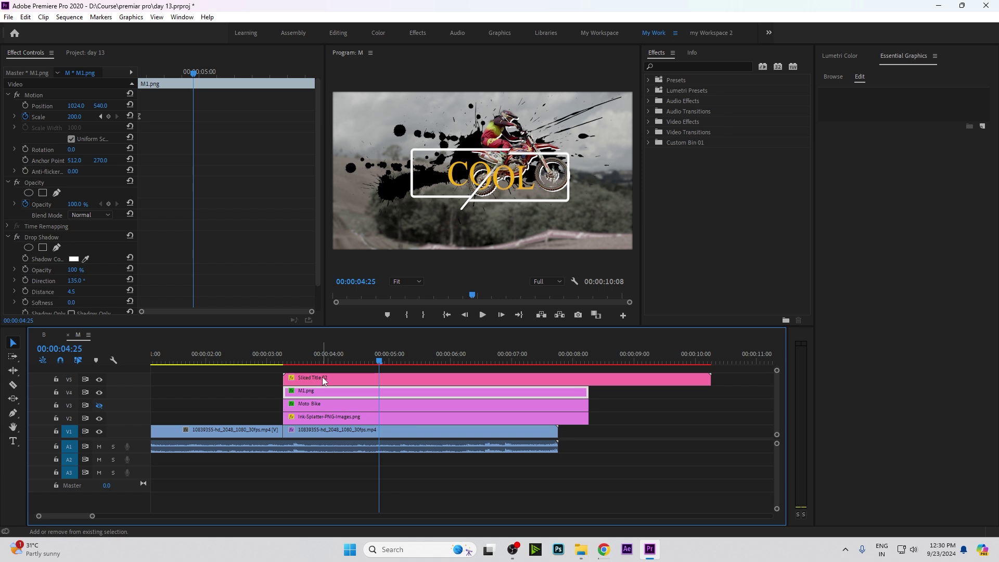
shift+click(320, 378)
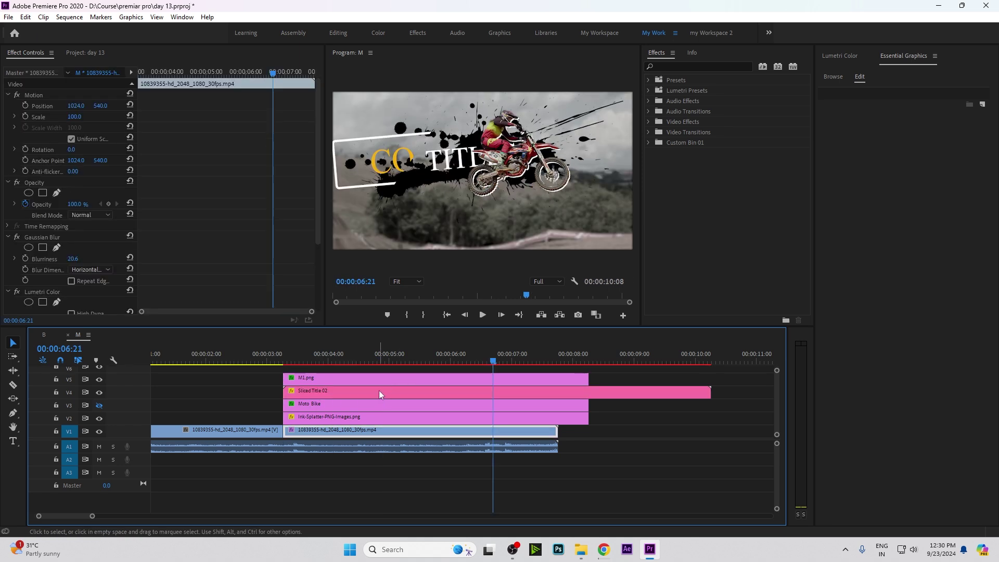
Position Sliced Title 02 at 936/391 and rotate it to -9°.
click(380, 394)
mouse_move(74, 119)
mouse_down()
mouse_move(111, 119)
mouse_move(90, 121)
mouse_up()
click(75, 128)
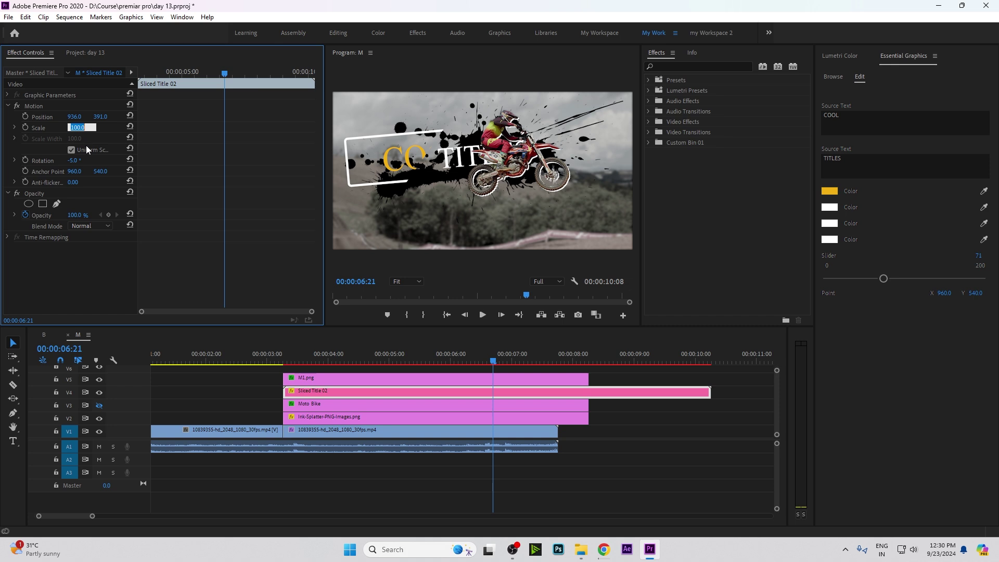
drag(74, 162, 69, 162)
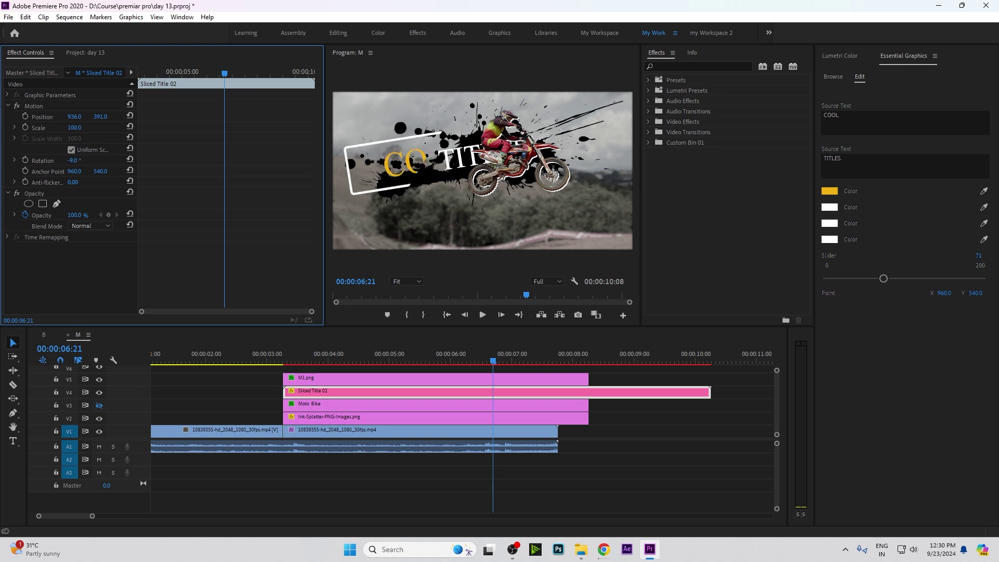
Start Sliced Title 02 slightly earlier, around 00:00:02:29, just before the other overlays.
drag(391, 354, 313, 385)
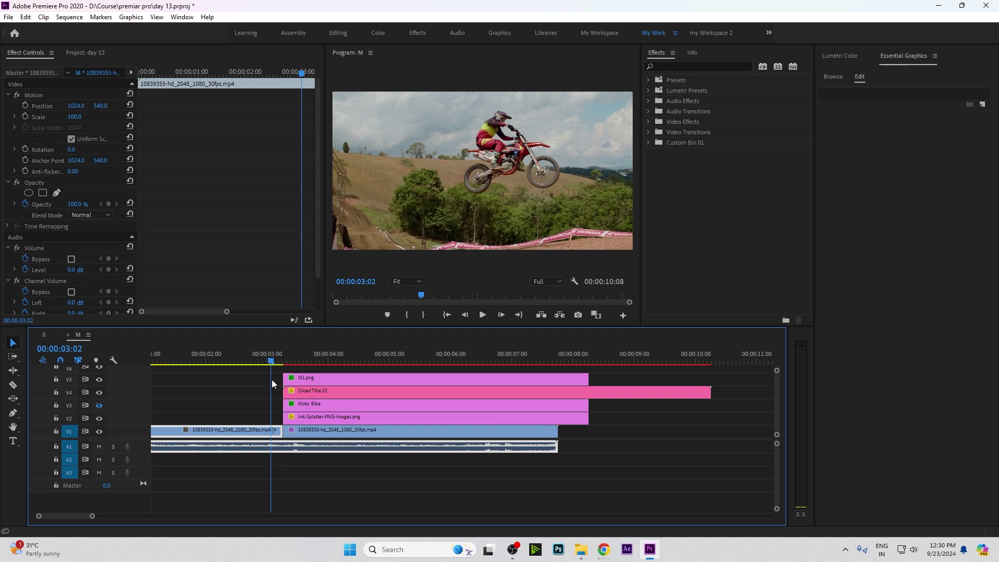
mouse_move(314, 386)
mouse_down()
mouse_move(266, 379)
mouse_move(272, 393)
mouse_up()
click(304, 393)
mouse_move(266, 358)
mouse_down()
mouse_move(290, 367)
mouse_move(263, 363)
mouse_move(278, 397)
mouse_up()
drag(264, 362, 282, 370)
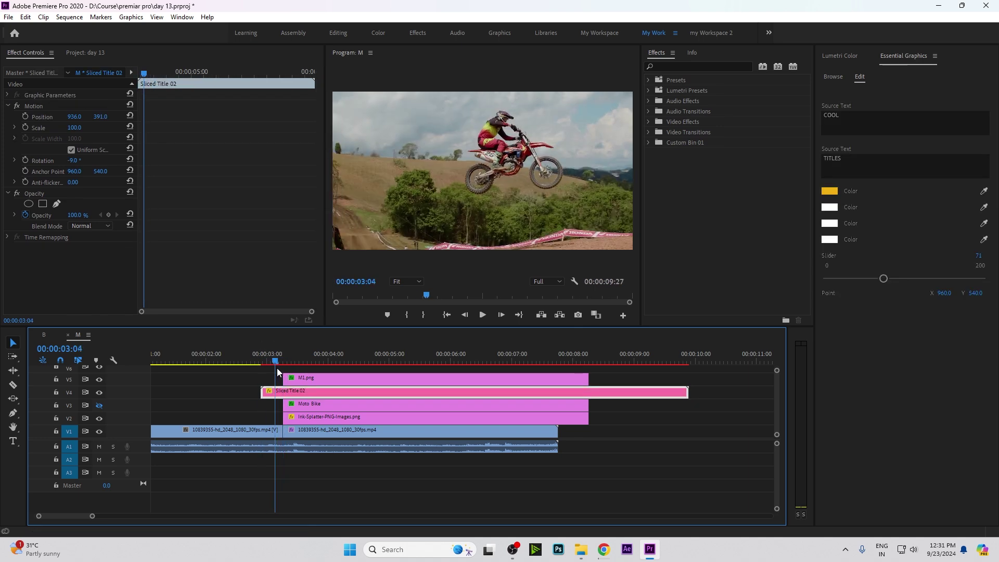
drag(282, 370, 464, 363)
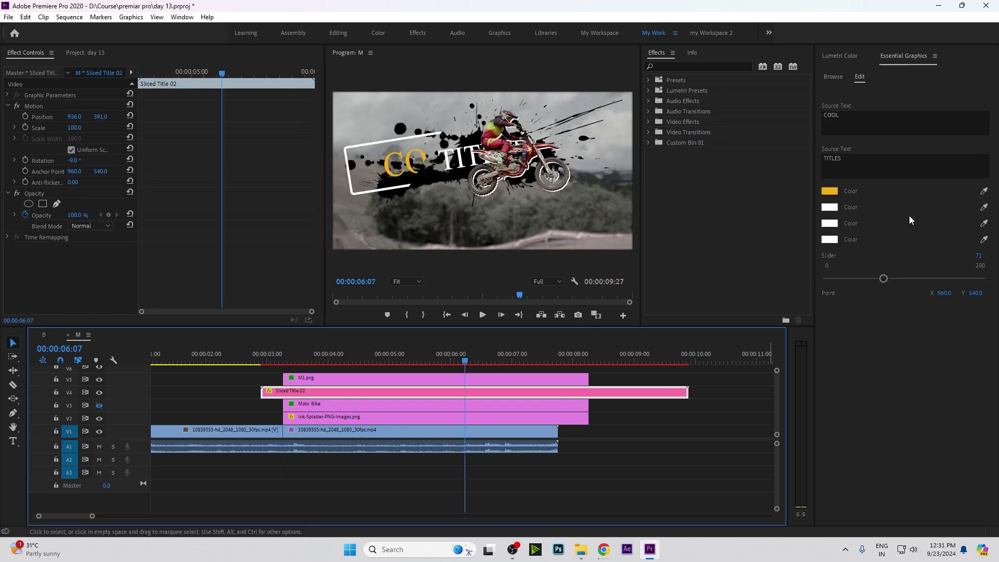
click(846, 59)
click(901, 60)
Add the Square Element 4 template from Essential Graphics Browse to the timeline.
click(833, 77)
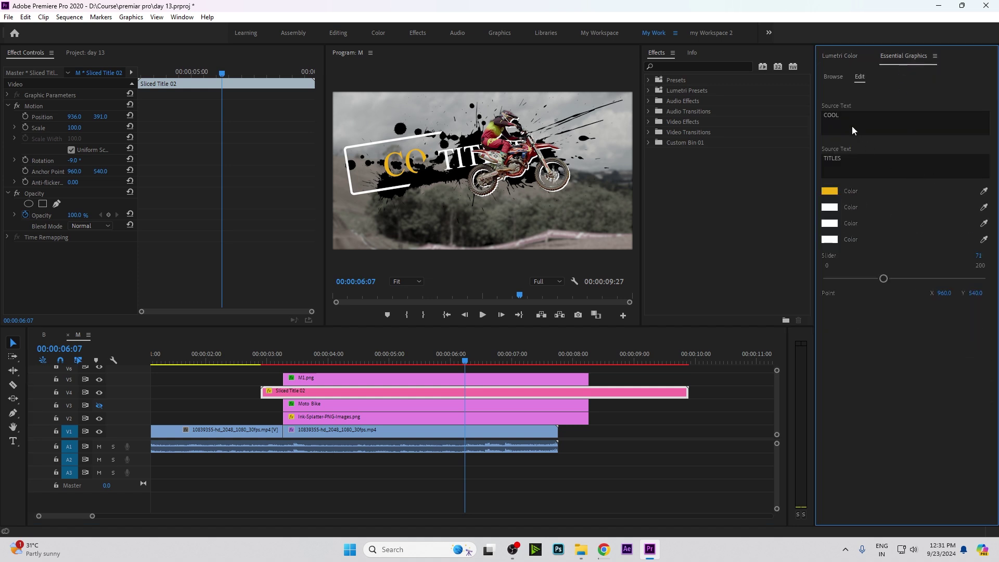
scroll(912, 445, down, 4)
scroll(910, 446, down, 1)
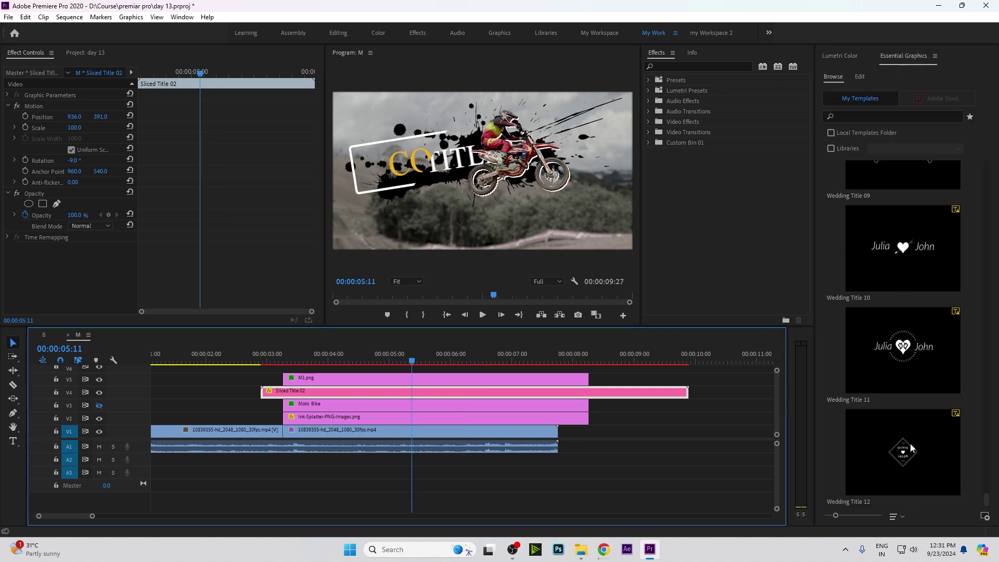
drag(987, 503, 987, 457)
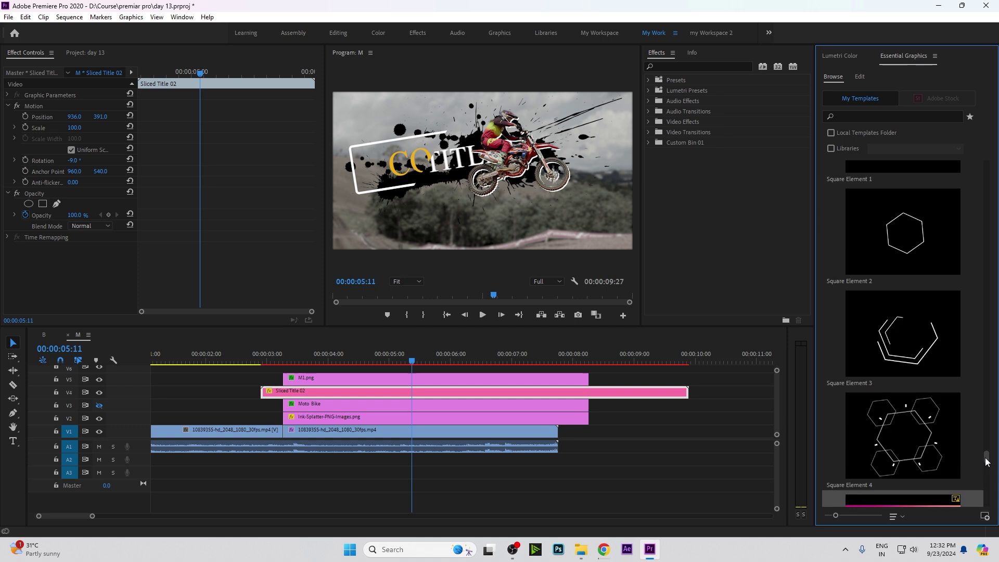
mouse_move(901, 485)
mouse_down()
mouse_move(247, 388)
mouse_move(255, 370)
mouse_up()
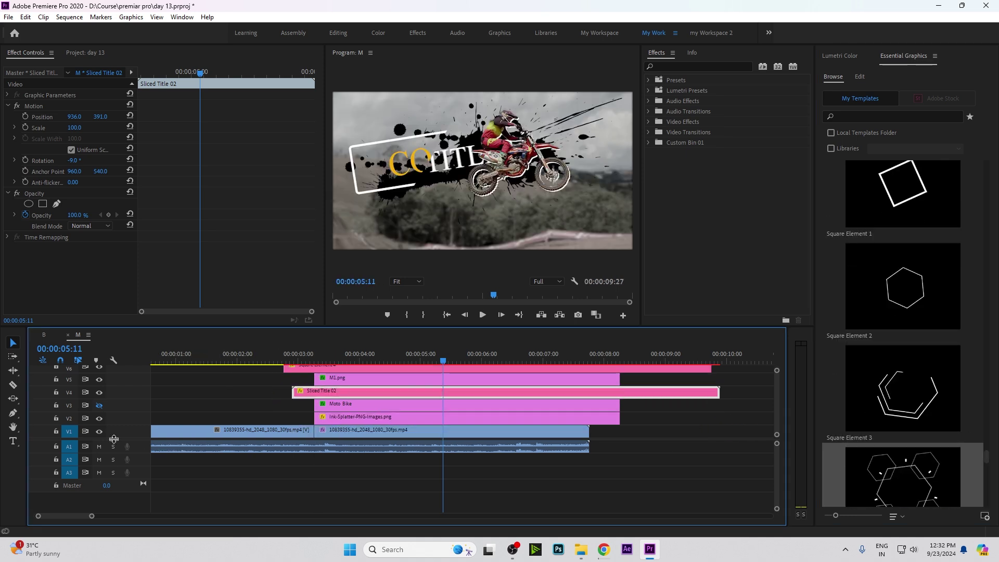
Start Square Element 4 at about 3:08 and move it with M1.png up one track.
scroll(301, 423, up, 2)
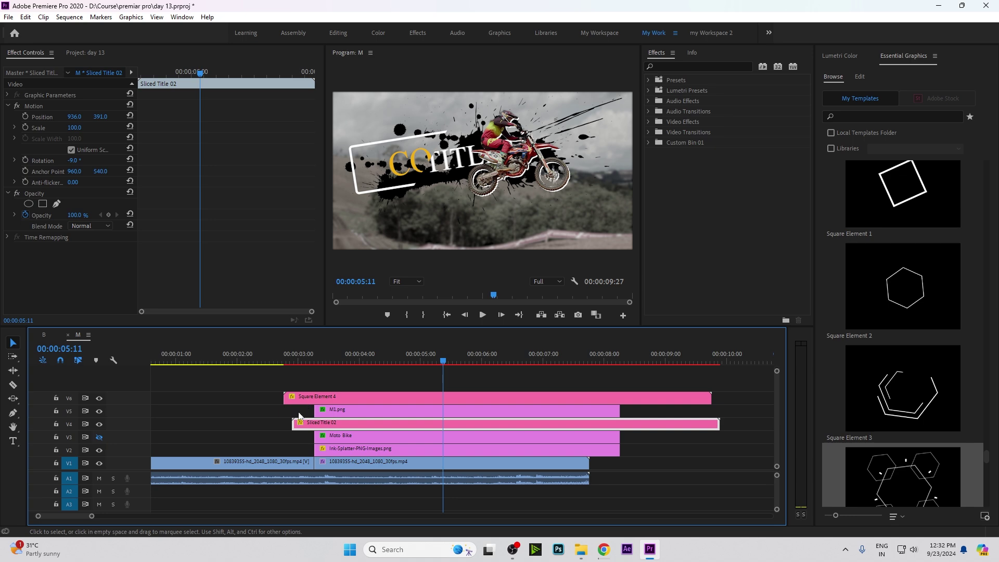
mouse_move(333, 411)
mouse_down()
mouse_move(335, 384)
mouse_move(311, 388)
mouse_move(328, 411)
mouse_up()
click(284, 360)
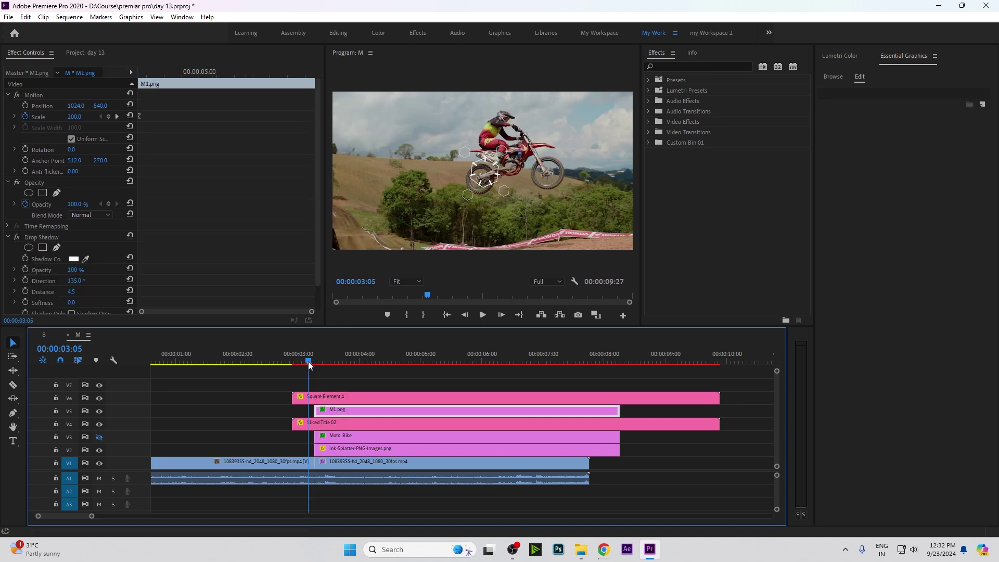
mouse_move(309, 364)
mouse_down()
mouse_move(318, 386)
mouse_move(308, 361)
mouse_up()
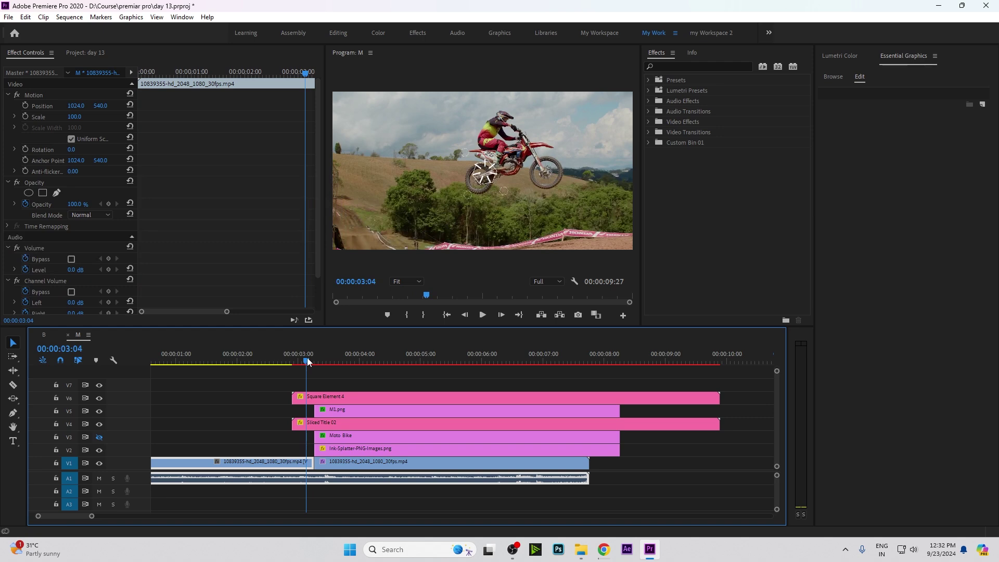
click(324, 398)
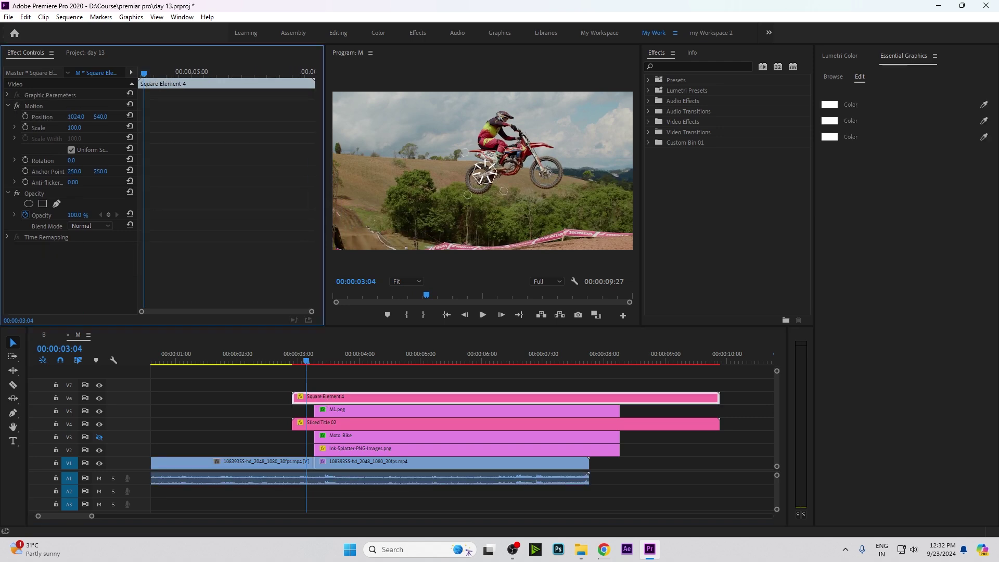
mouse_move(307, 362)
mouse_down()
mouse_move(344, 368)
mouse_move(312, 393)
mouse_move(341, 404)
mouse_up()
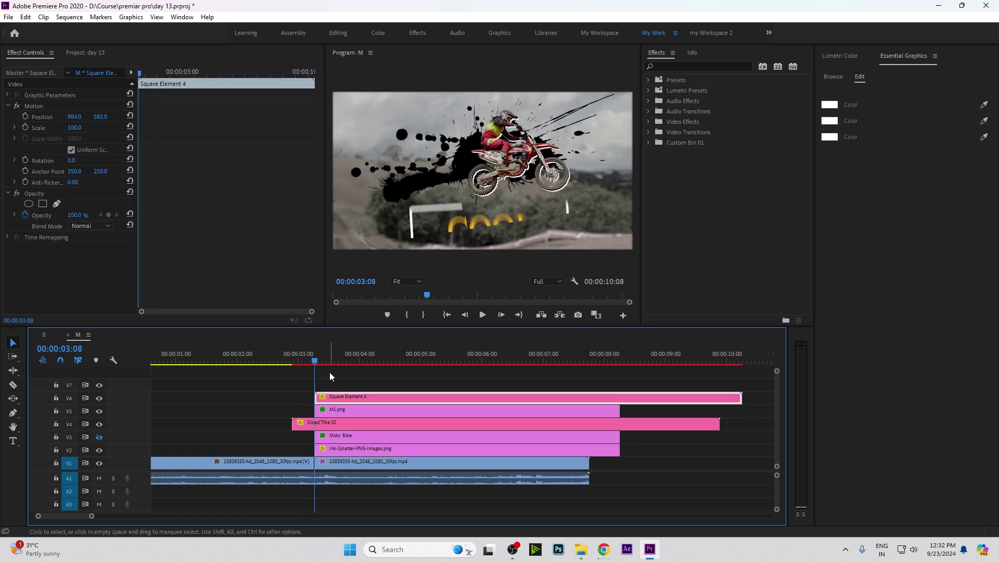
click(494, 359)
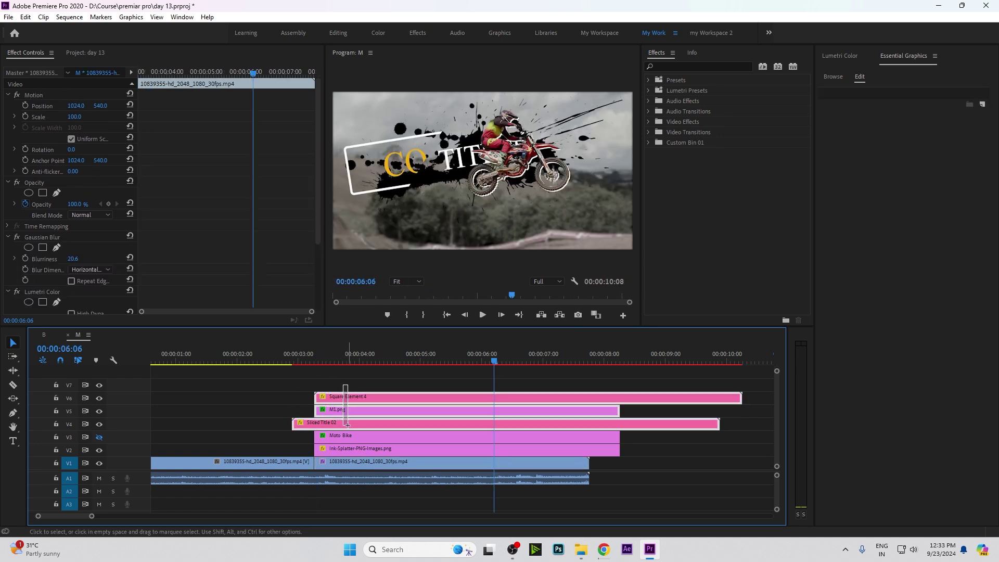
mouse_move(343, 385)
mouse_down()
mouse_move(358, 414)
mouse_move(400, 395)
mouse_up()
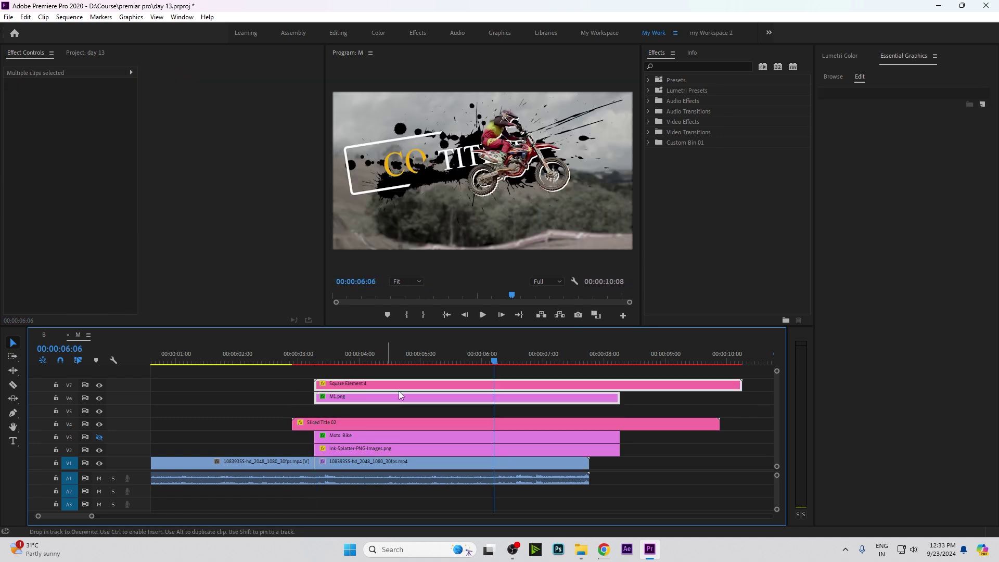
Add Parallax Title 07 to V5 and lower its text by raising Position Y.
click(835, 79)
scroll(856, 348, up, 3)
scroll(859, 348, up, 3)
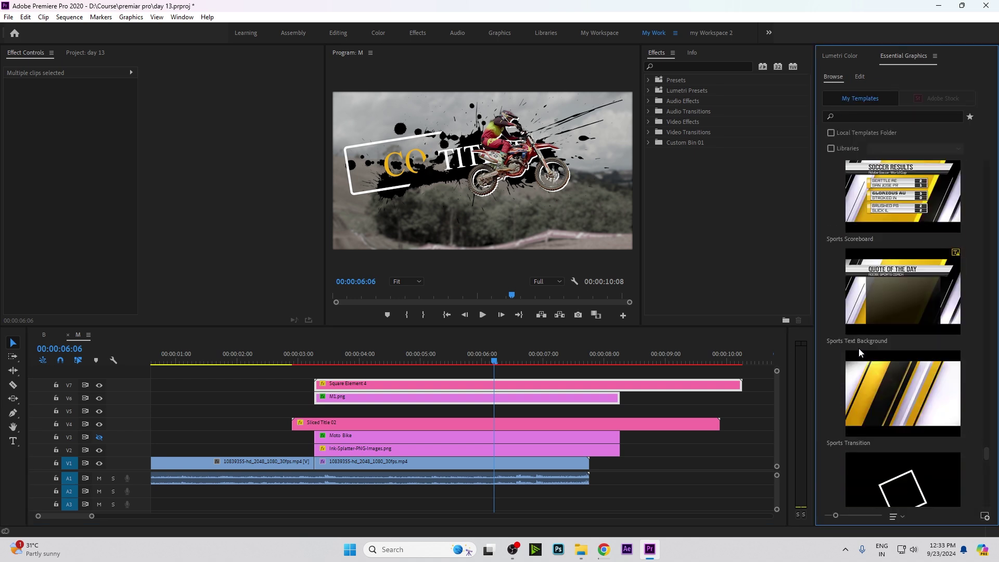
scroll(858, 348, up, 3)
scroll(858, 349, up, 4)
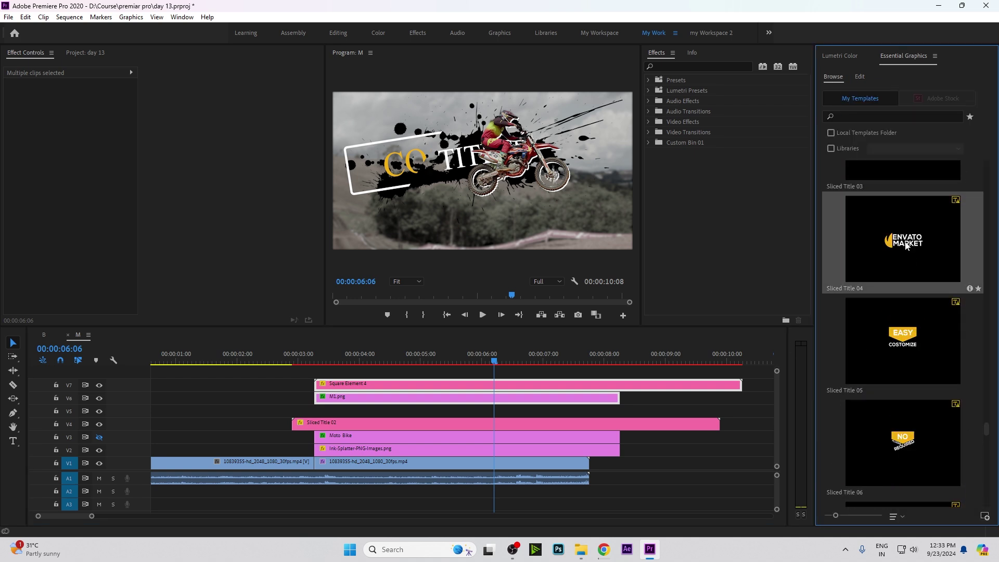
scroll(901, 336, up, 5)
scroll(901, 336, up, 2)
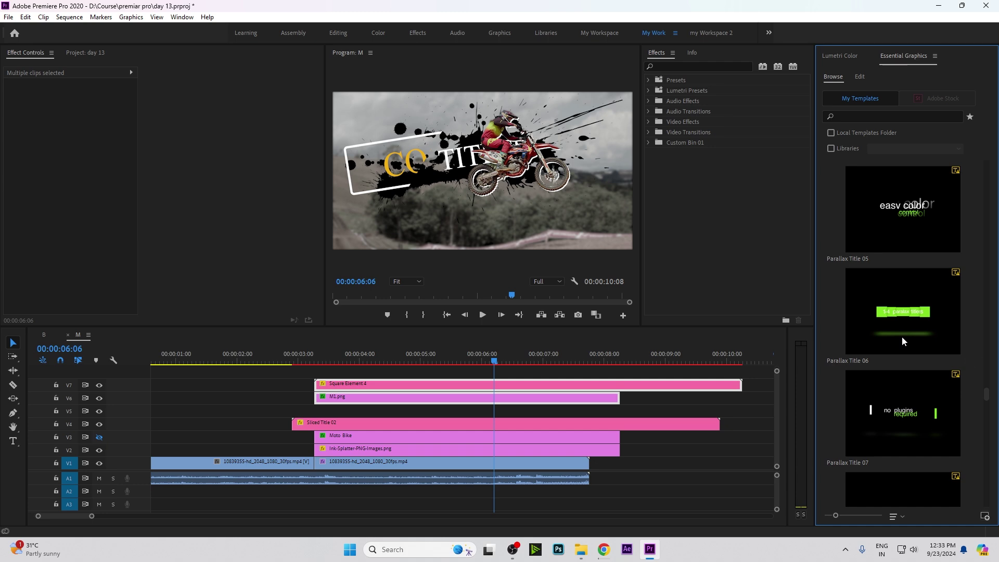
mouse_move(901, 336)
mouse_down()
mouse_move(331, 416)
mouse_move(288, 411)
mouse_up()
click(545, 298)
drag(100, 117, 220, 117)
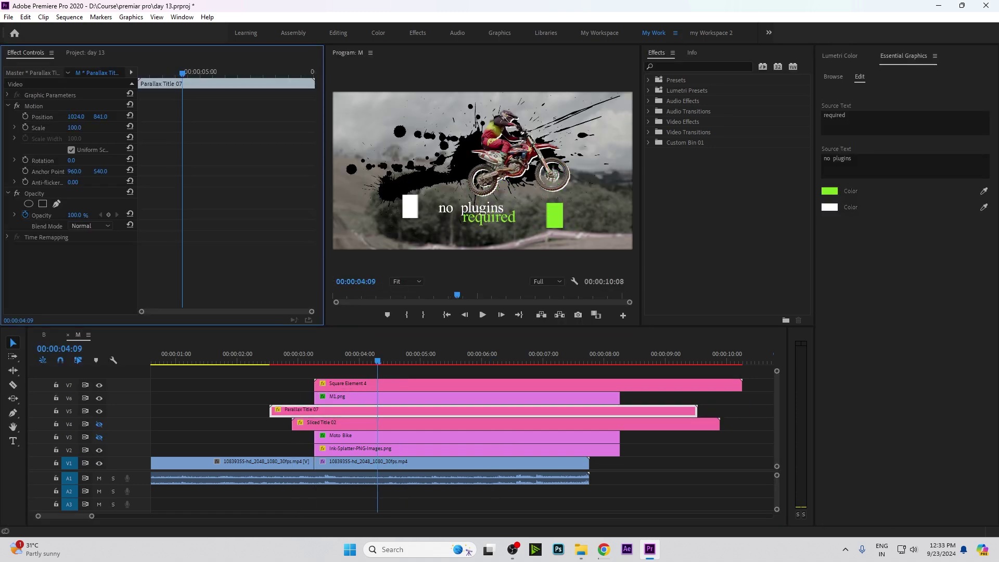
Turn the Sliced Title 02 track output back on and zoom the timeline out.
click(99, 424)
click(468, 461)
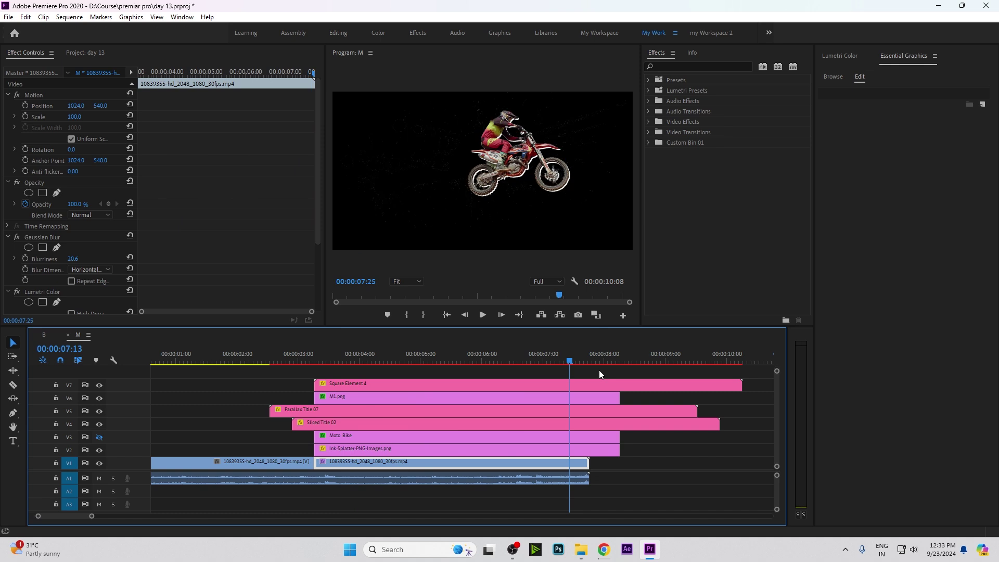
drag(521, 361, 477, 390)
click(397, 416)
click(395, 425)
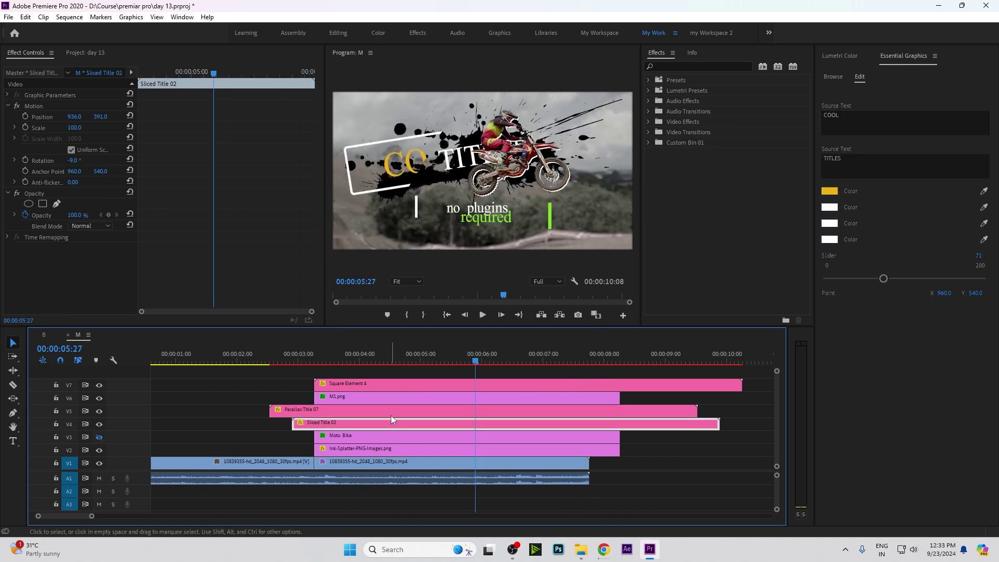
click(392, 415)
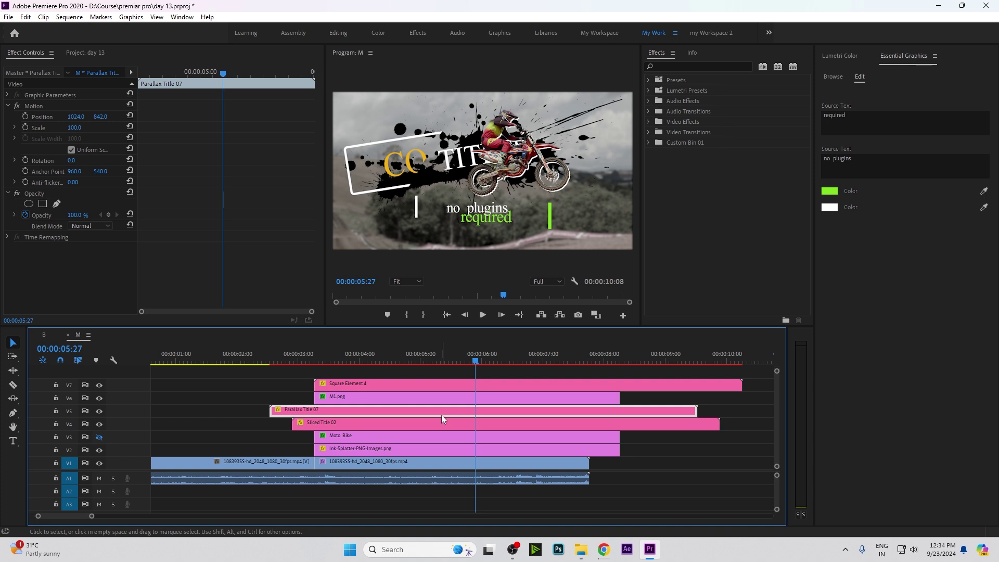
key(minus)
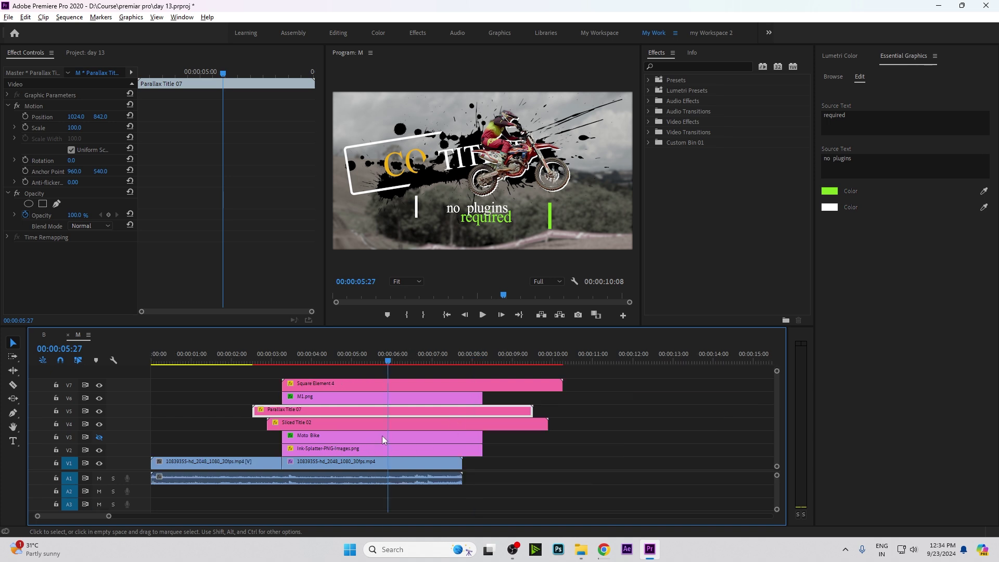
Close the Source monitor and widen the Program monitor to preview the title from 2:26.
double_click(373, 411)
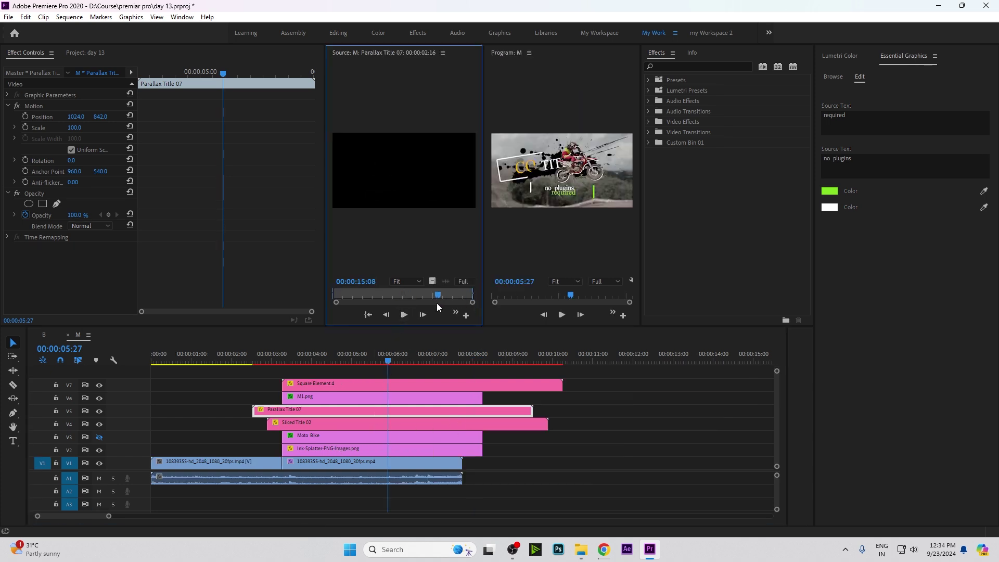
click(264, 360)
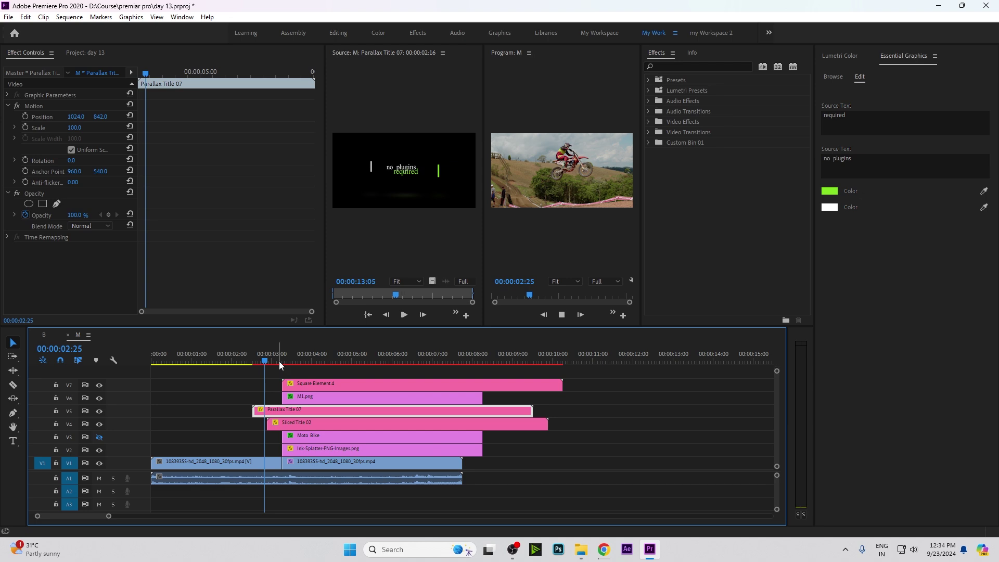
click(443, 53)
click(465, 63)
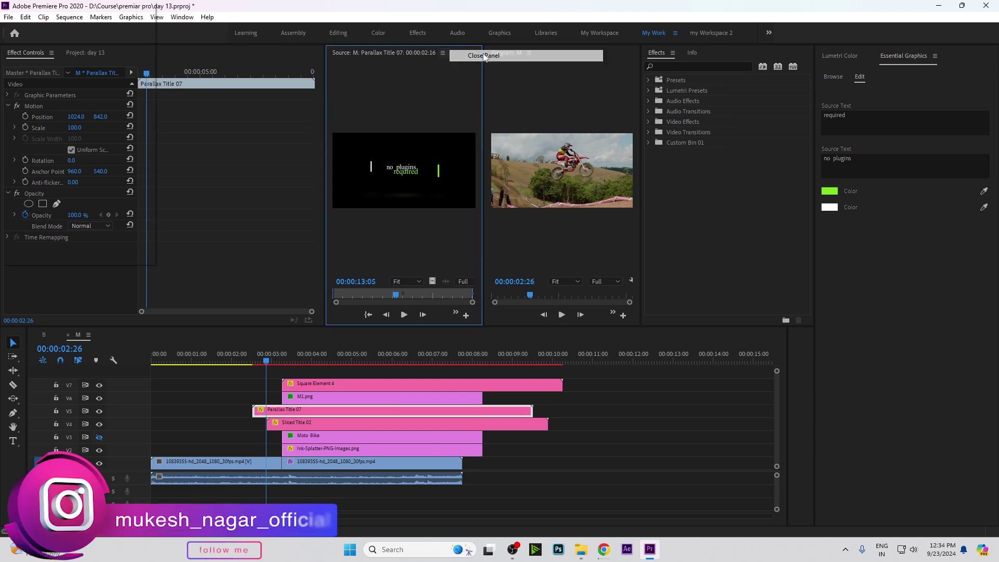
drag(482, 158, 224, 158)
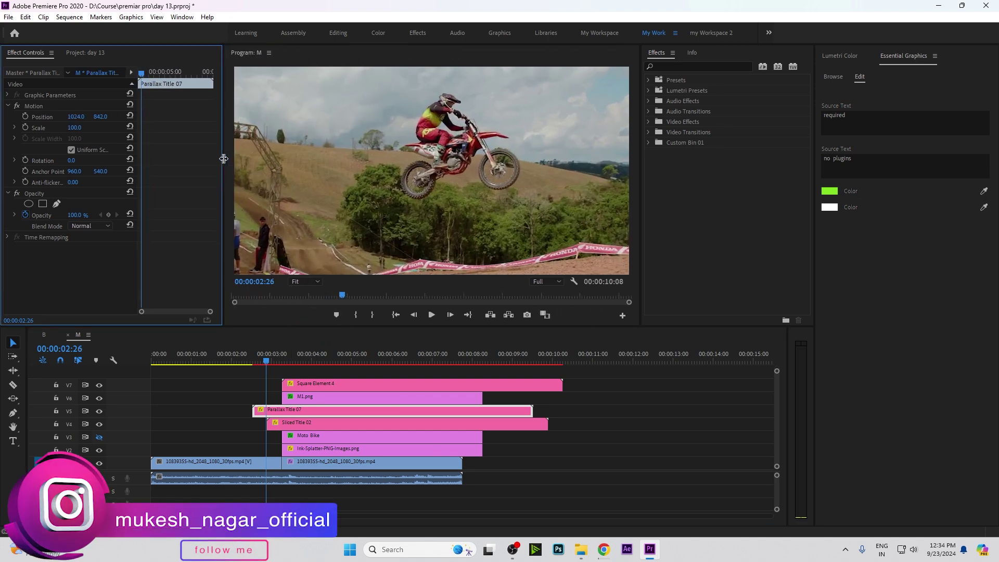
drag(267, 366, 338, 373)
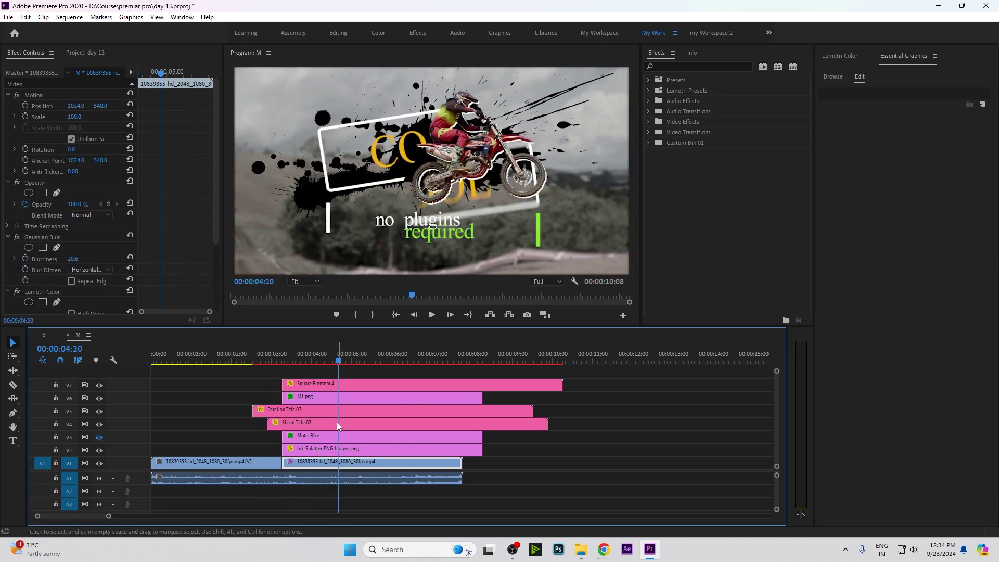
Add a frame hold to Parallax Title 07 from the playhead onward.
click(336, 410)
right_click(337, 410)
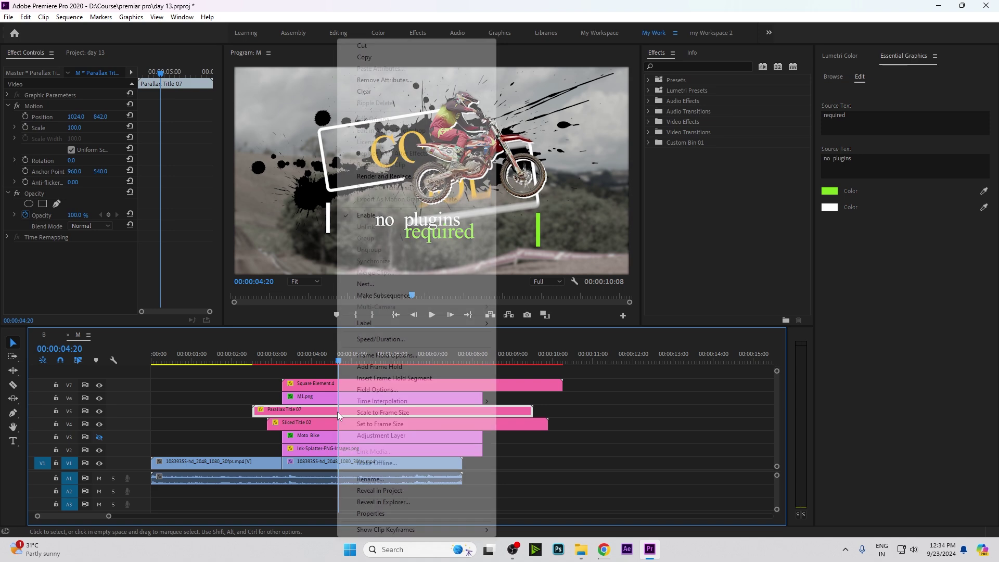
click(372, 355)
Add a frame hold to Sliced Title 02 near 5:02, then scrub back from 4:01 to review.
click(372, 461)
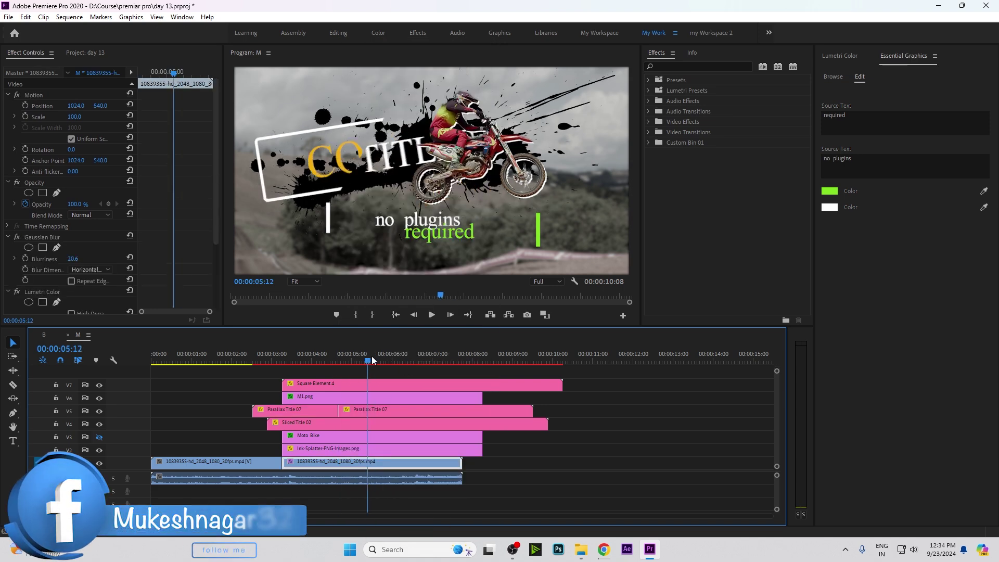
mouse_move(441, 367)
mouse_down()
mouse_move(356, 385)
mouse_move(397, 384)
mouse_up()
right_click(381, 420)
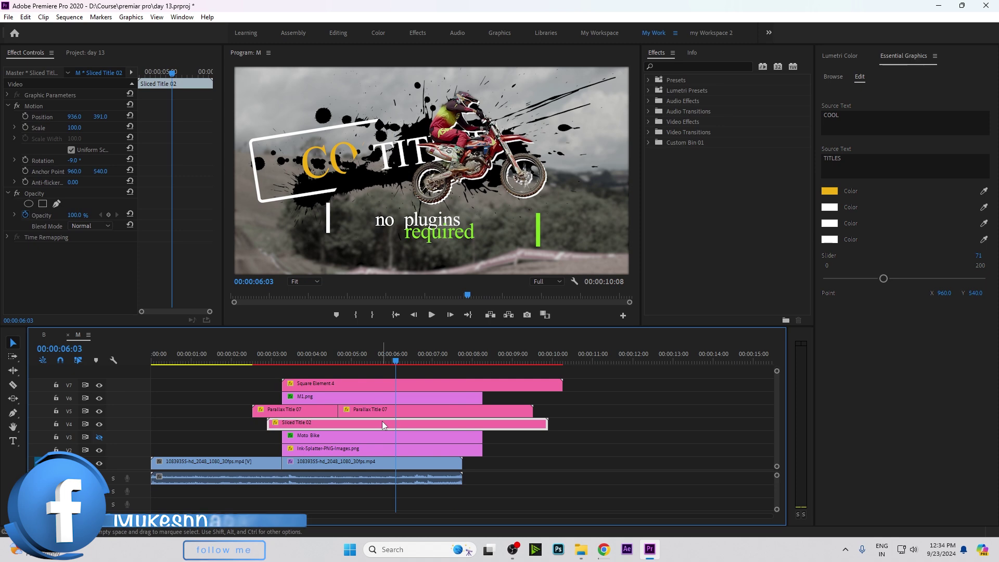
click(420, 374)
click(447, 462)
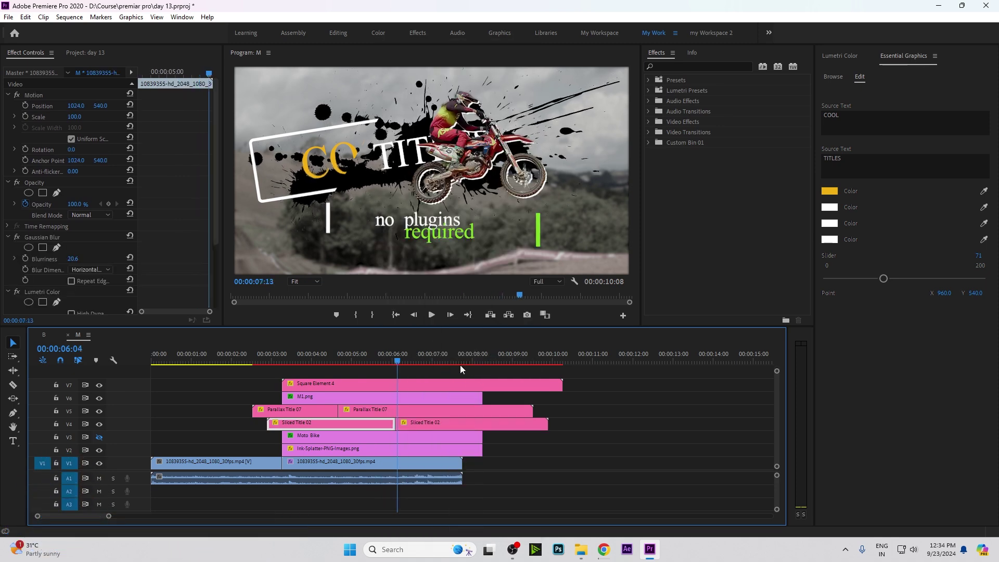
click(316, 370)
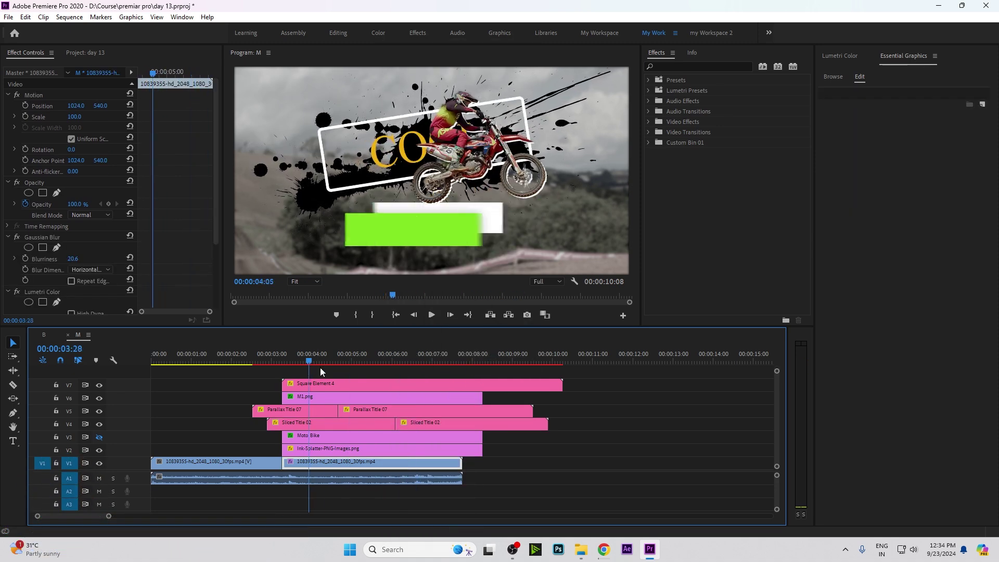
mouse_move(314, 370)
mouse_down()
mouse_move(345, 366)
mouse_move(335, 379)
mouse_up()
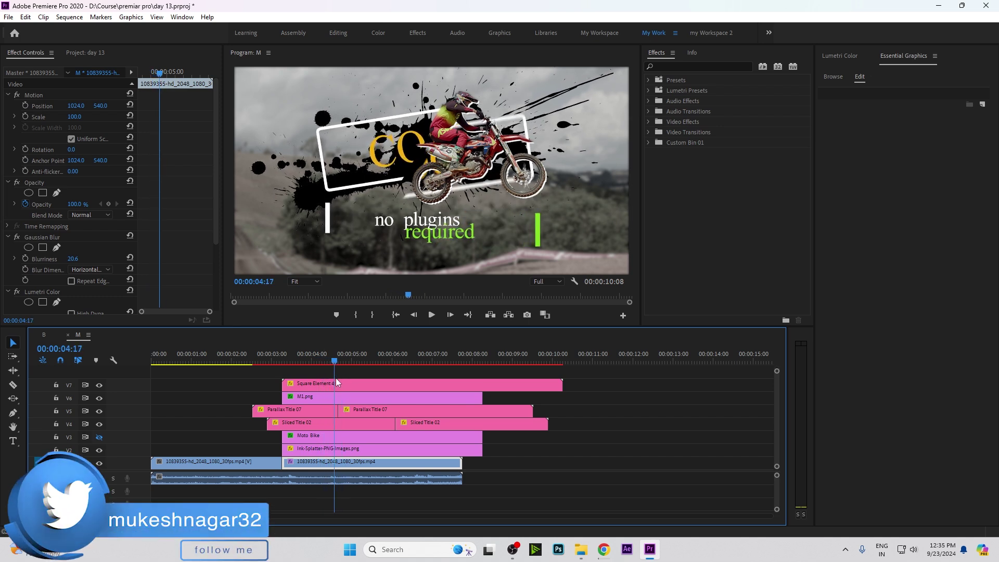
mouse_move(336, 381)
mouse_down()
mouse_move(372, 386)
mouse_move(380, 372)
mouse_up()
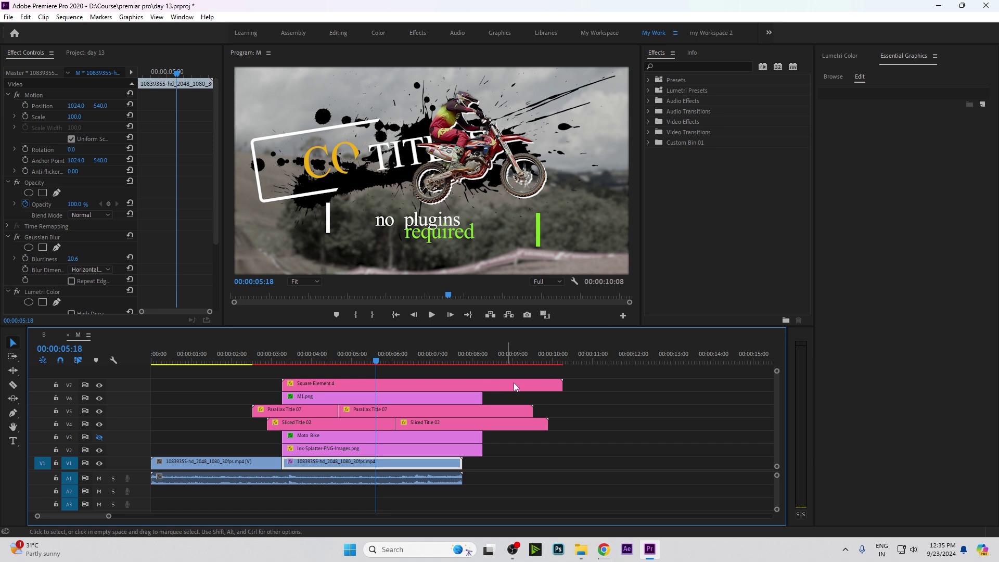
Make Split Layer Backwards end with Square Element 4 and scale it to 110.
click(834, 77)
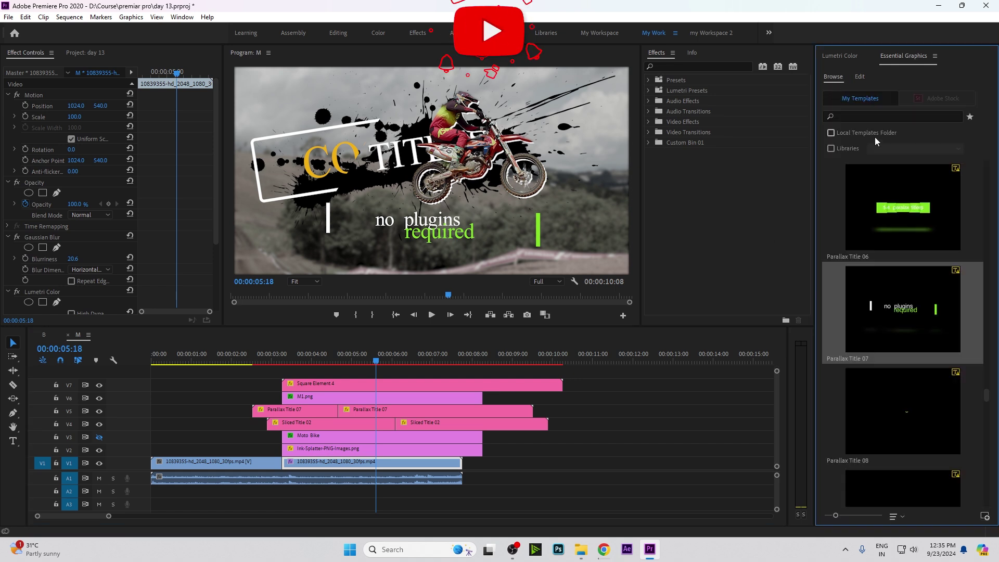
click(878, 115)
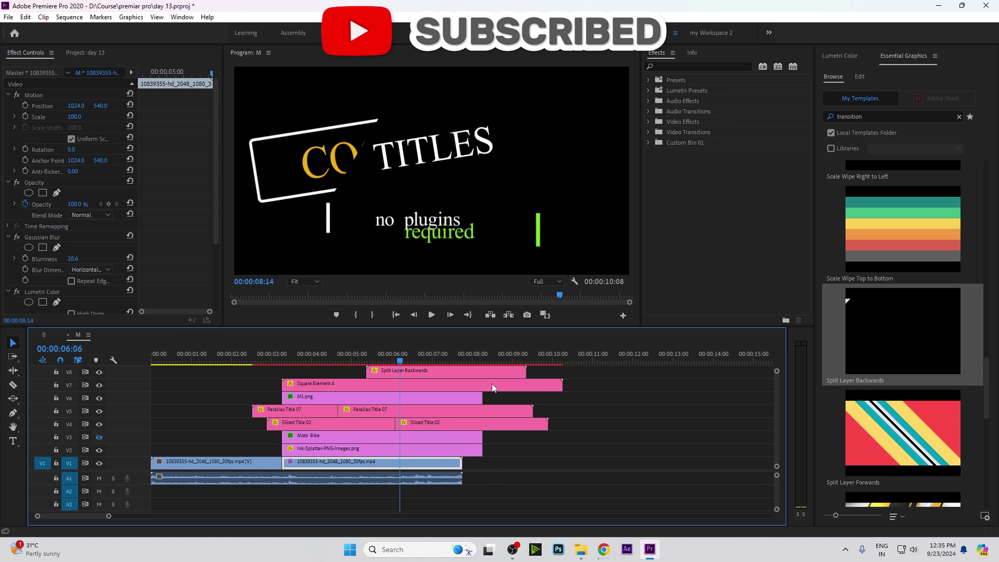
drag(457, 371, 494, 370)
drag(370, 361, 351, 362)
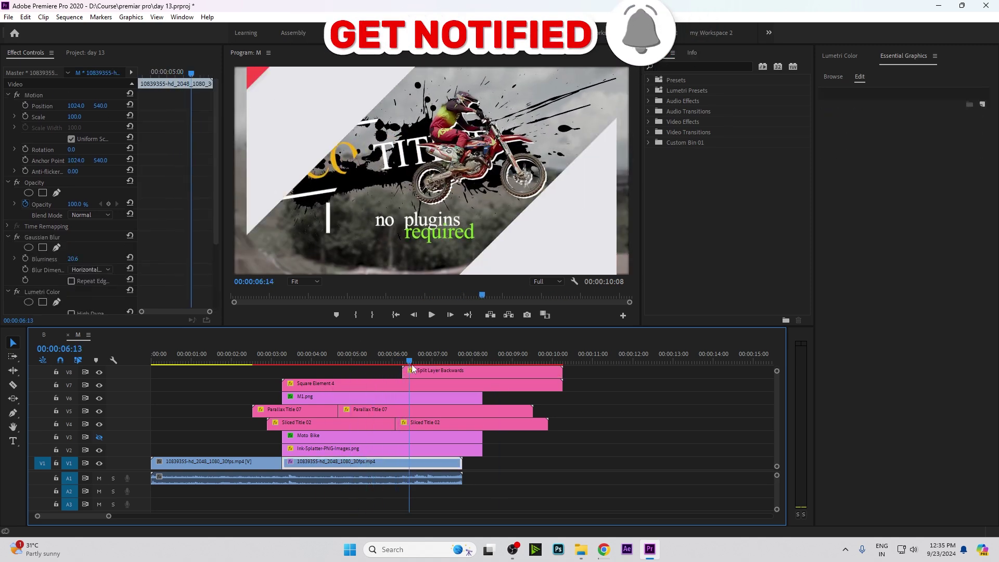
click(441, 372)
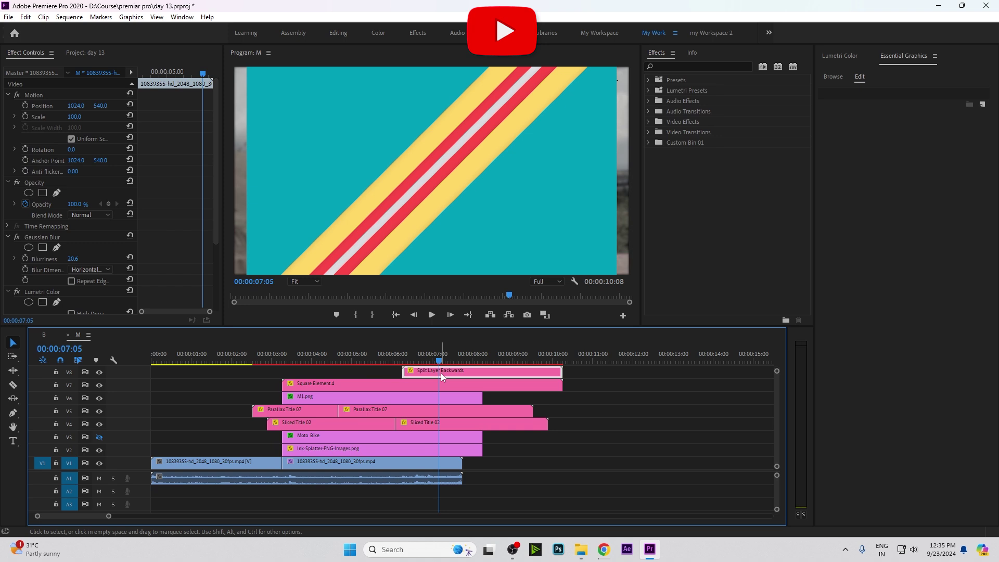
drag(71, 128, 77, 128)
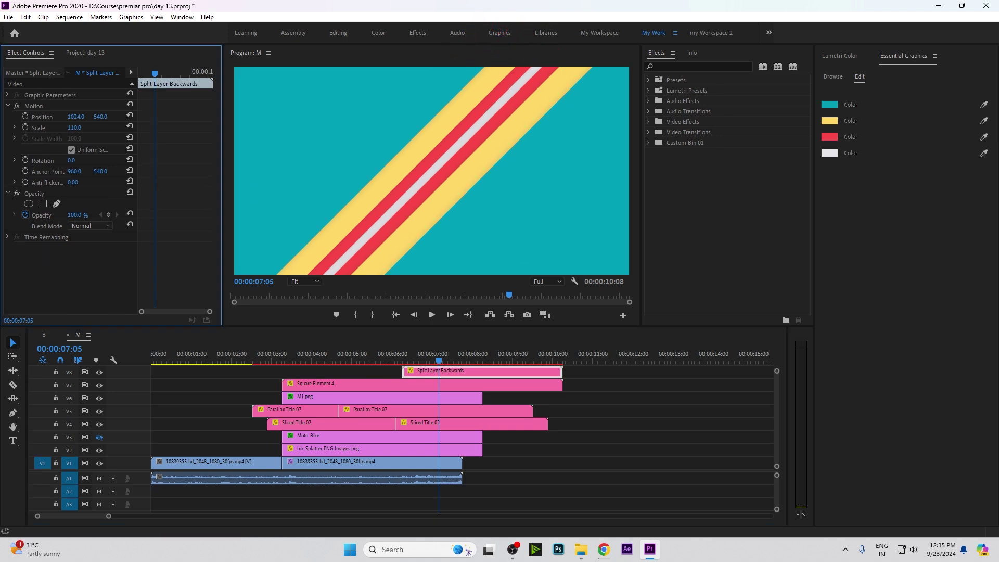
Trim all the intro clips so they end together, then play back the intro.
drag(598, 391, 154, 481)
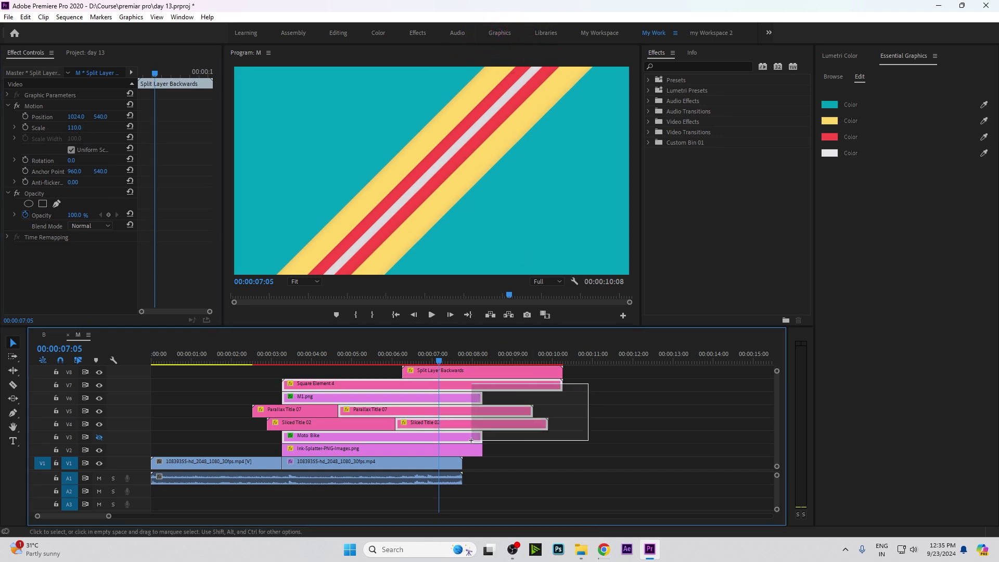
mouse_move(486, 396)
mouse_down()
mouse_move(500, 433)
mouse_move(439, 430)
mouse_up()
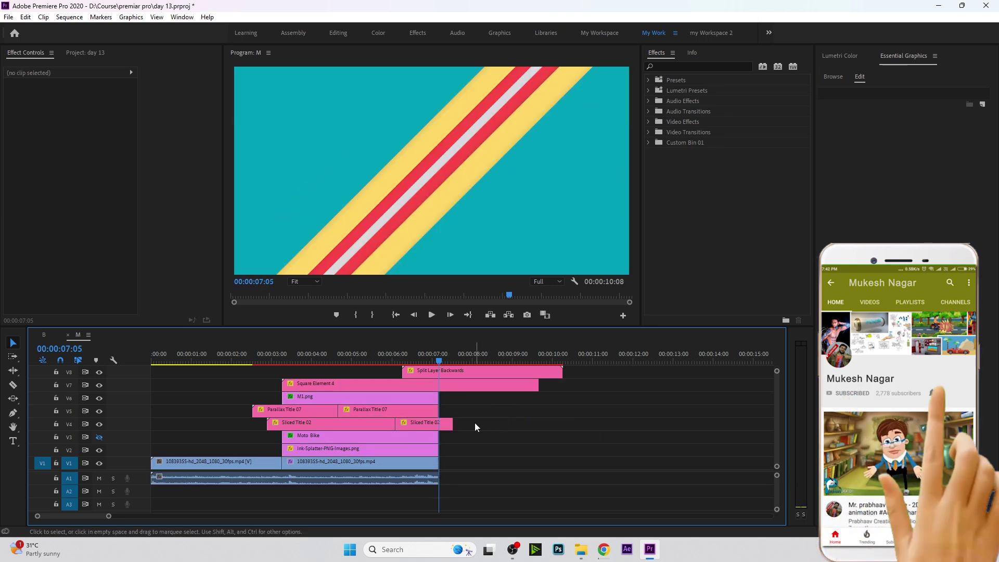
click(381, 357)
key(space)
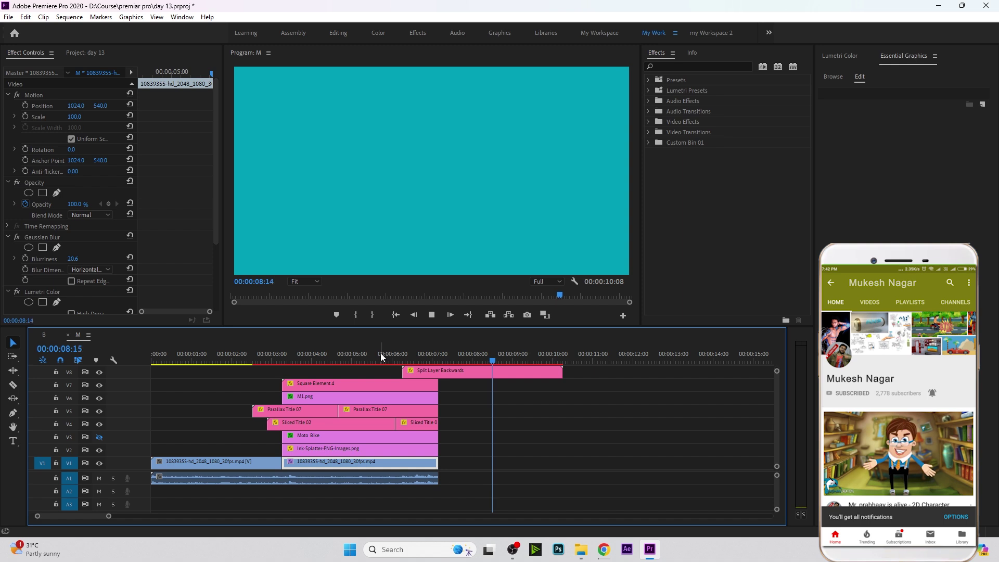
key(space)
Rate-stretch Split Layer Backwards shorter to speed up the transition and replay it.
click(464, 371)
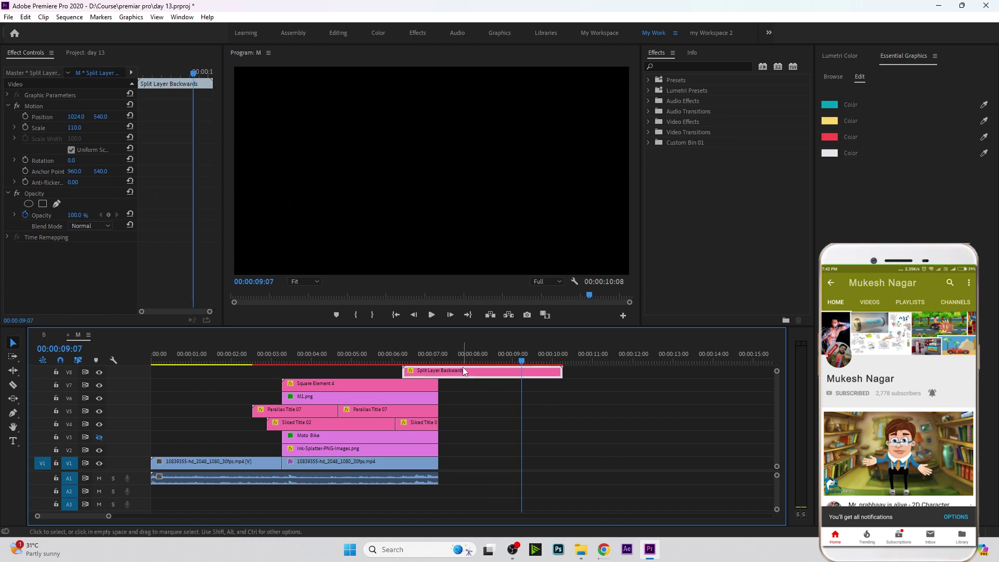
key(r)
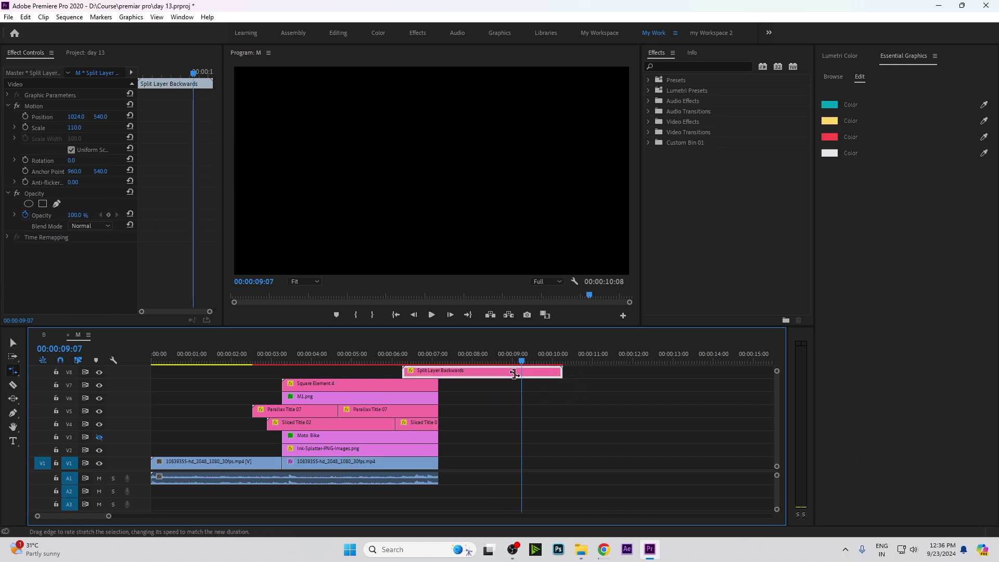
drag(513, 373, 411, 362)
key(v)
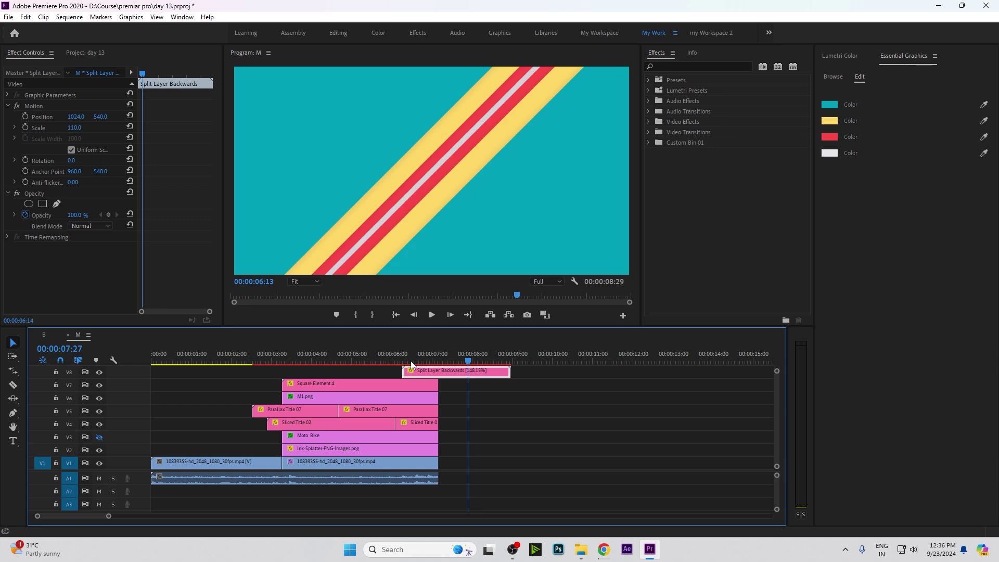
key(space)
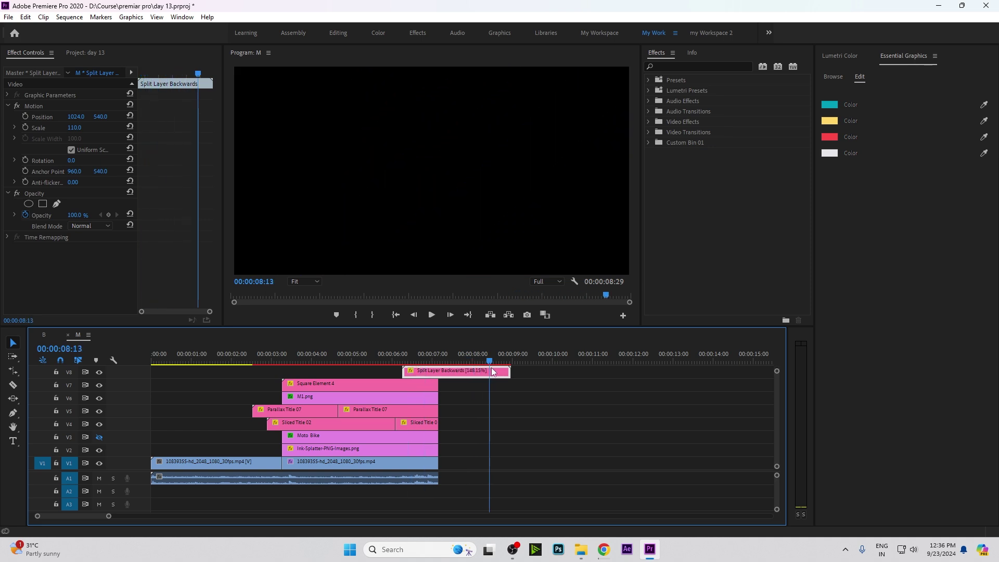
click(417, 354)
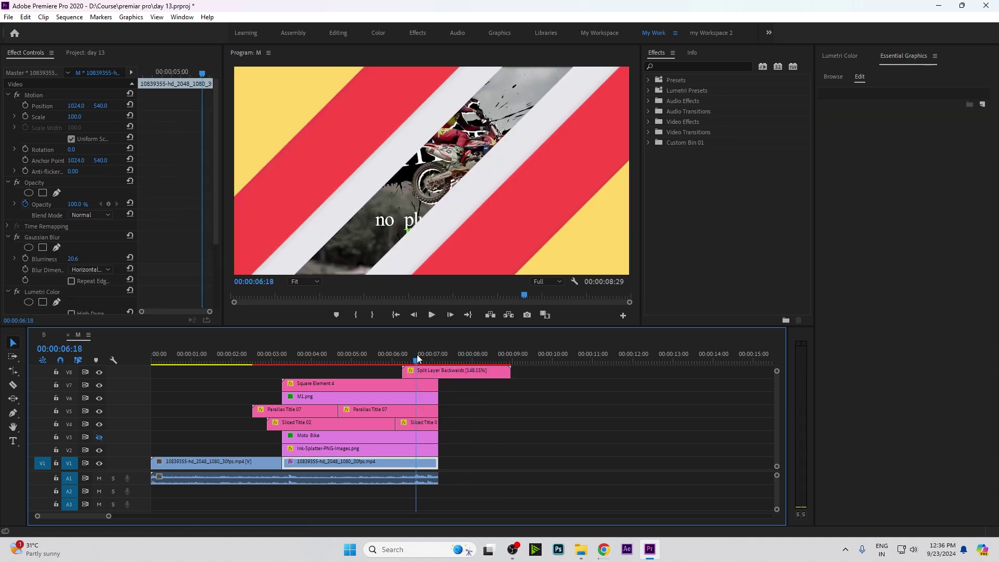
click(411, 355)
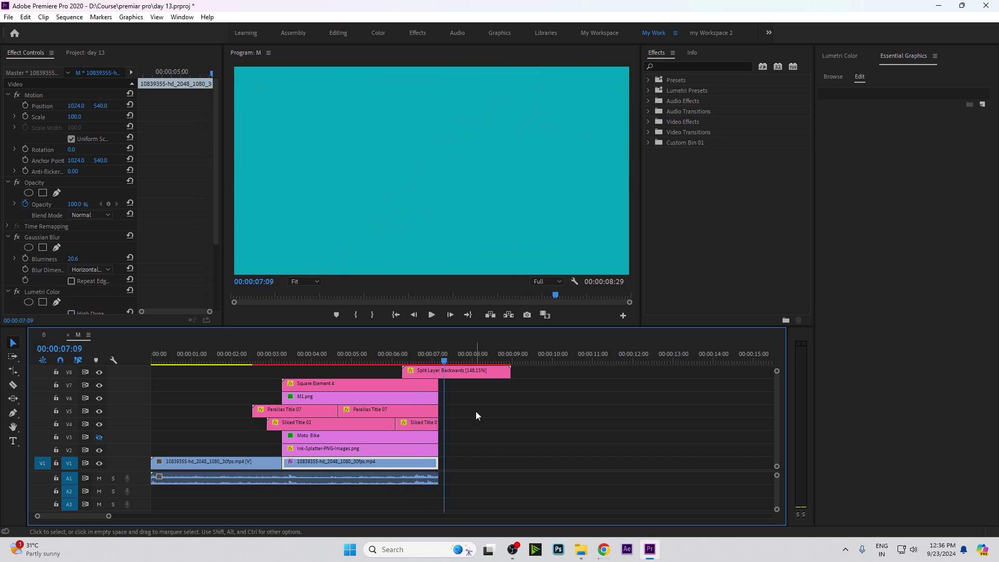
key(space)
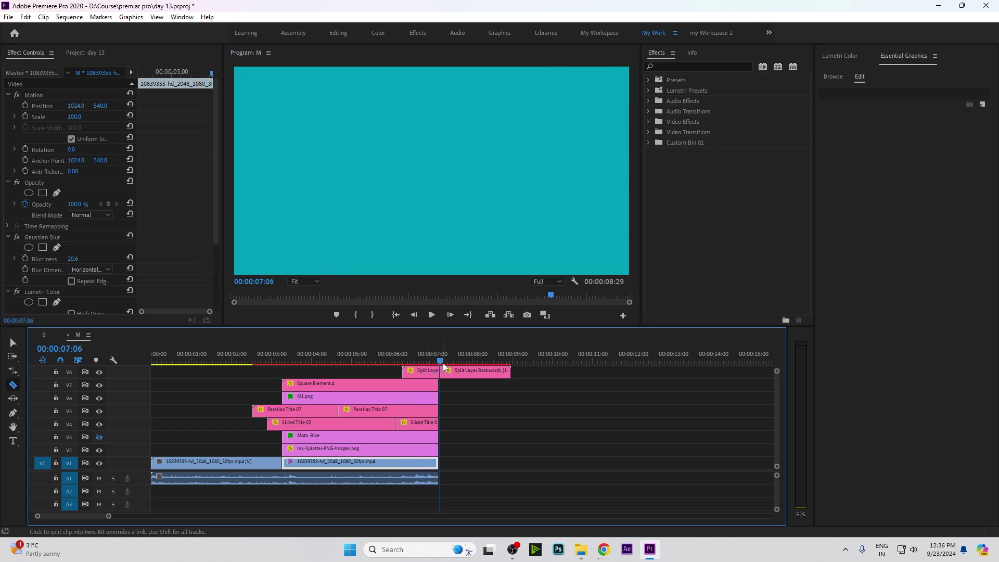
Cut the transition near 7:06 and move the second piece 19 frames earlier.
mouse_move(451, 365)
mouse_down()
mouse_move(468, 370)
mouse_move(460, 379)
mouse_up()
key(v)
click(395, 348)
key(space)
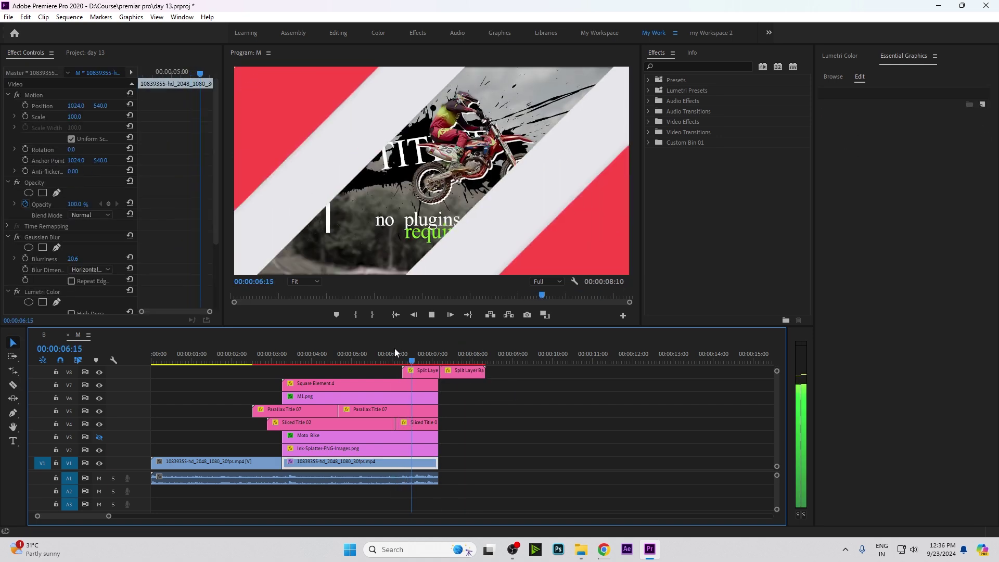
key(space)
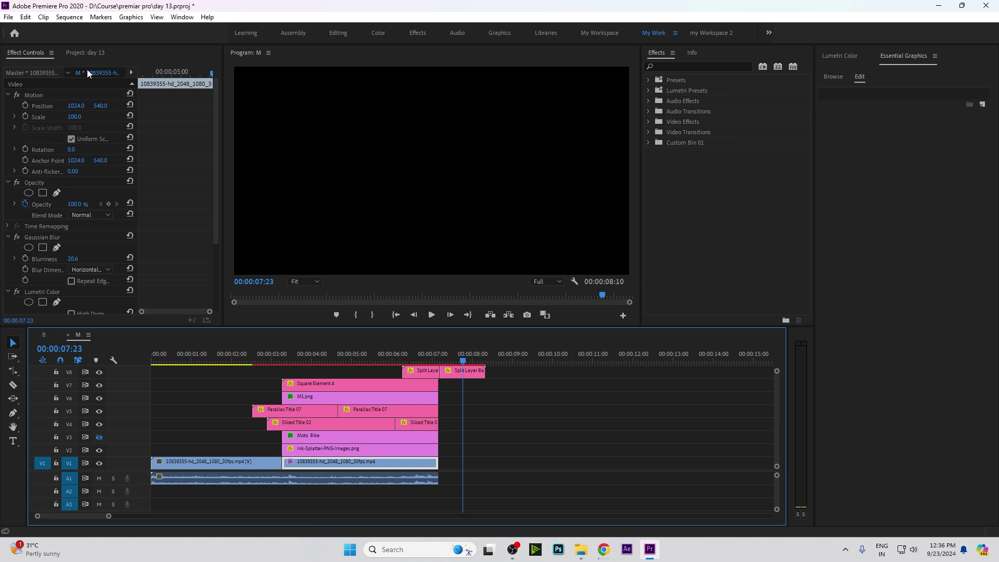
Place the 3185733 jump clip on V1 after the intro and play into it.
click(82, 52)
scroll(67, 214, up, 3)
drag(57, 125, 442, 463)
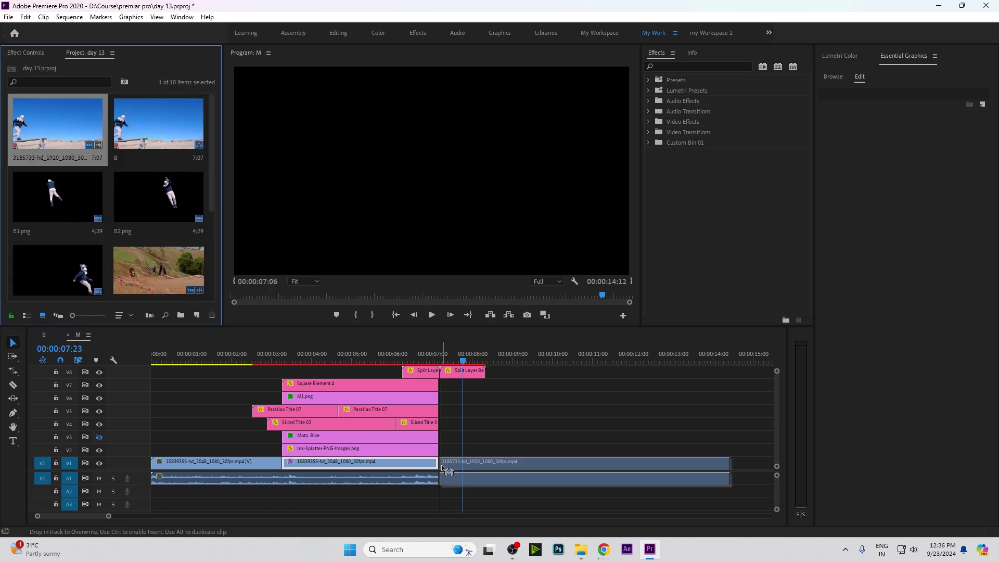
click(426, 351)
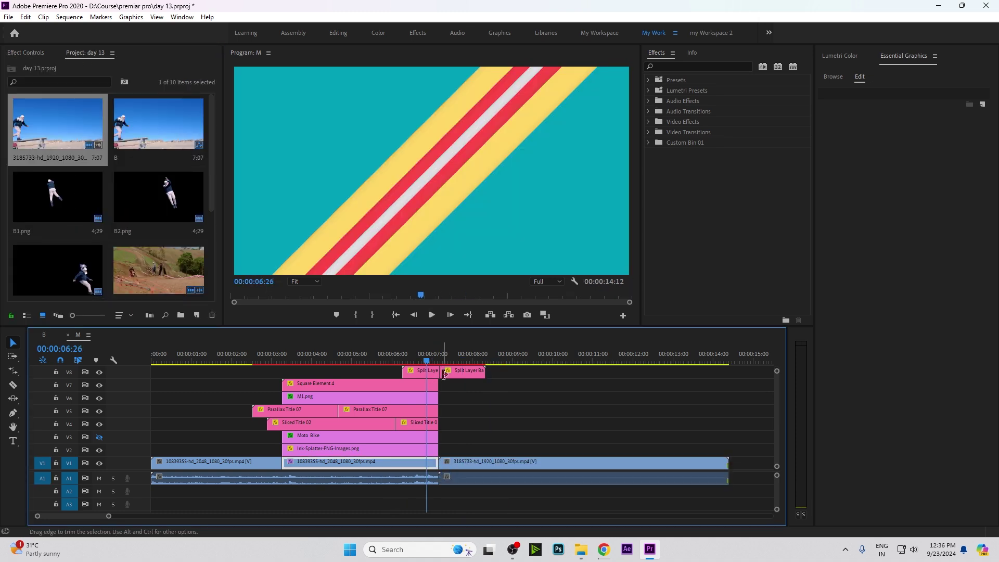
drag(430, 361, 429, 361)
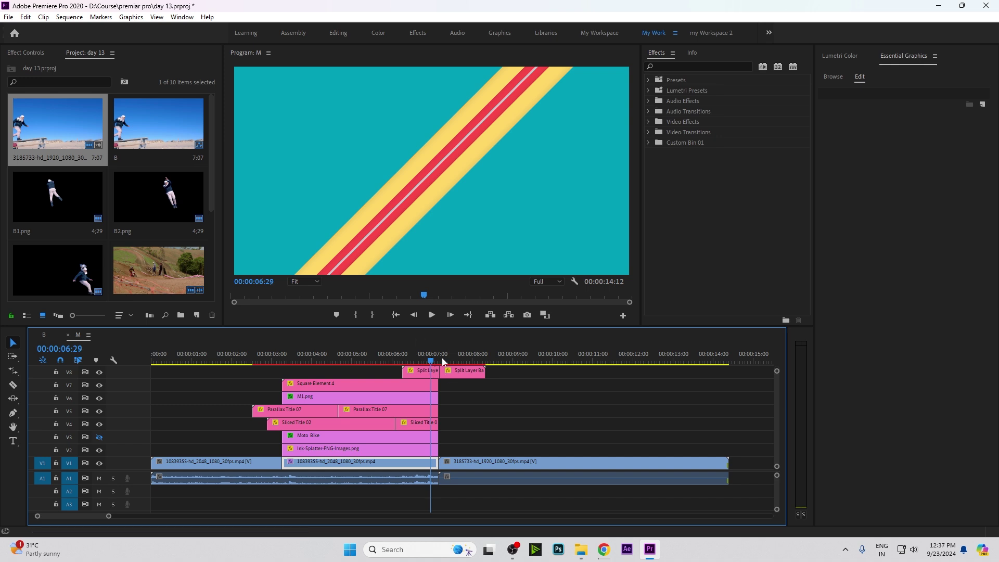
drag(441, 358, 407, 377)
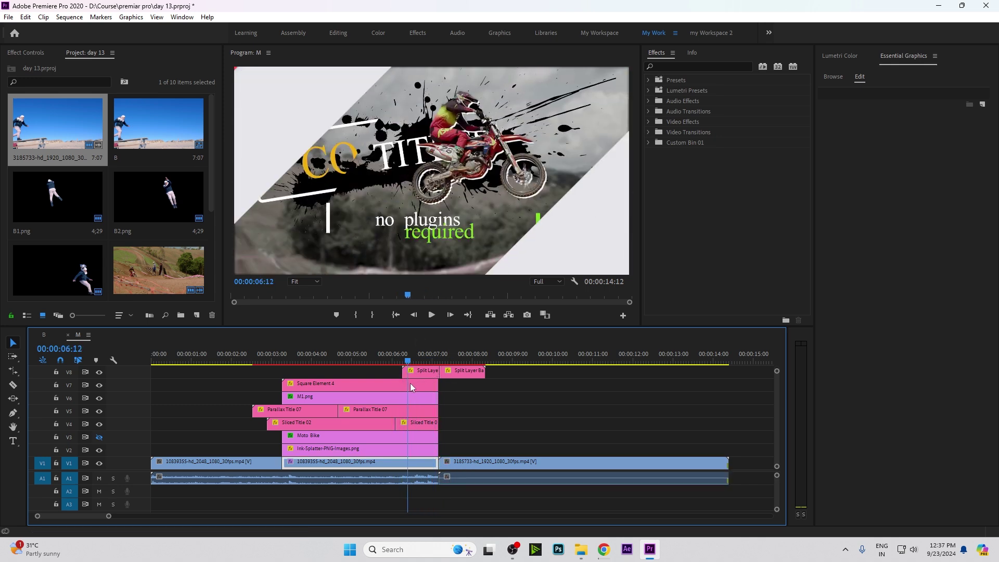
key(l)
key(l)
key(l)
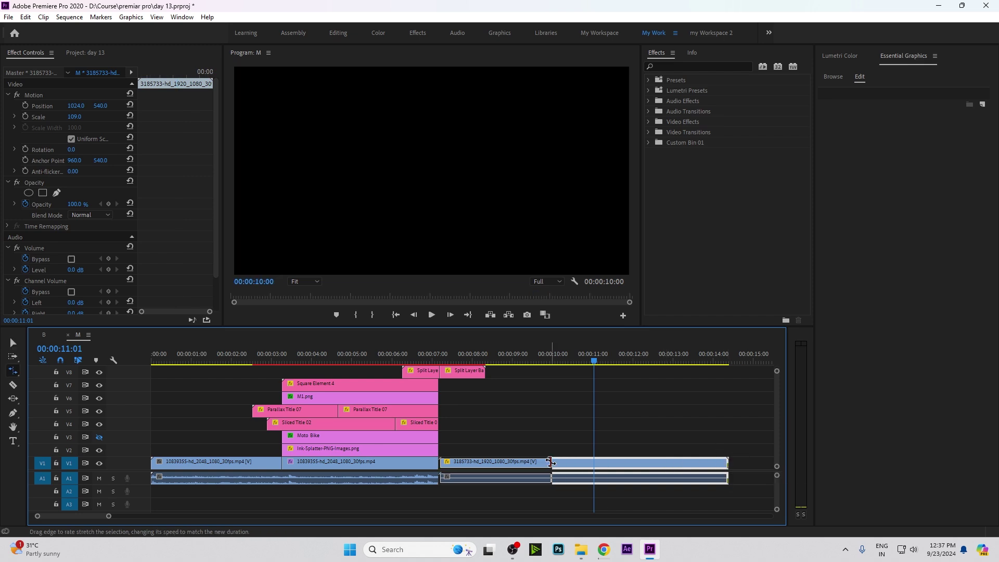
Rate-stretch the jump clip shorter, lengthen it again, undo, and select it.
drag(726, 463, 551, 462)
key(space)
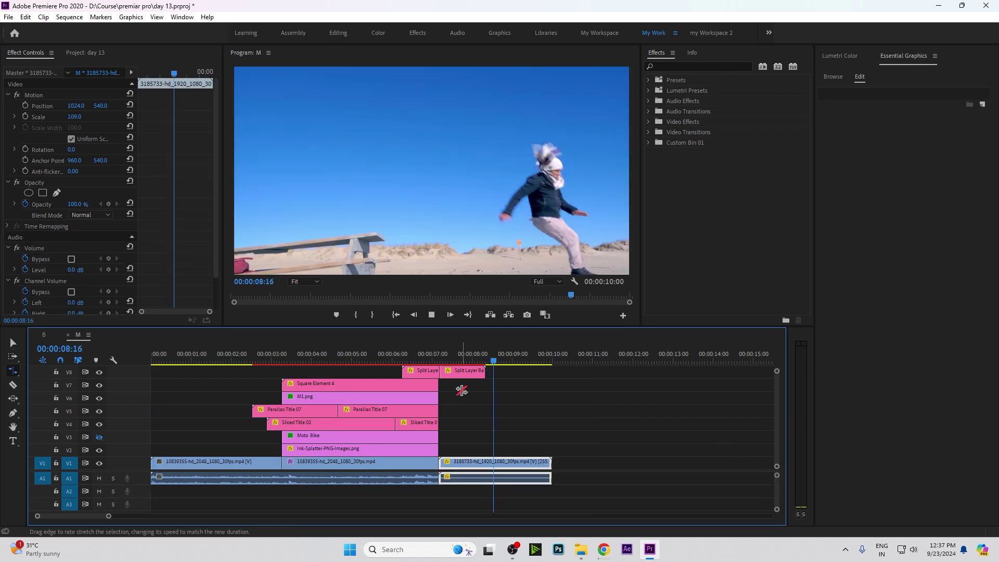
mouse_move(550, 462)
mouse_down()
mouse_move(745, 469)
mouse_move(687, 473)
mouse_up()
key(ctrl+z)
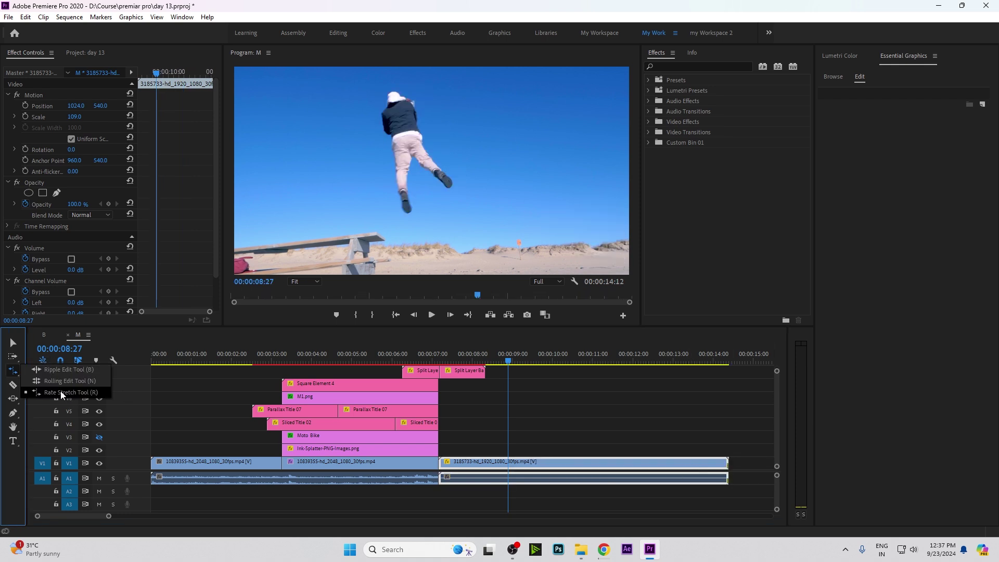
click(11, 346)
click(520, 462)
Delete the jump clip and place sequence B on V1 right after the intro.
key(Delete)
click(85, 53)
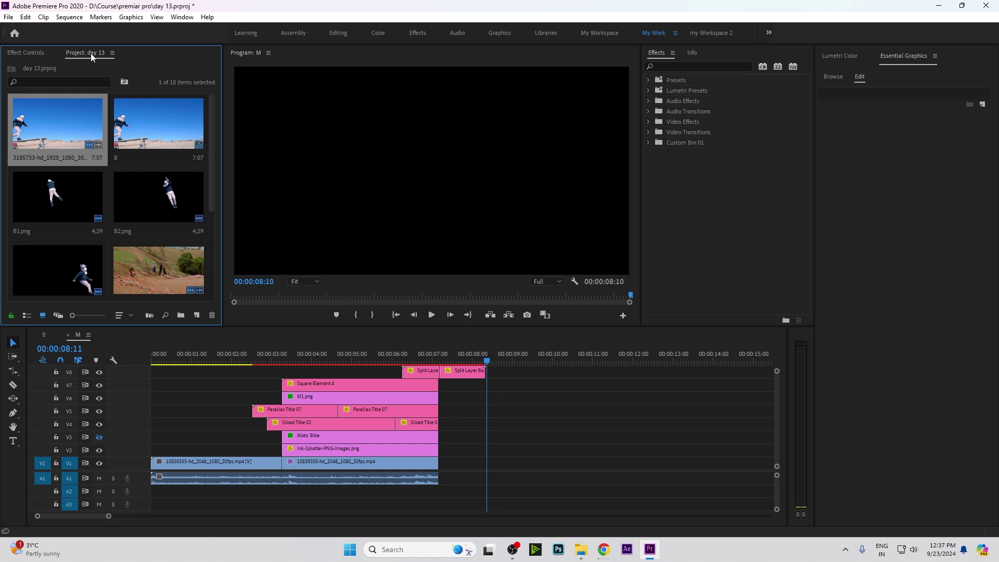
mouse_move(158, 125)
mouse_down()
mouse_move(460, 446)
mouse_move(445, 462)
mouse_up()
click(424, 355)
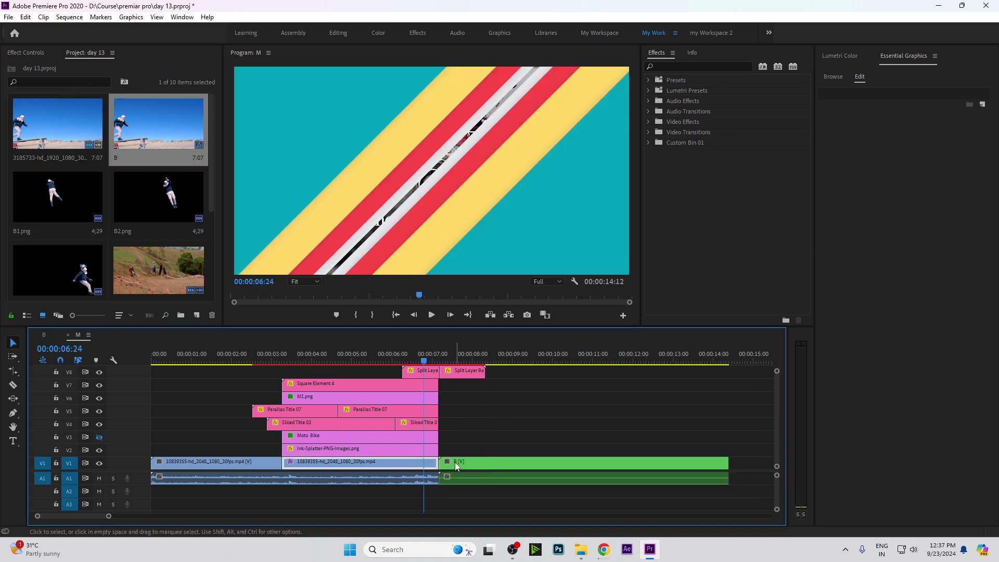
click(454, 462)
click(458, 356)
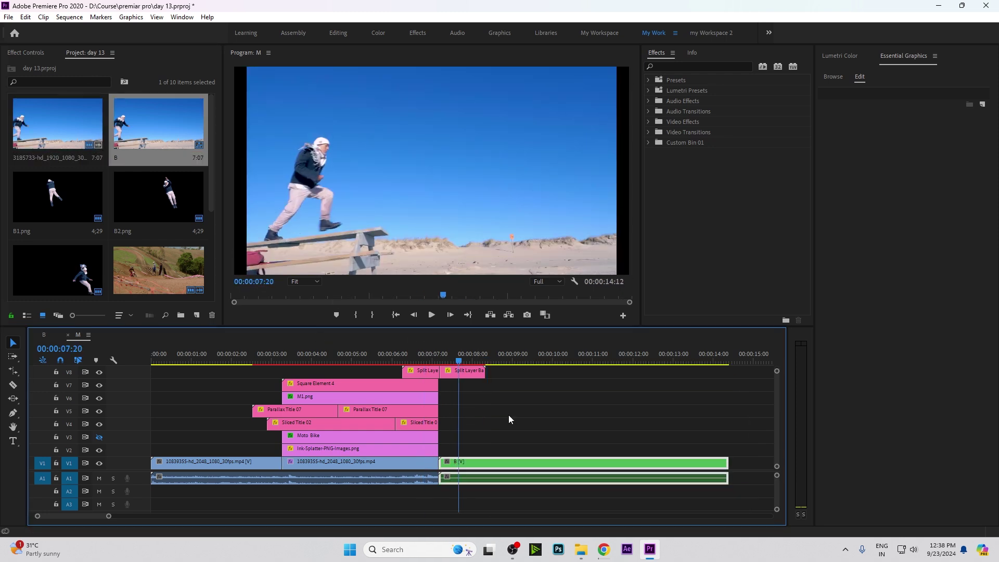
Open nested sequence B and move the B1, B2, B3 overlays up one track.
double_click(518, 468)
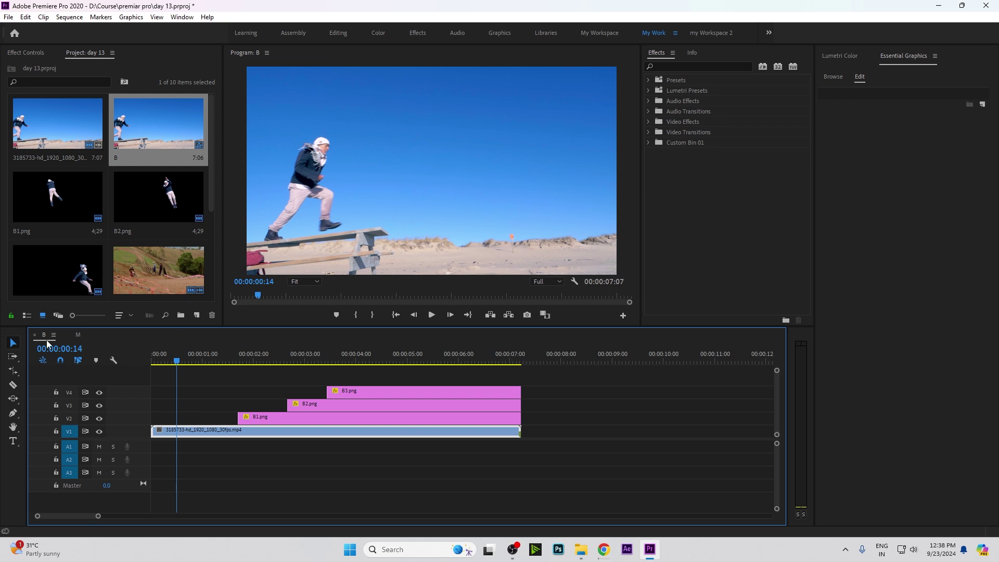
click(78, 334)
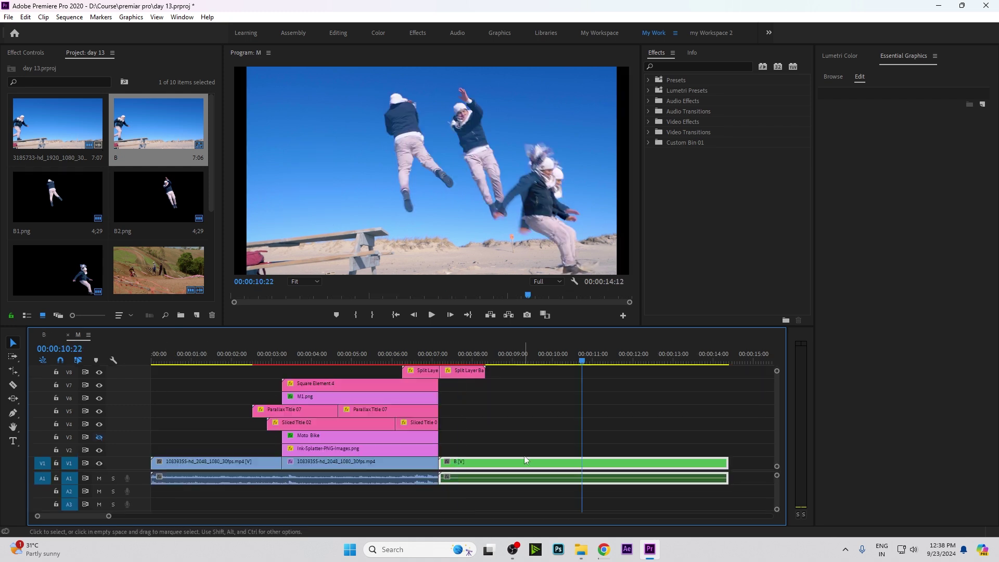
double_click(520, 468)
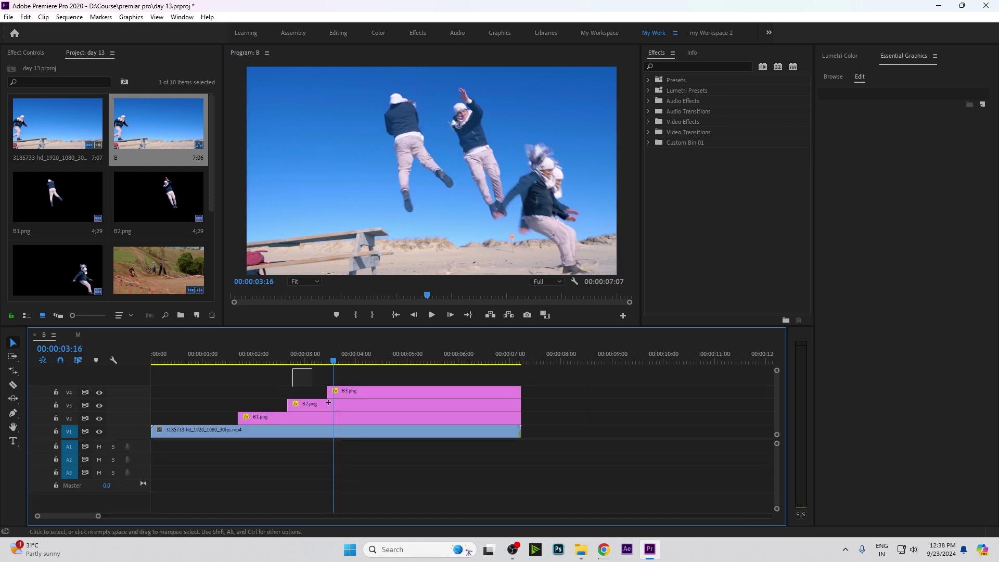
drag(352, 398, 351, 385)
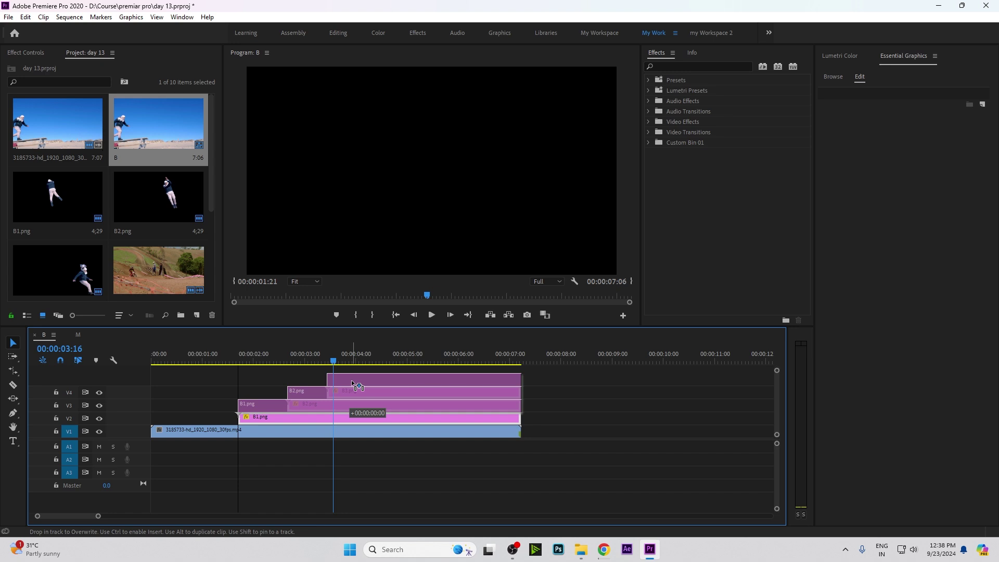
Place Fast Title 02 on V2 at B1.png's start, spanning about 1:21 to 11:19.
click(832, 78)
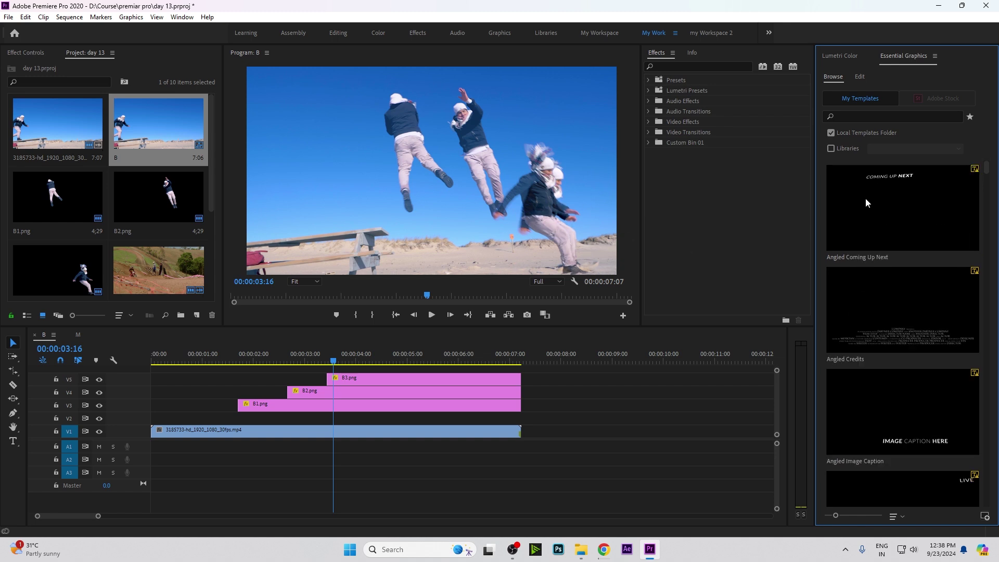
scroll(873, 312, down, 5)
scroll(872, 331, down, 3)
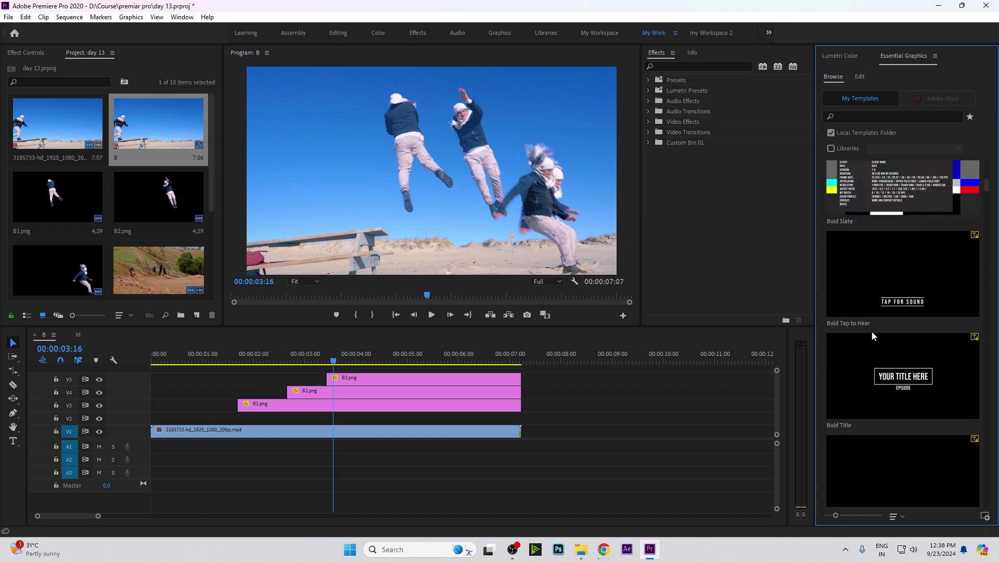
scroll(905, 350, down, 3)
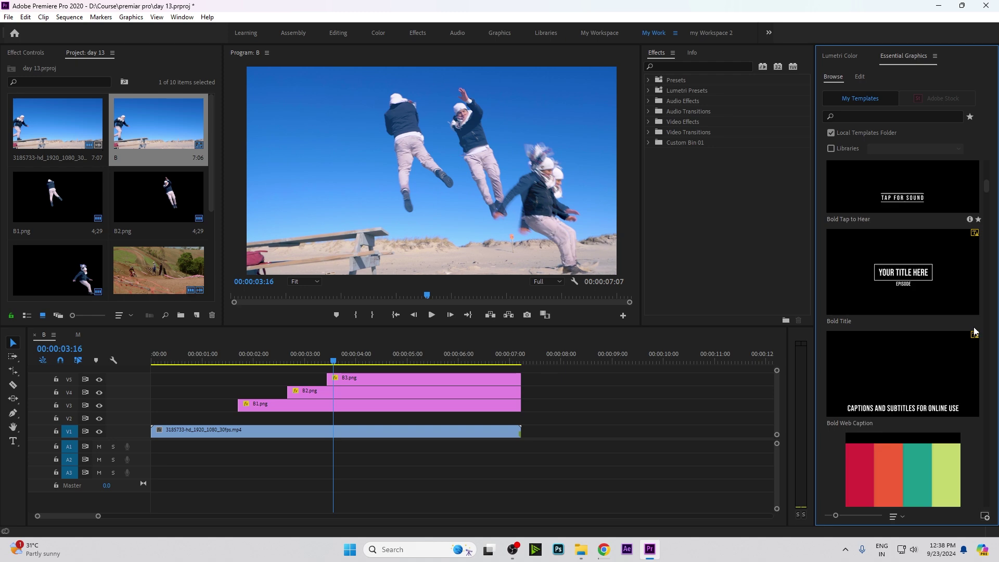
scroll(906, 350, down, 3)
scroll(905, 352, down, 2)
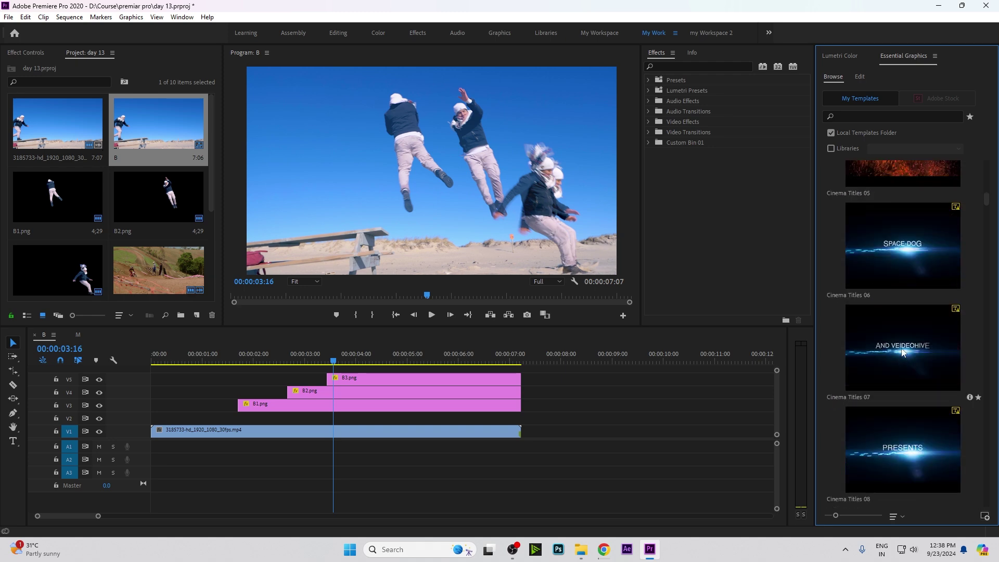
scroll(902, 374, down, 5)
scroll(900, 398, down, 3)
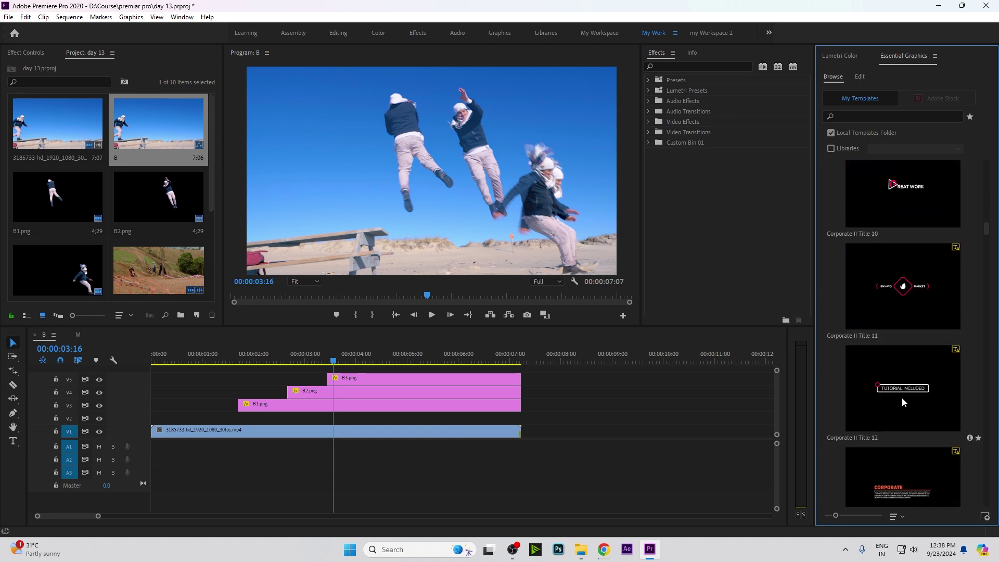
scroll(901, 398, down, 3)
scroll(901, 394, down, 2)
scroll(901, 395, down, 2)
scroll(900, 392, down, 2)
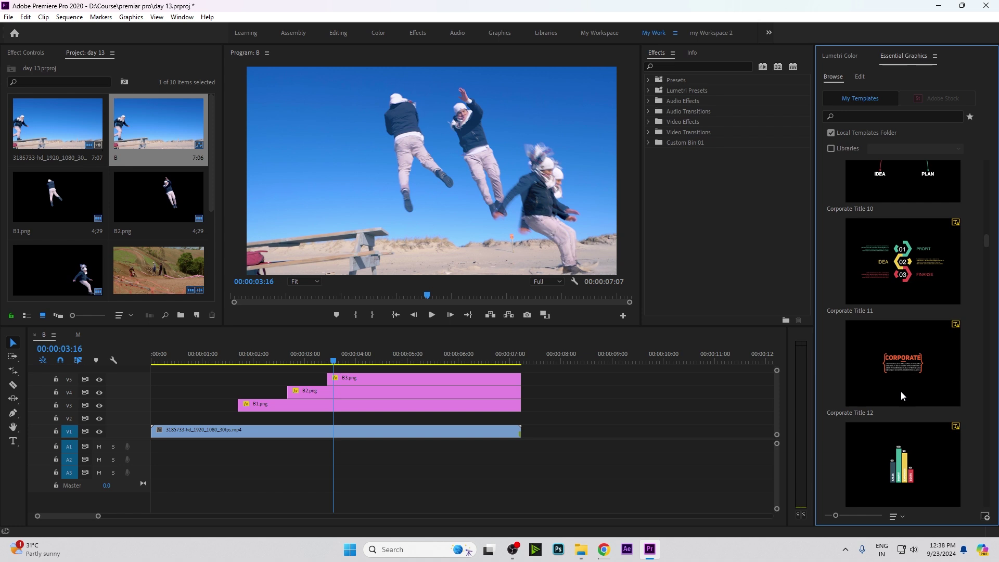
scroll(898, 390, down, 5)
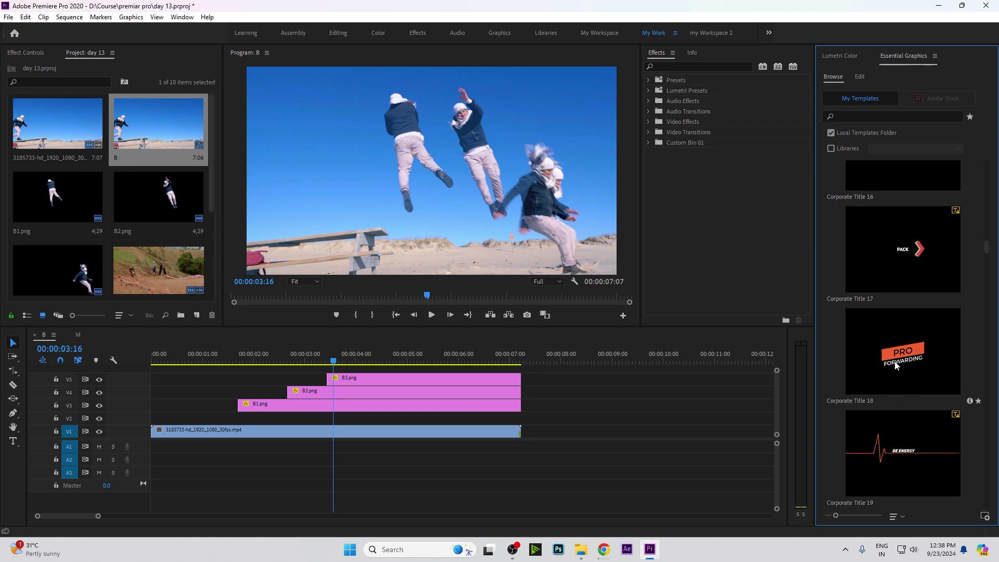
scroll(895, 365, down, 5)
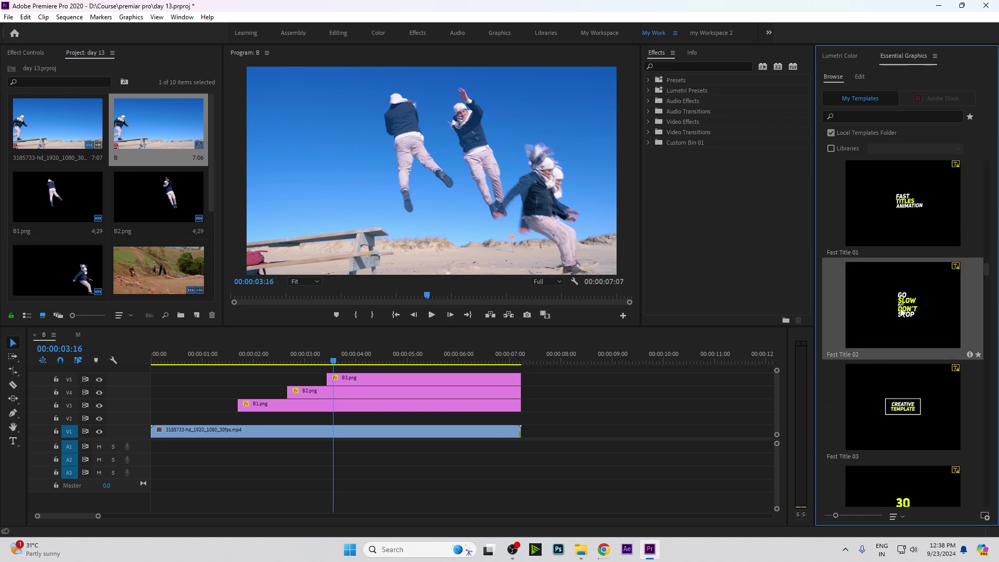
drag(902, 313, 260, 416)
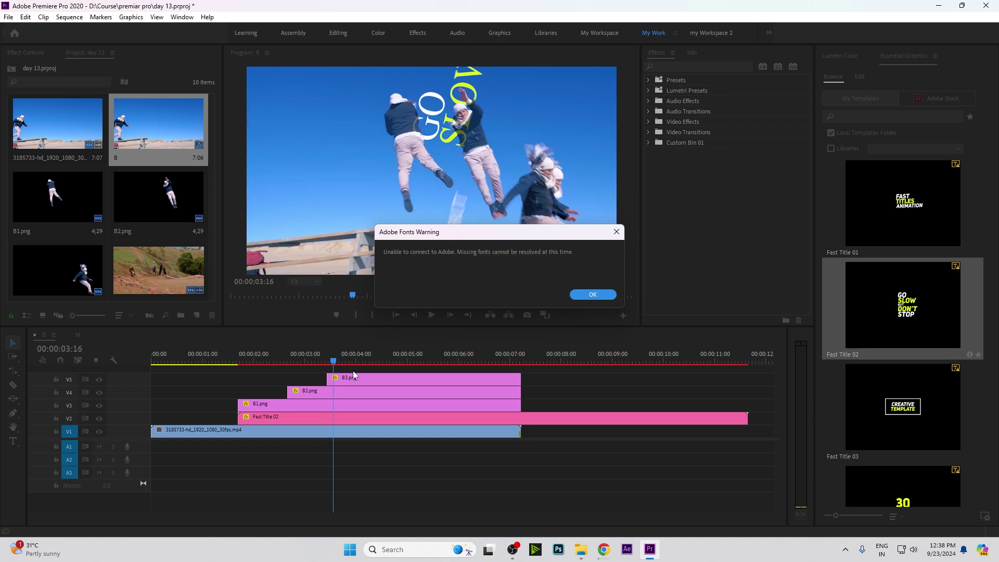
Move the Fast Title 02 text left to Position 613, 540 in Effect Controls.
click(592, 295)
drag(263, 358, 490, 358)
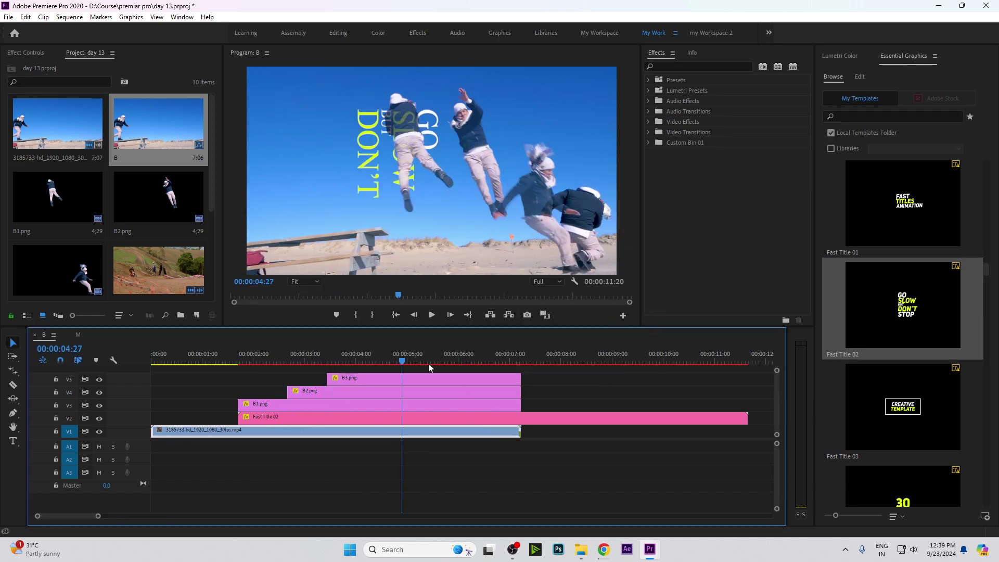
drag(432, 362, 516, 360)
click(500, 415)
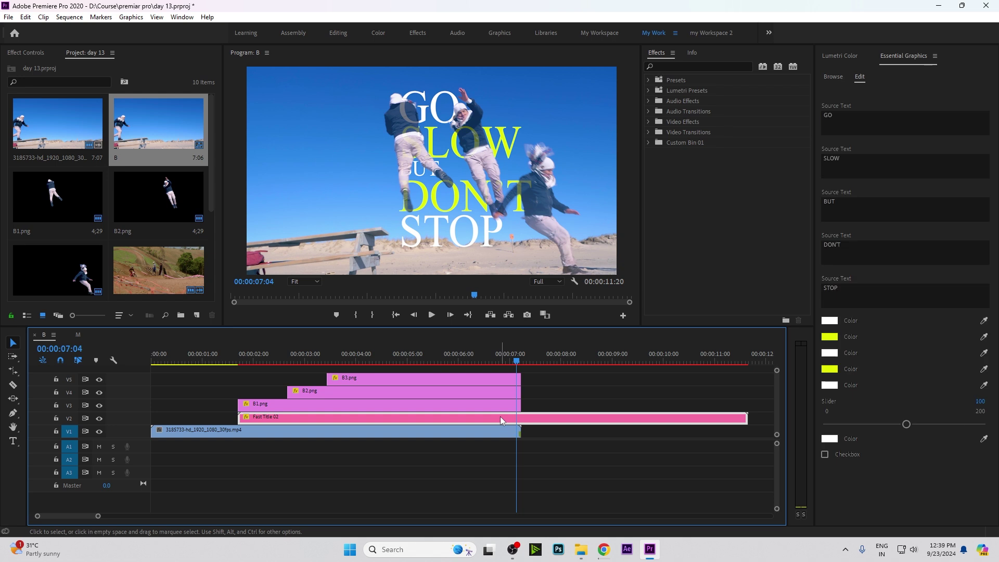
click(21, 53)
mouse_move(75, 116)
mouse_down()
mouse_move(47, 116)
mouse_move(102, 117)
mouse_up()
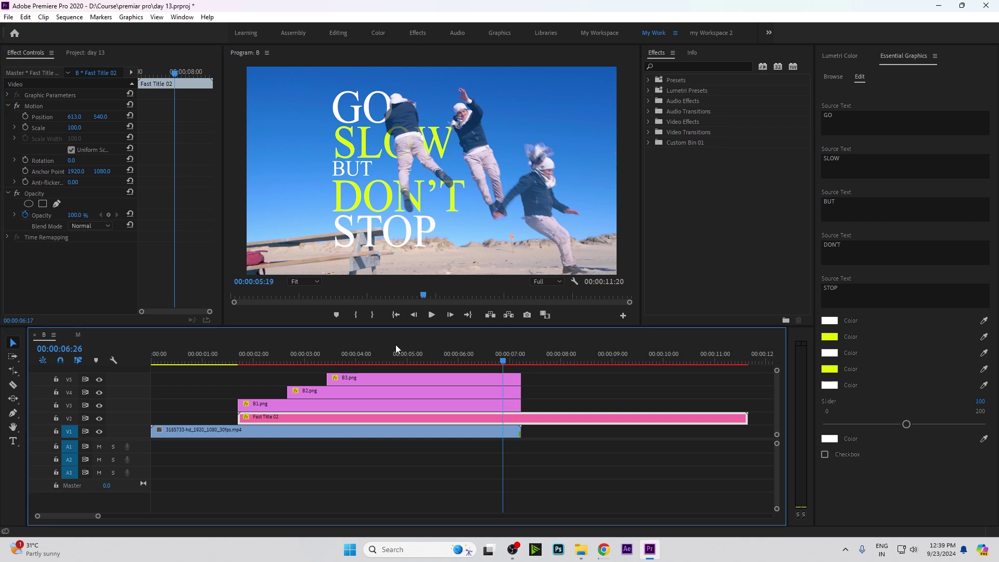
Add a 100% opacity keyframe to B1.png after its 88% keyframe.
drag(391, 357, 315, 358)
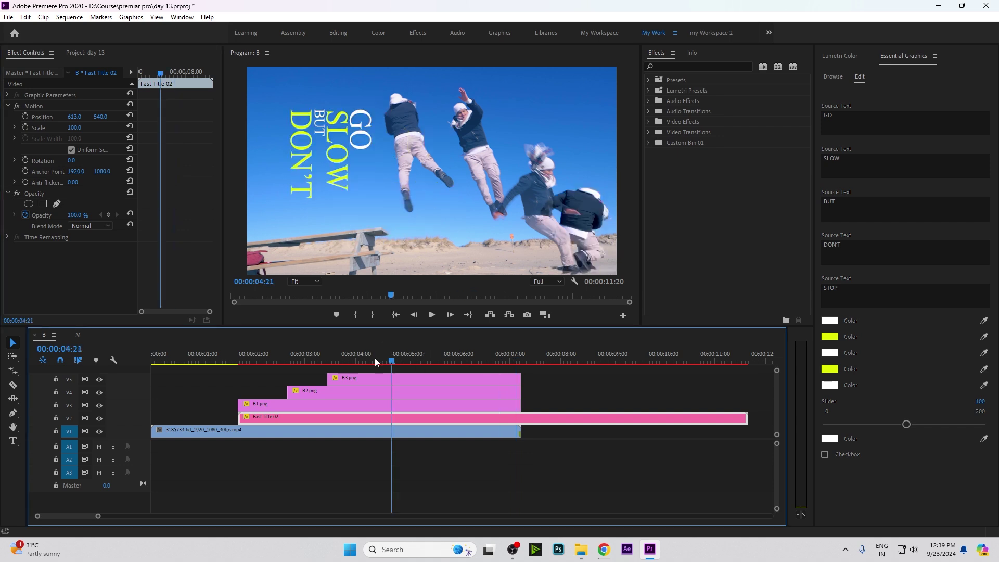
click(262, 359)
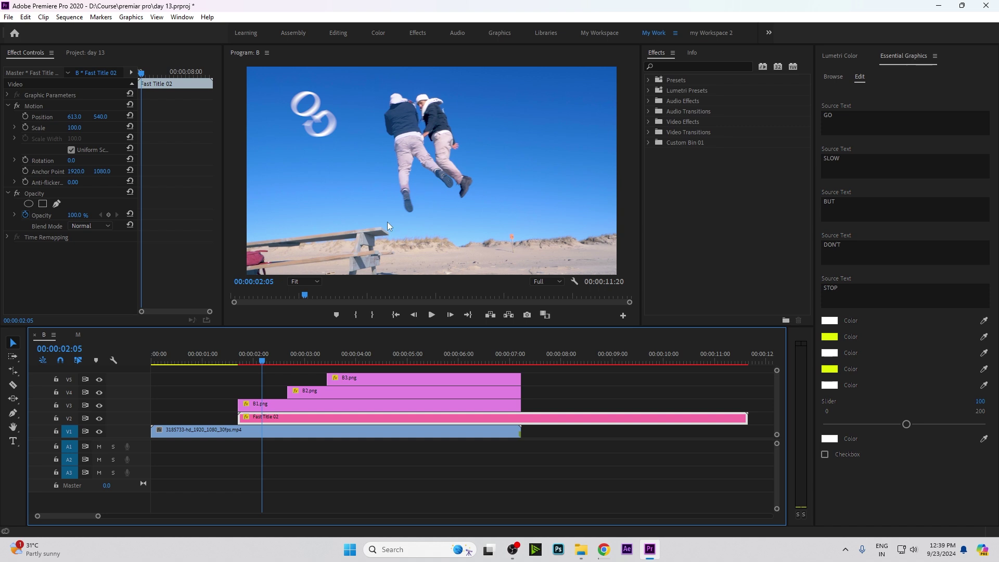
drag(266, 353, 265, 362)
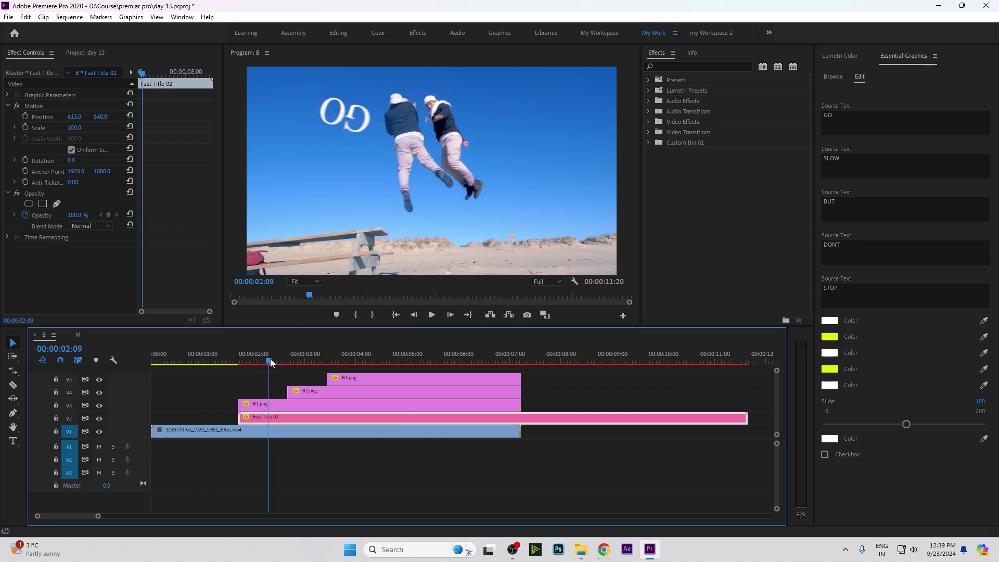
click(262, 408)
click(29, 214)
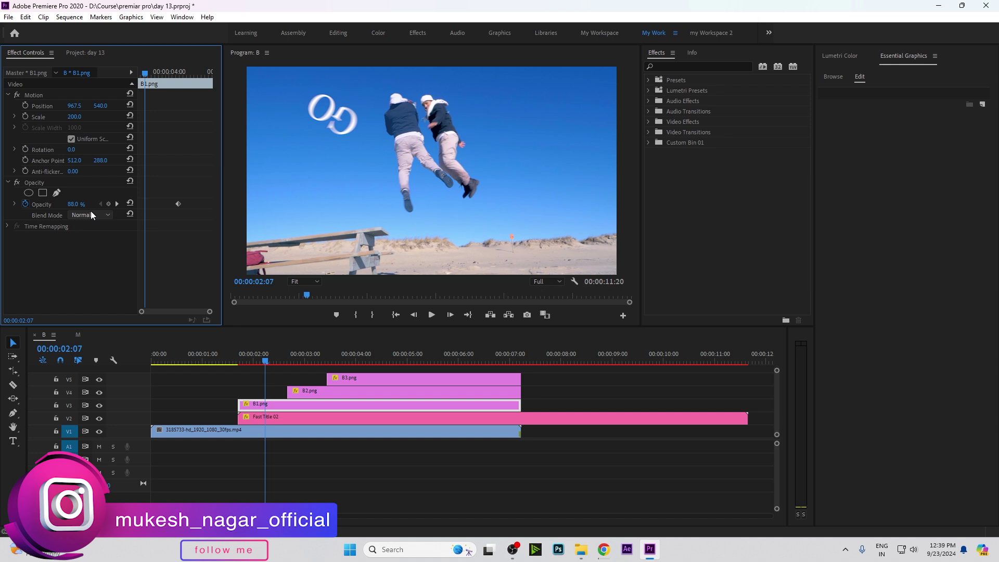
drag(265, 360, 284, 360)
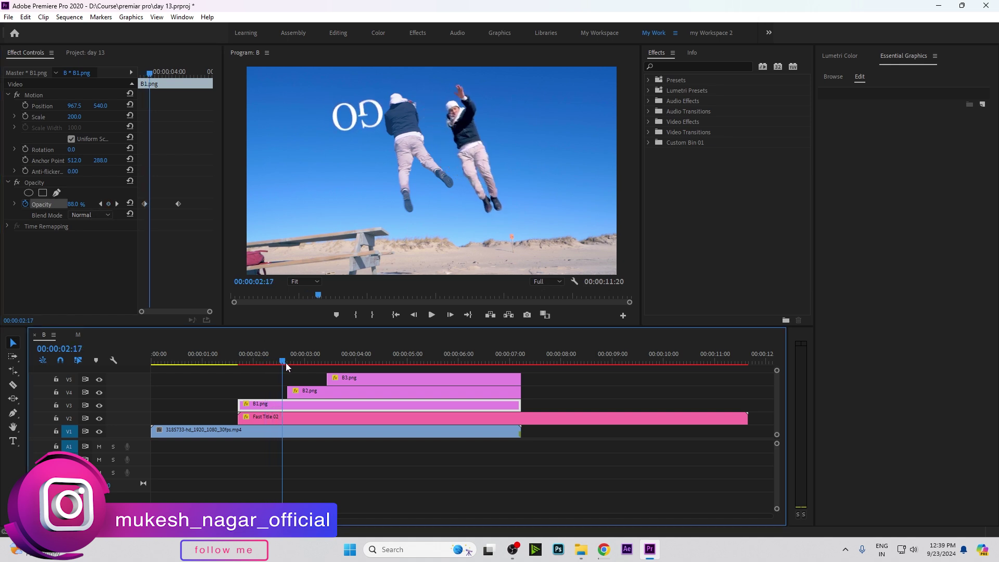
drag(84, 208, 179, 208)
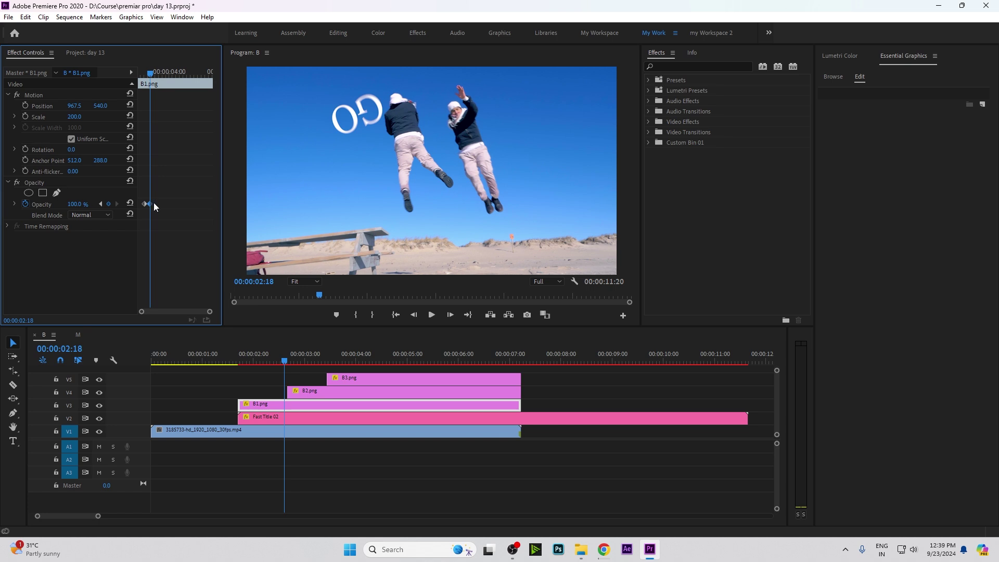
drag(154, 203, 168, 205)
Play back the B1.png fade and check its first opacity keyframe.
click(238, 373)
key(space)
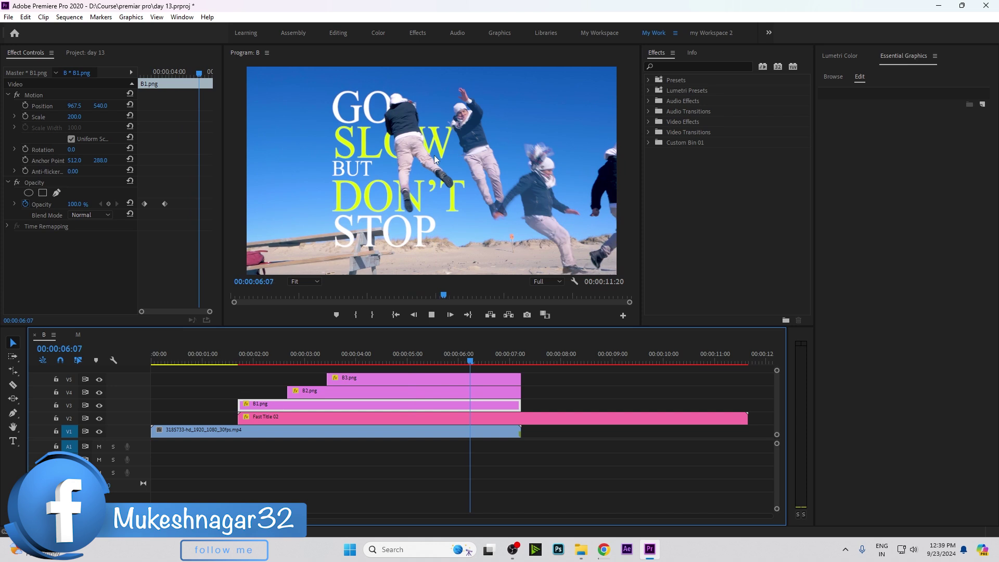
key(space)
click(297, 359)
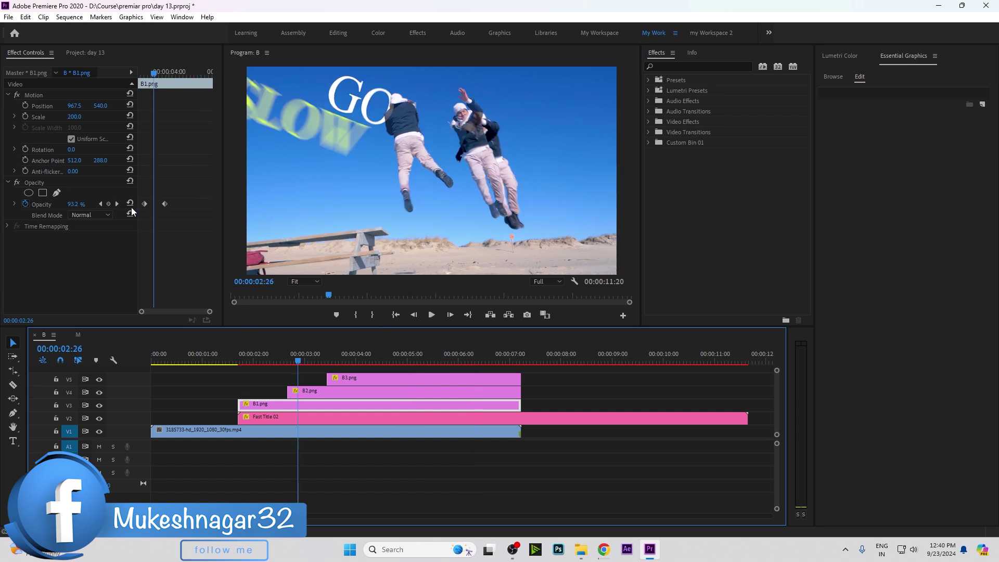
click(100, 205)
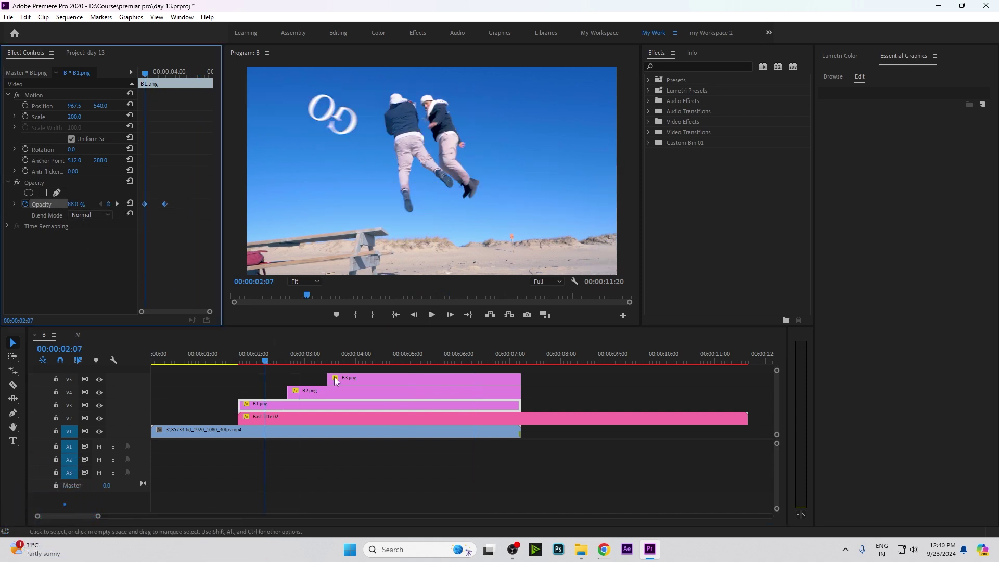
Inspect the B2.png and B3.png opacity keyframes and preview the full title.
click(323, 430)
click(320, 364)
click(319, 392)
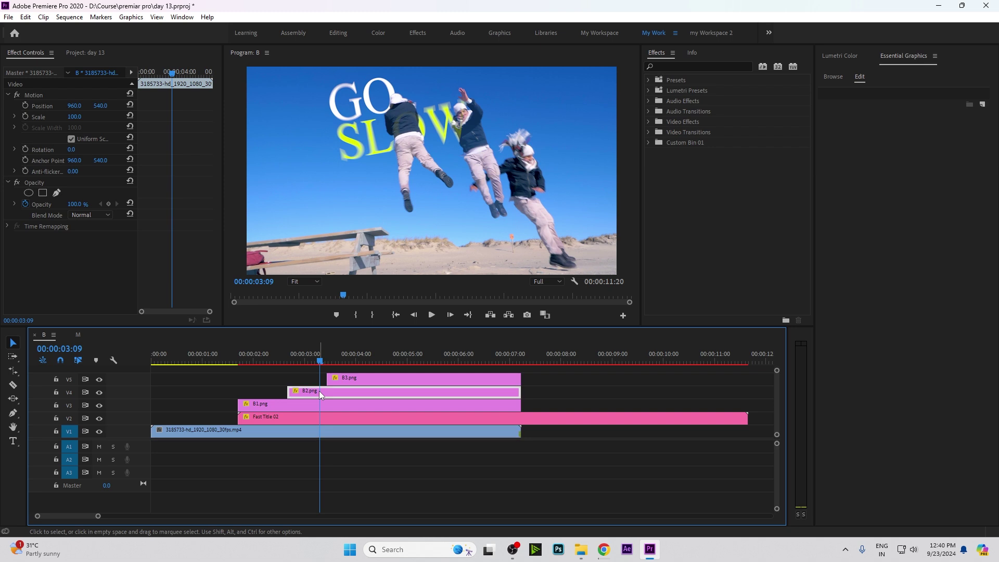
click(362, 387)
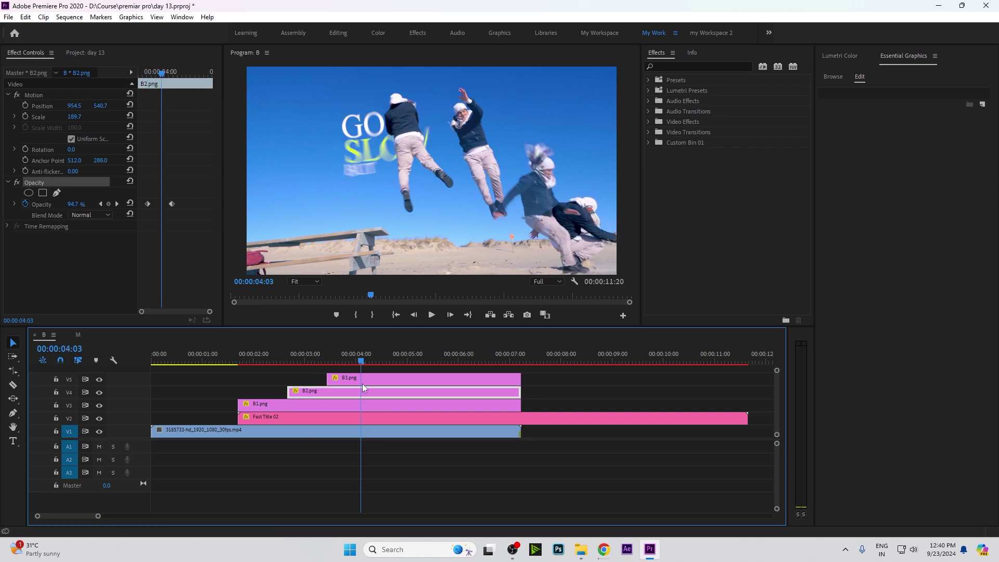
click(364, 378)
click(117, 204)
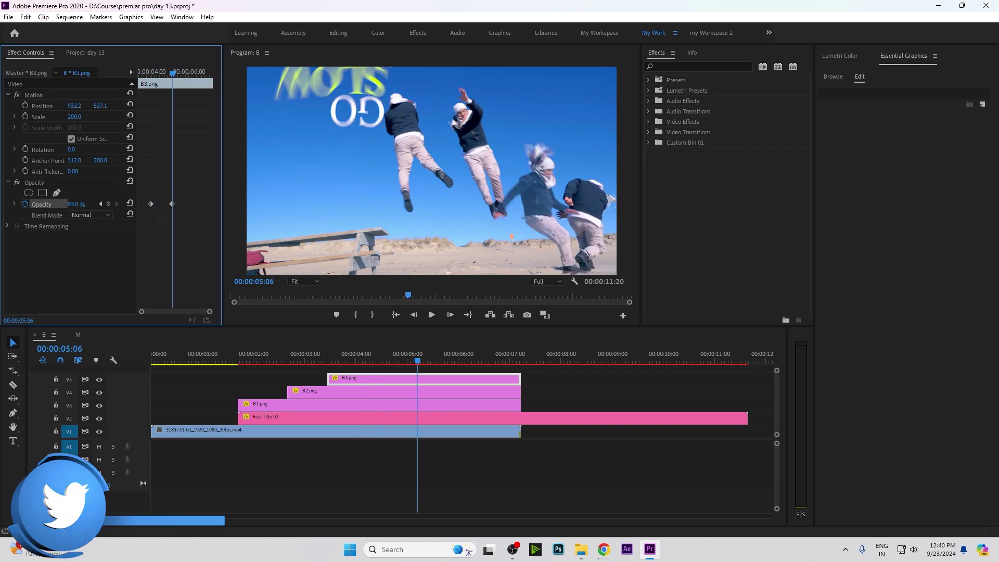
drag(417, 362, 465, 366)
Shift the Fast Title 02 text slightly right and return to about 00:00:01:09.
click(441, 416)
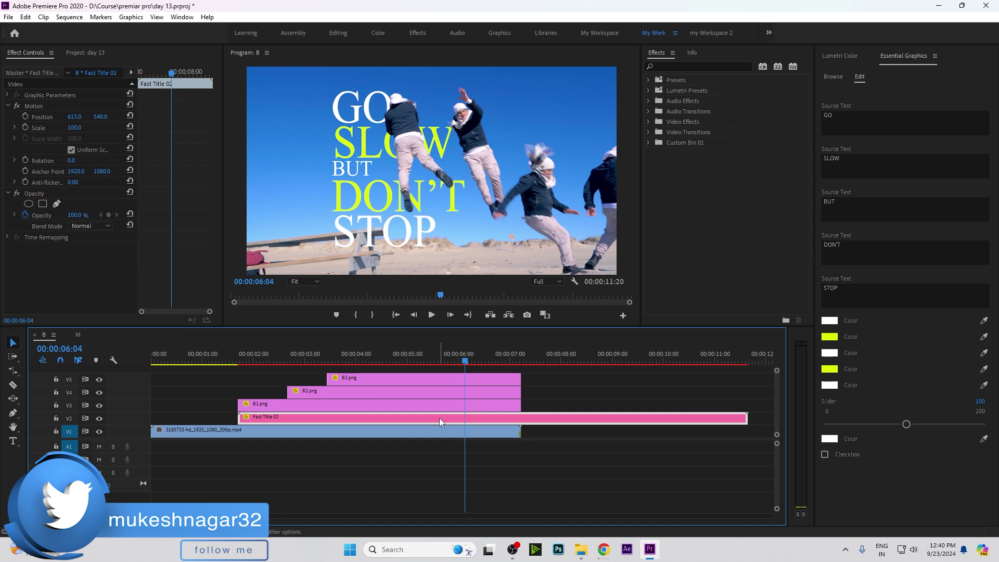
drag(69, 116, 3, 117)
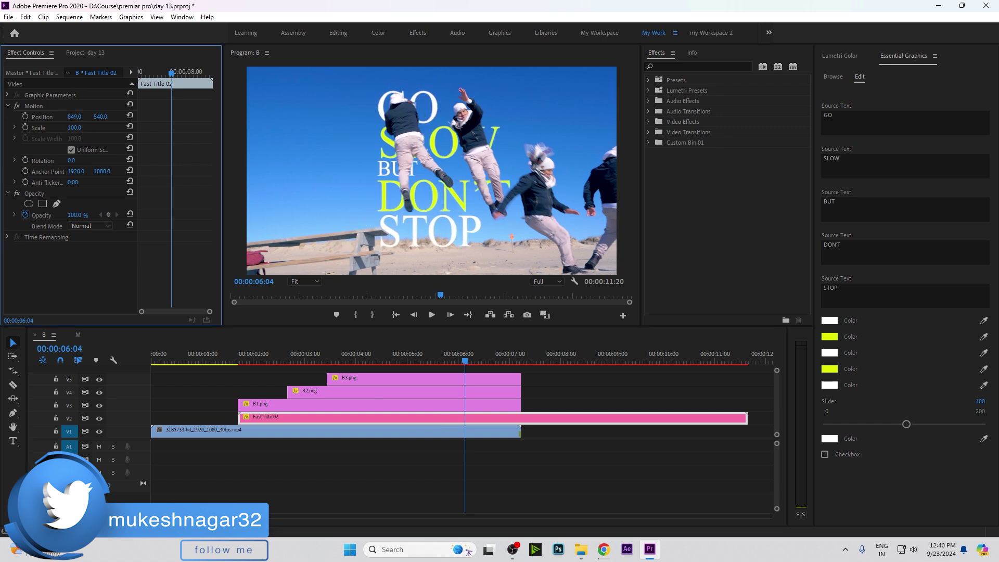
drag(156, 364, 218, 368)
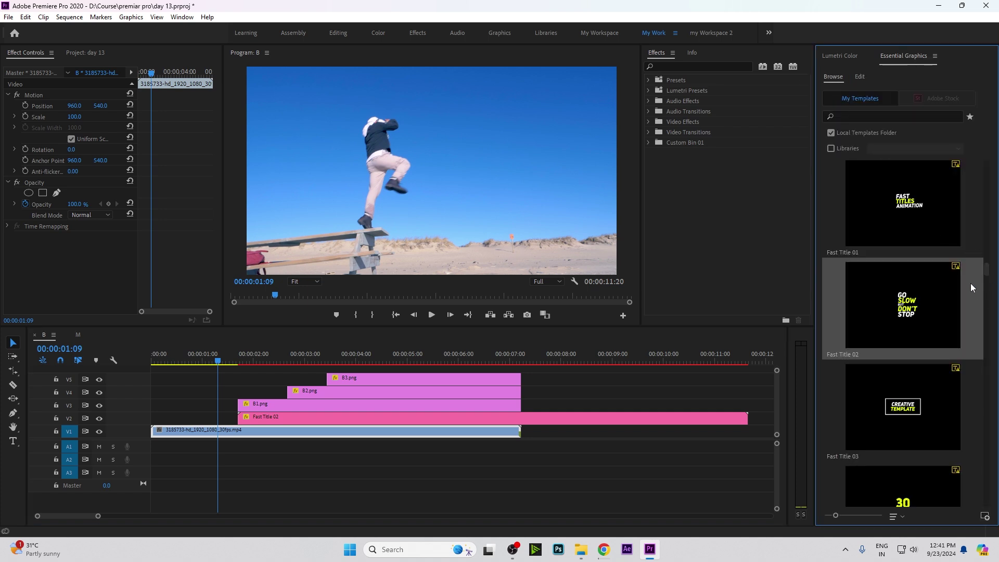
Add a circle element graphic and move Circle Element 2 up onto new track V7.
scroll(970, 288, down, 5)
drag(914, 271, 348, 401)
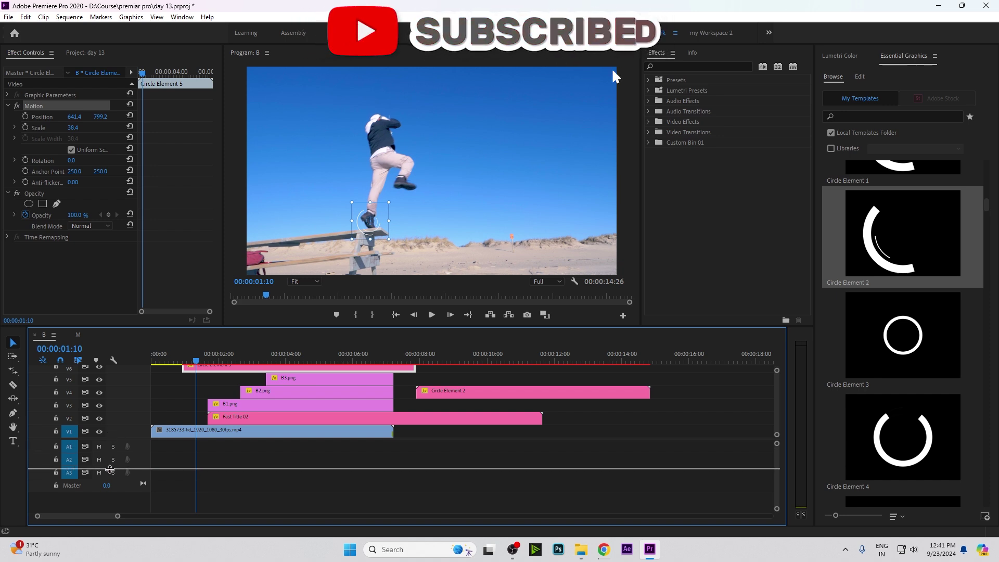
scroll(197, 396, up, 2)
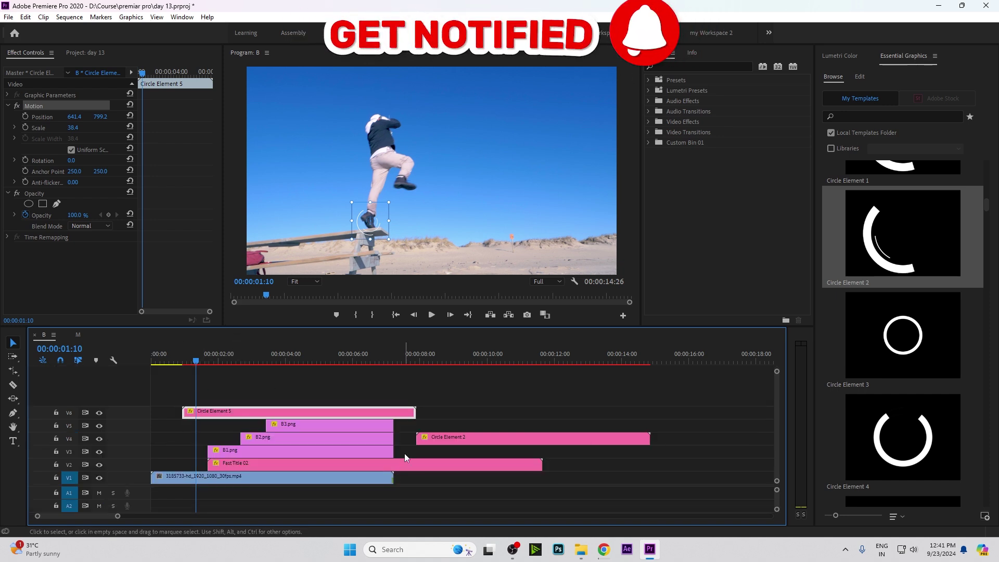
mouse_move(435, 438)
mouse_down()
mouse_move(204, 395)
mouse_move(194, 363)
mouse_up()
click(199, 363)
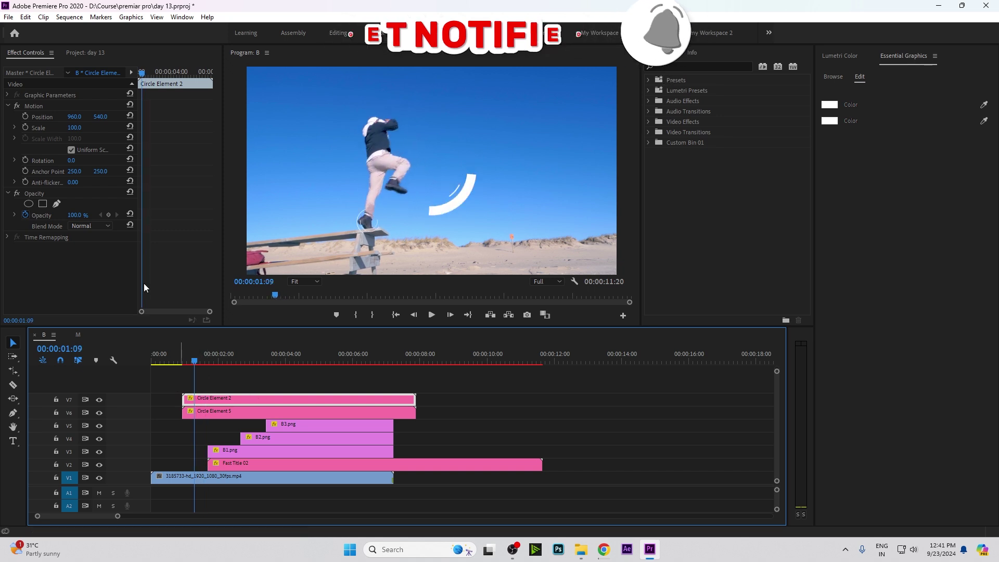
Shrink Circle Element 2 to 39.5 and position it on the jumper's foot on the rail.
click(34, 105)
drag(425, 200, 421, 202)
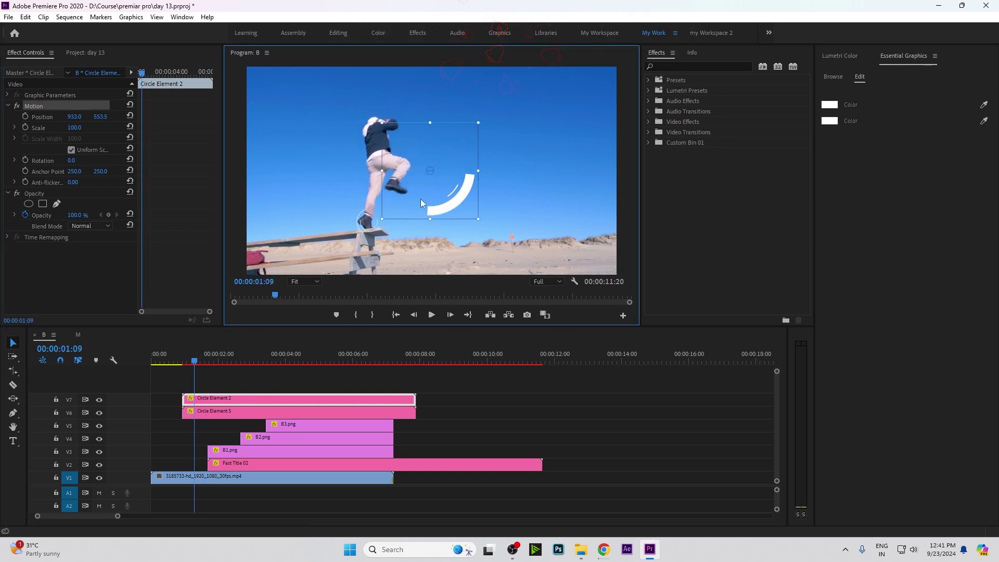
drag(367, 242, 369, 243)
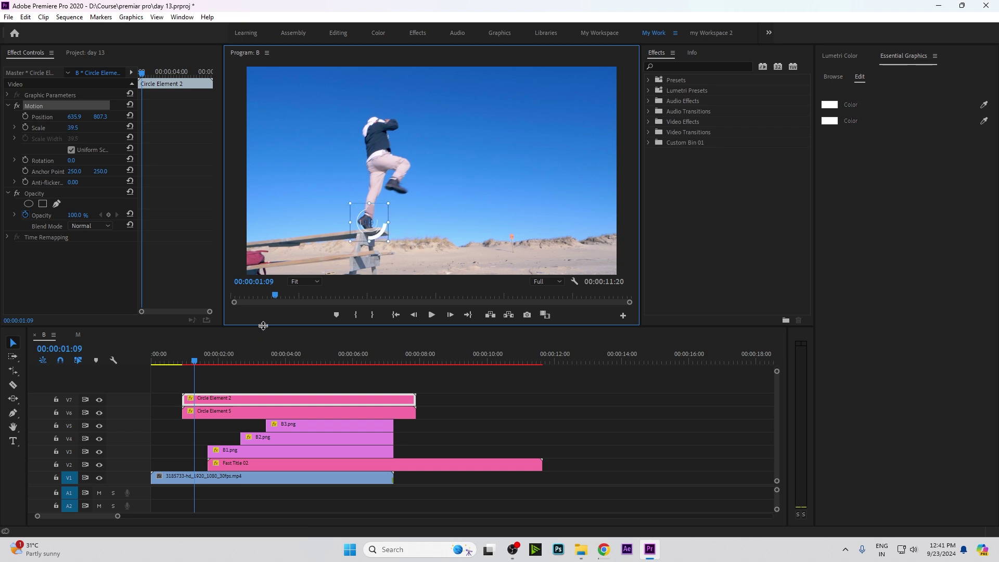
drag(263, 325, 262, 337)
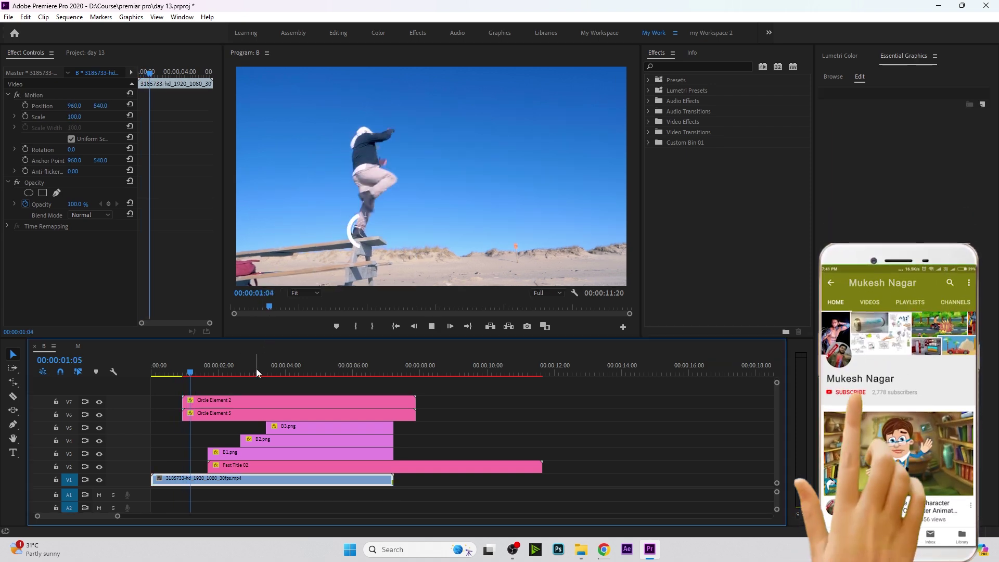
Scrub through the B clone jump sequence and the M motorbike sequence around its striped transition.
click(266, 373)
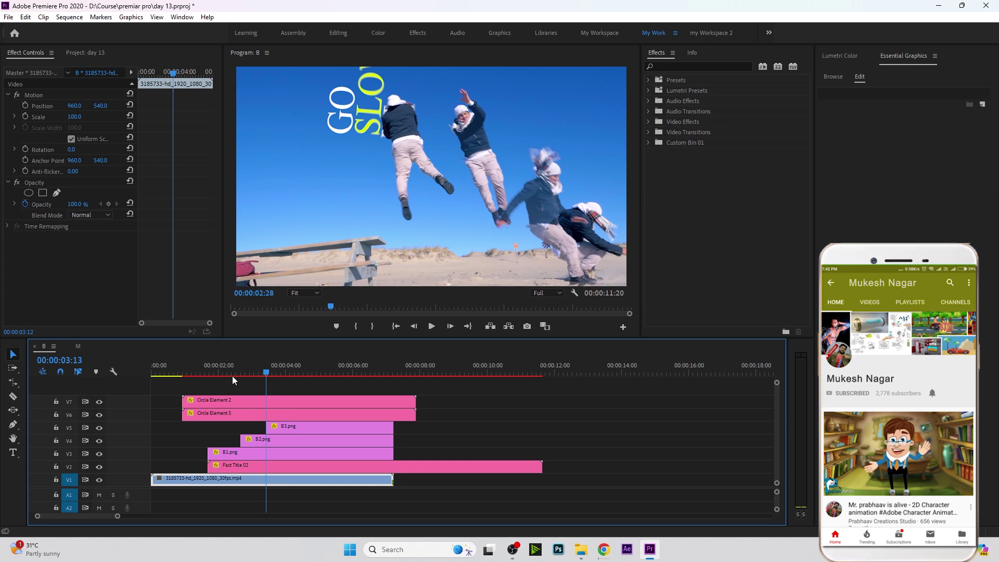
drag(205, 372, 372, 372)
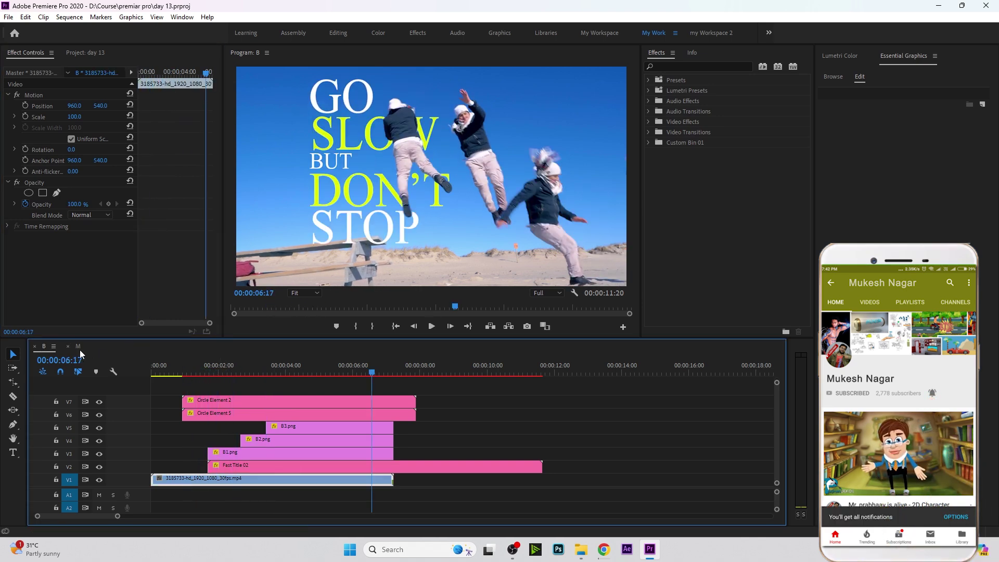
click(78, 346)
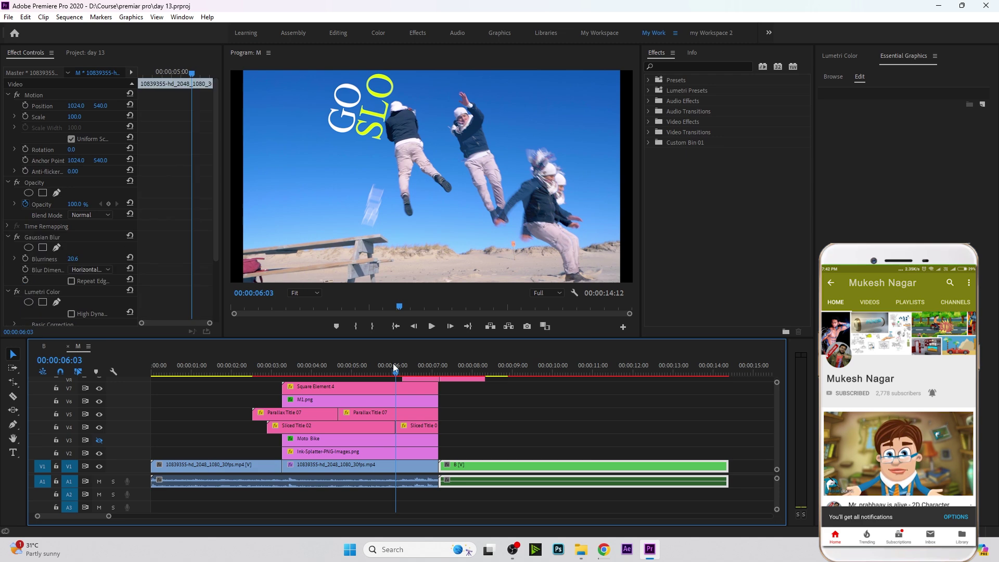
drag(394, 368, 338, 373)
click(433, 371)
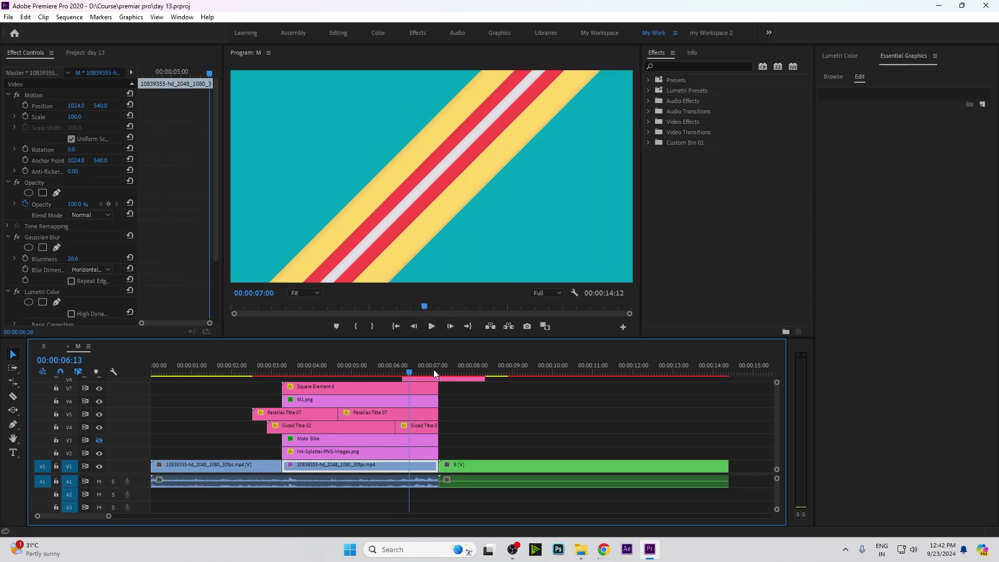
drag(431, 374, 560, 407)
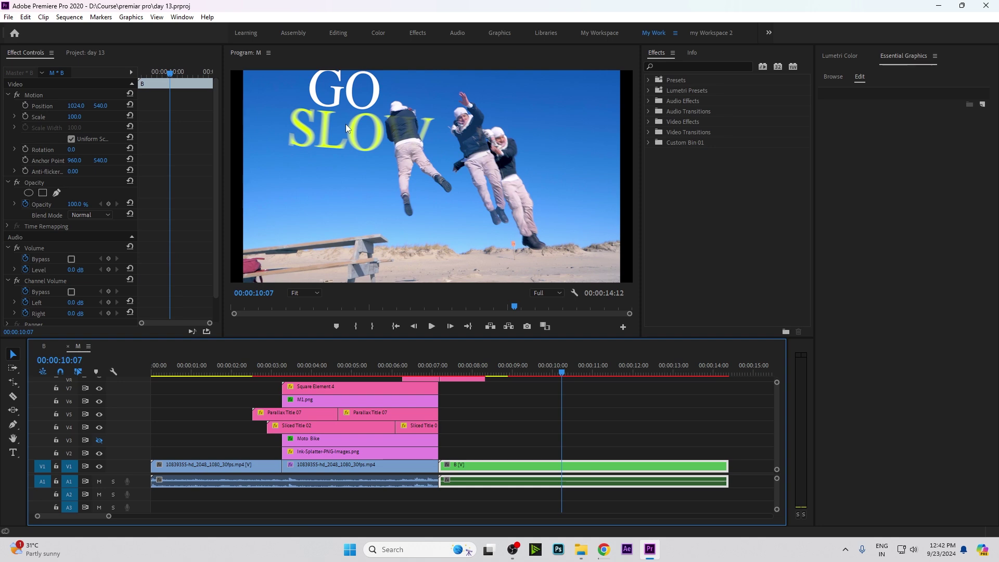
drag(395, 371, 352, 370)
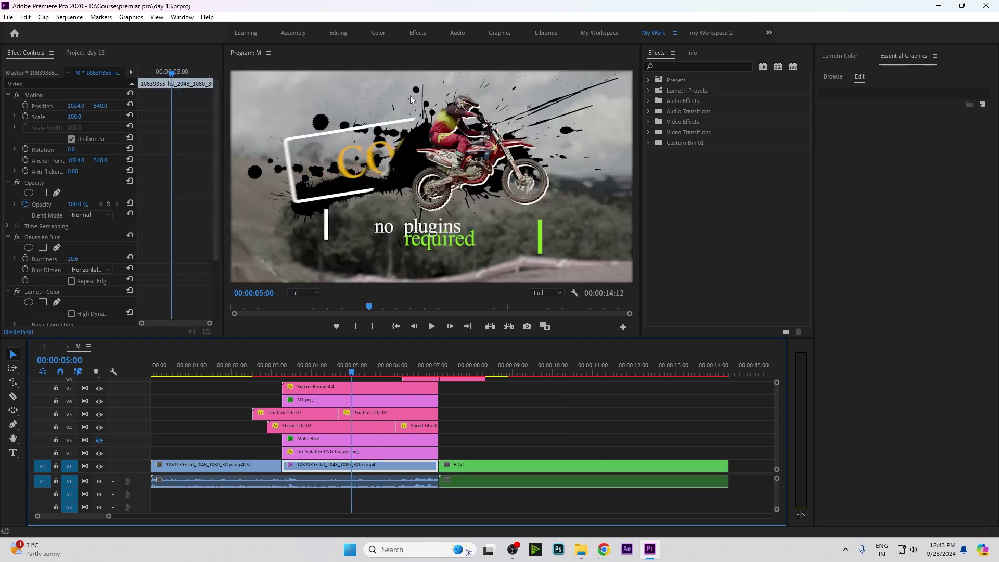
drag(282, 371, 313, 372)
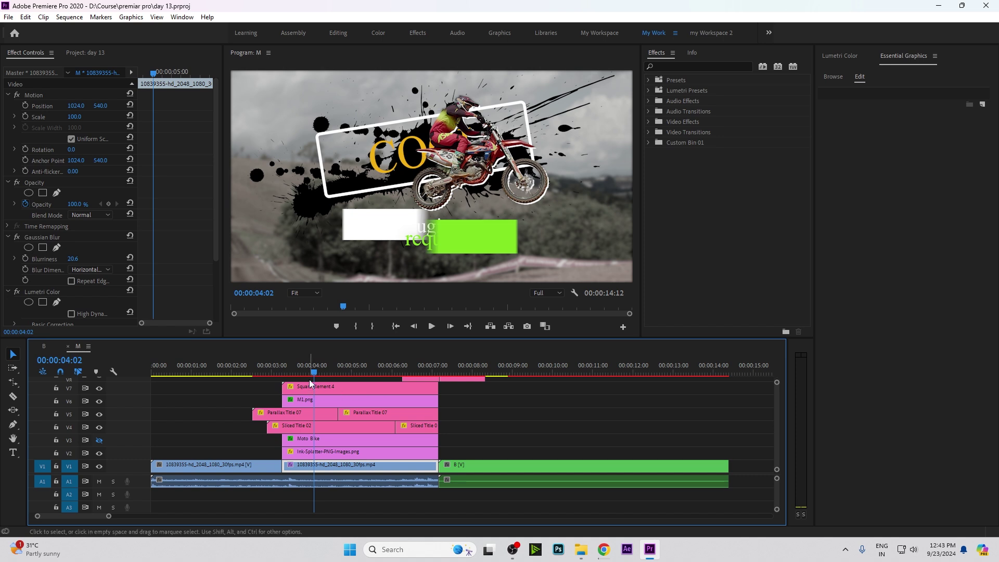
mouse_move(312, 373)
mouse_down()
mouse_move(408, 373)
mouse_move(399, 382)
mouse_up()
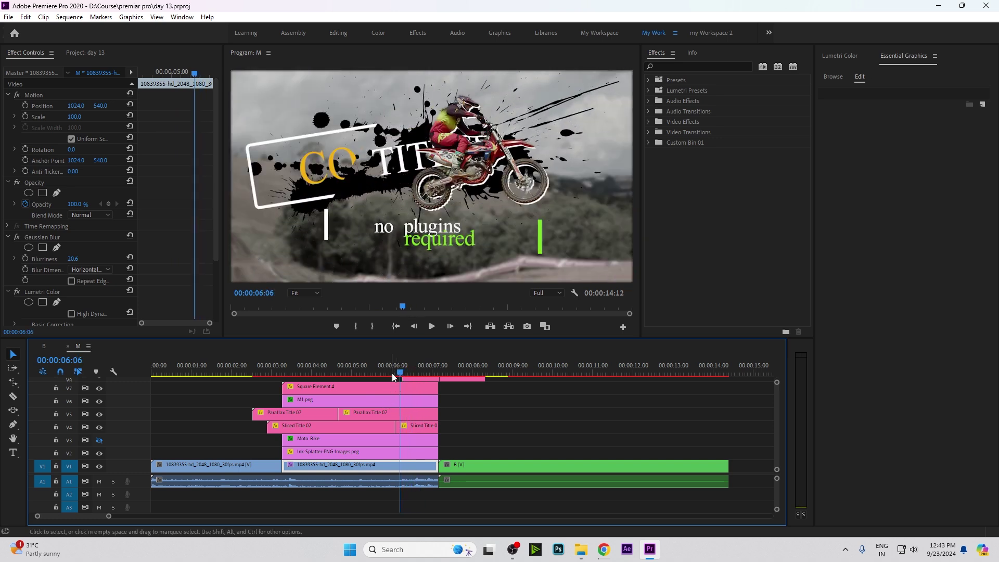
In File Explorer, go to CinePacks contest > 2_Broll and play Motel_Broll_02.mp4 in VLC.
mouse_move(579, 556)
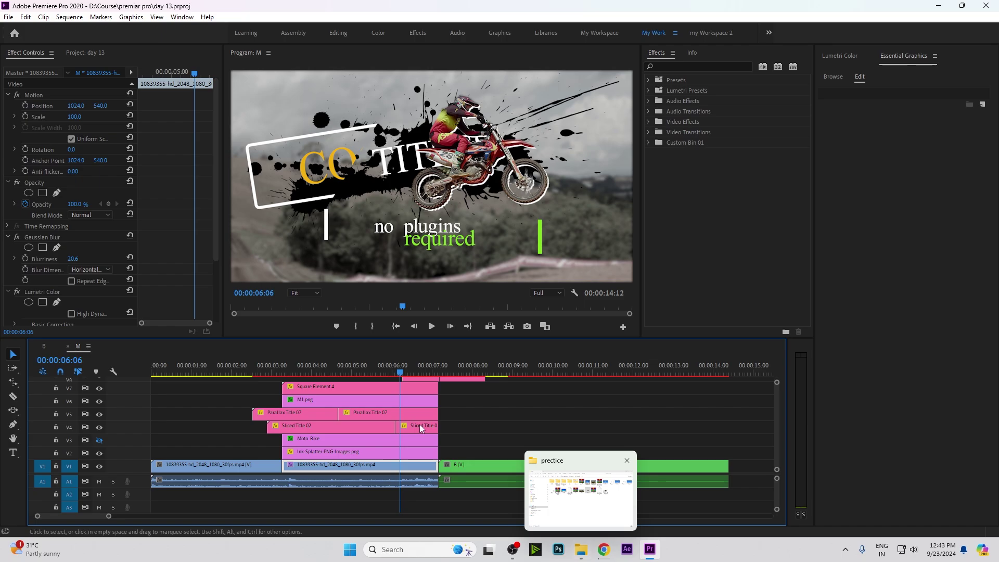
click(581, 548)
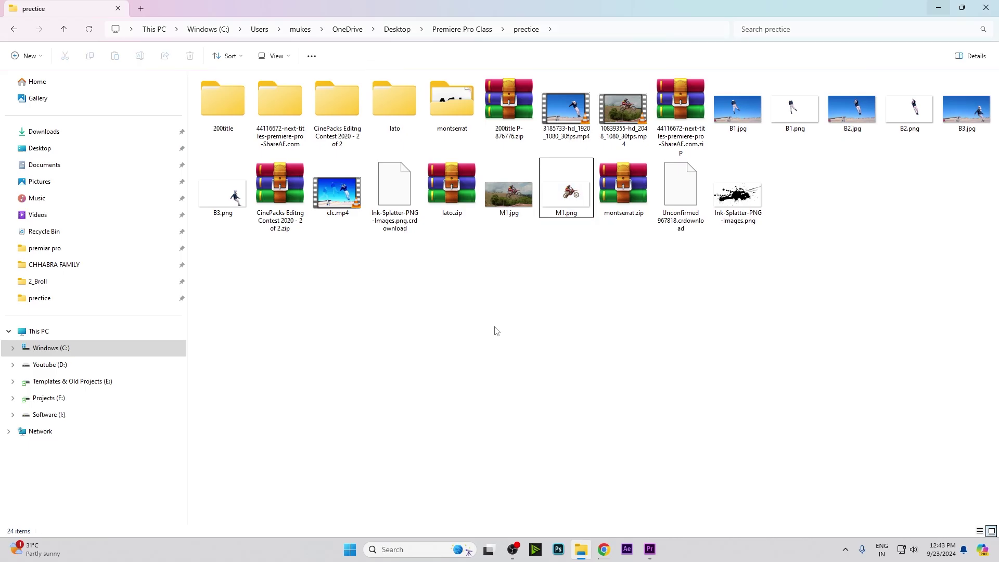
double_click(315, 127)
click(237, 123)
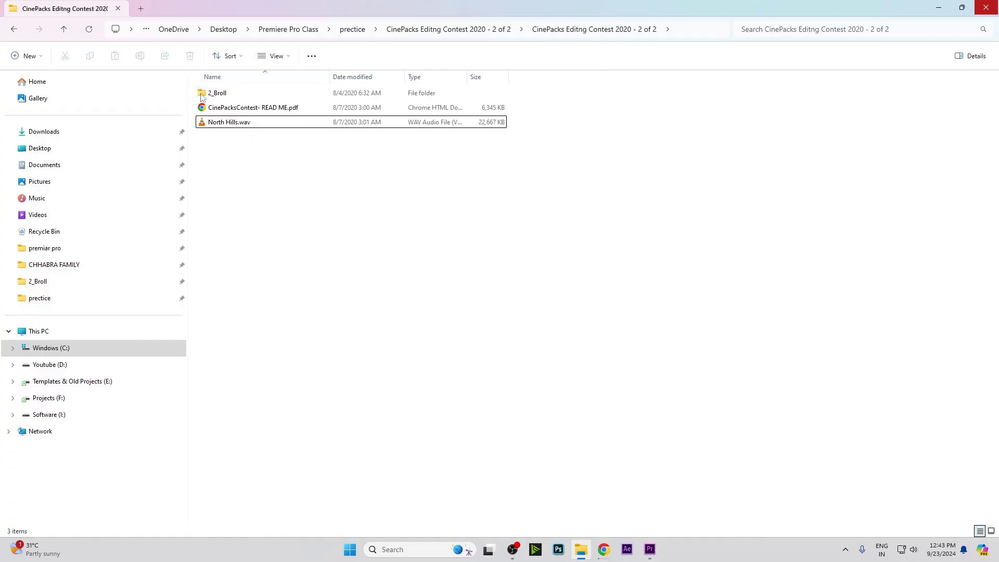
double_click(203, 97)
double_click(446, 104)
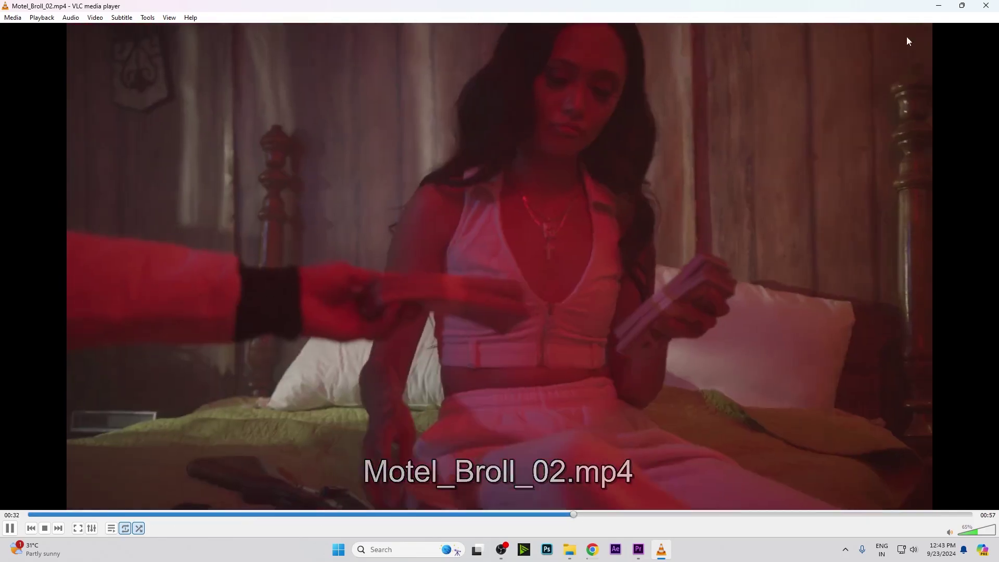
Close the Motel preview, then skim through Clone Sui_01.mp4 in VLC and close it.
click(985, 5)
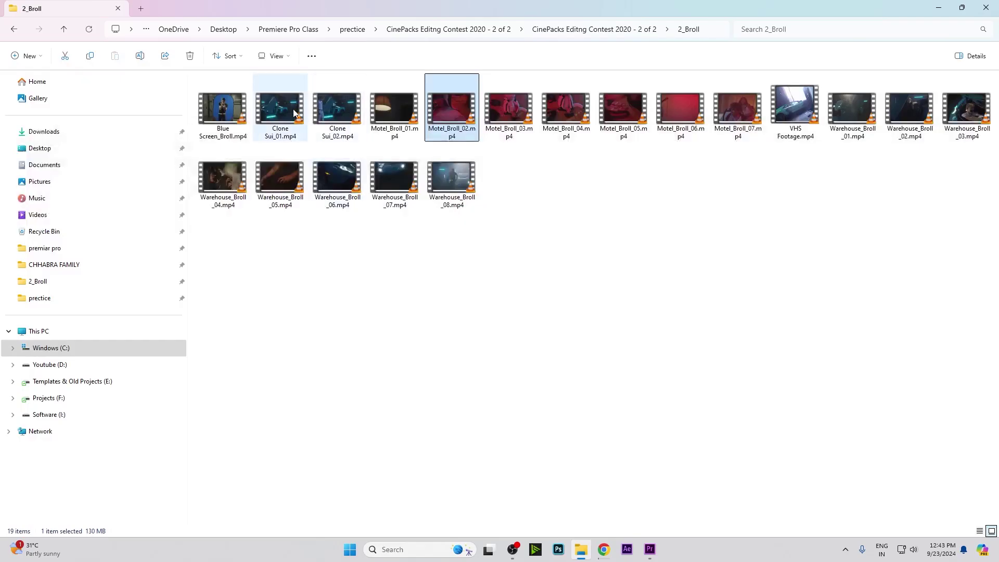
double_click(294, 113)
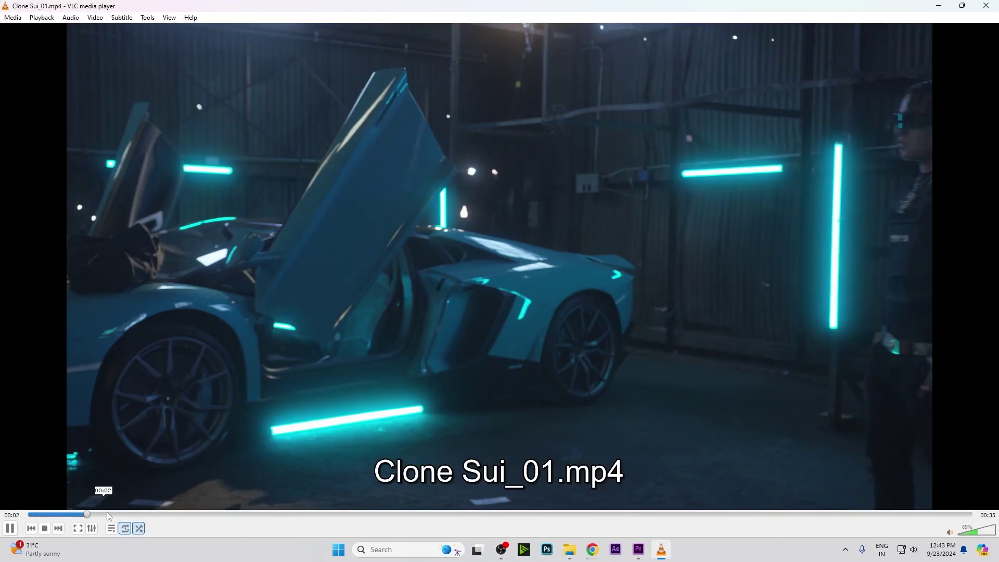
drag(91, 518, 933, 515)
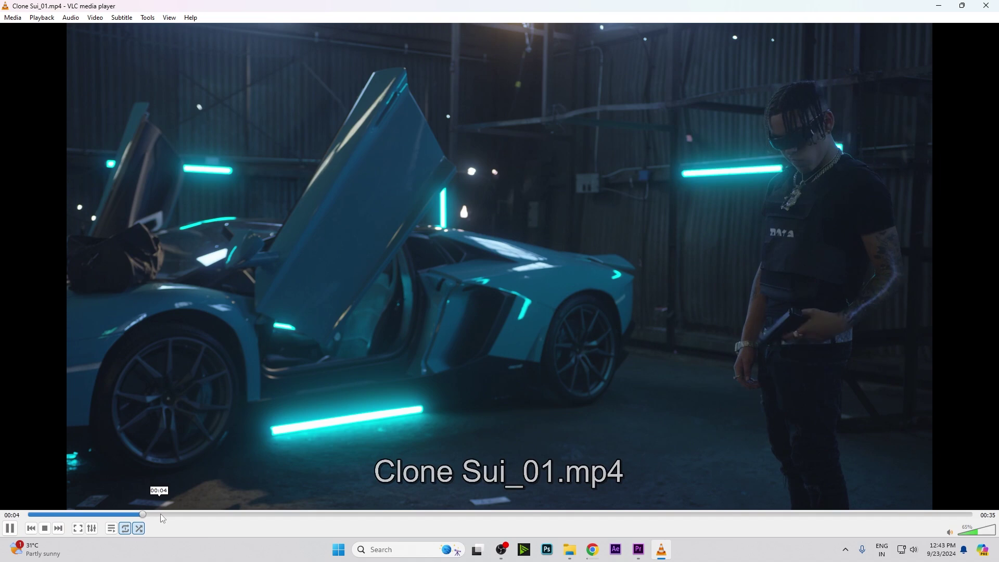
drag(162, 518, 329, 513)
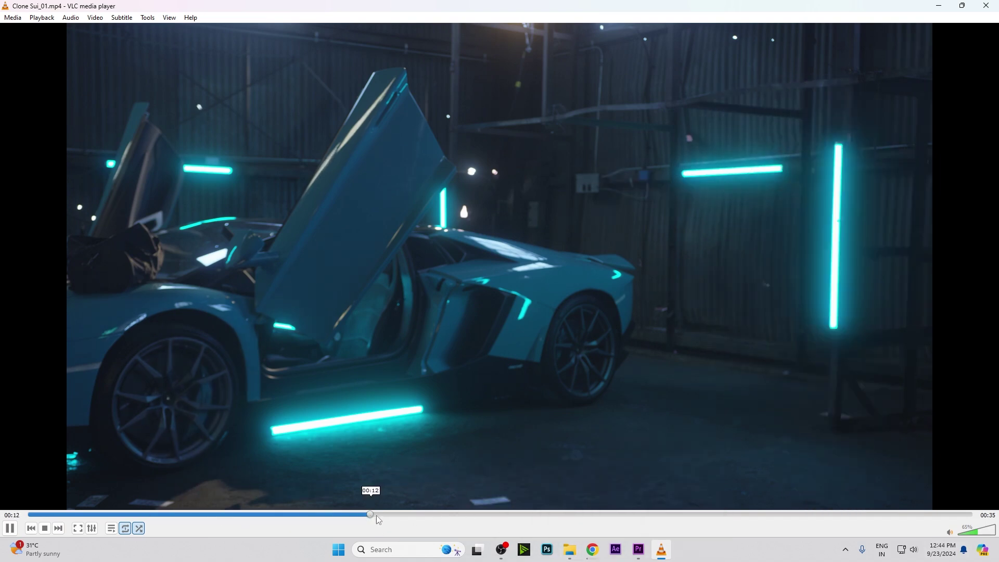
key(alt+F4)
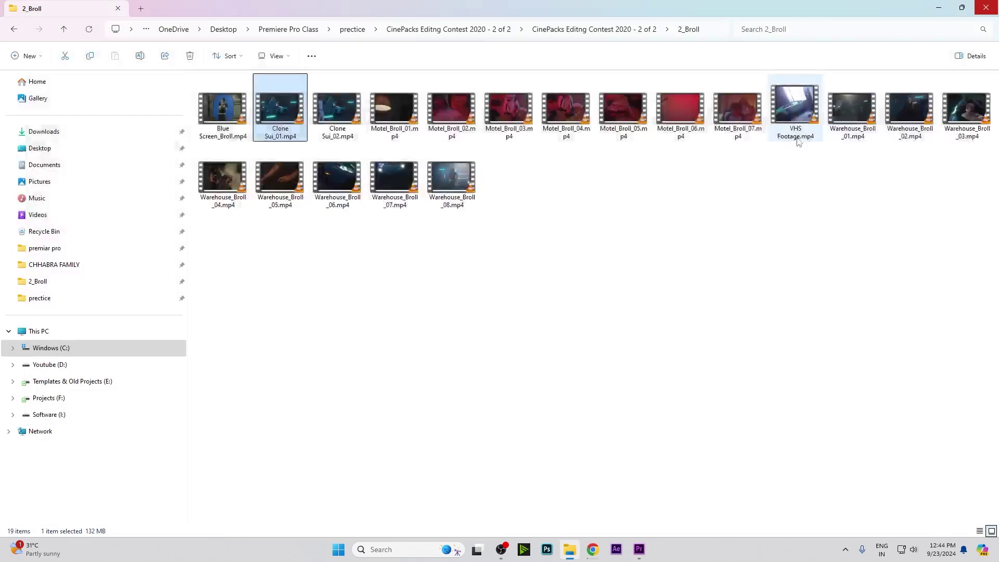
Preview Warehouse_Broll_01.mp4 and Warehouse_Broll_03.mp4, closing VLC after each.
double_click(796, 114)
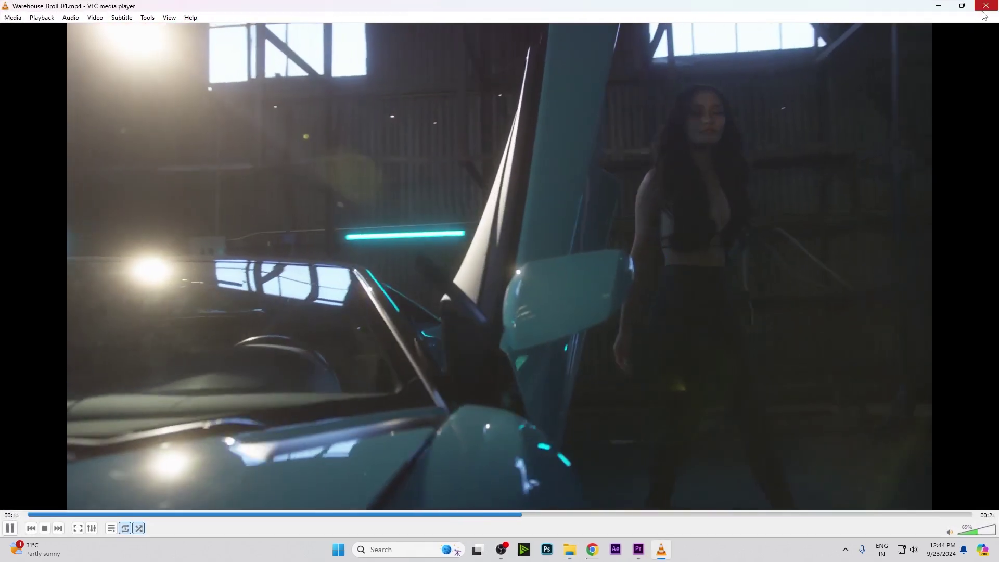
click(985, 6)
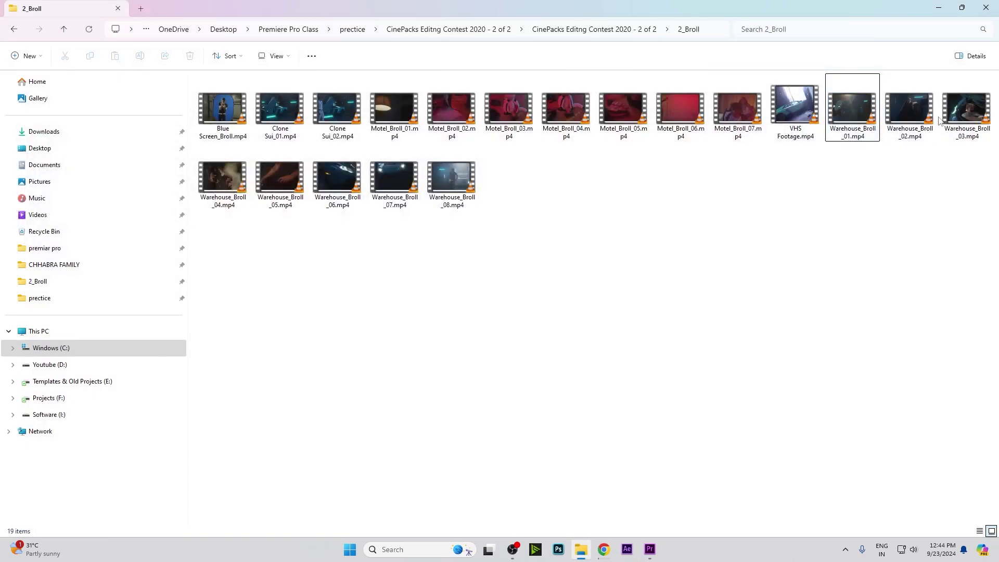
double_click(957, 112)
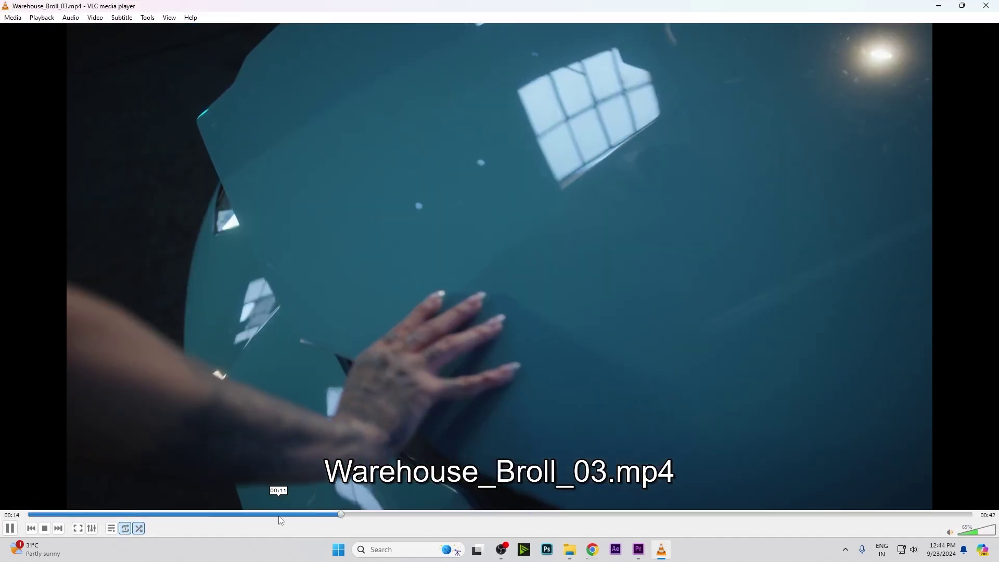
key(ctrl+q)
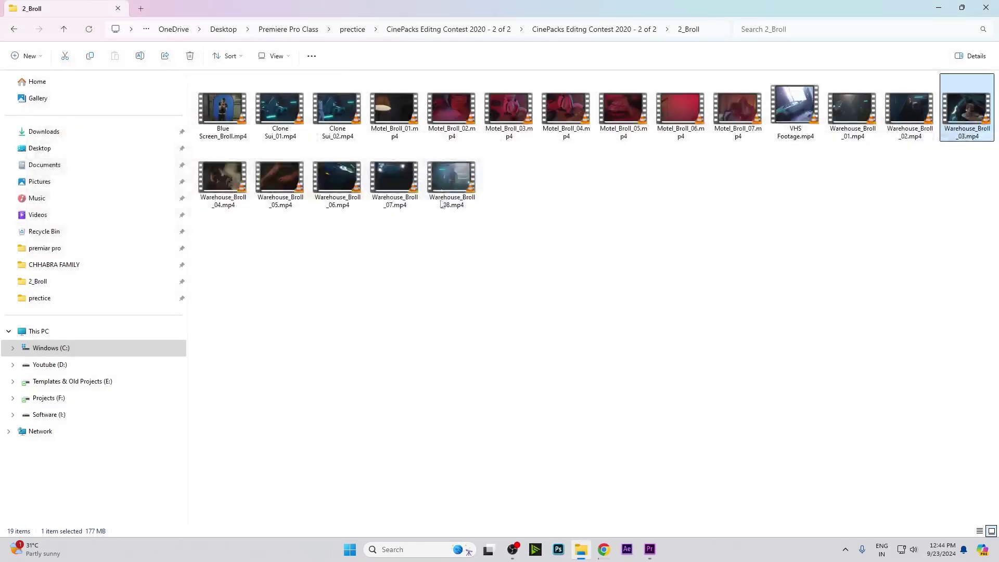
Replay Clone Sui_01.mp4, pause it at nine seconds, and close the player.
double_click(280, 109)
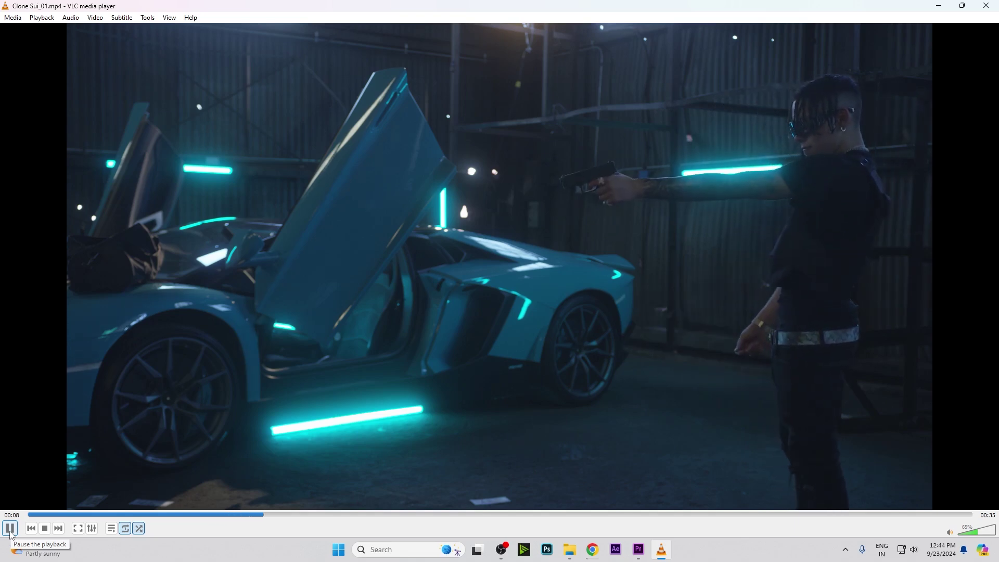
click(10, 531)
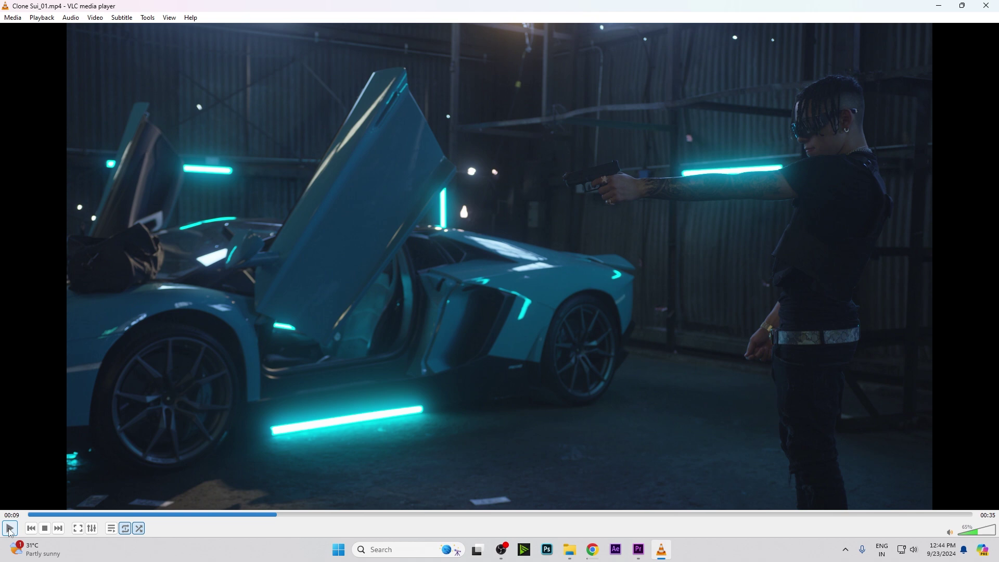
click(983, 8)
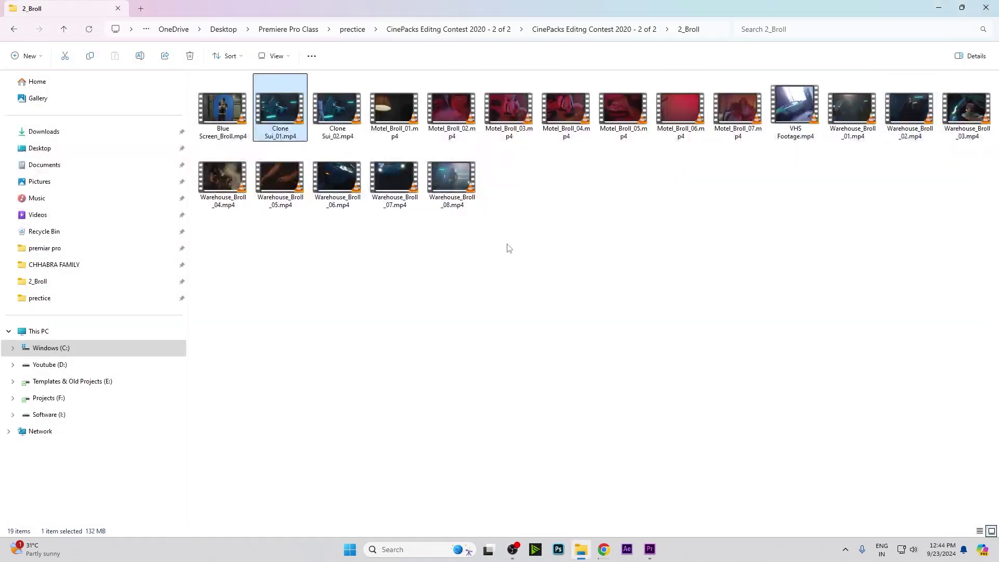
Play Warehouse_Broll_08.mp4 and skim ahead to about 4:36 of its 5:37 length.
double_click(447, 179)
drag(172, 514, 601, 514)
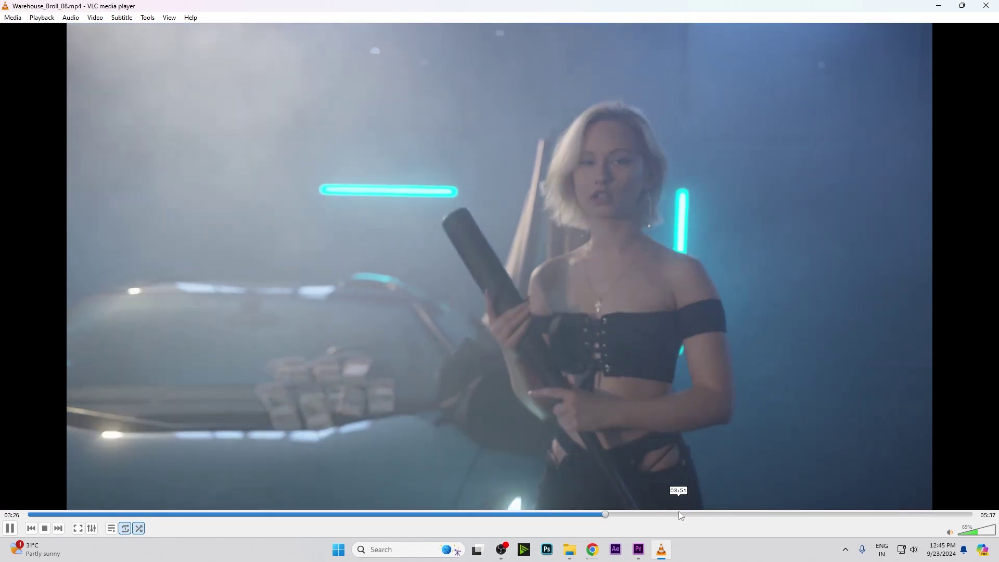
click(679, 514)
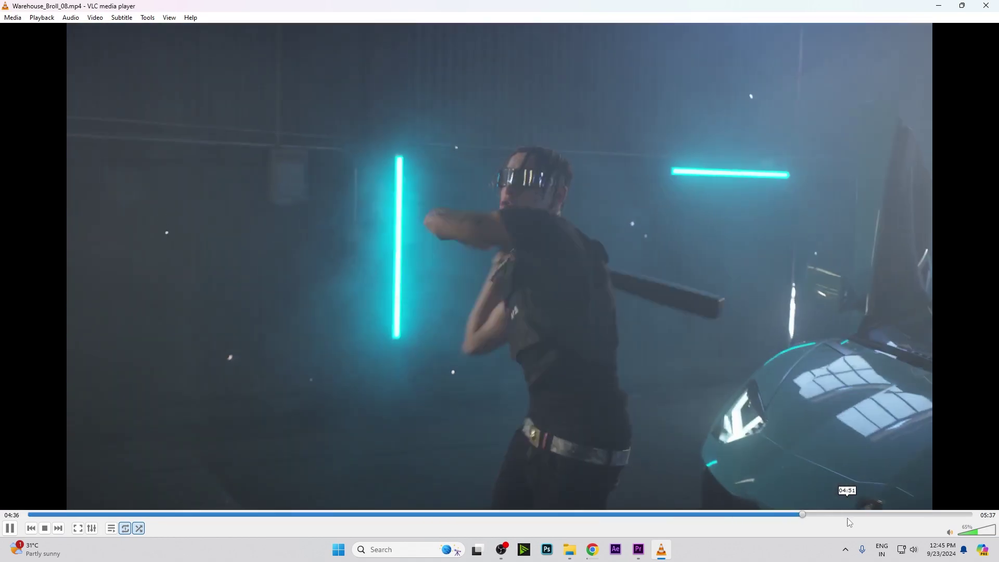